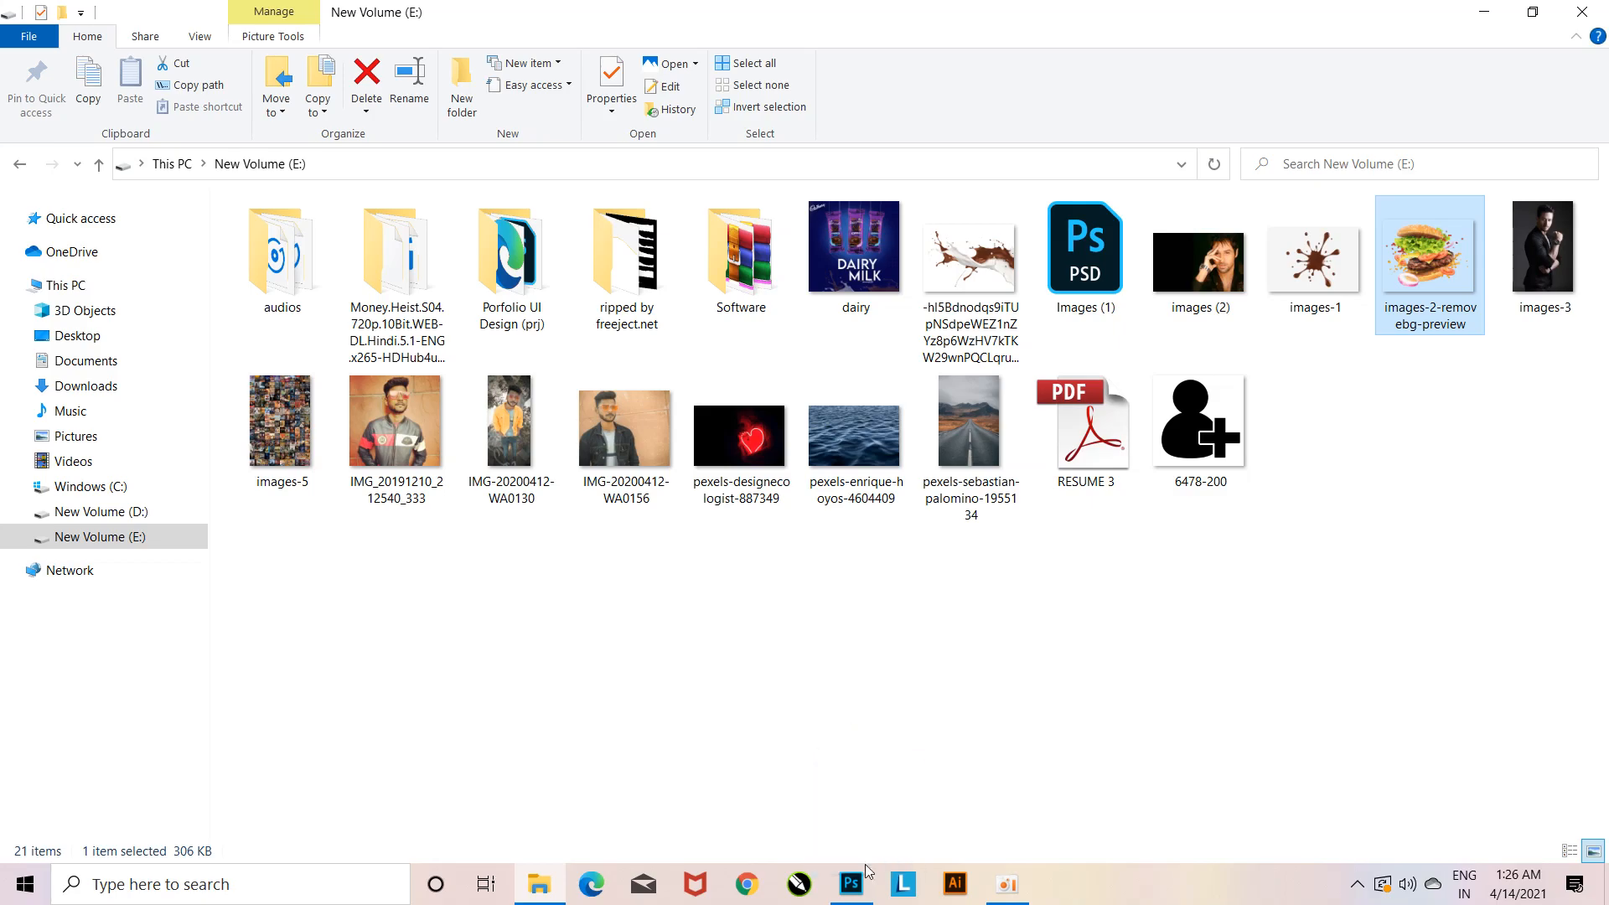
Switch to Photoshop and scale the placed burger image down to about 26%, positioning it in the right half of the canvas.
click(867, 861)
drag(853, 525, 854, 525)
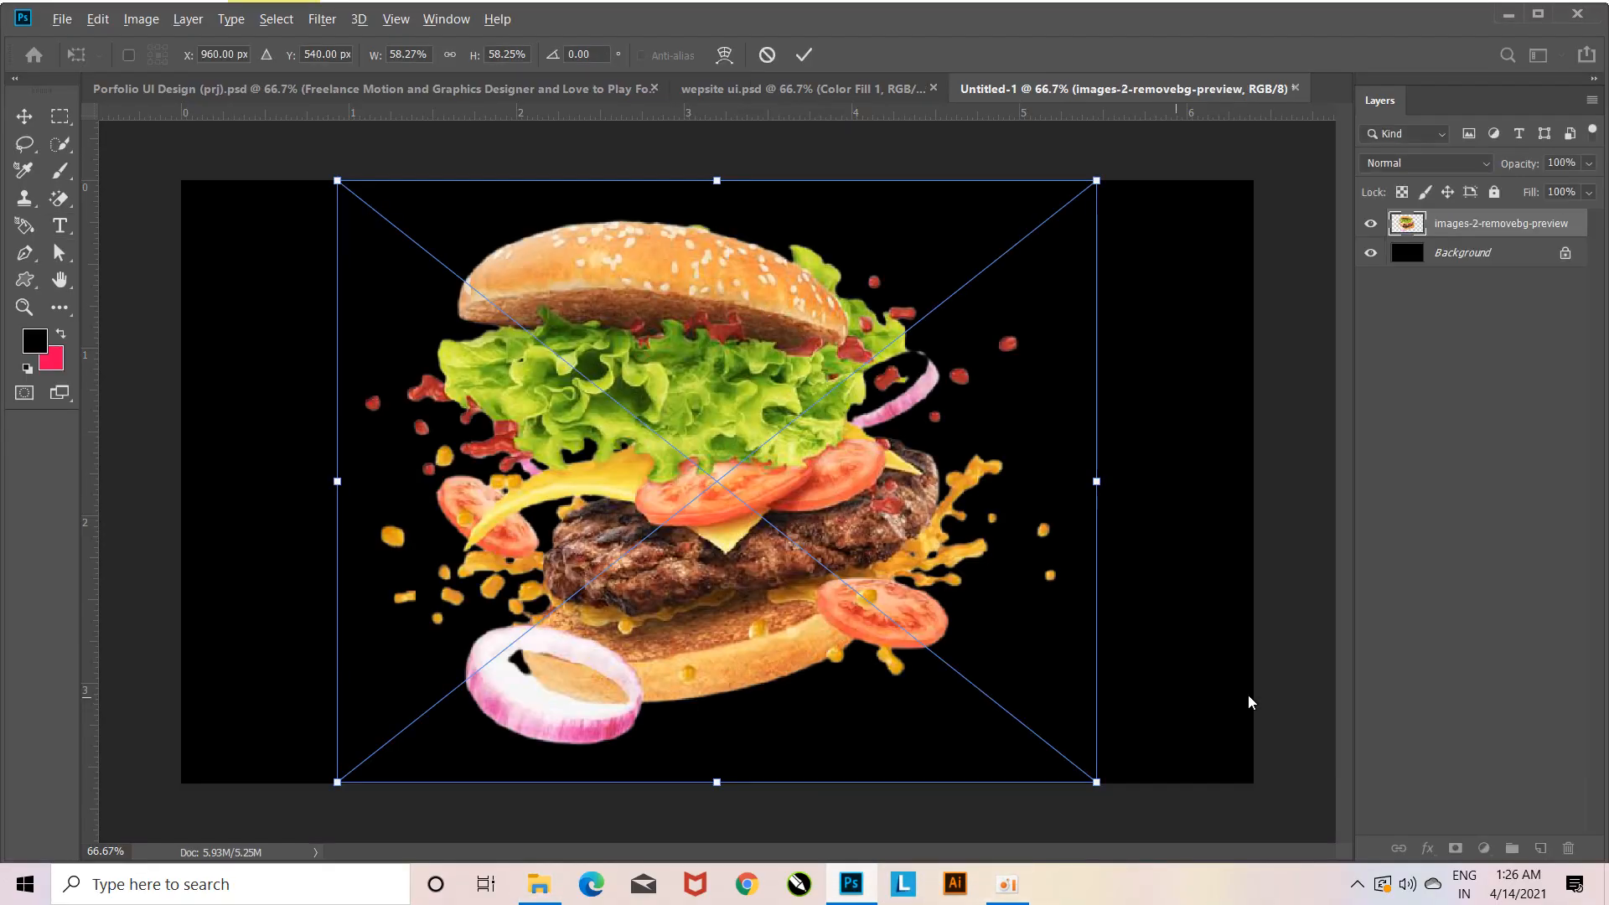
drag(1097, 783, 818, 644)
drag(715, 513, 919, 500)
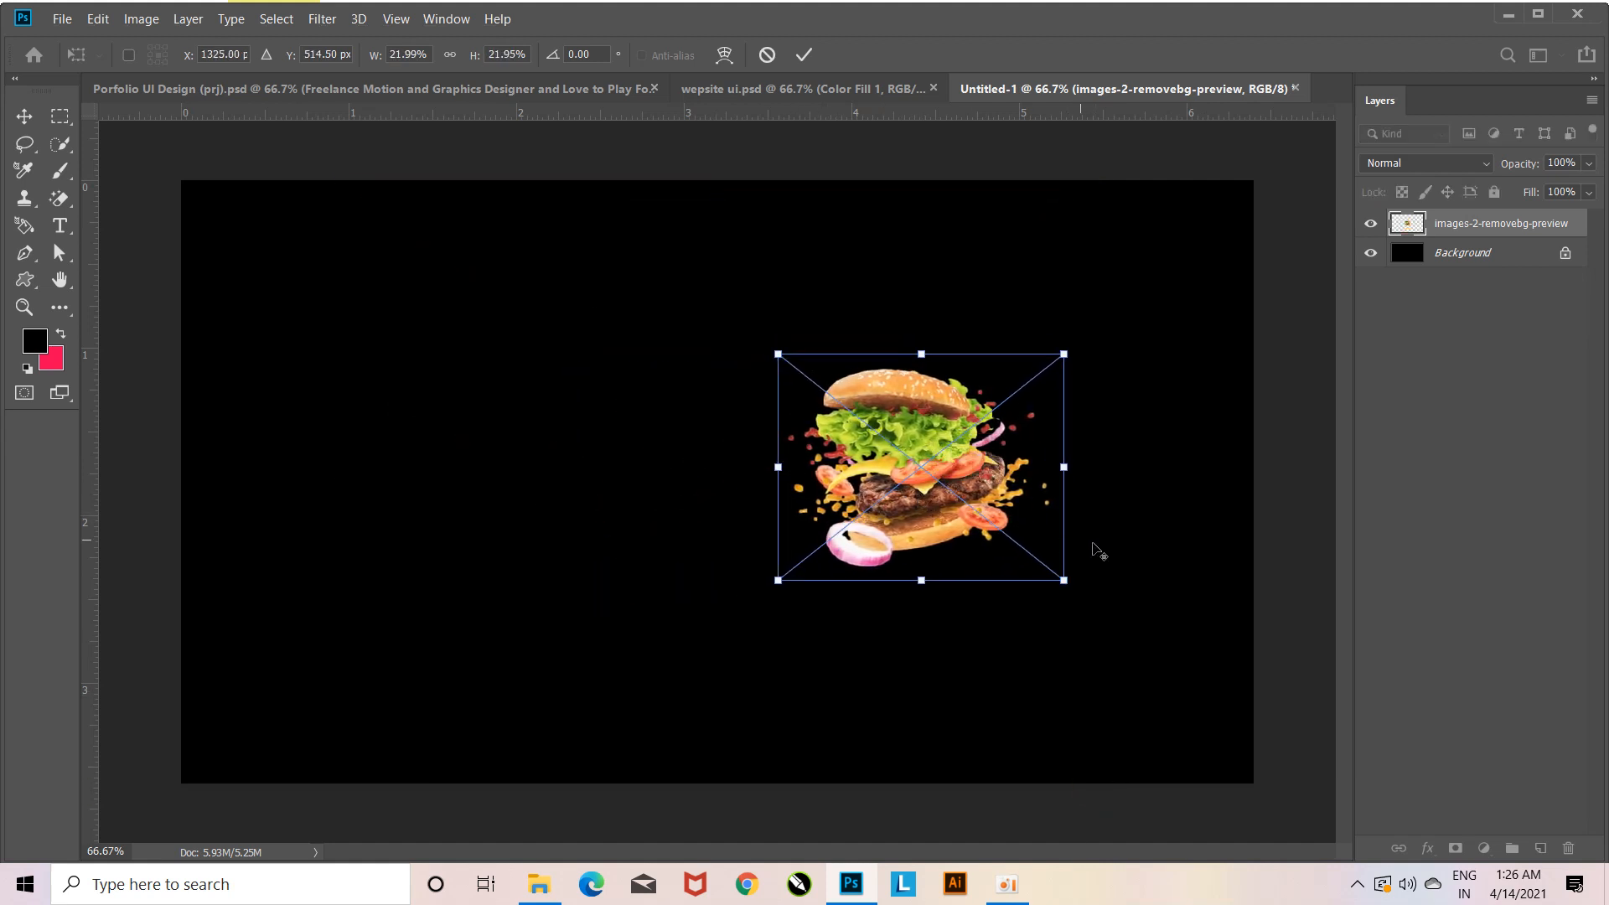
drag(1058, 582, 1091, 603)
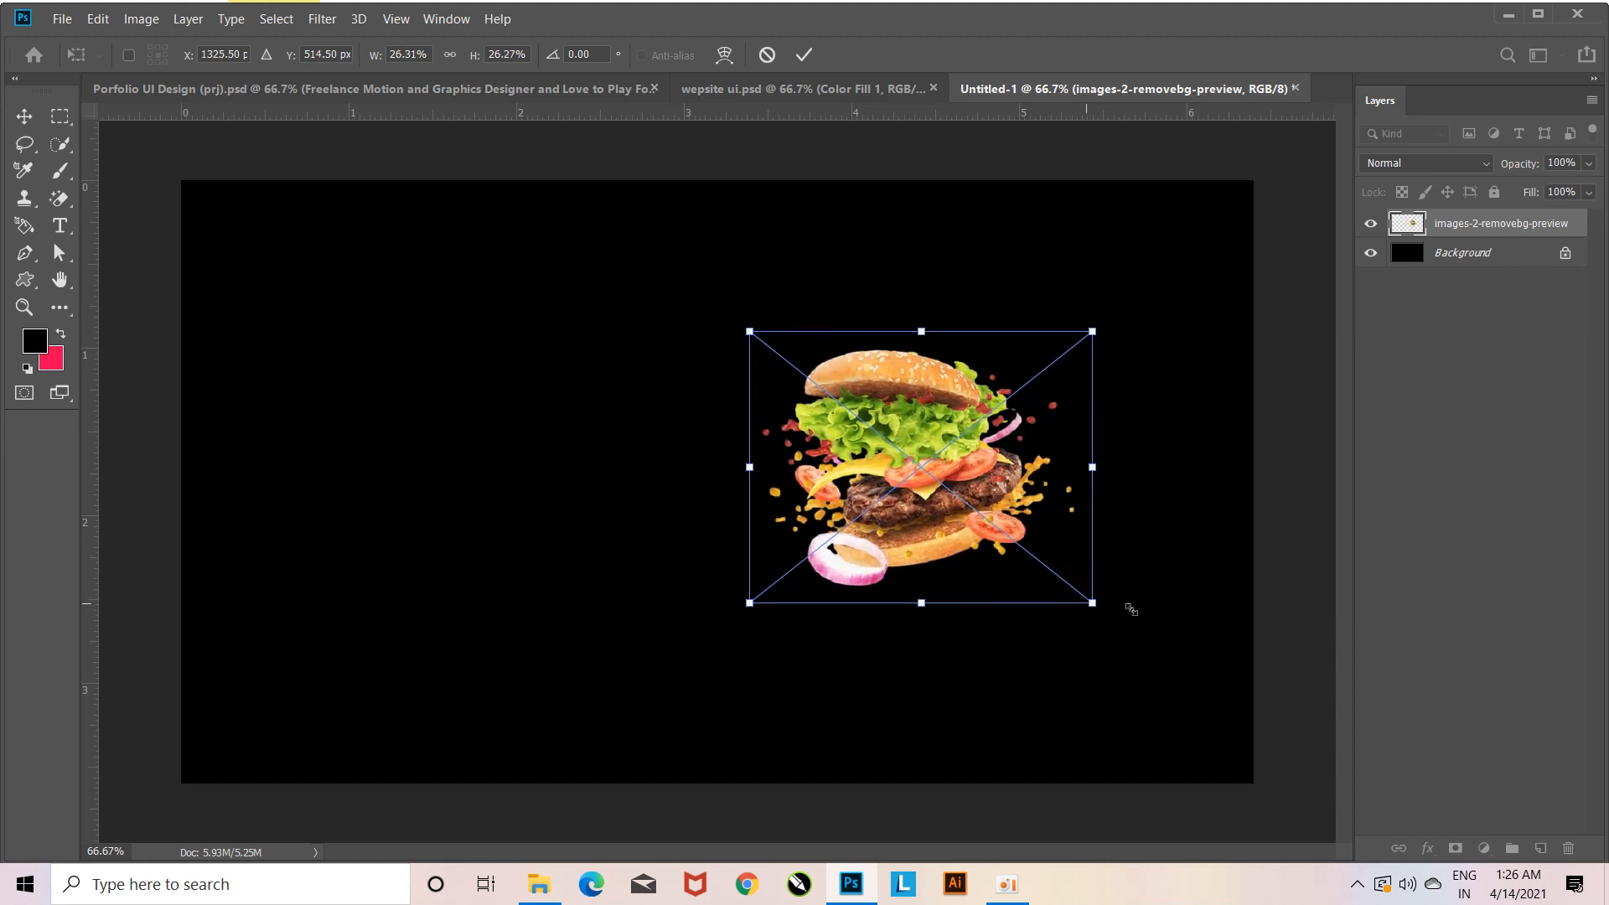
key(t)
drag(931, 539, 932, 507)
click(152, 456)
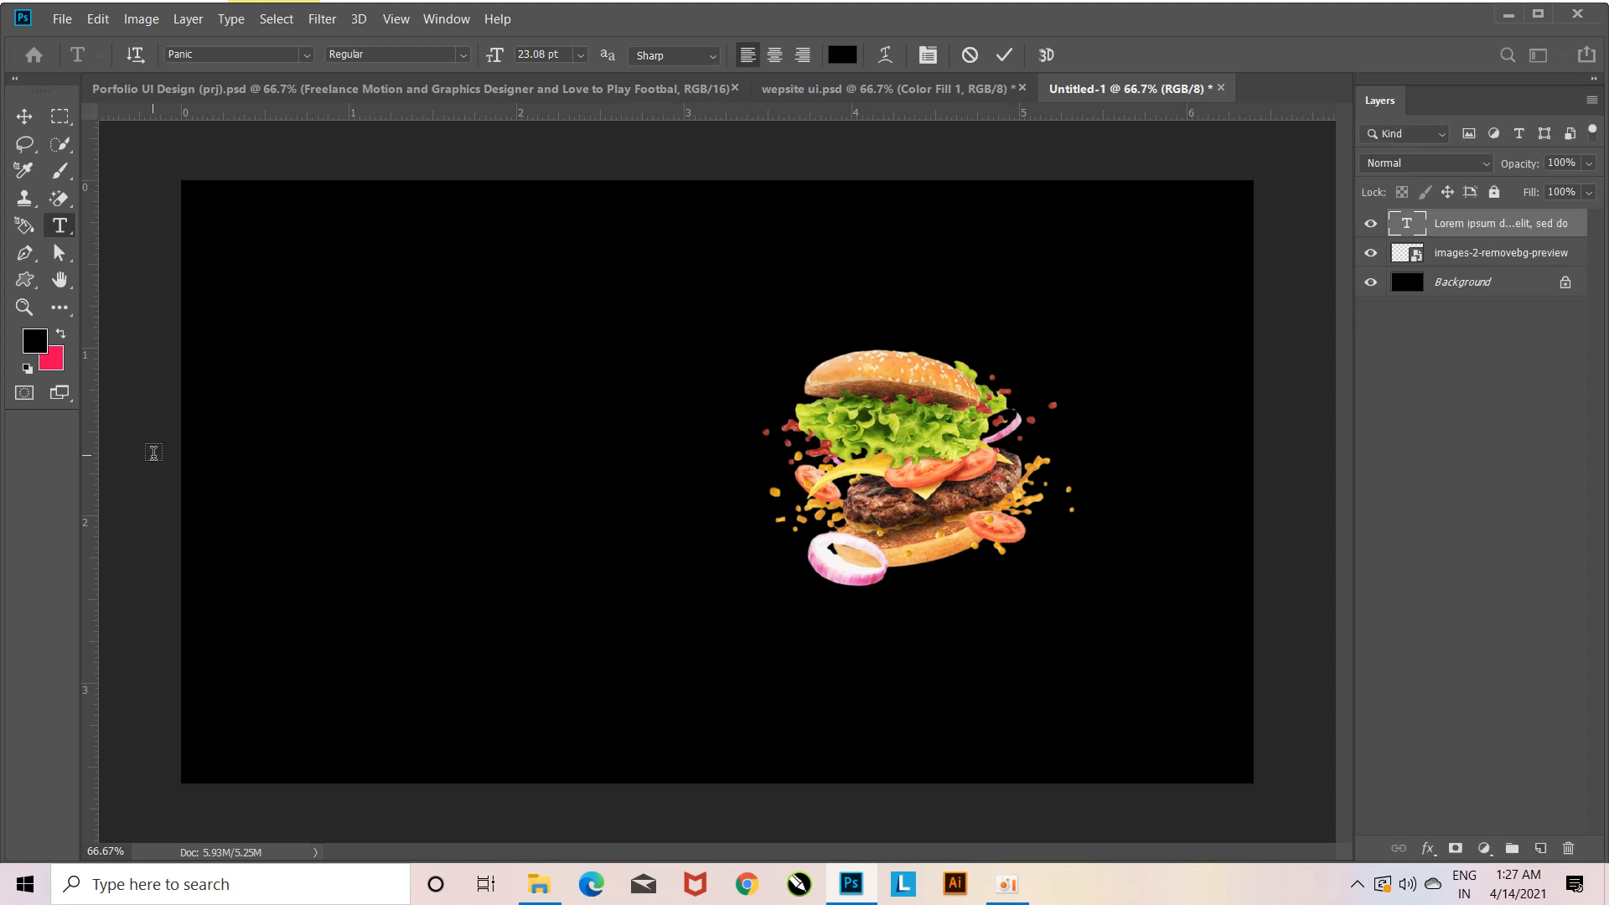
key(ctrl+z)
key(ctrl+z)
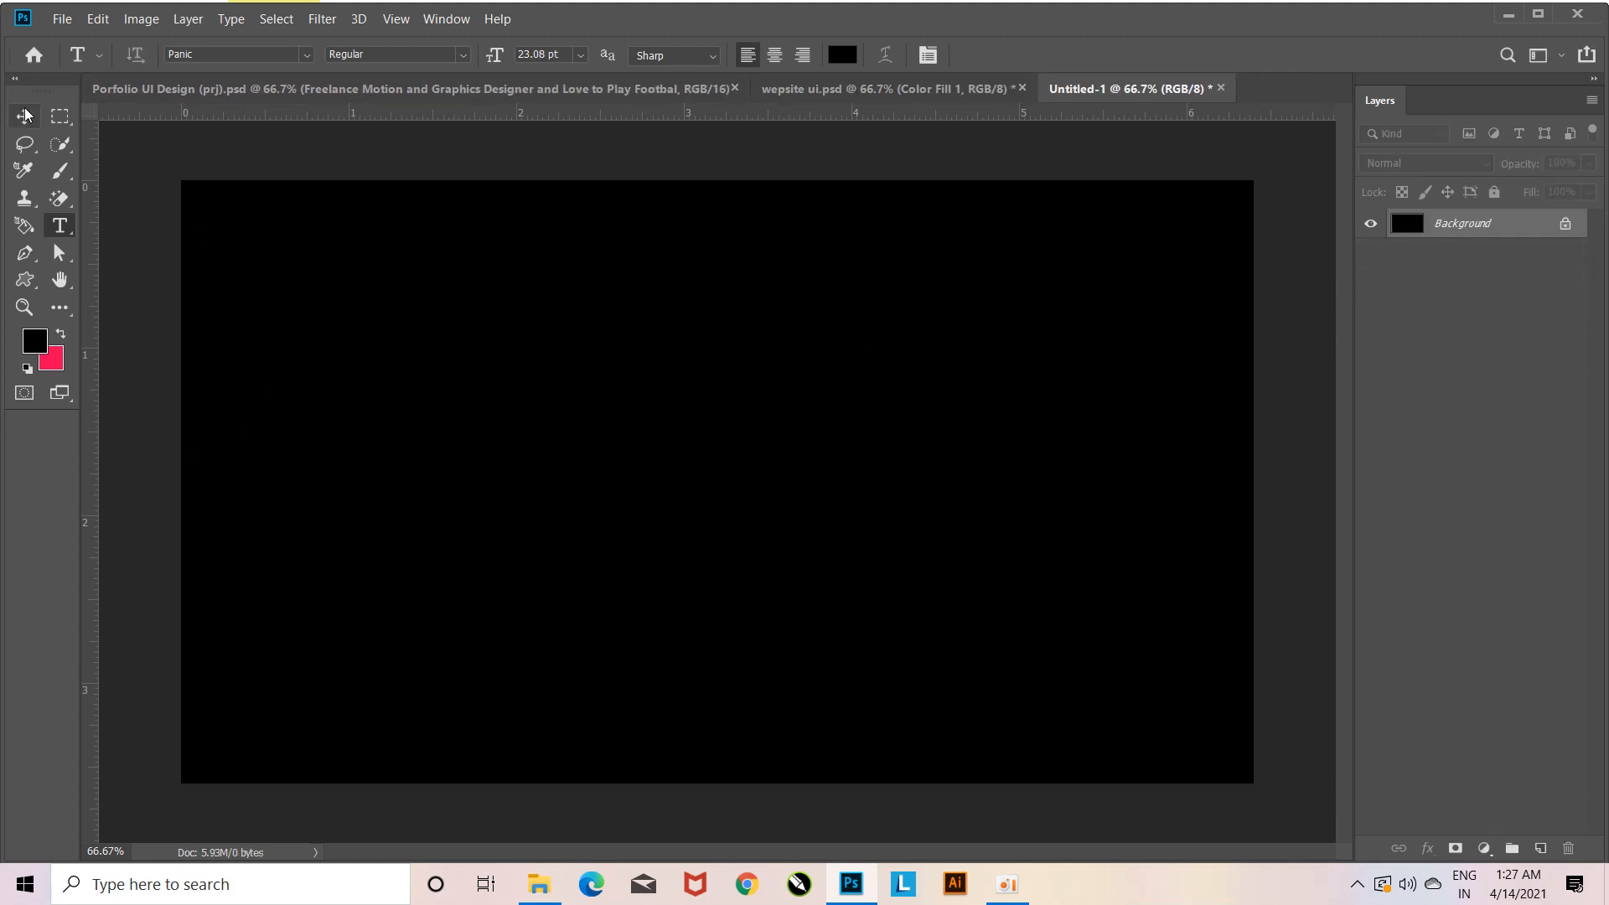
click(24, 115)
key(ctrl+shift+z)
Move the burger image slightly upward on the canvas and close its transform at the same size.
drag(901, 479, 884, 466)
key(ctrl+t)
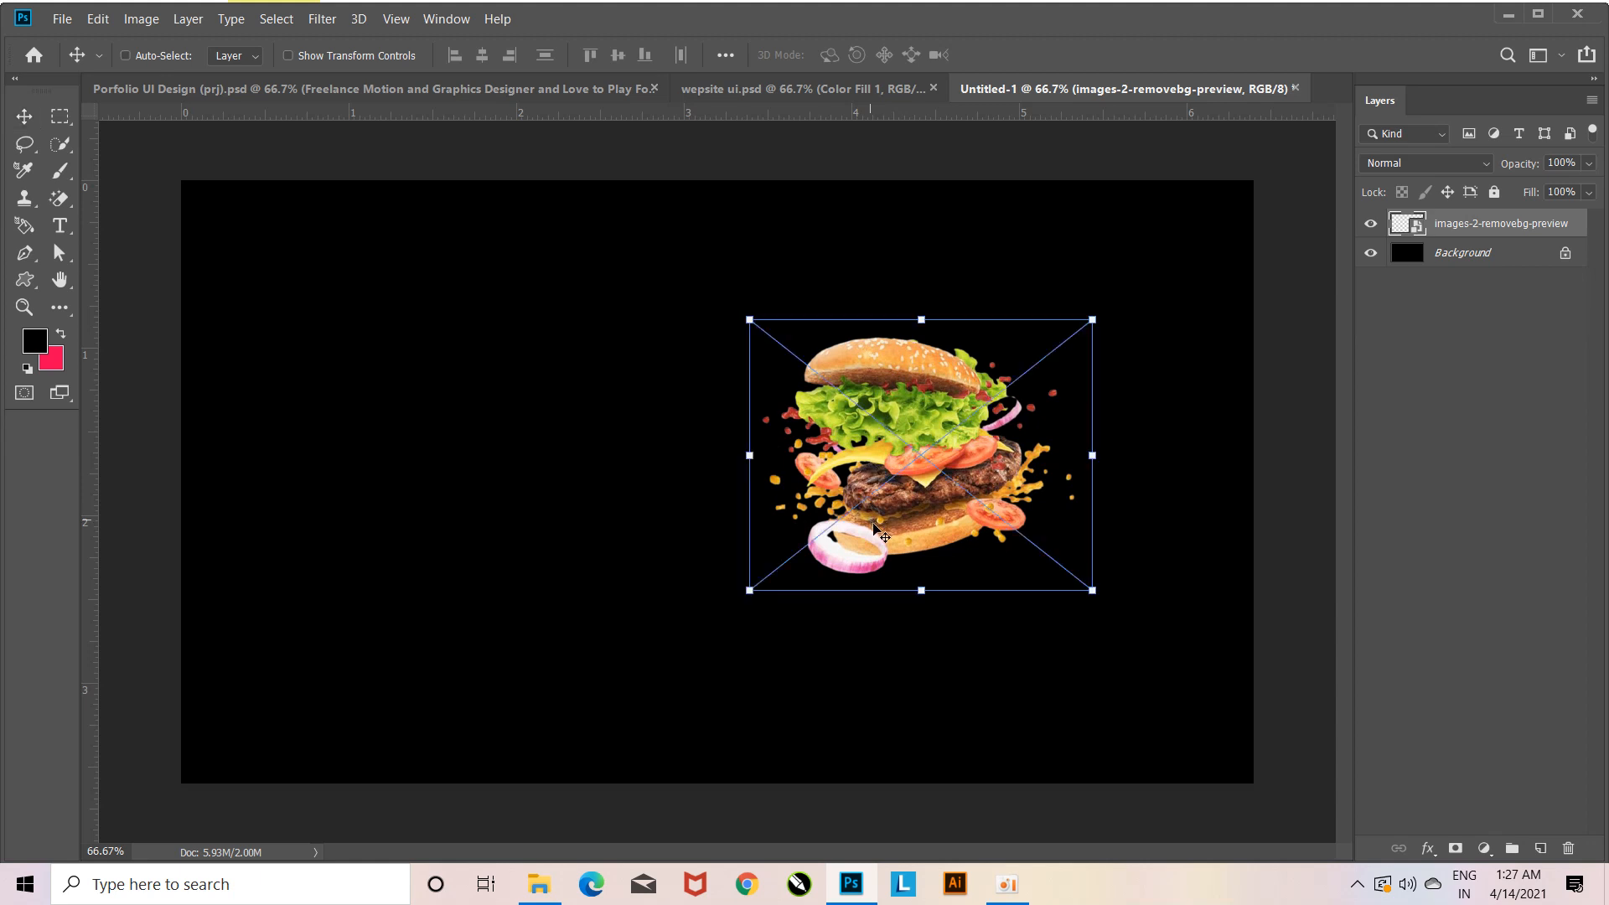
drag(1098, 598, 1095, 594)
key(ctrl+z)
key(ctrl+z)
key(ctrl+z)
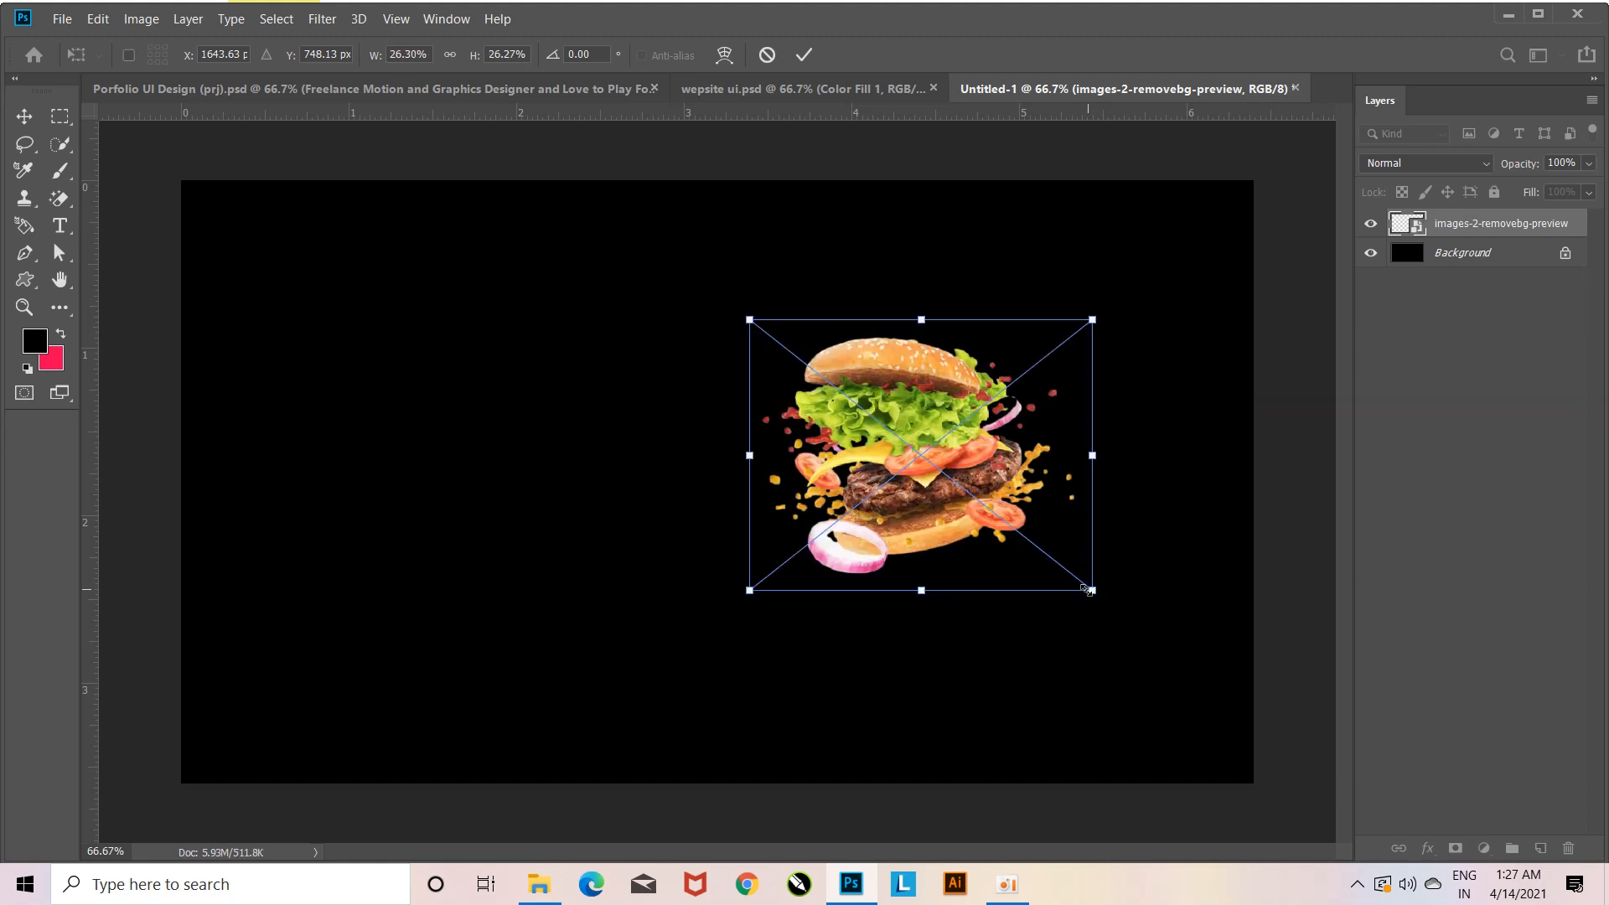
click(1280, 604)
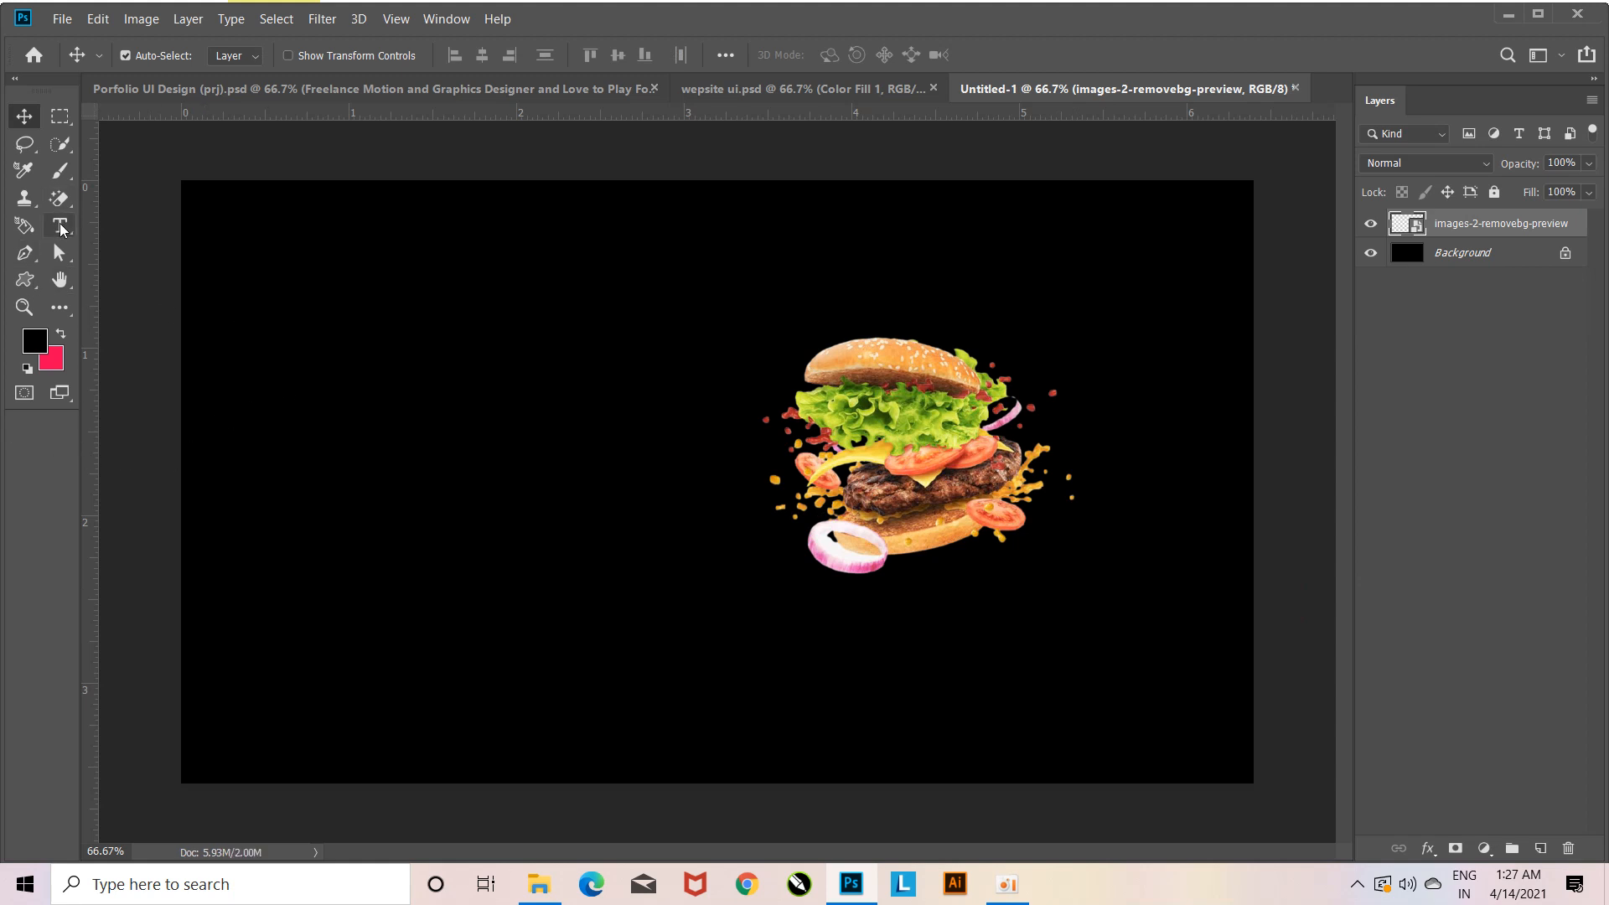
Start a text line to the left of the burger, clear the placeholder and set the text colour to white (ffffff).
click(60, 227)
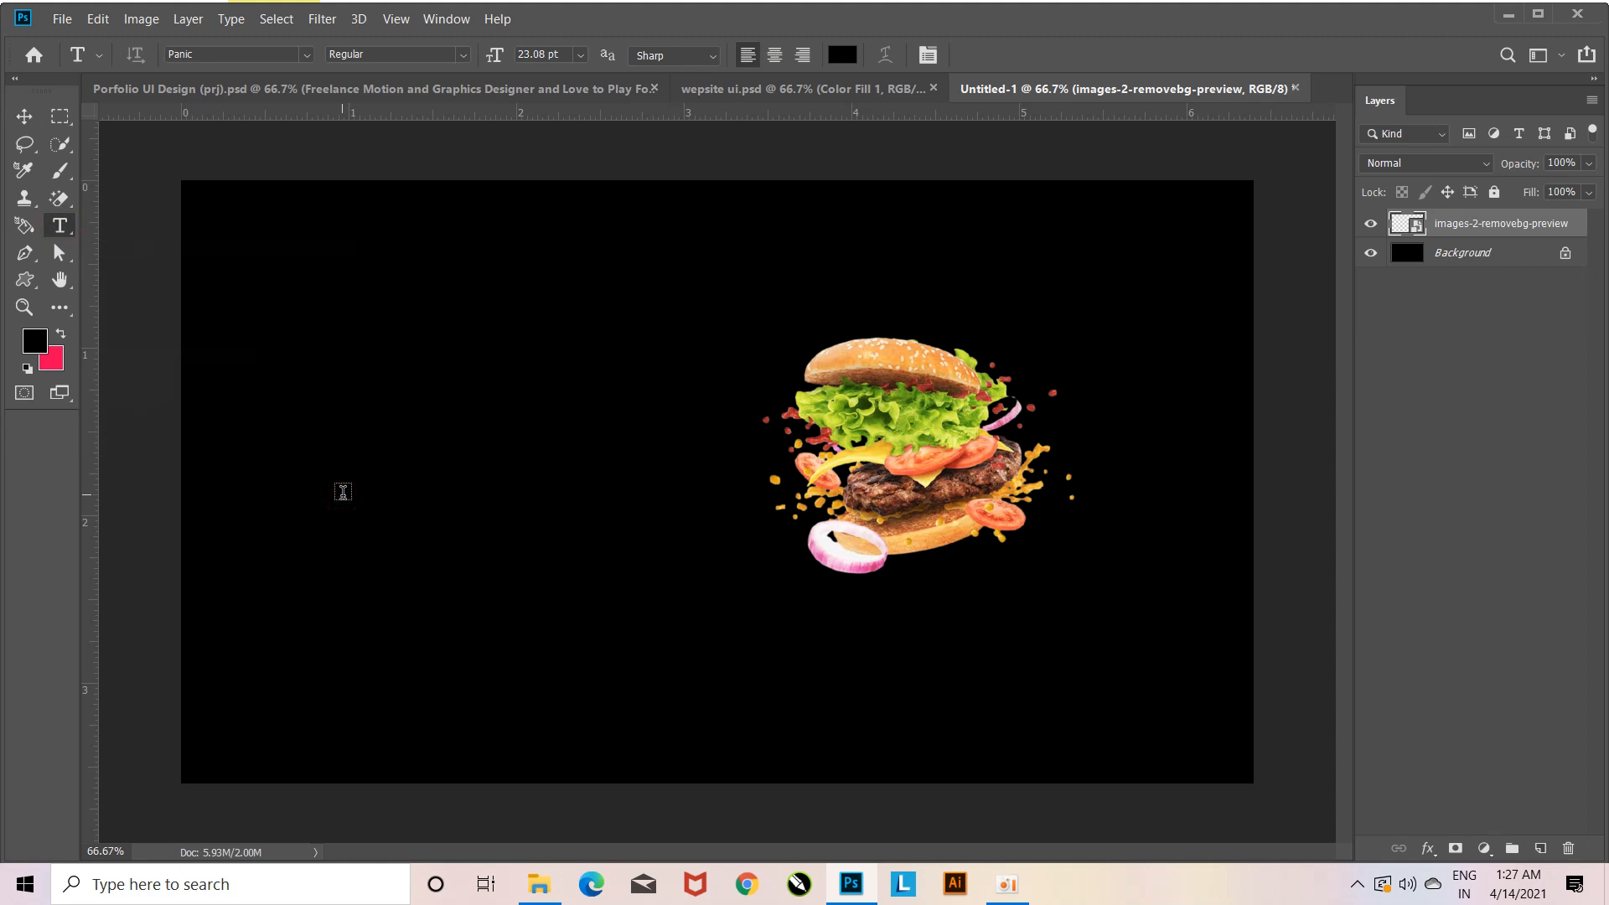
click(343, 492)
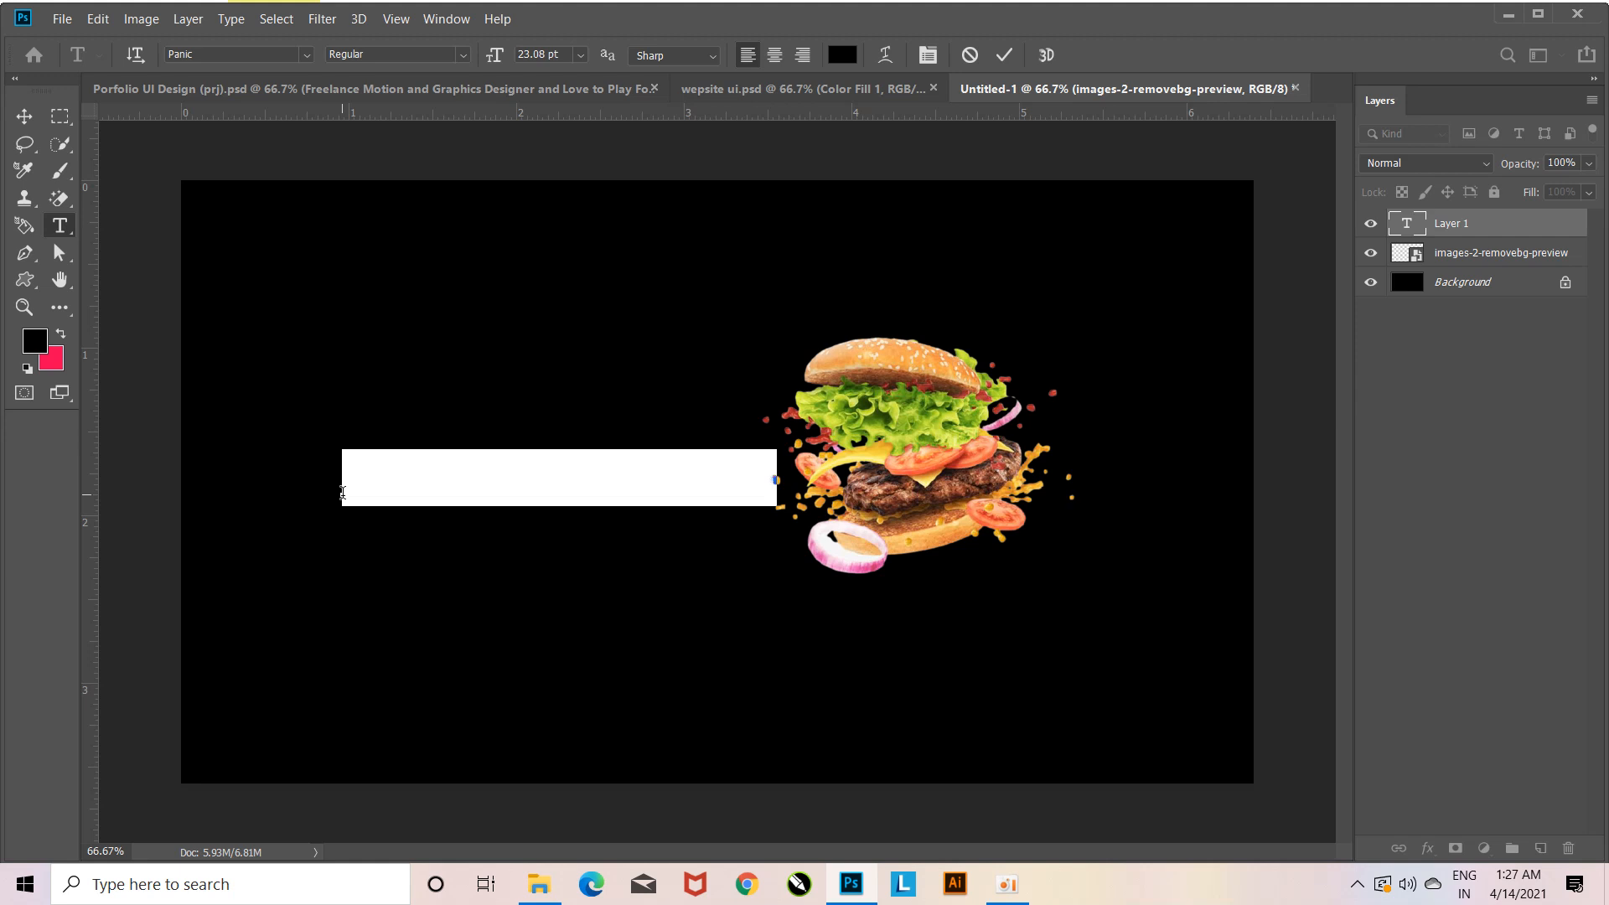
key(BackSpace)
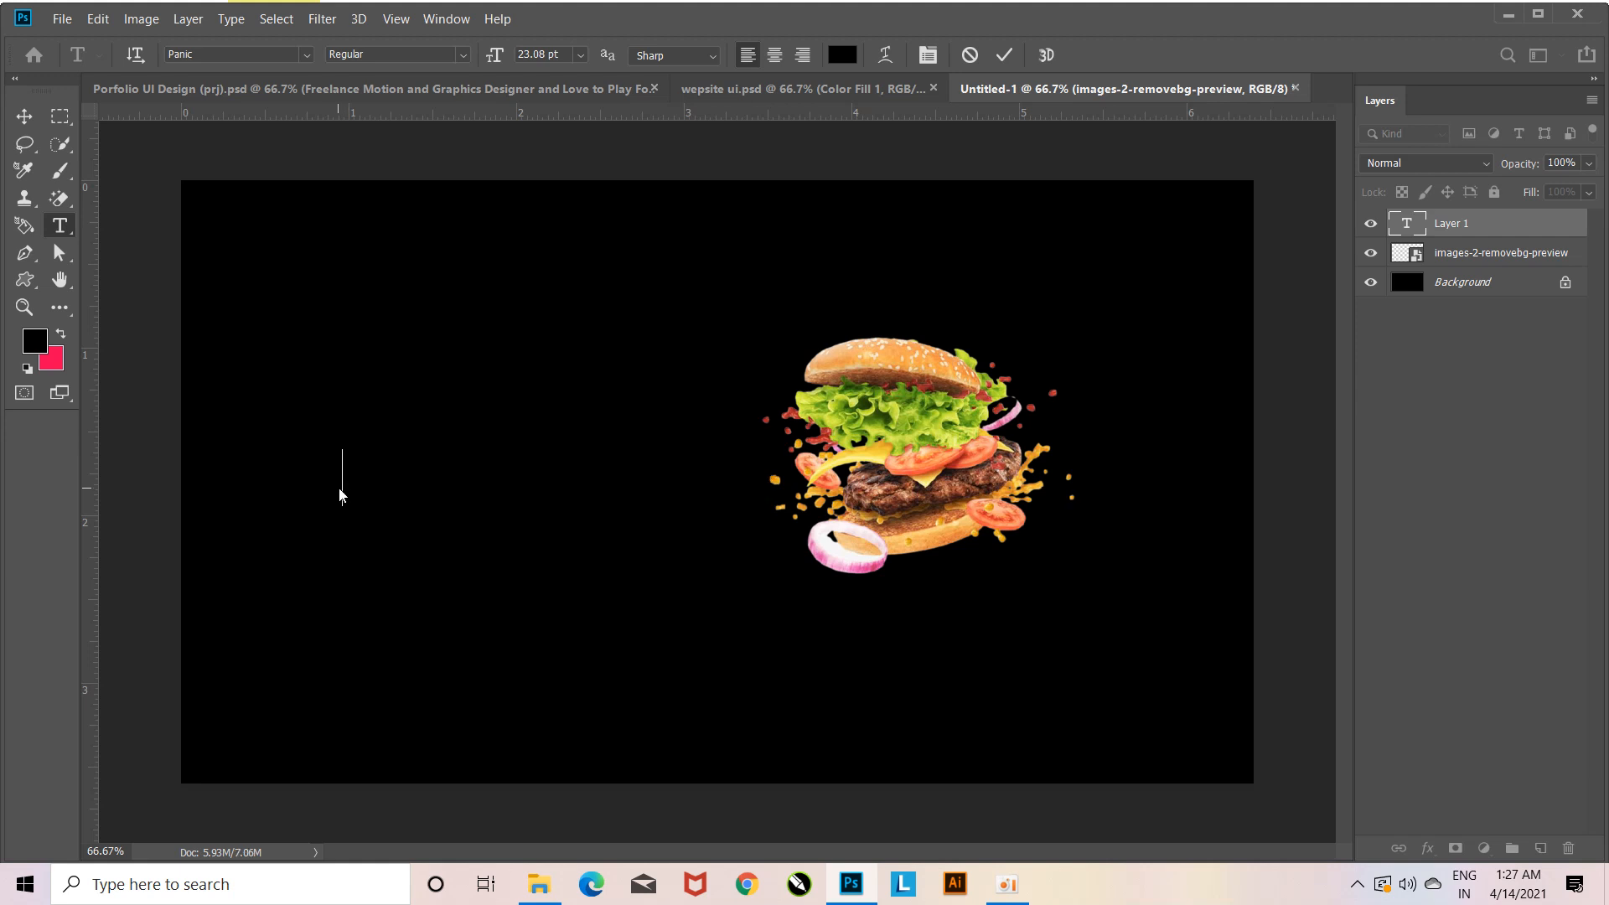
click(928, 54)
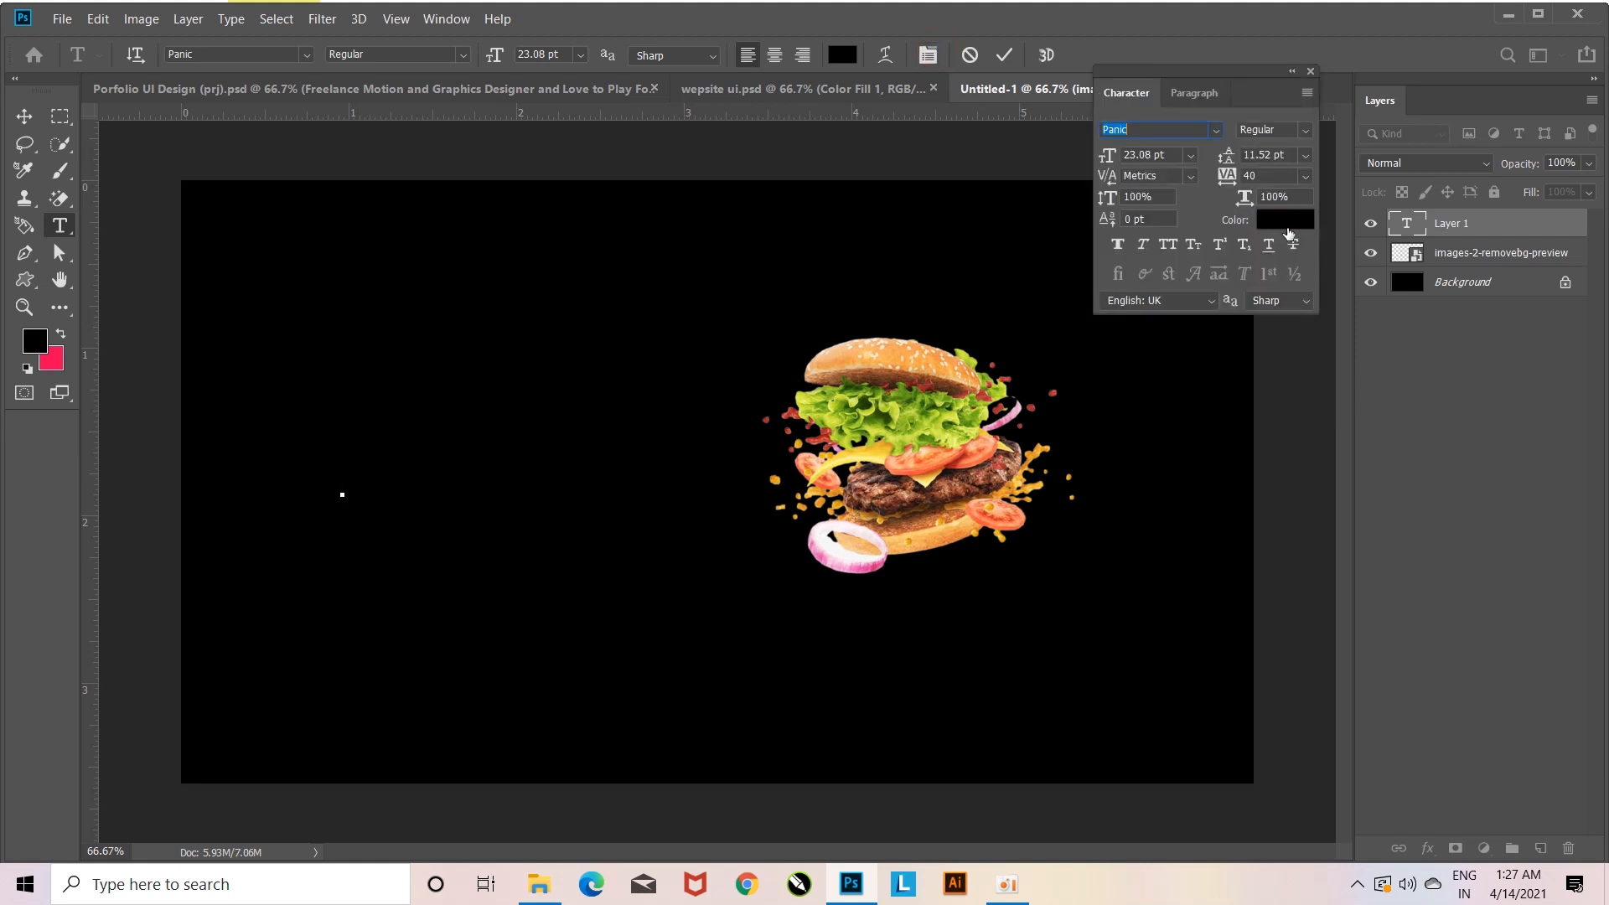
click(1286, 222)
click(1196, 385)
text(ffffff)
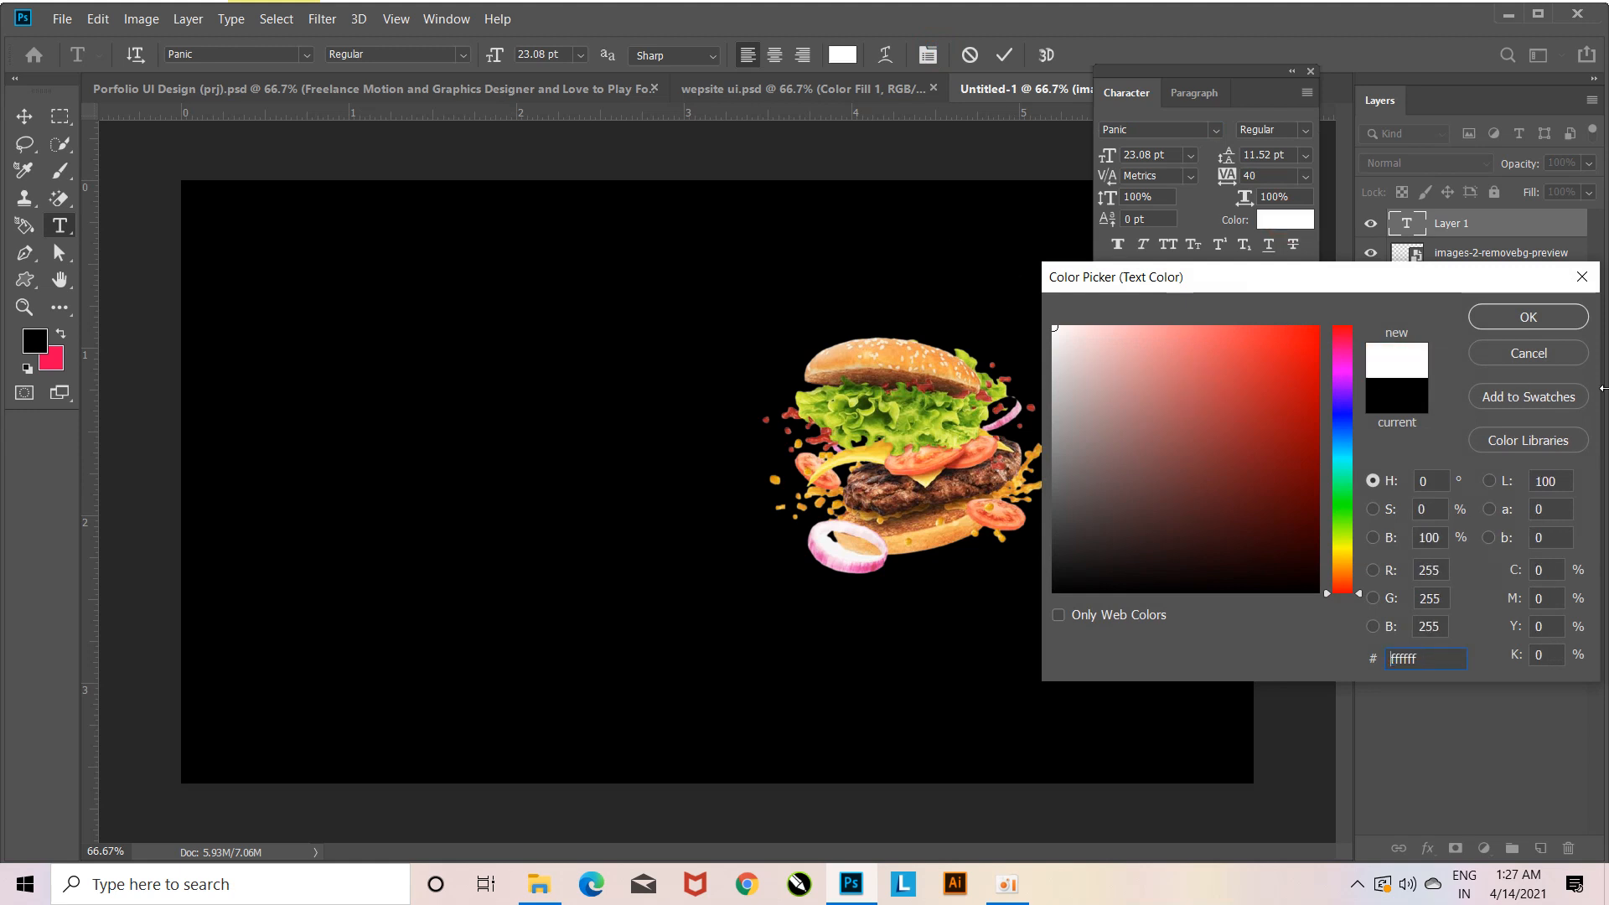
click(1545, 318)
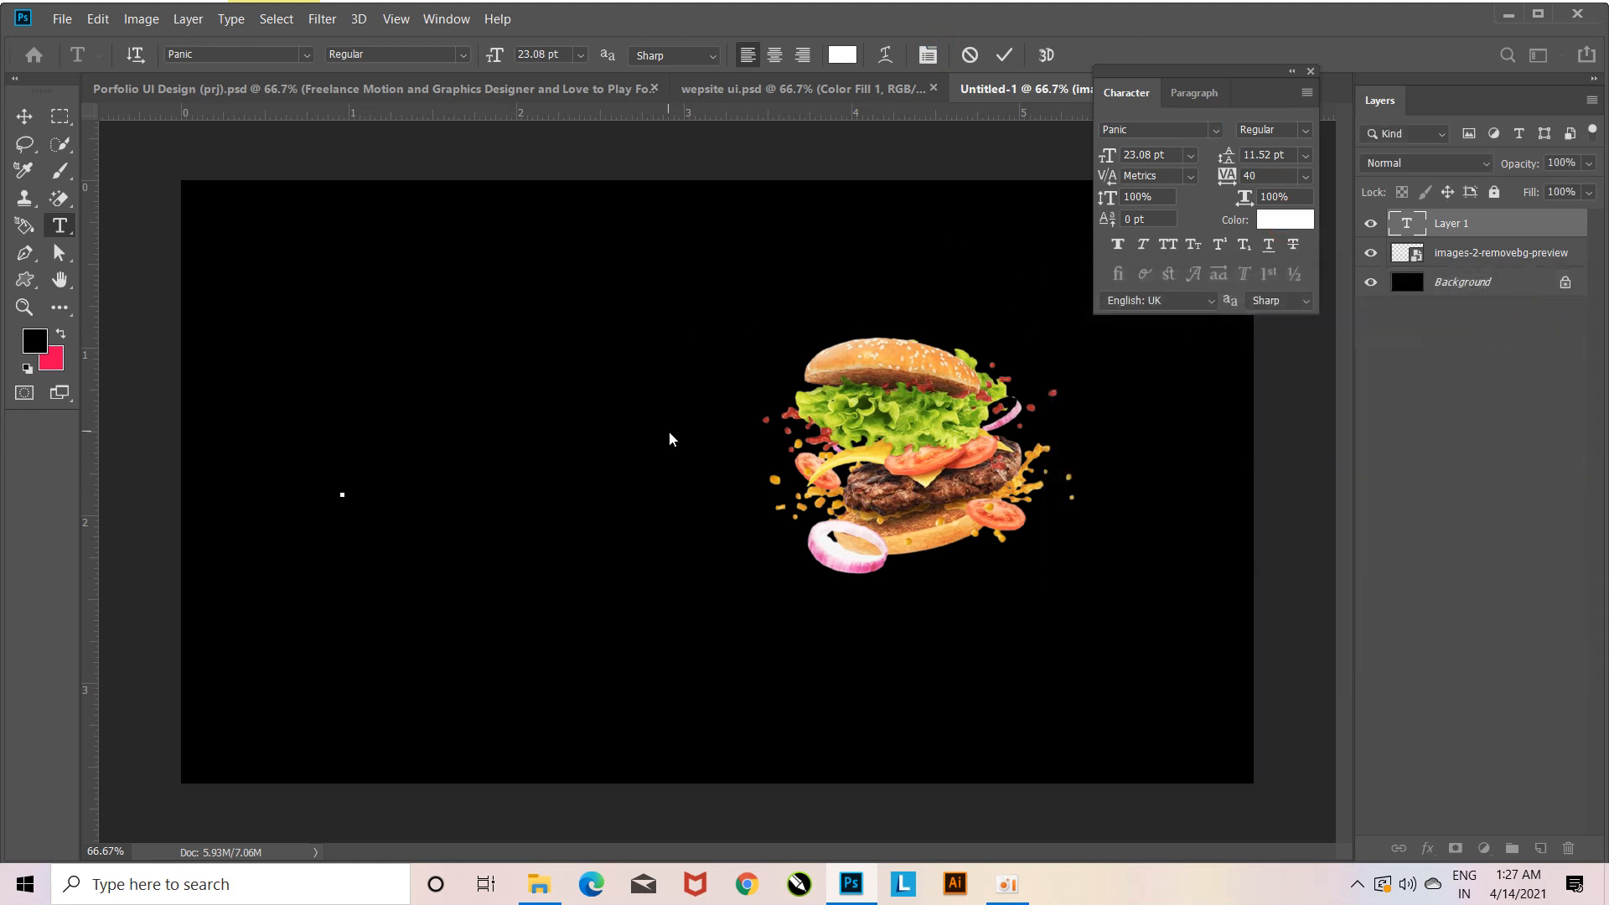
Enter "Special tasty" as the headline text and commit it.
text(S)
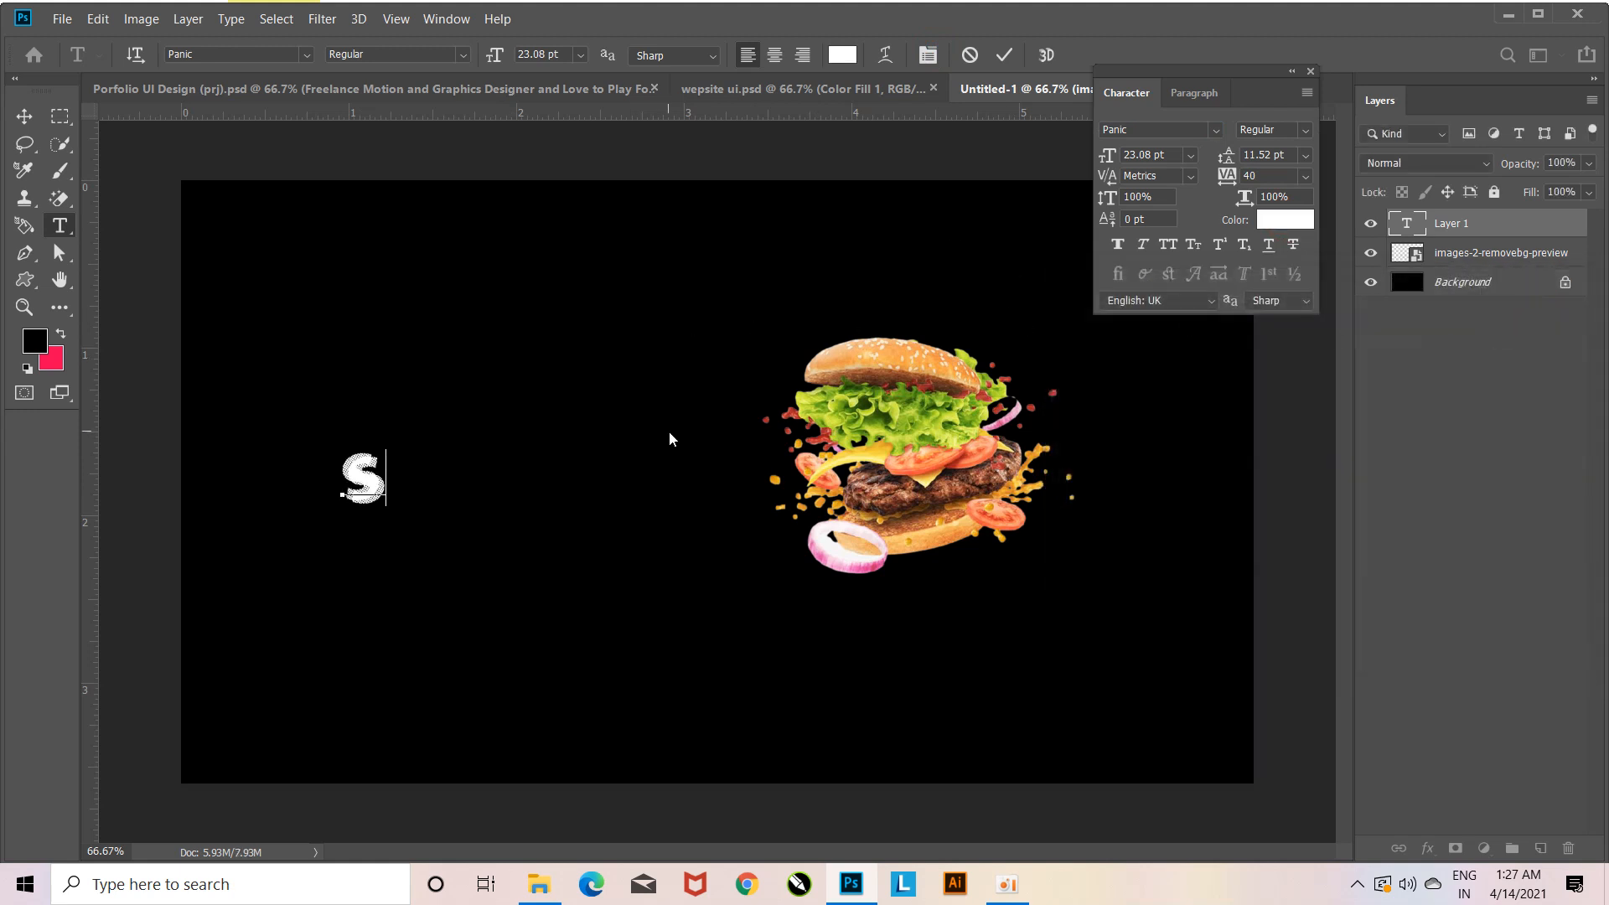
text(PEC)
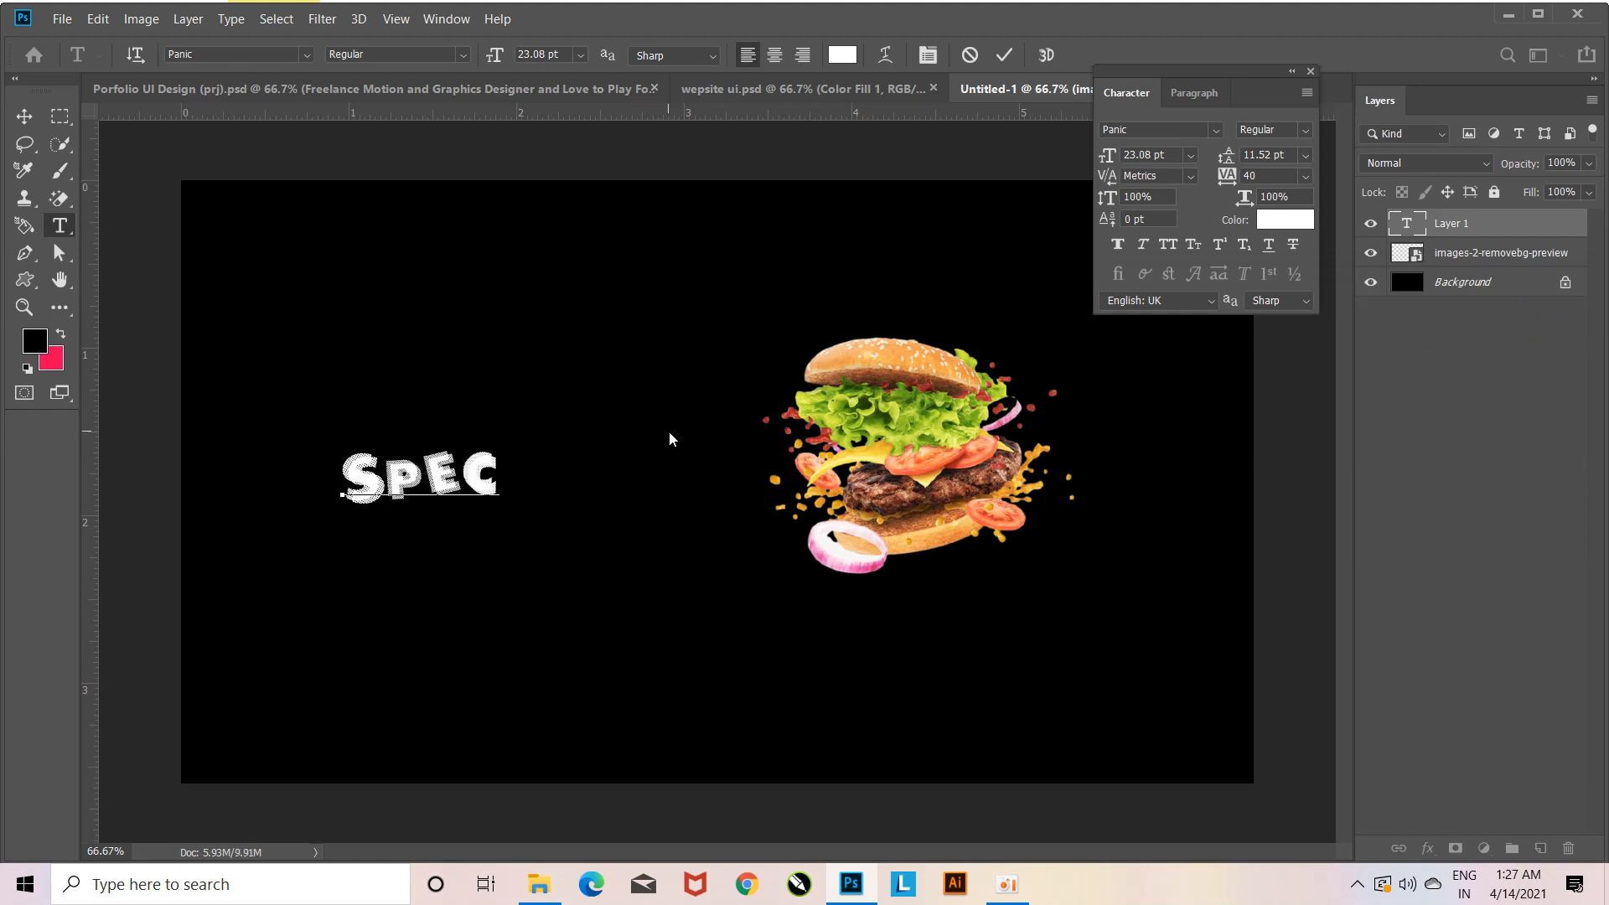
text(IA)
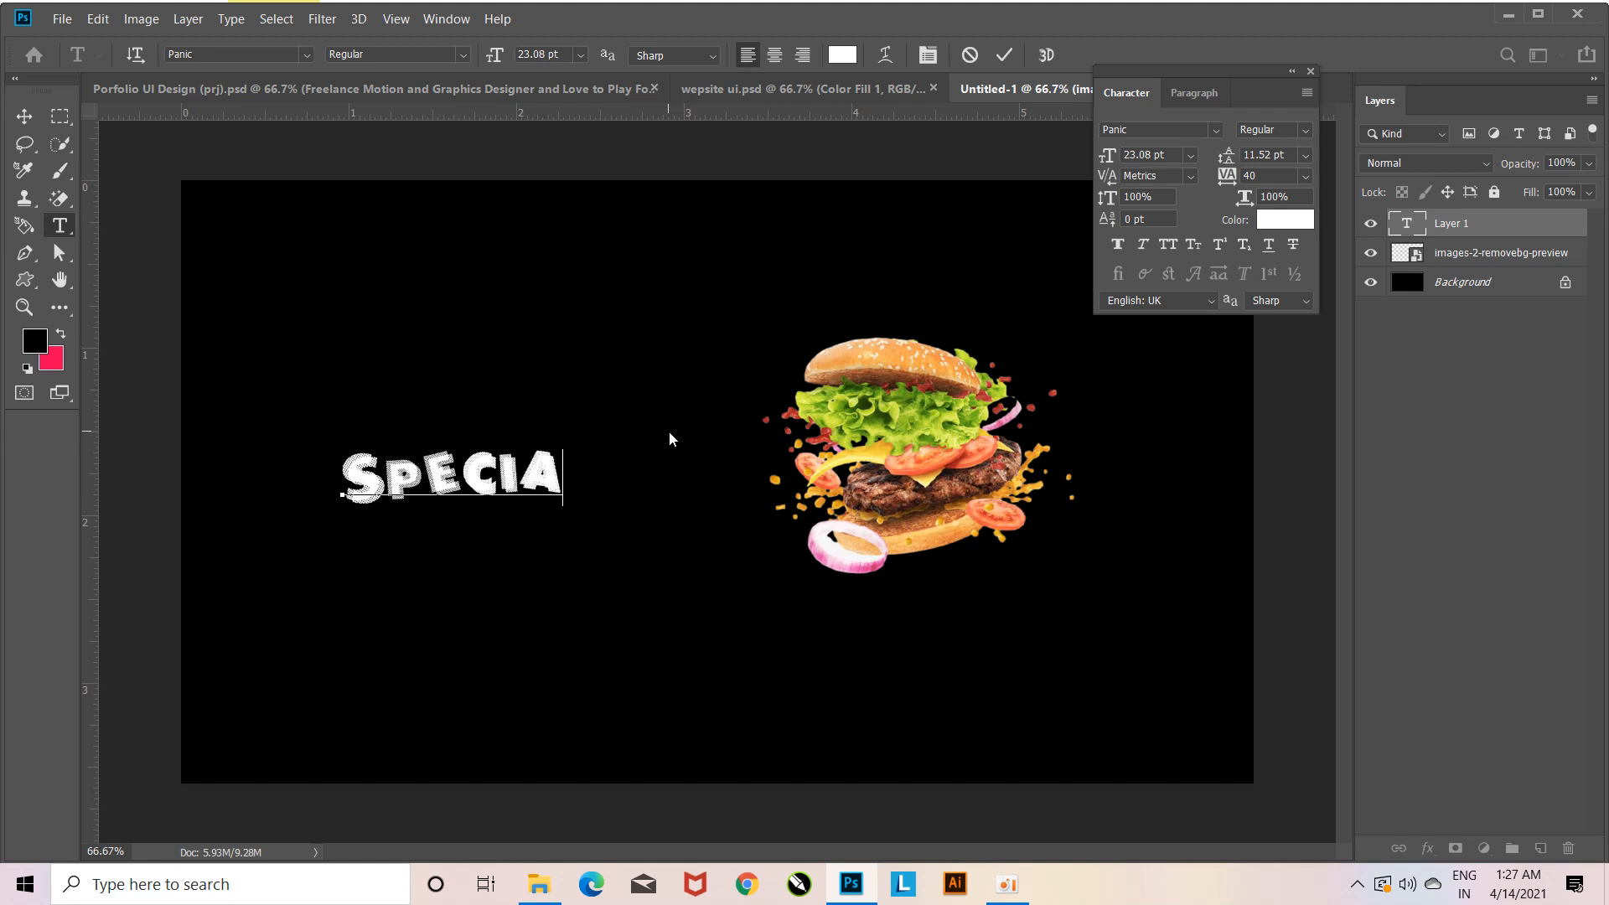
text(L TAS)
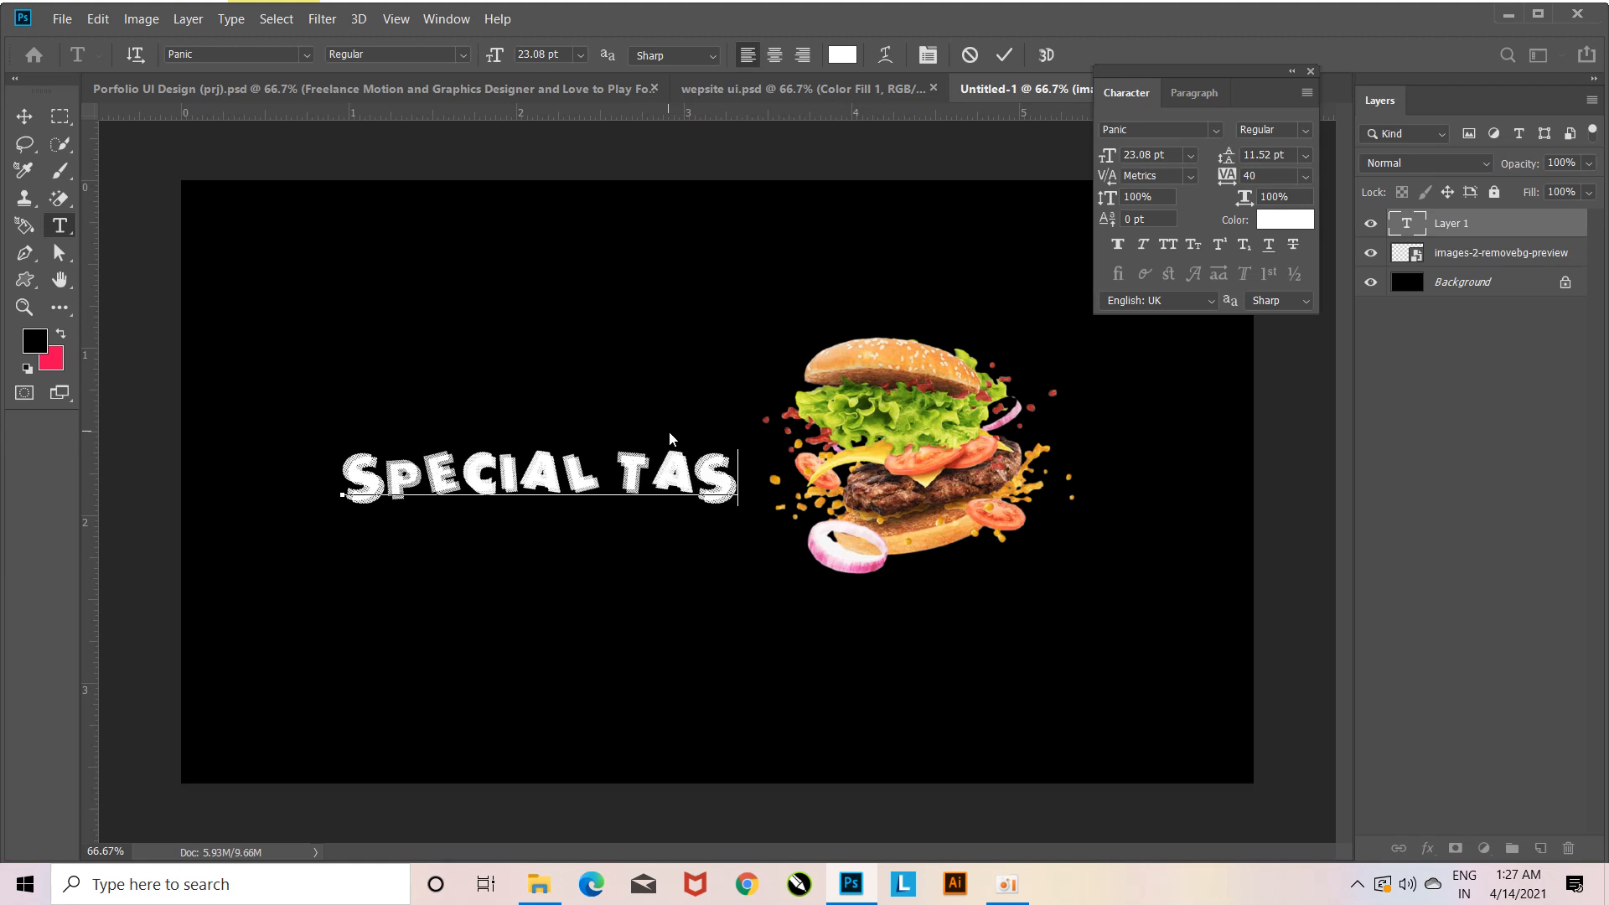
text(TY)
key(ctrl+Return)
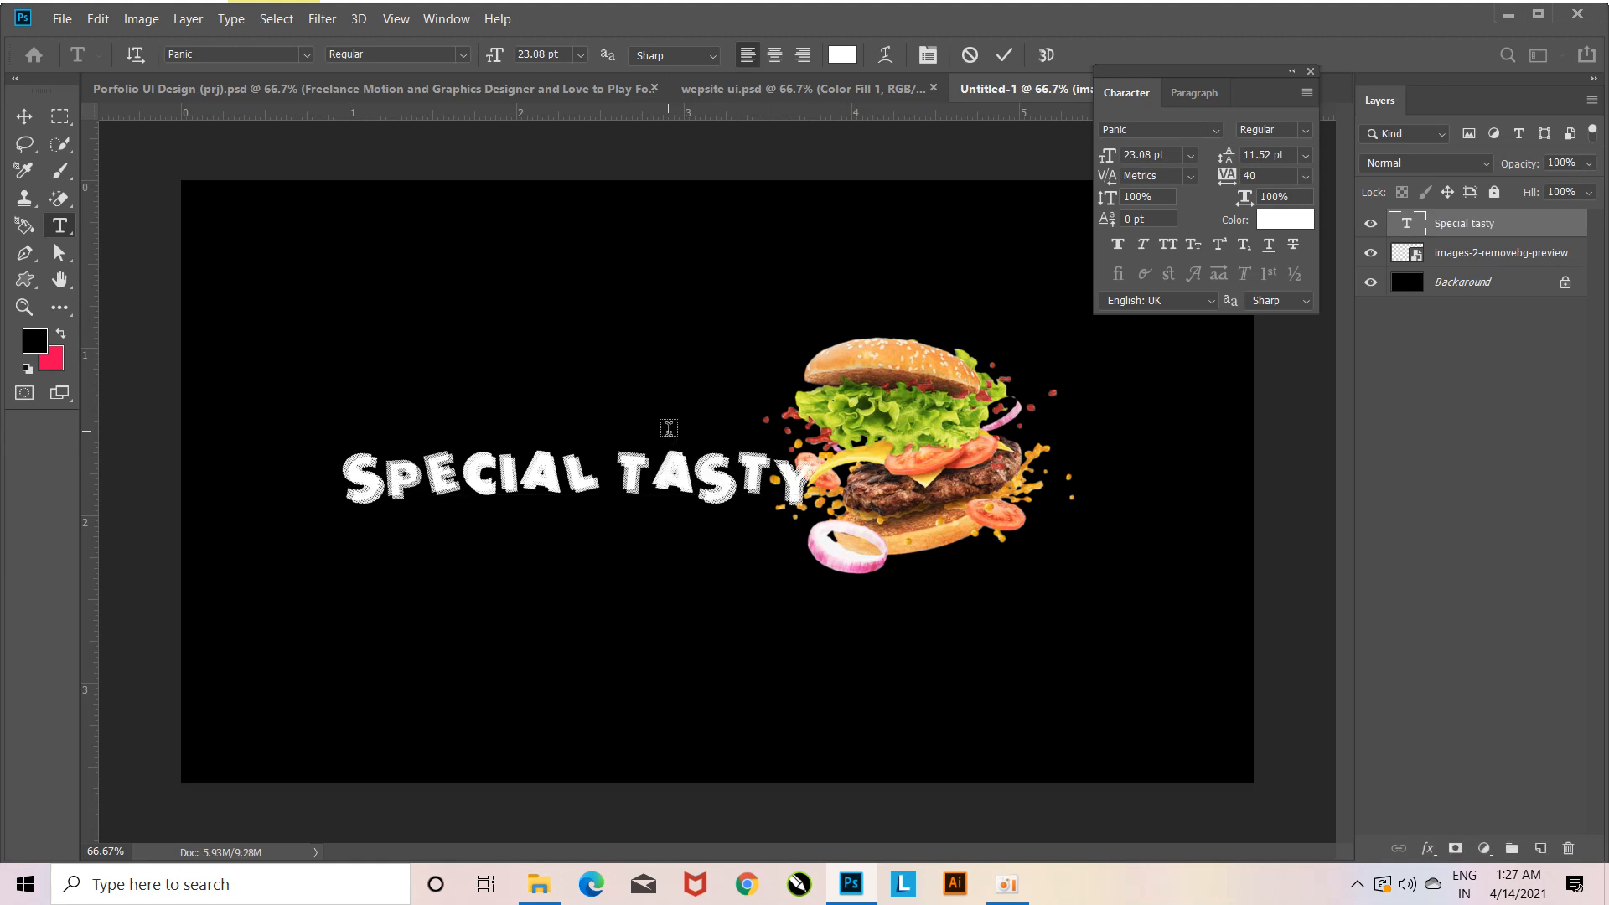
Change the "Special tasty" headline to Arial Bold and move it slightly up and to the left.
click(1216, 131)
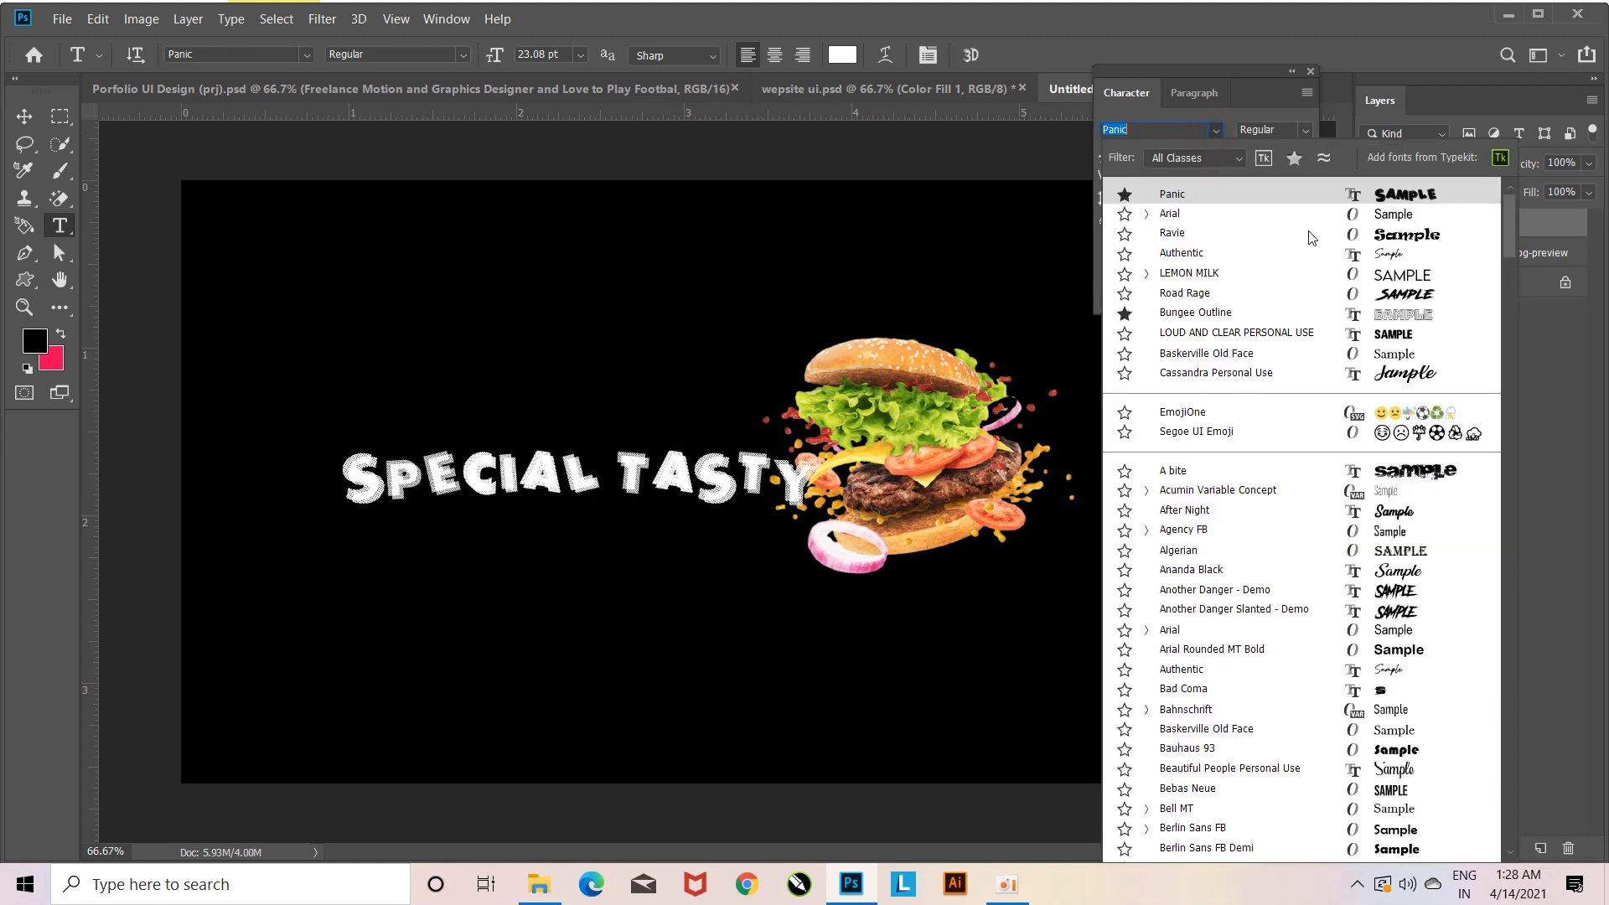
click(1377, 215)
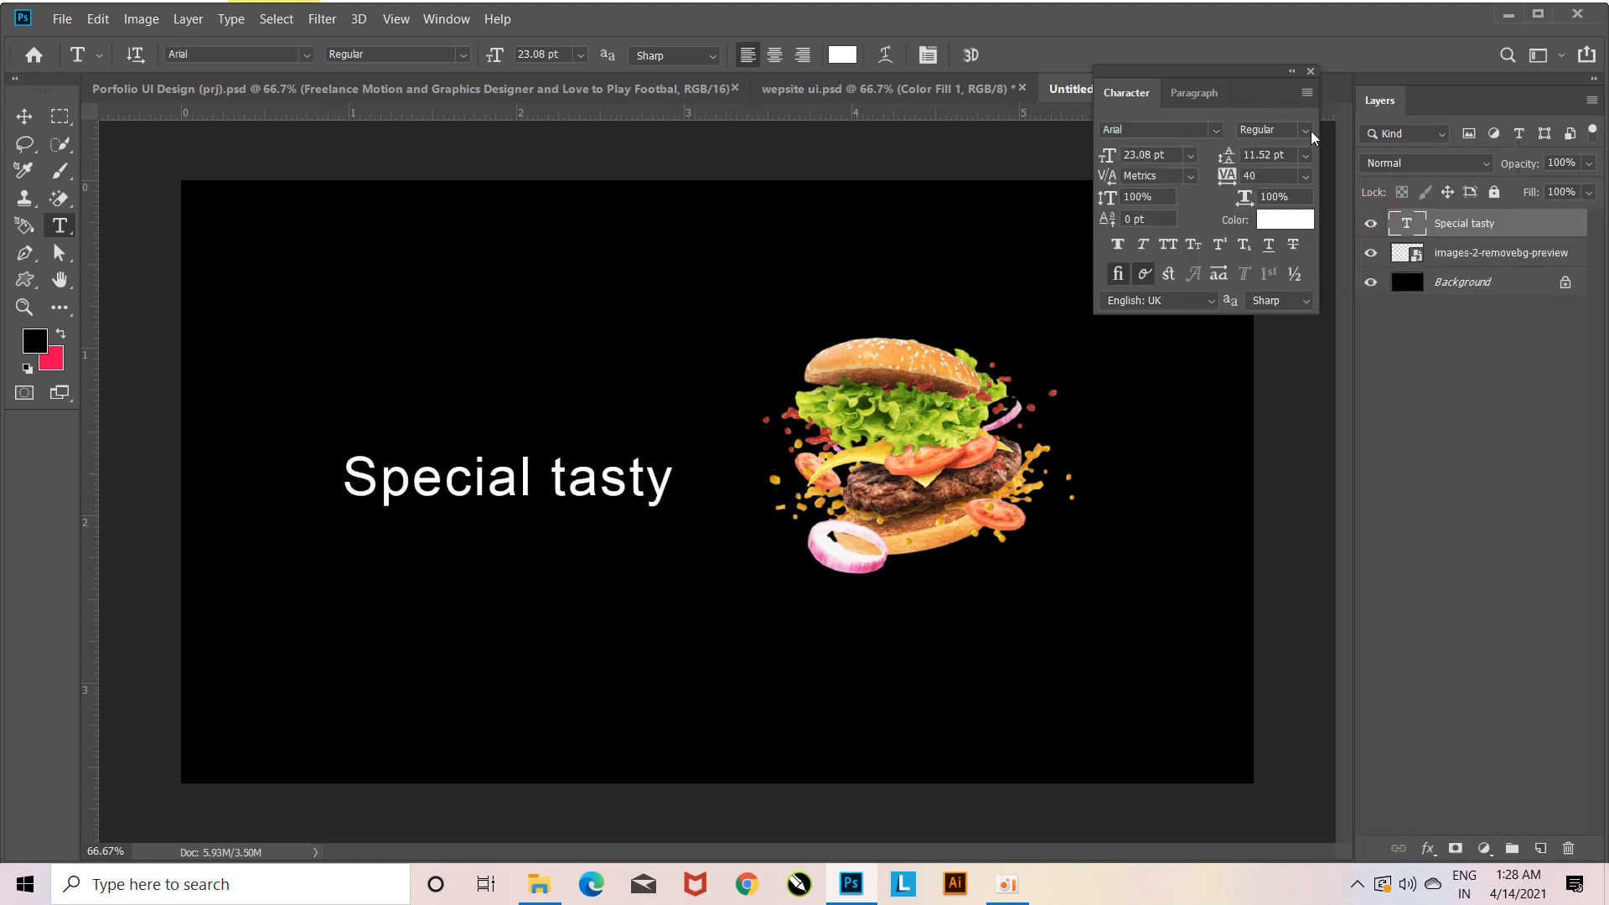
click(1311, 131)
click(1303, 245)
click(26, 118)
drag(661, 492, 625, 459)
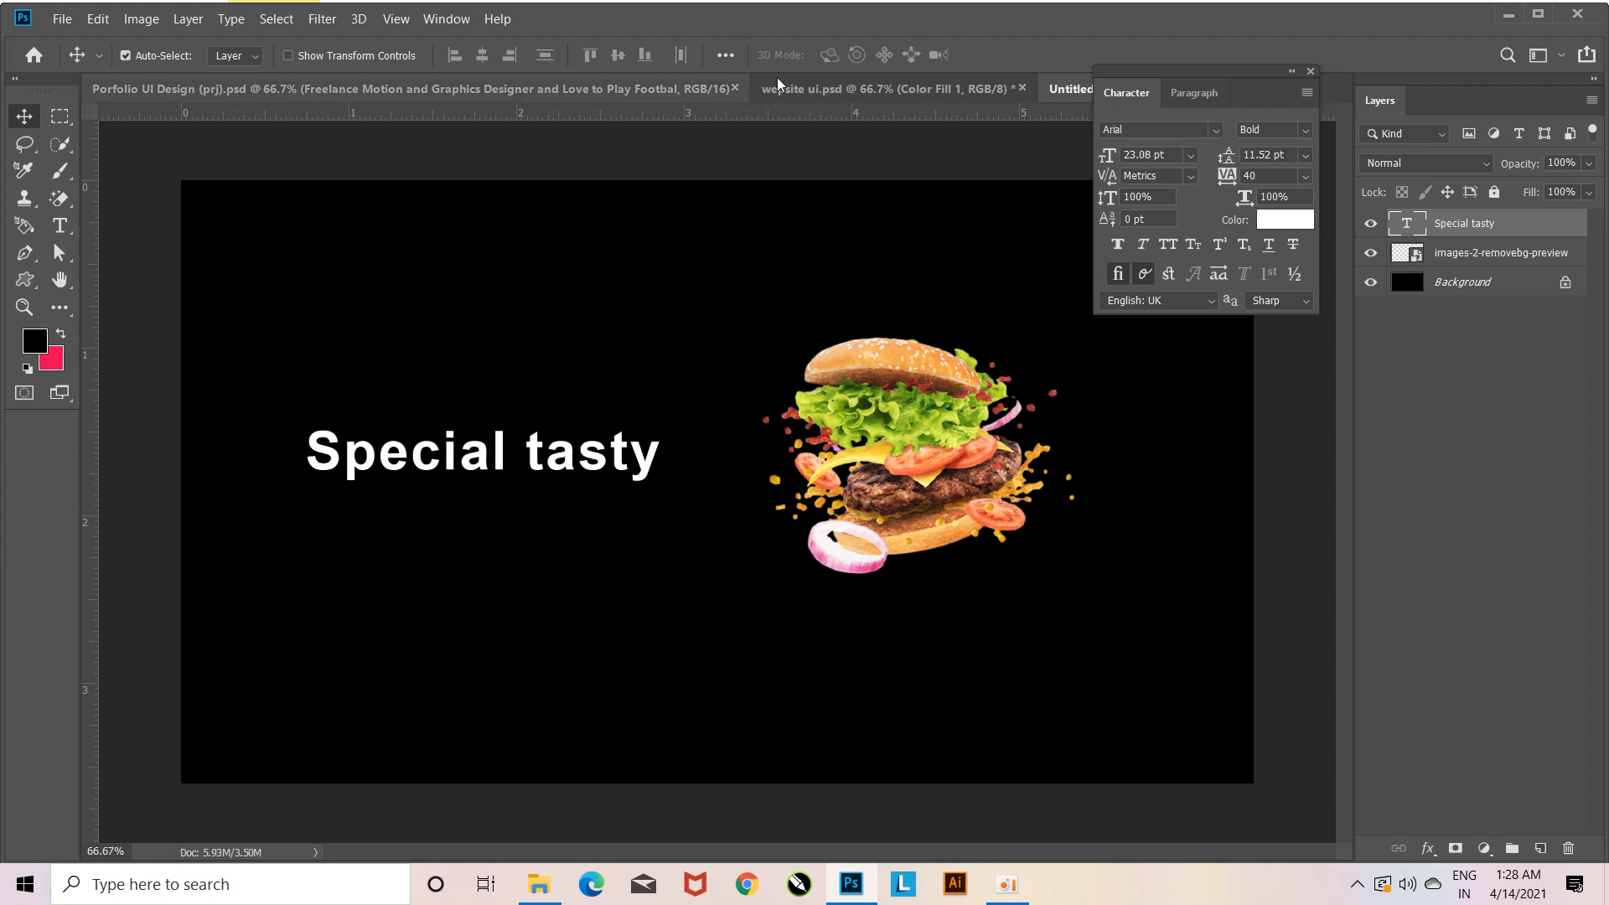
Delete the "Special tasty" text layer.
drag(1129, 65, 1200, 73)
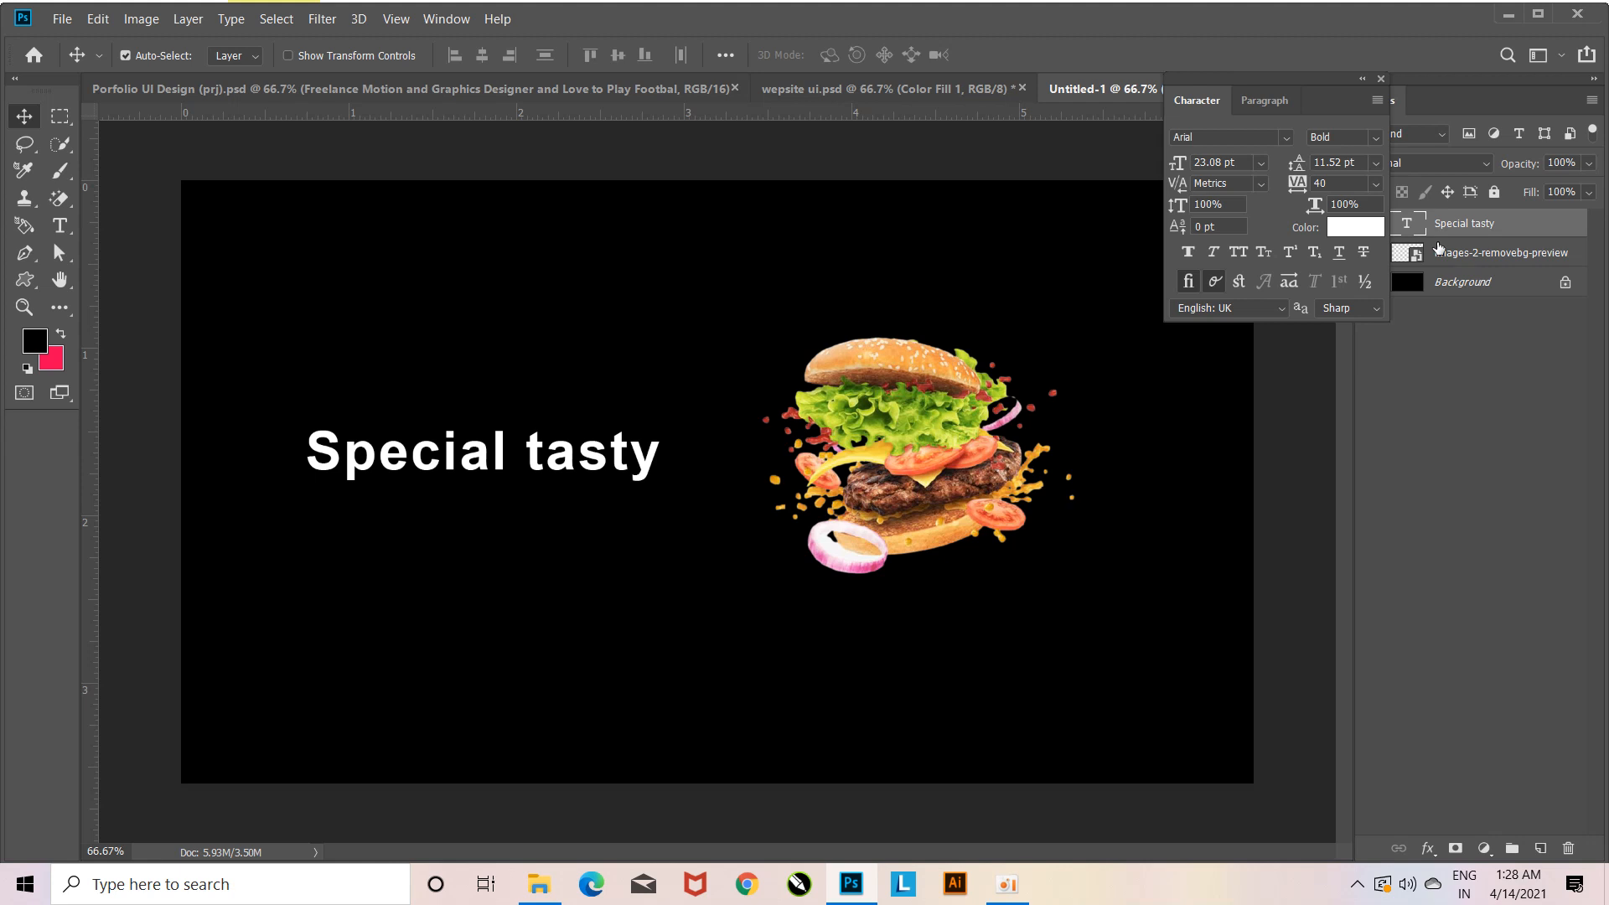
key(Delete)
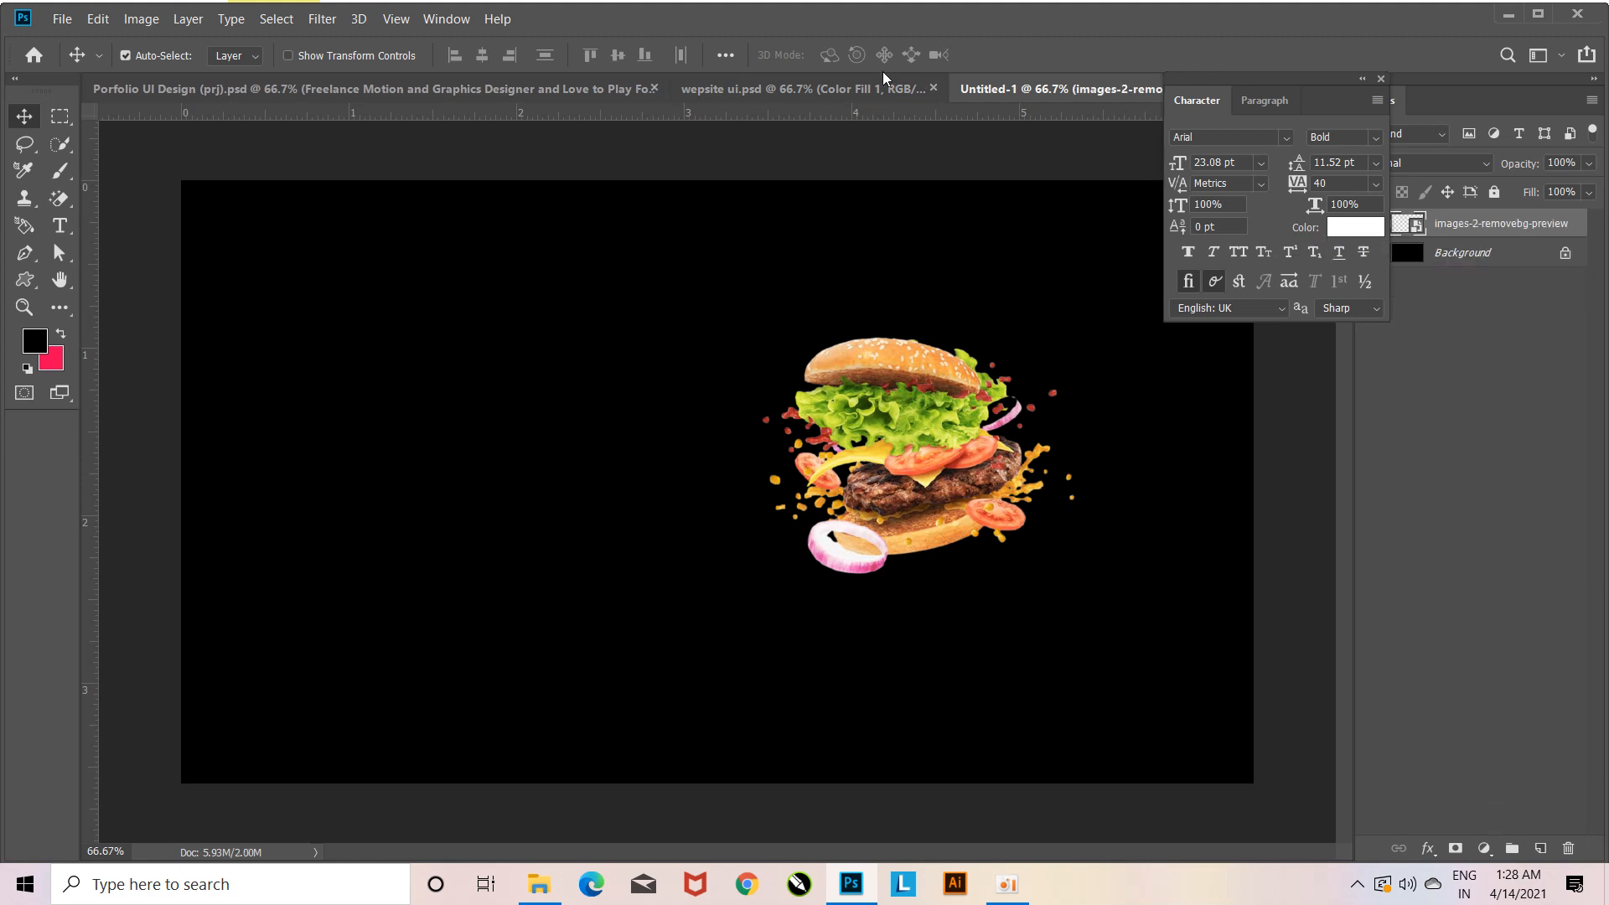
Copy the "Specail tasty", "Burger." and "Discover new taste in every bite" text layers from wepsite ui.psd into Untitled-1 beside the burger, and nudge the burger up.
click(851, 80)
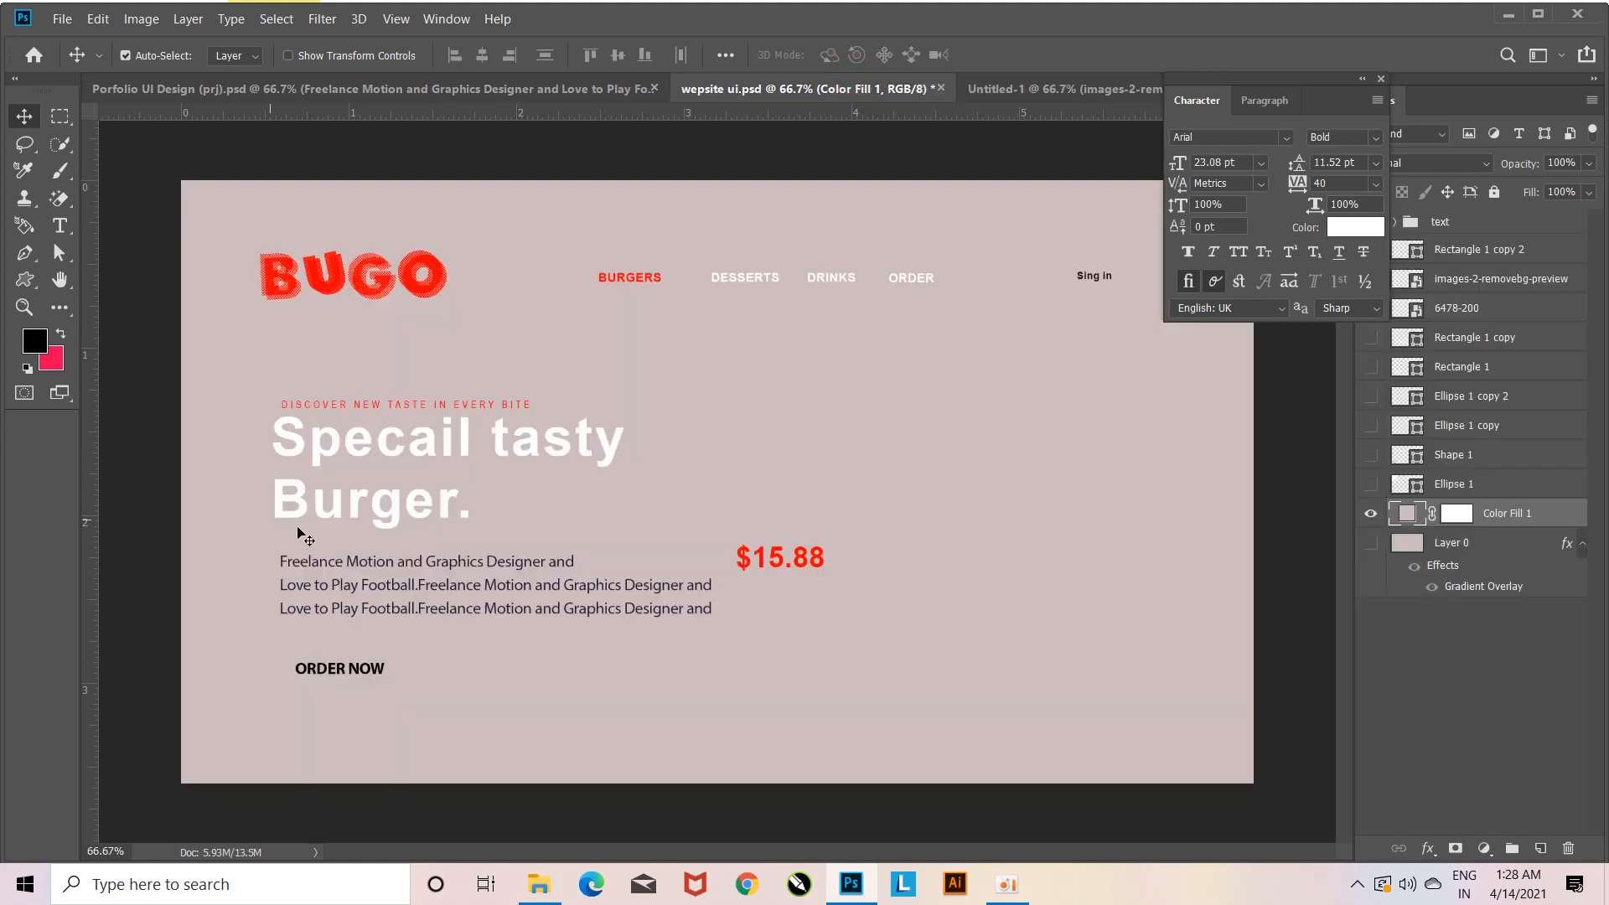
ctrl+click(394, 444)
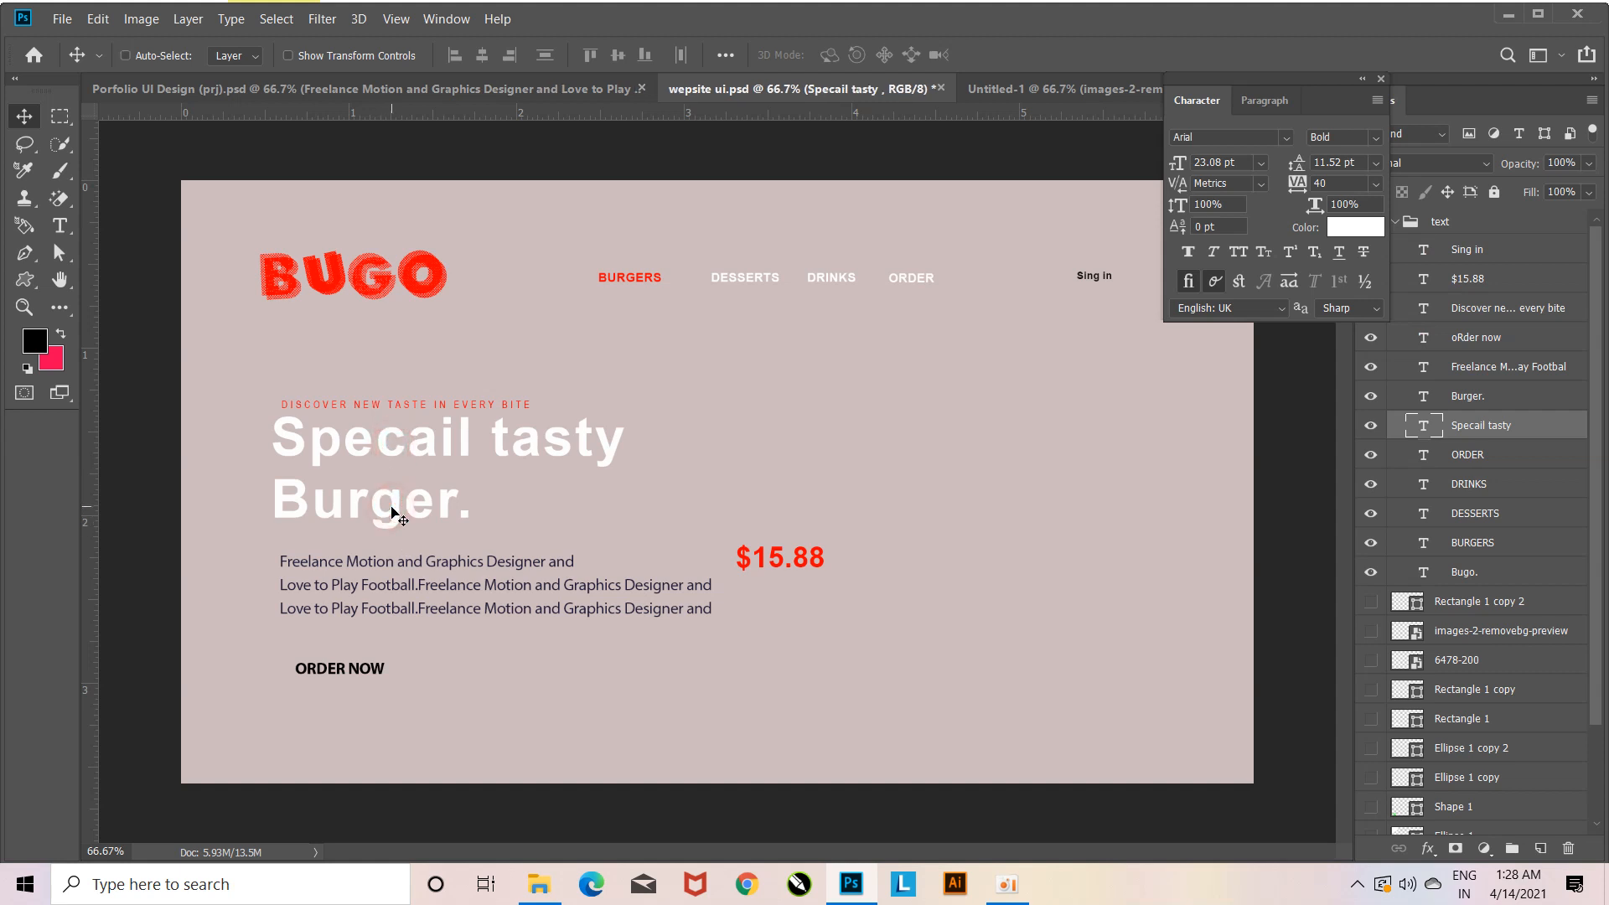
shift+click(1468, 397)
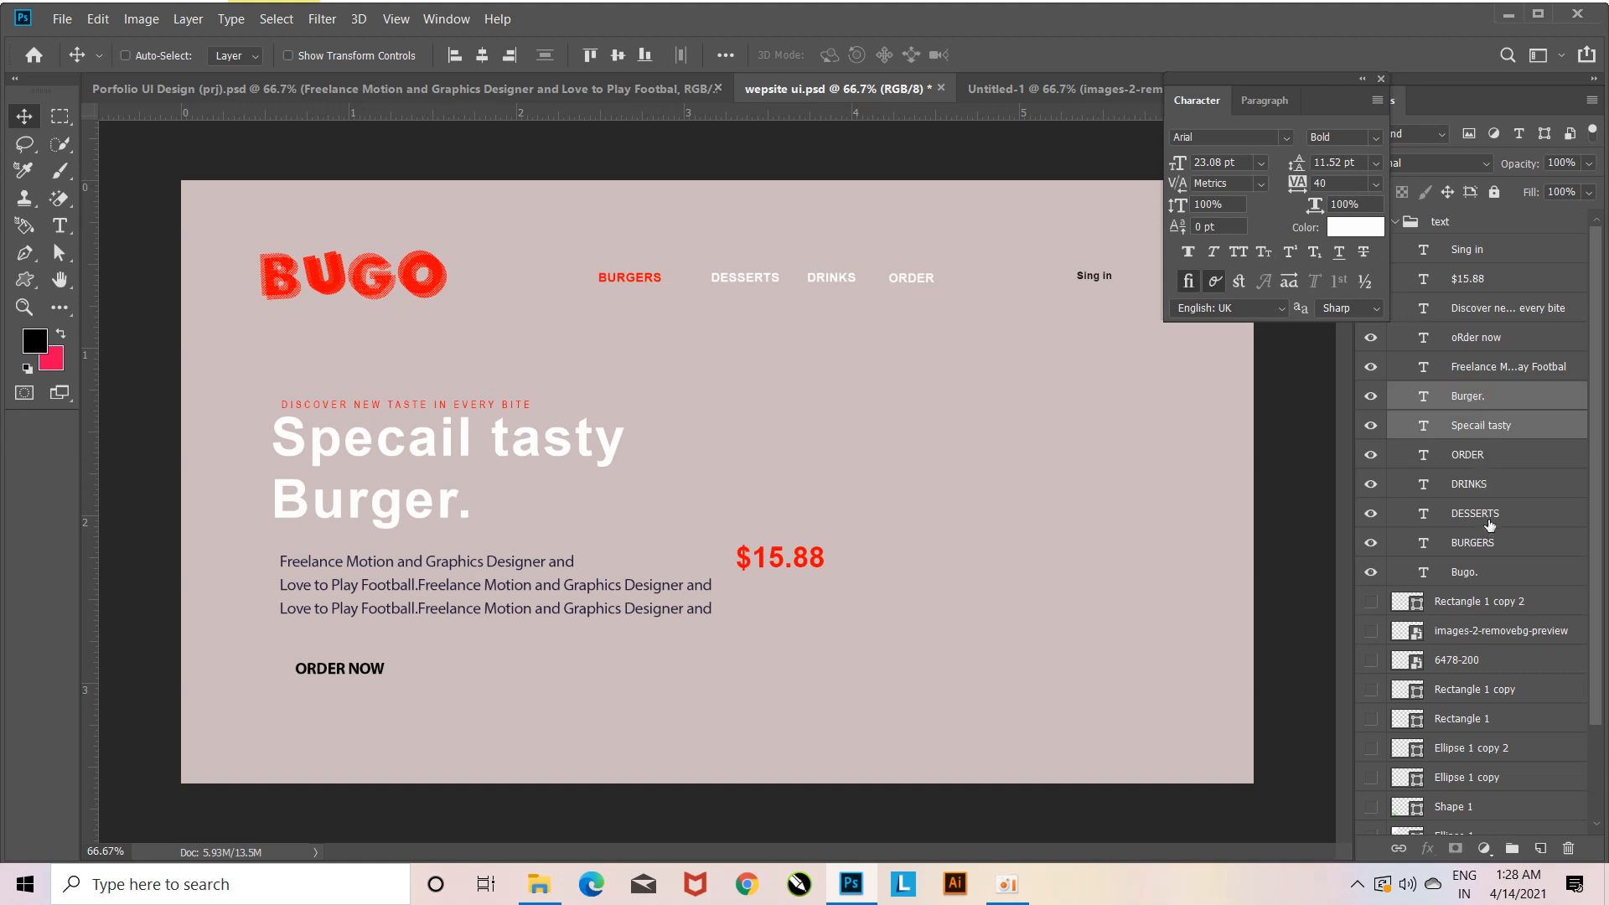
ctrl+click(1473, 309)
drag(502, 439, 591, 537)
drag(650, 486, 556, 459)
mouse_move(982, 488)
mouse_down()
mouse_move(978, 458)
mouse_move(981, 474)
mouse_up()
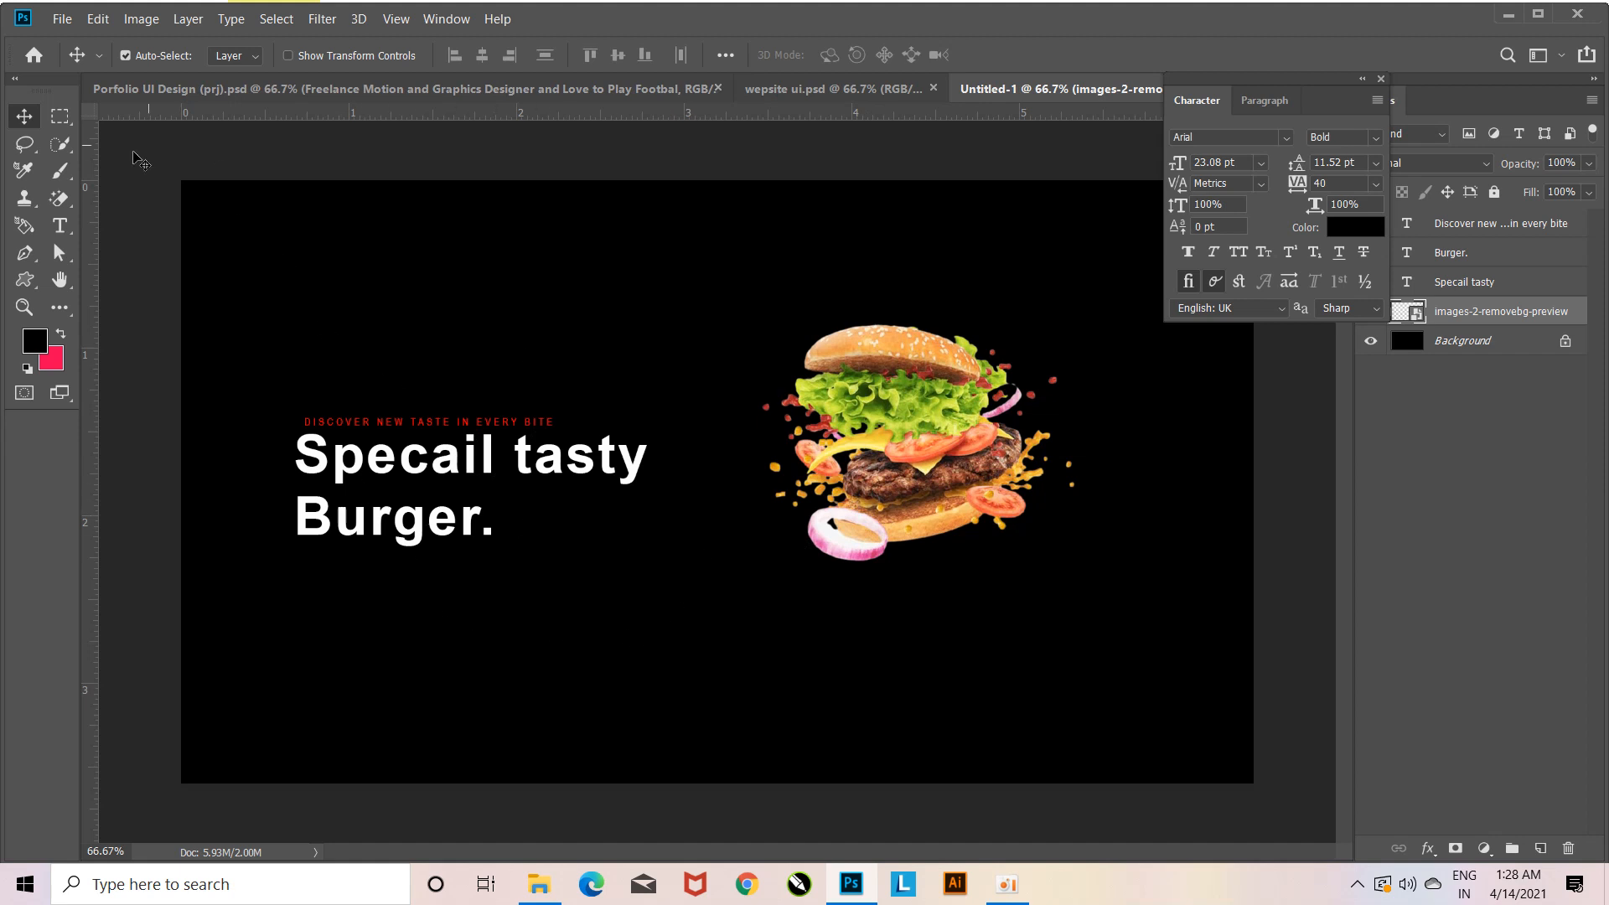
Draw a paragraph text box below the "Burger." headline line and try to paste text into it.
click(59, 225)
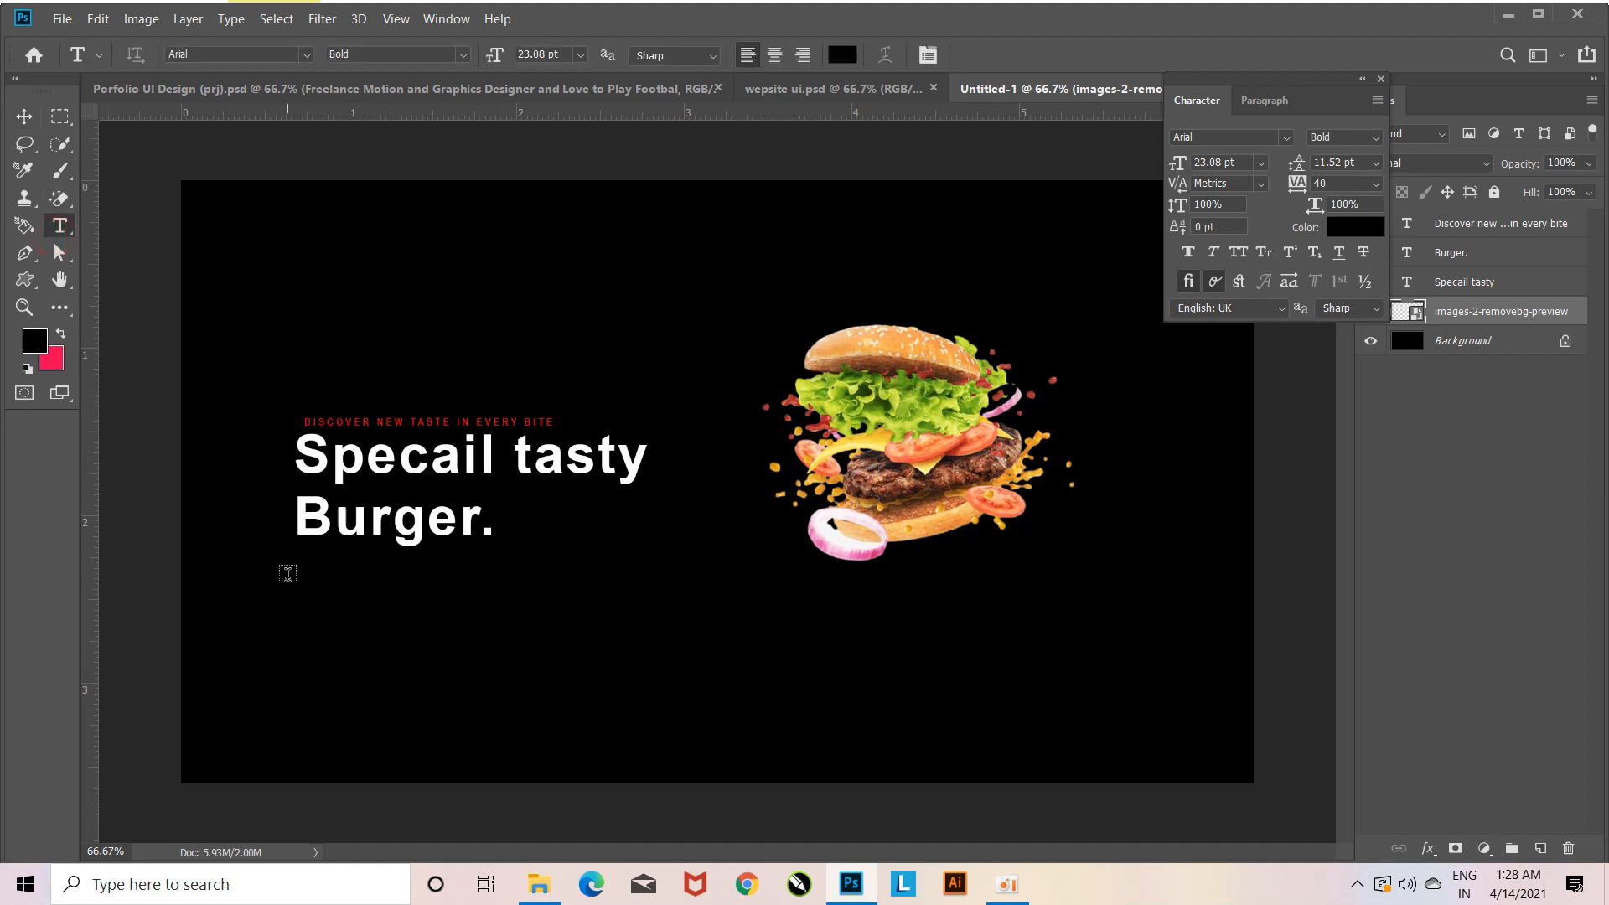
drag(294, 578, 713, 668)
key(ctrl+v)
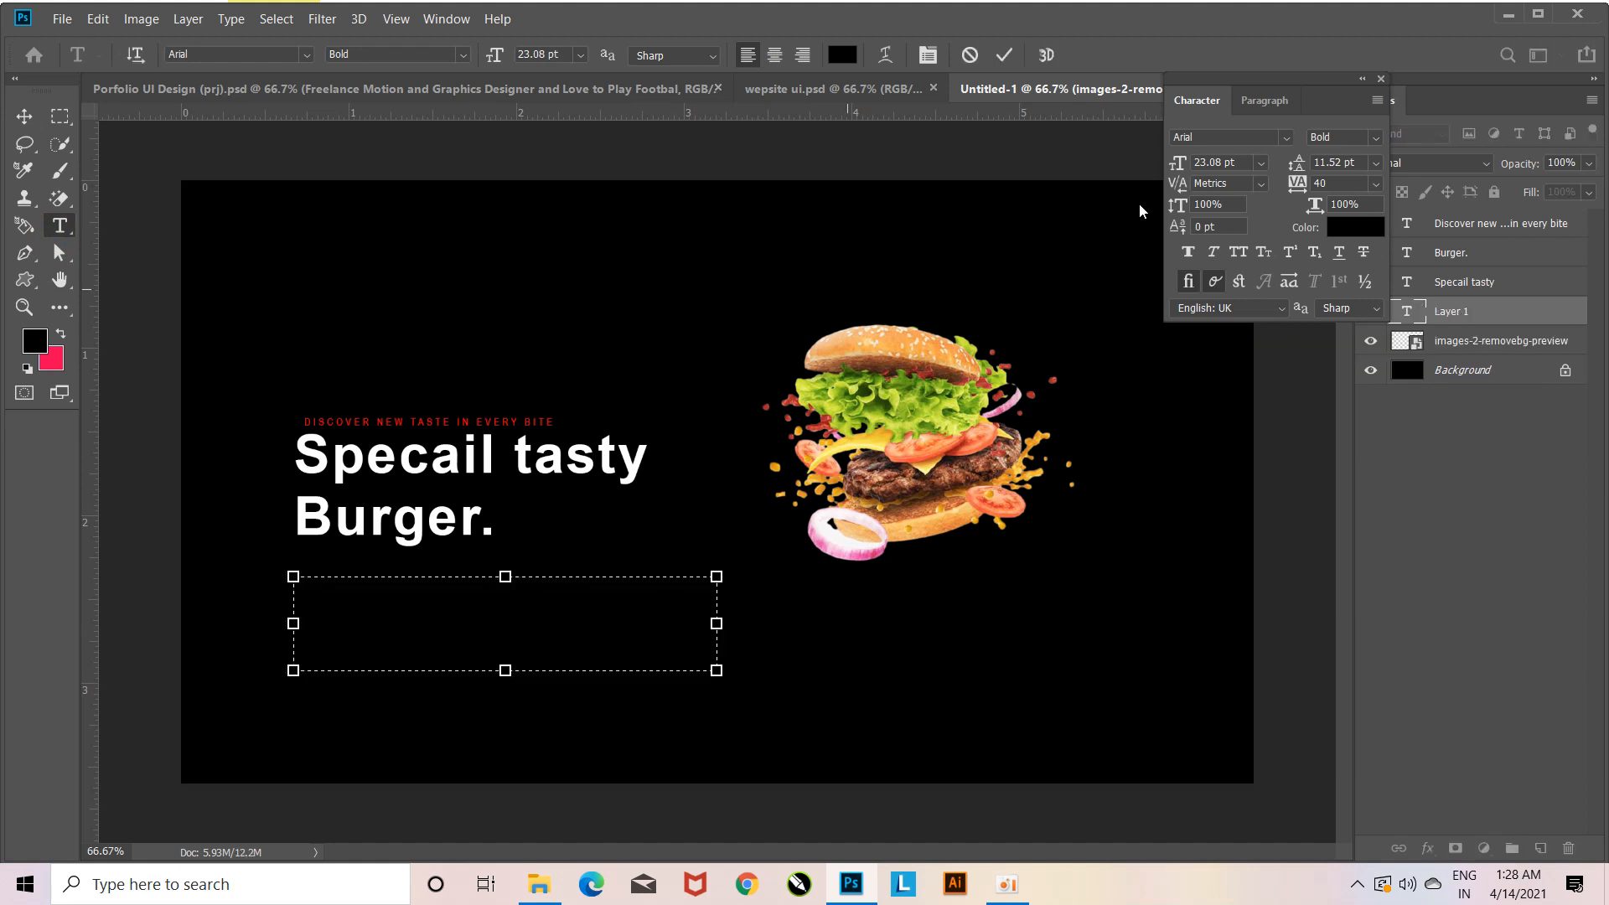
Set the text colour to near-white (fefefe).
click(1349, 226)
drag(1235, 402, 1053, 327)
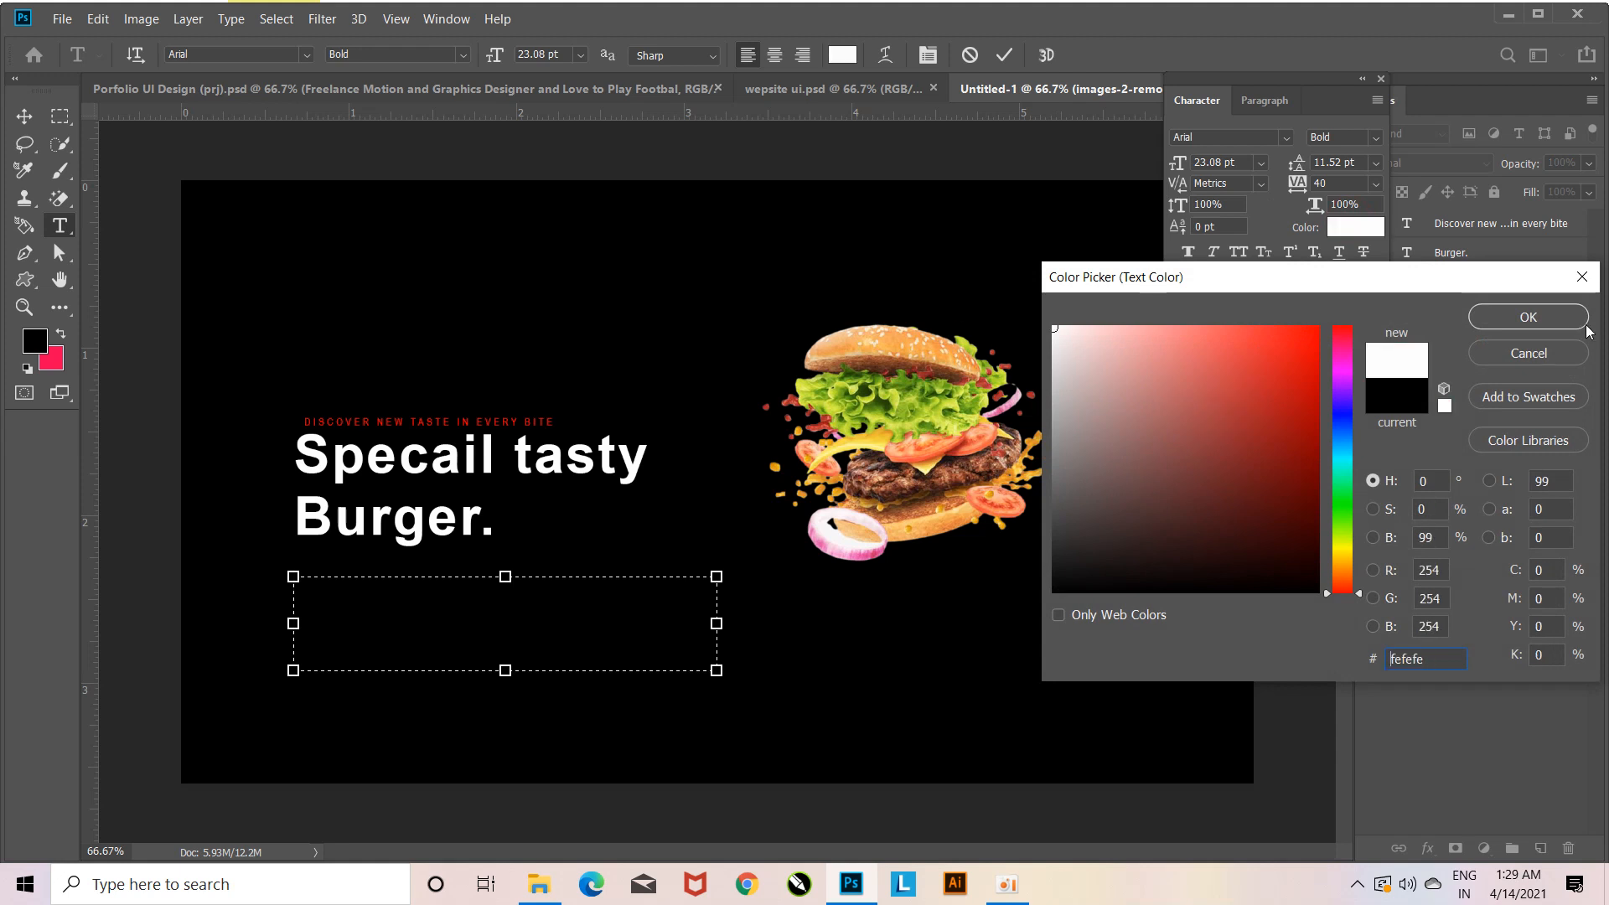
click(1527, 318)
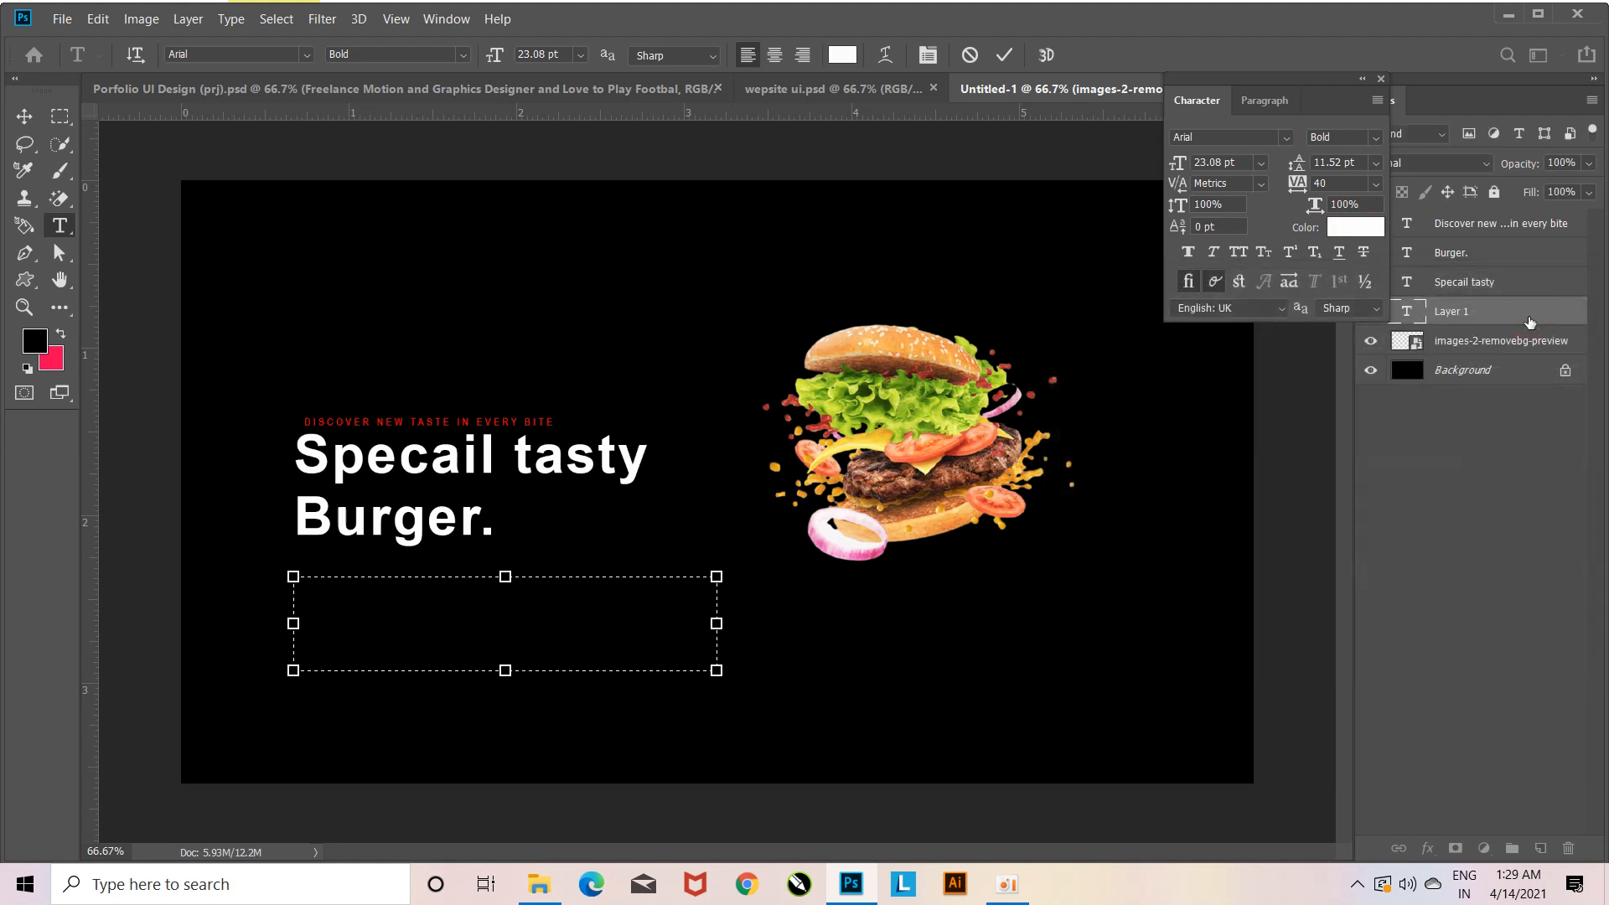
Replace the empty text layer with a new paragraph box of placeholder text below the headline.
click(1530, 322)
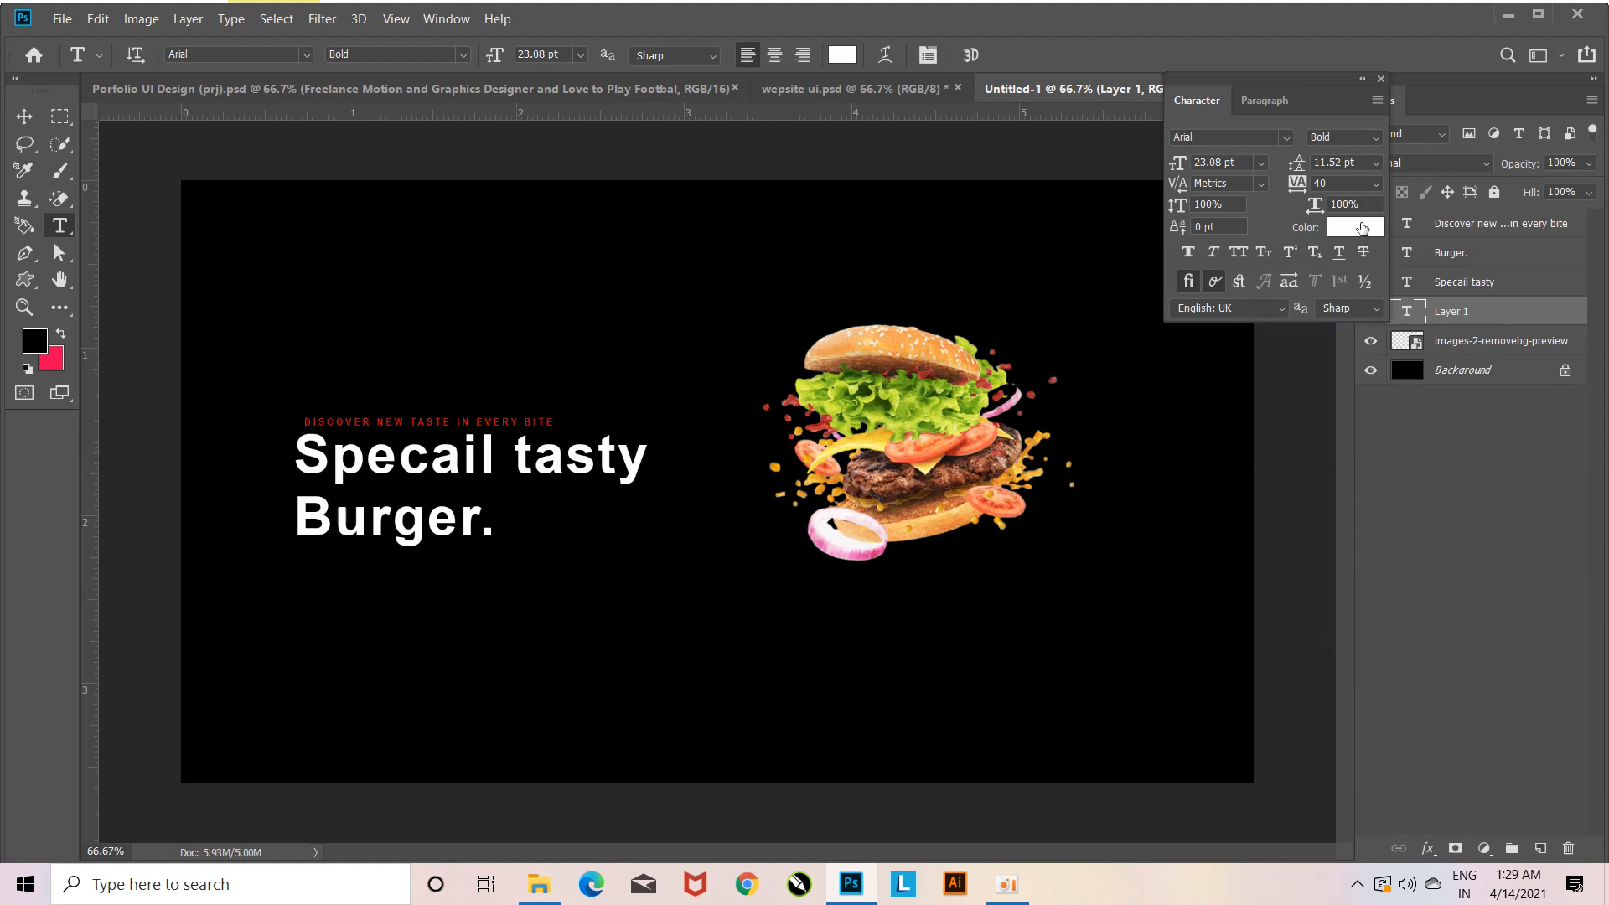
key(Delete)
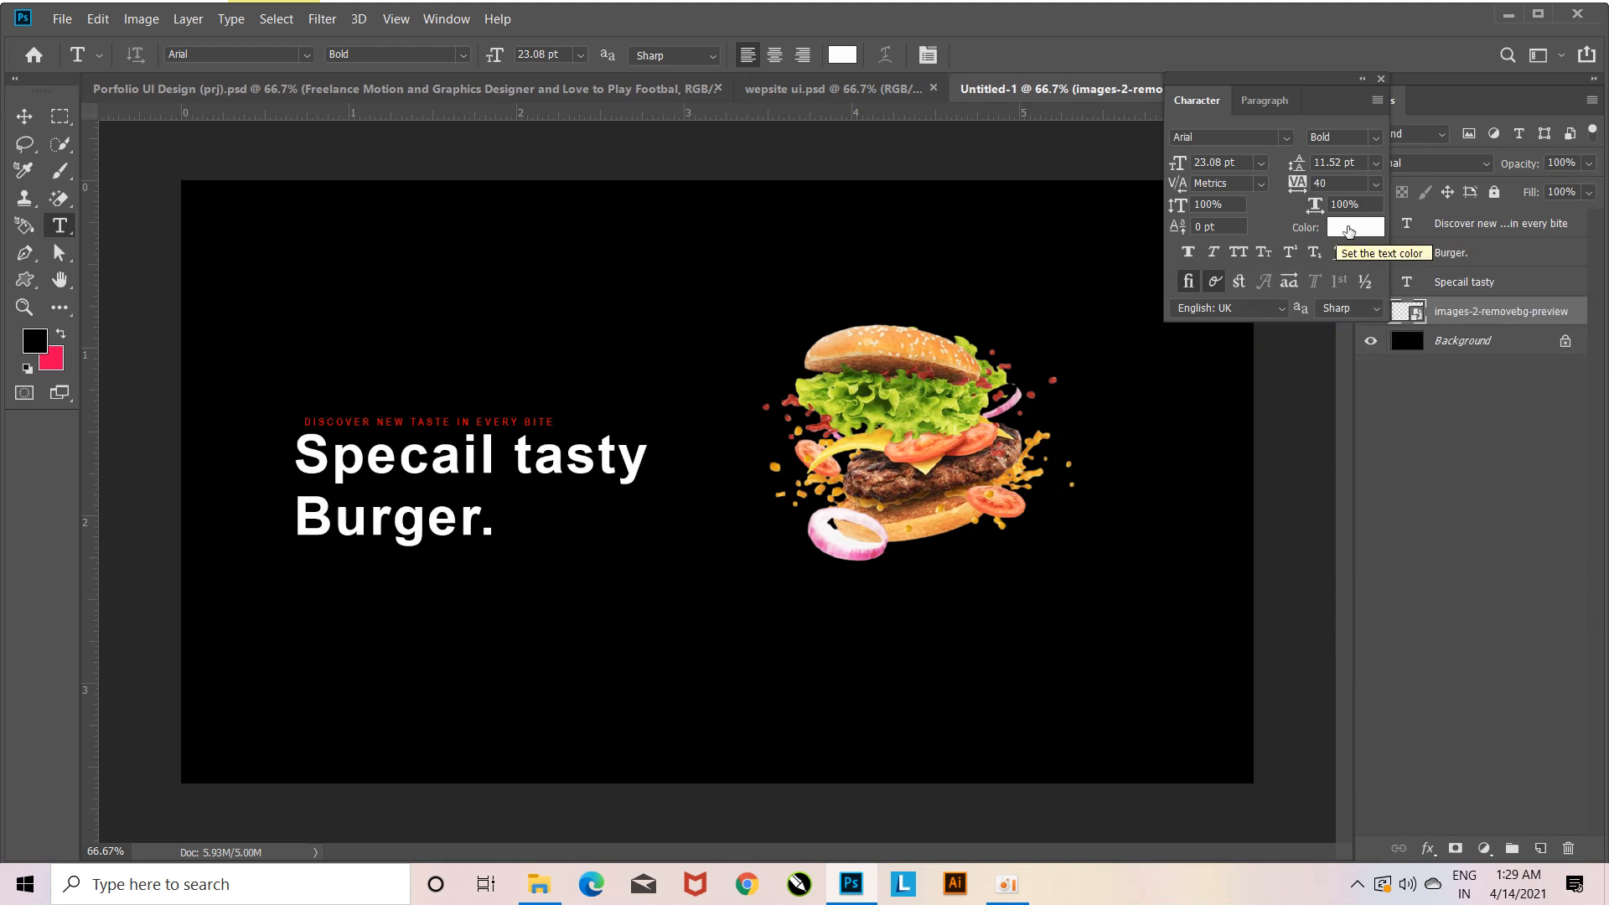
drag(269, 582, 728, 671)
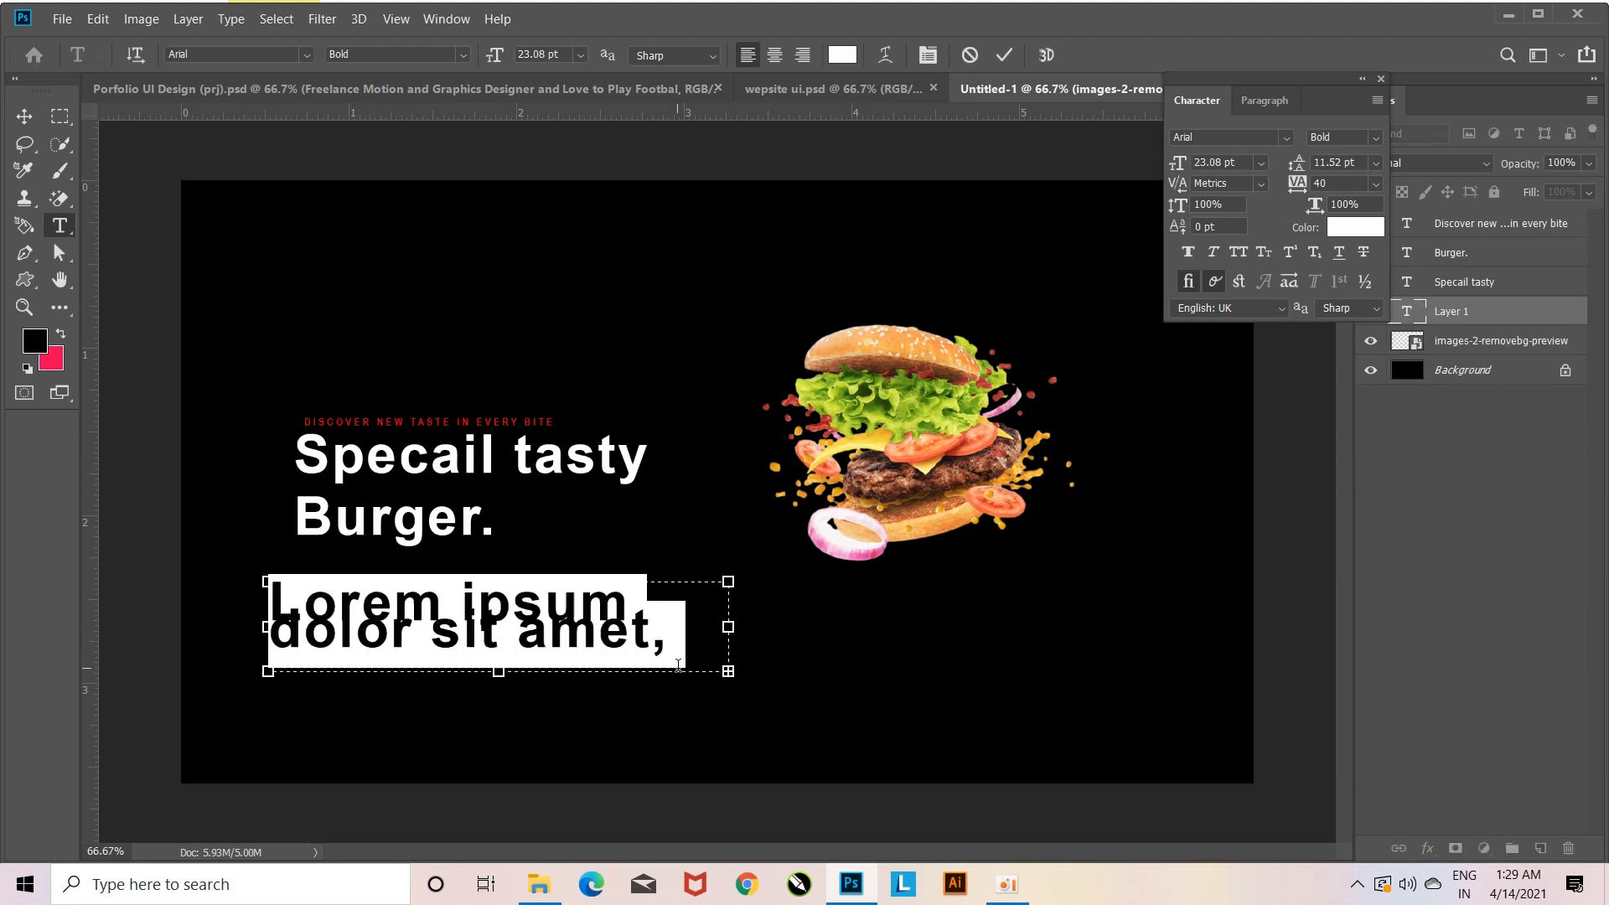
Clear the placeholder text from the paragraph box and set its font size to 53.08 pt.
key(BackSpace)
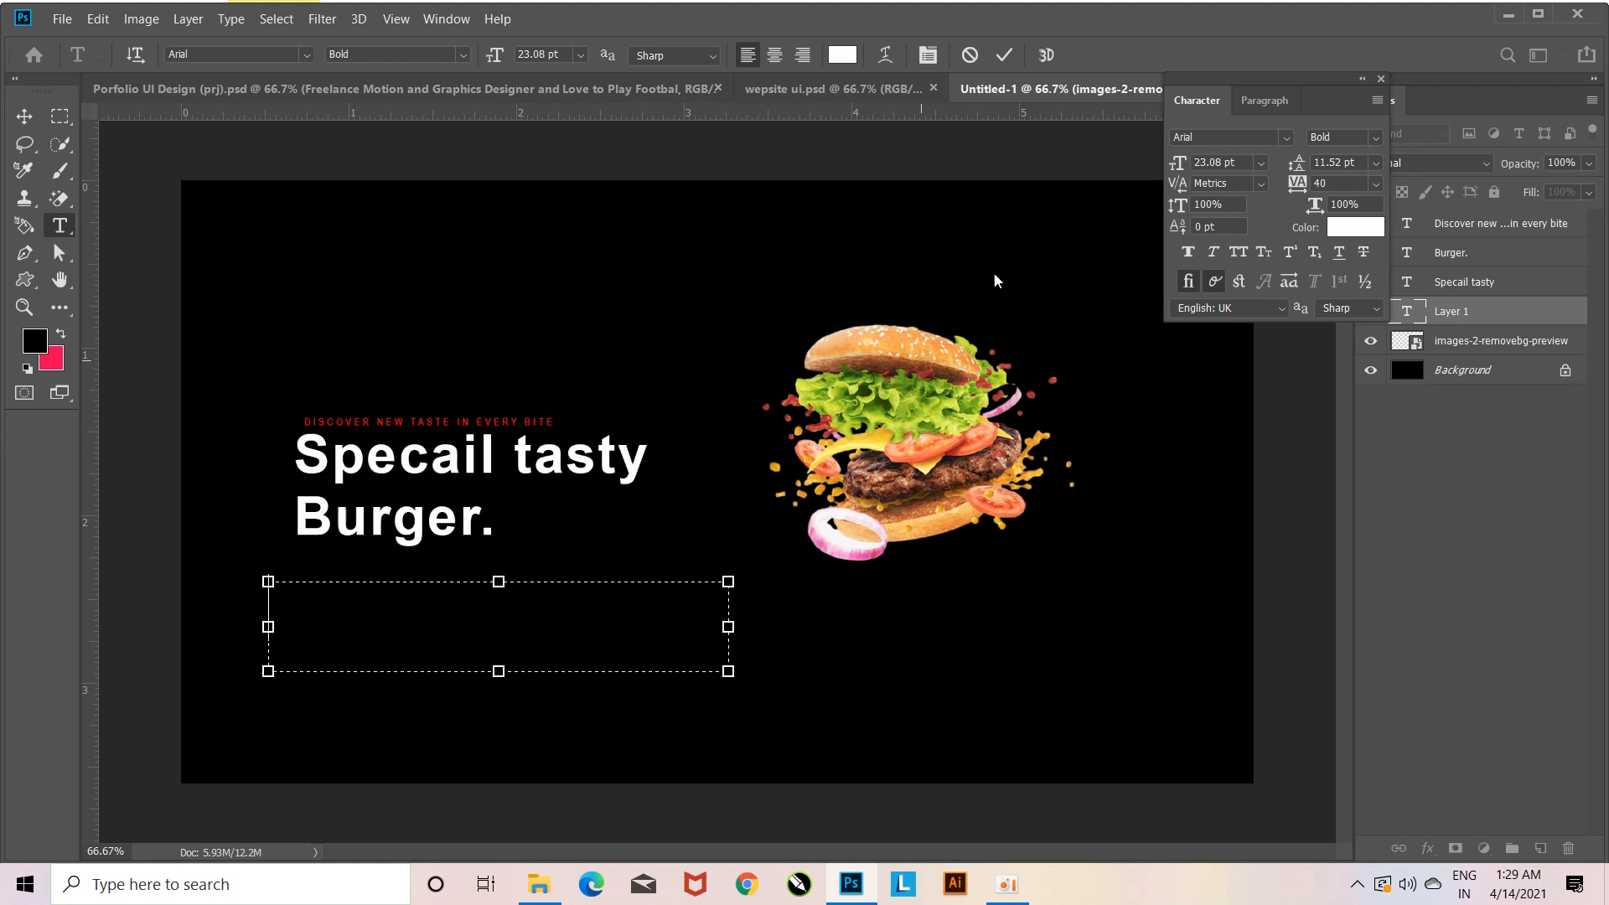
drag(1170, 171, 1205, 178)
click(1195, 163)
click(563, 623)
click(829, 88)
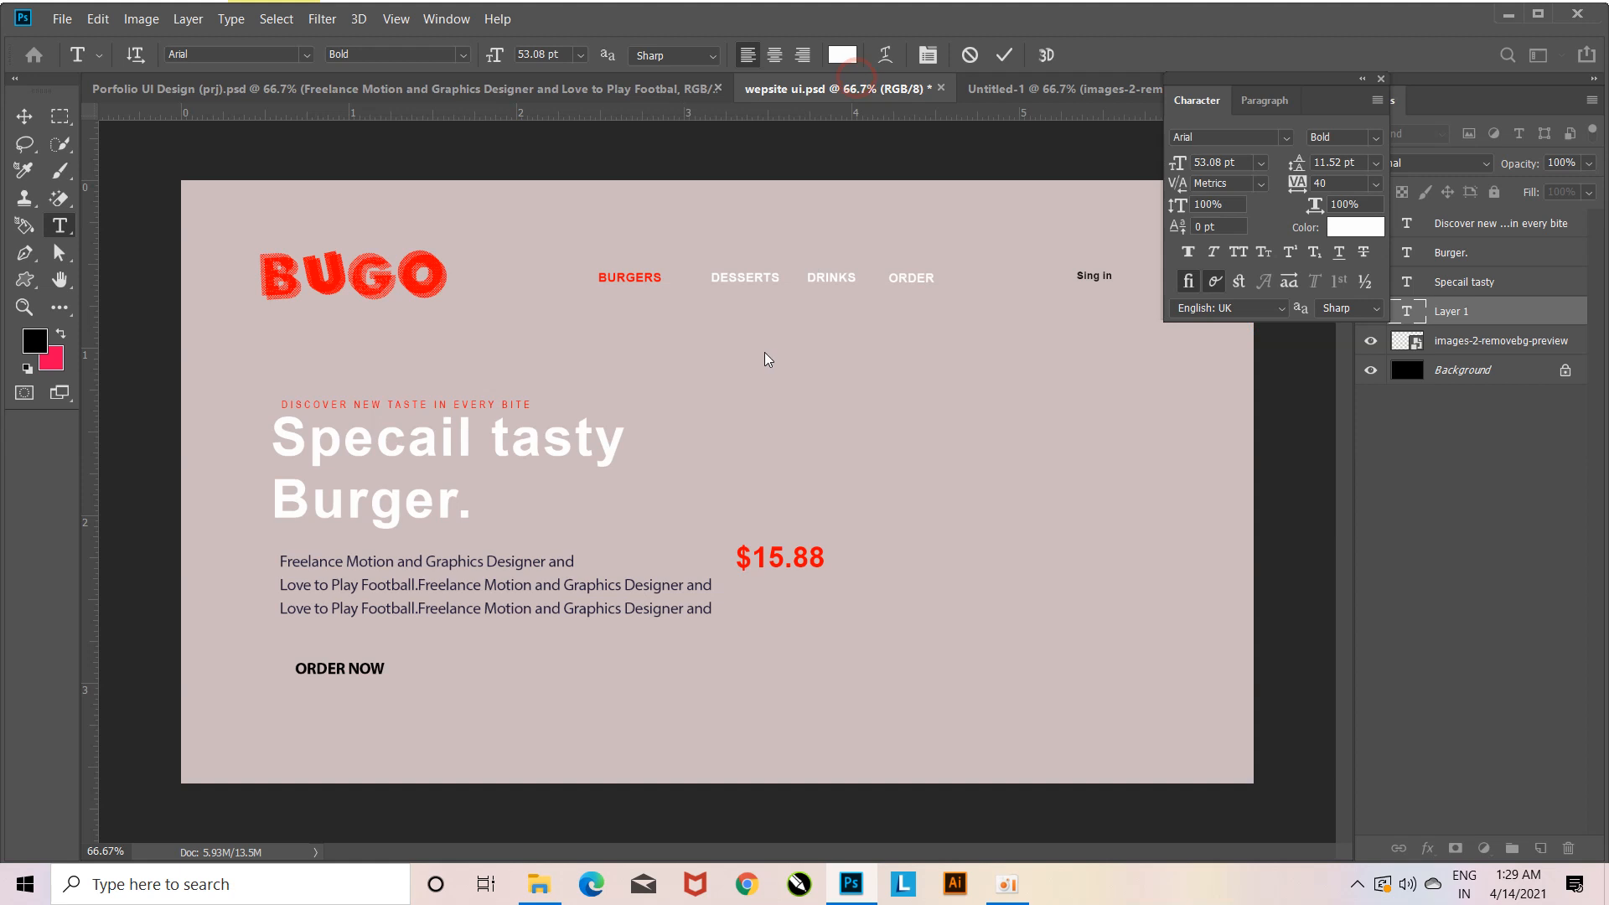
drag(280, 554, 672, 613)
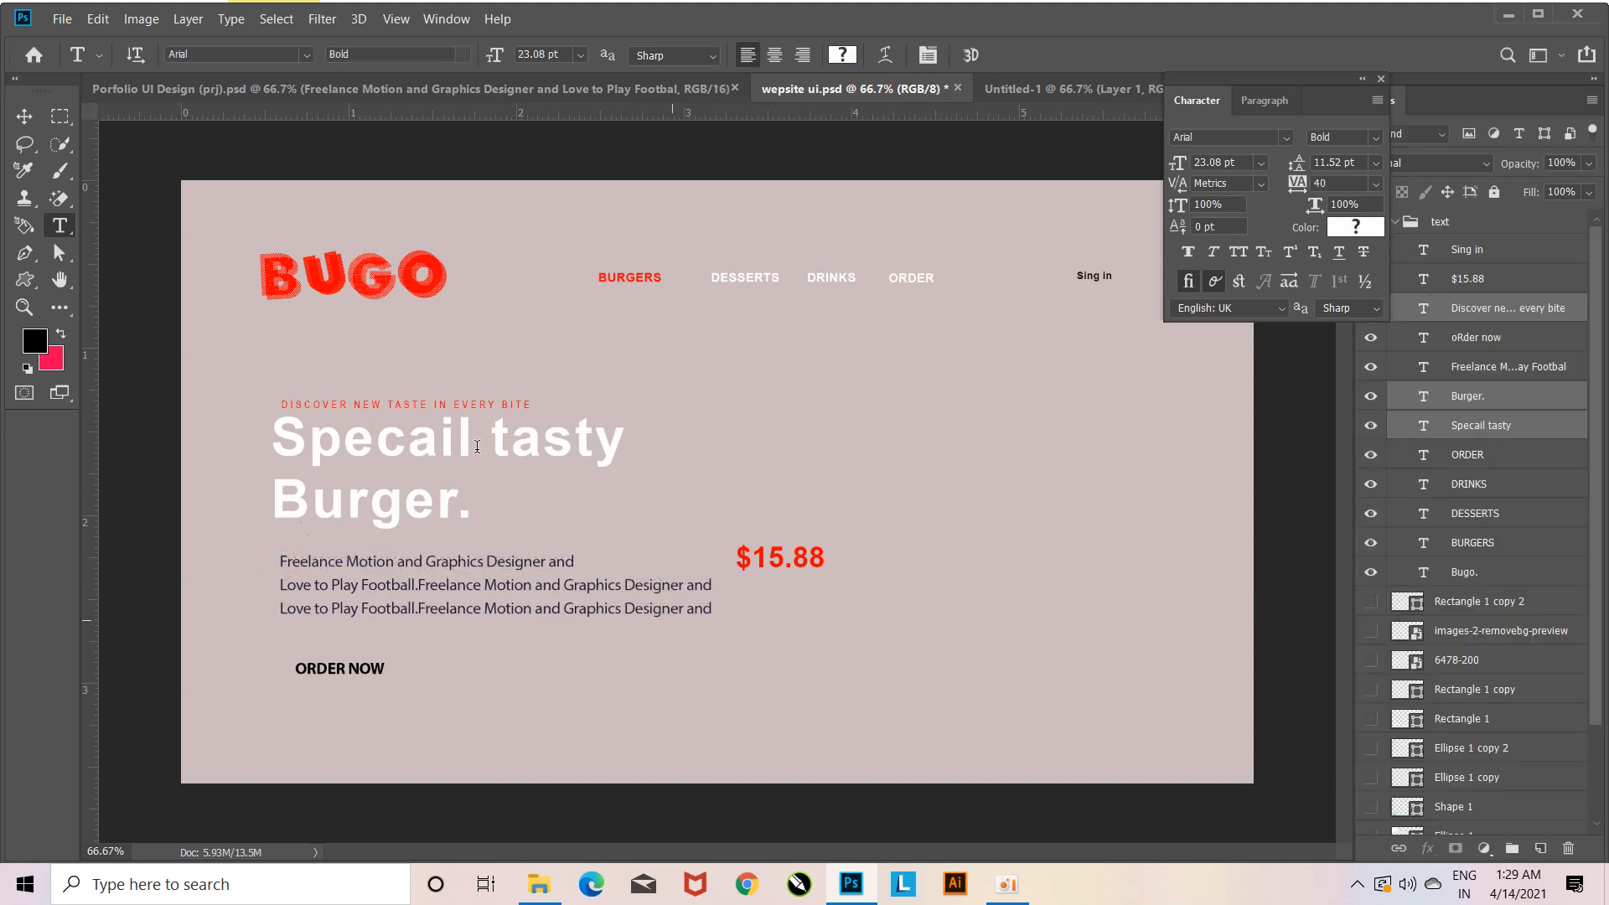
click(508, 507)
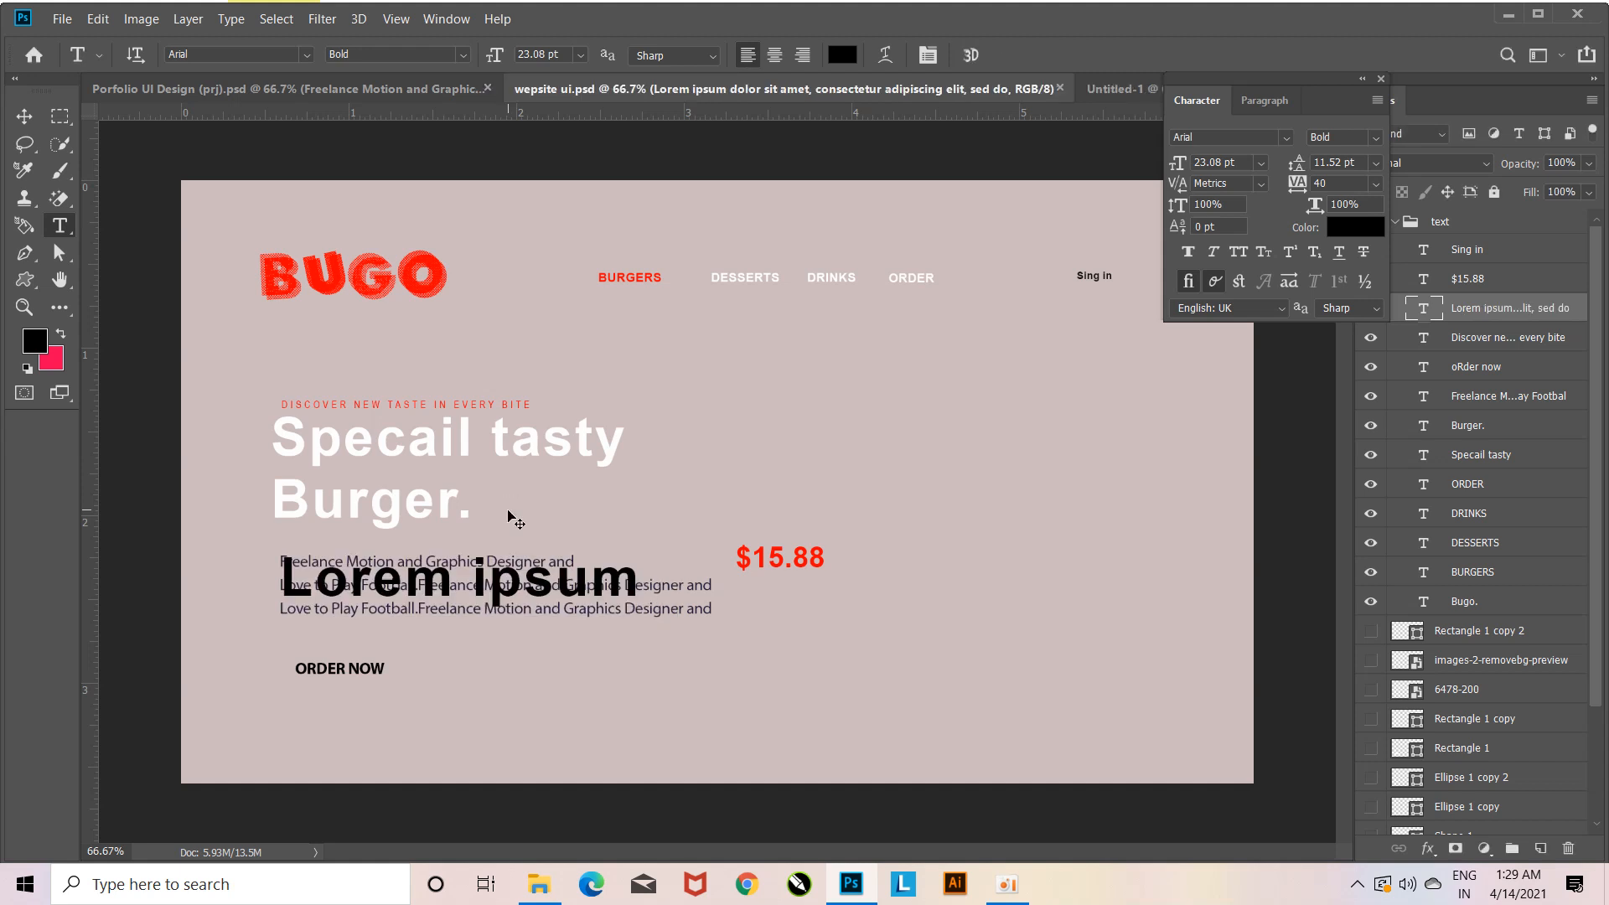
key(ctrl+z)
Copy the "Freelance Motion and Graphics Designer and Love to Play Football." text from Porfolio UI Design (prj).psd and return to Untitled-1.
click(467, 88)
drag(297, 516, 450, 541)
key(ctrl+c)
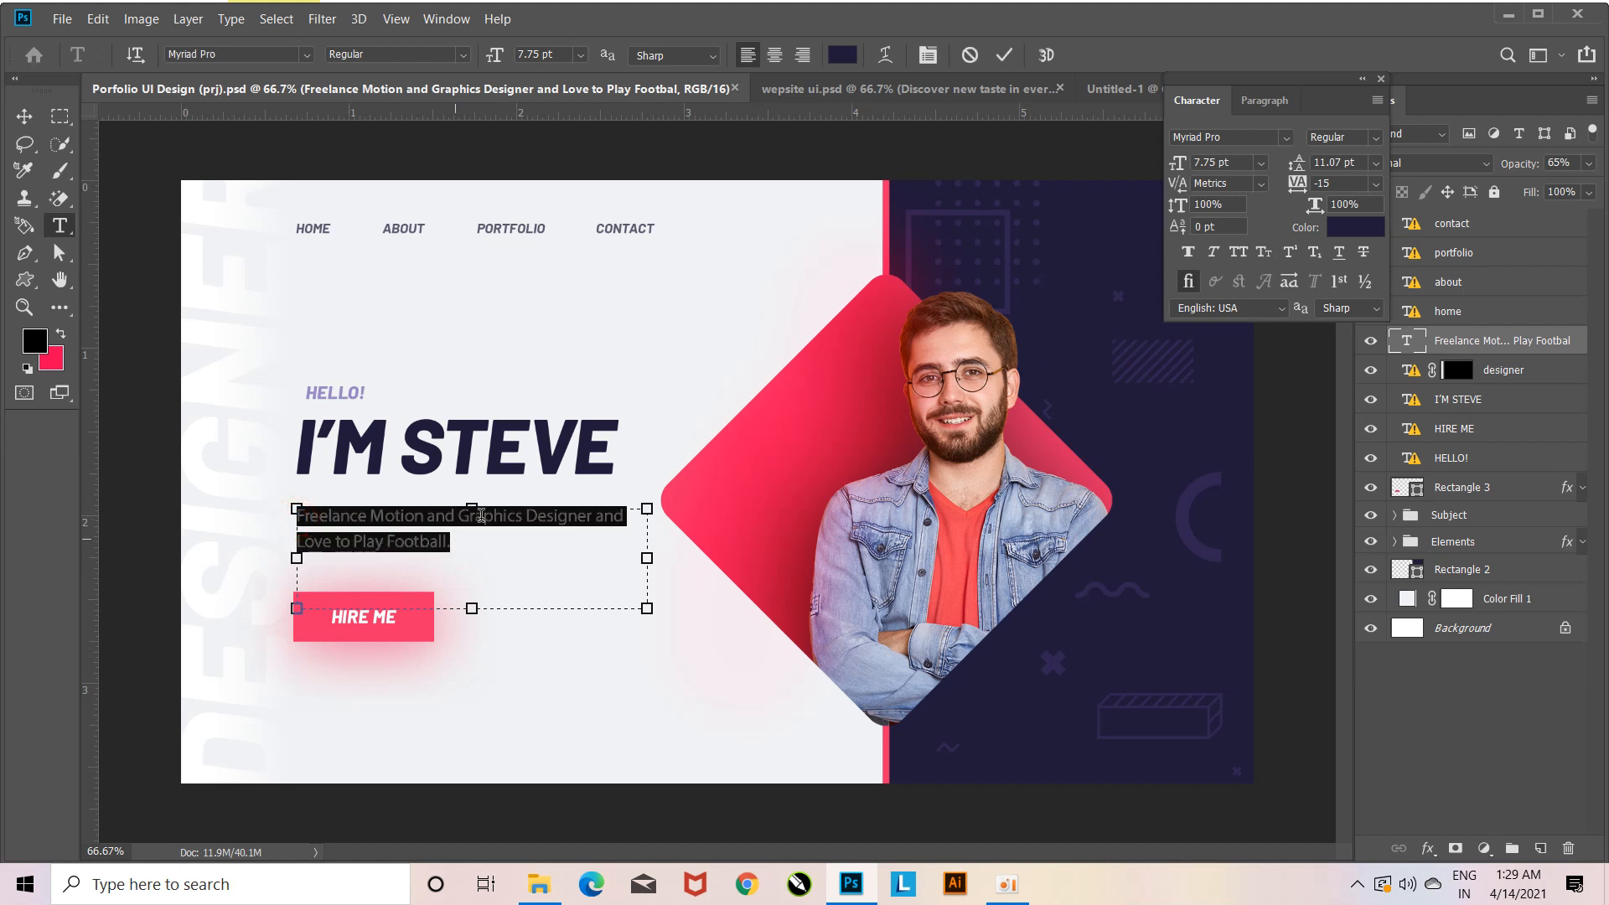
right_click(419, 493)
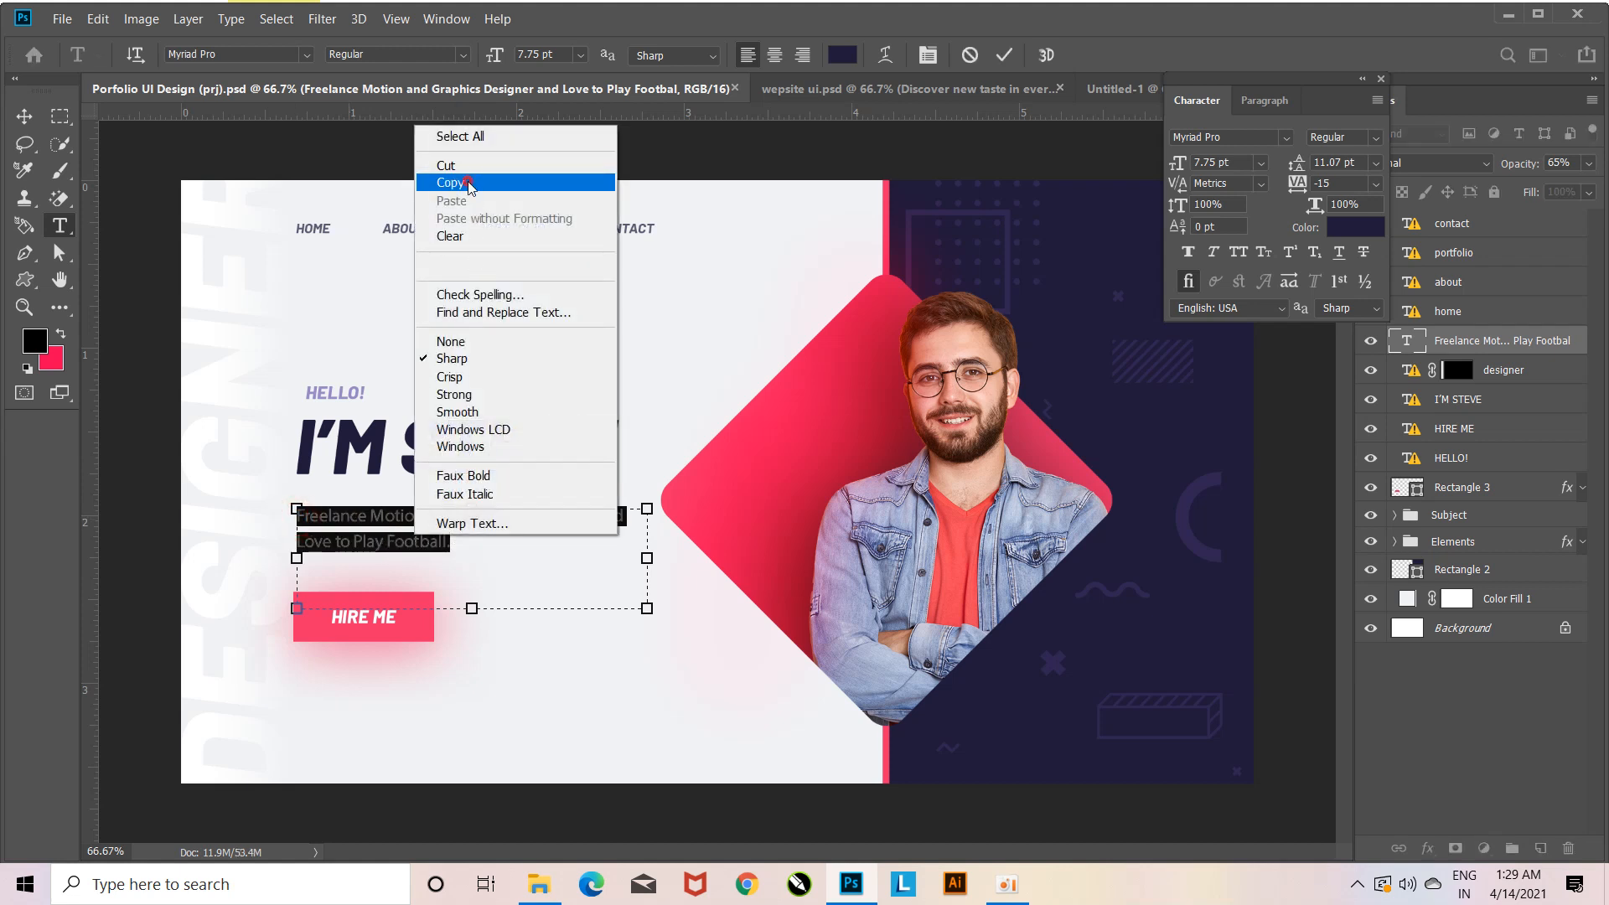
click(467, 182)
click(1112, 81)
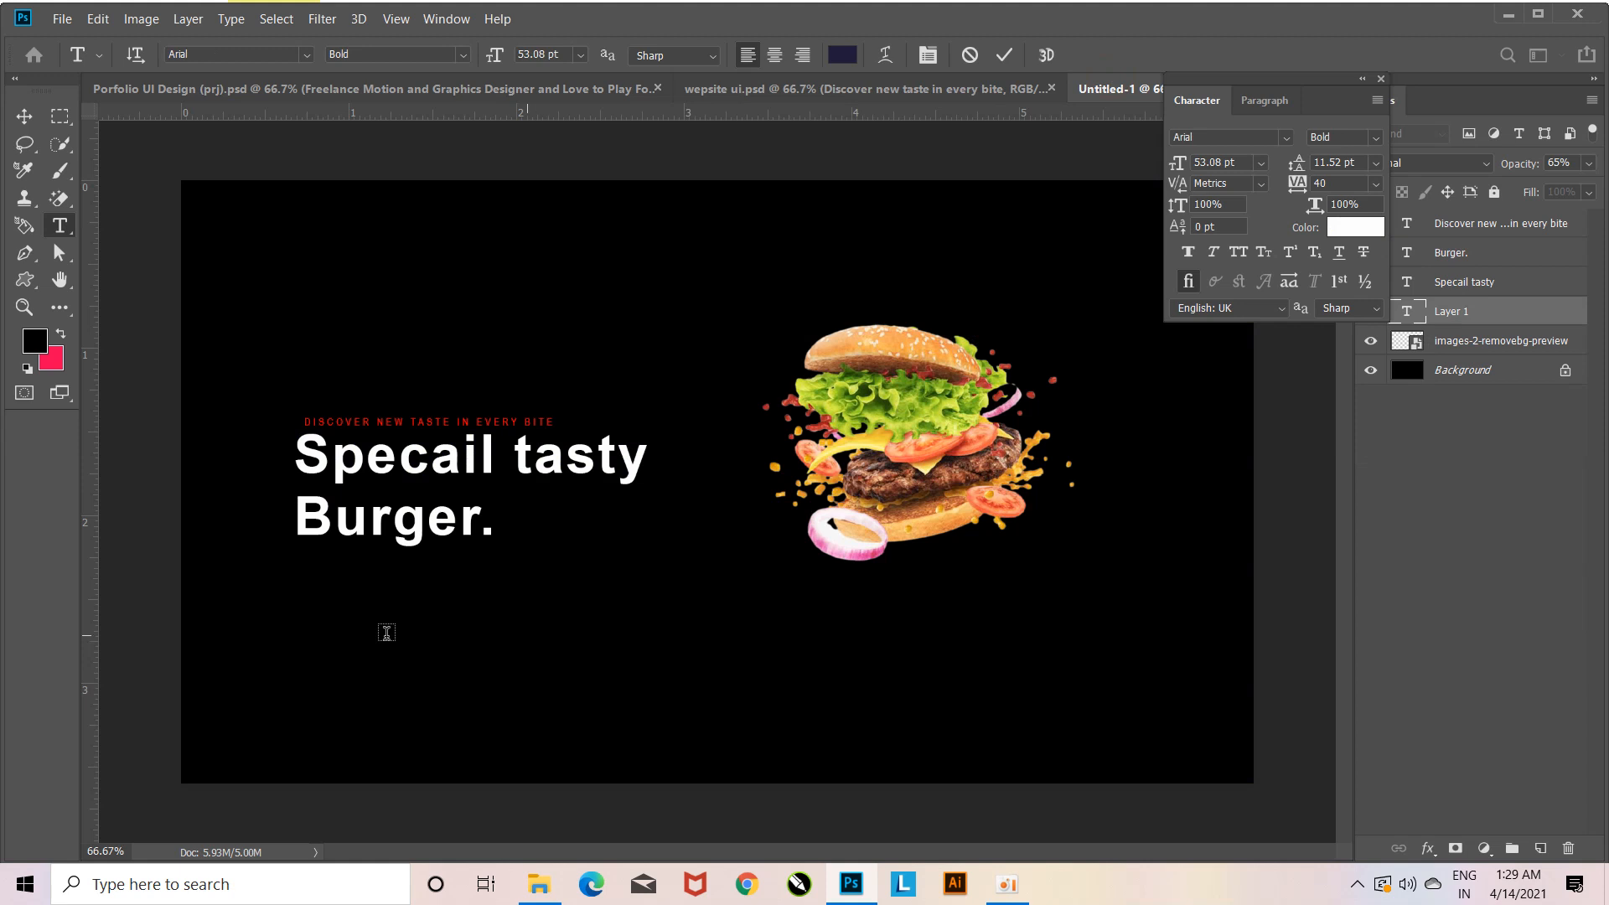
Draw a paragraph text box below the "Burger." headline and paste the copied description into it three times.
drag(294, 598, 720, 680)
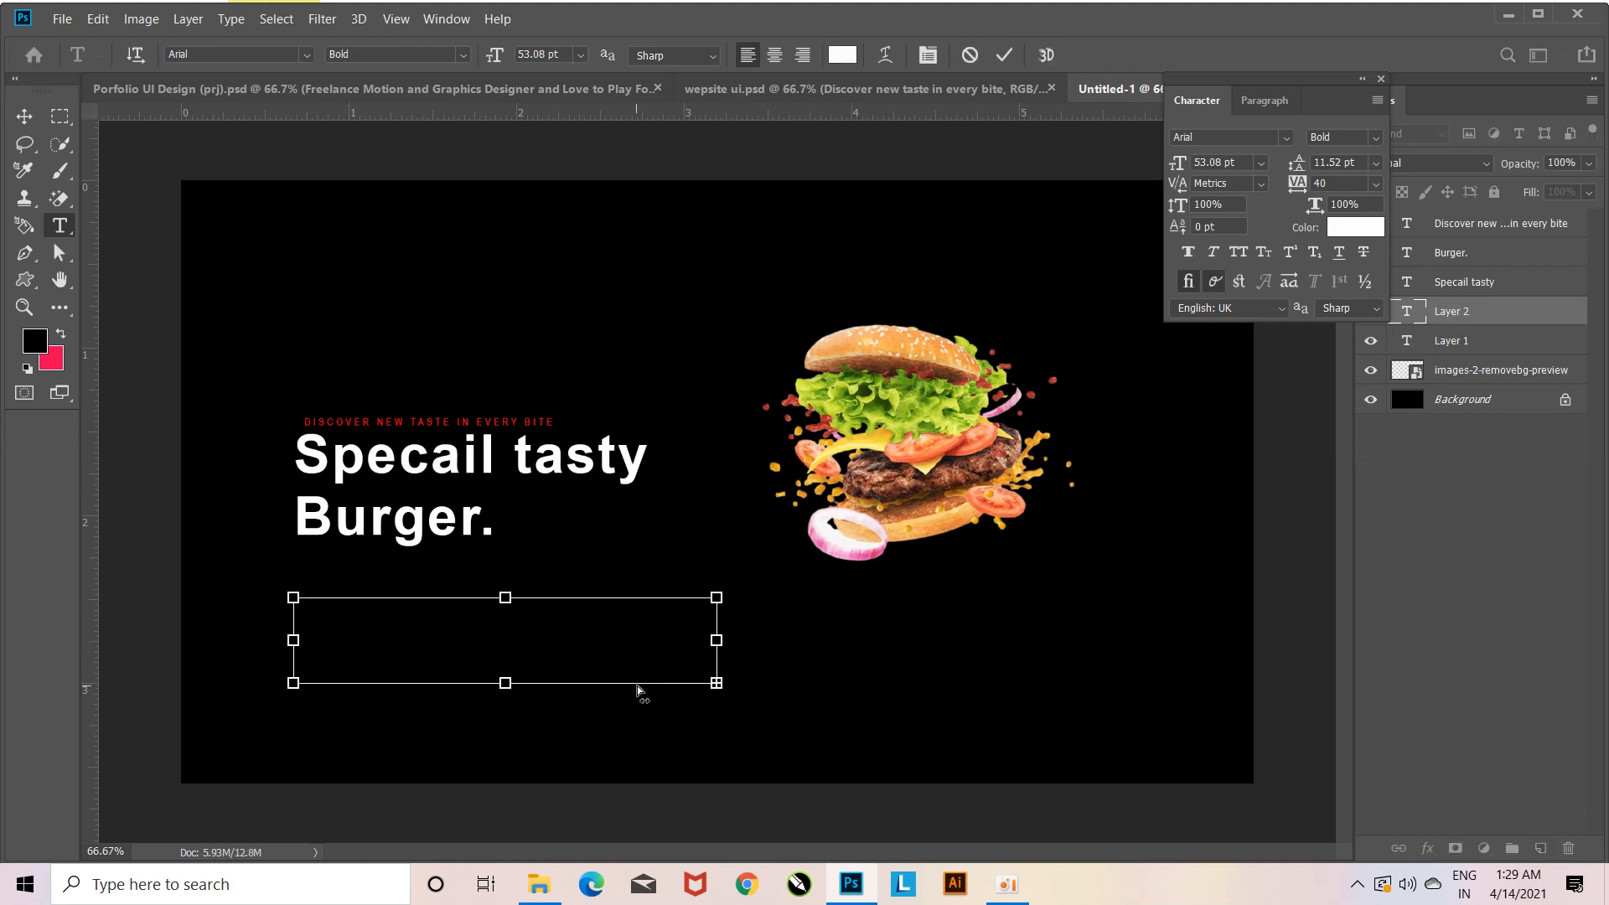
key(ctrl+v)
key(ctrl+v)
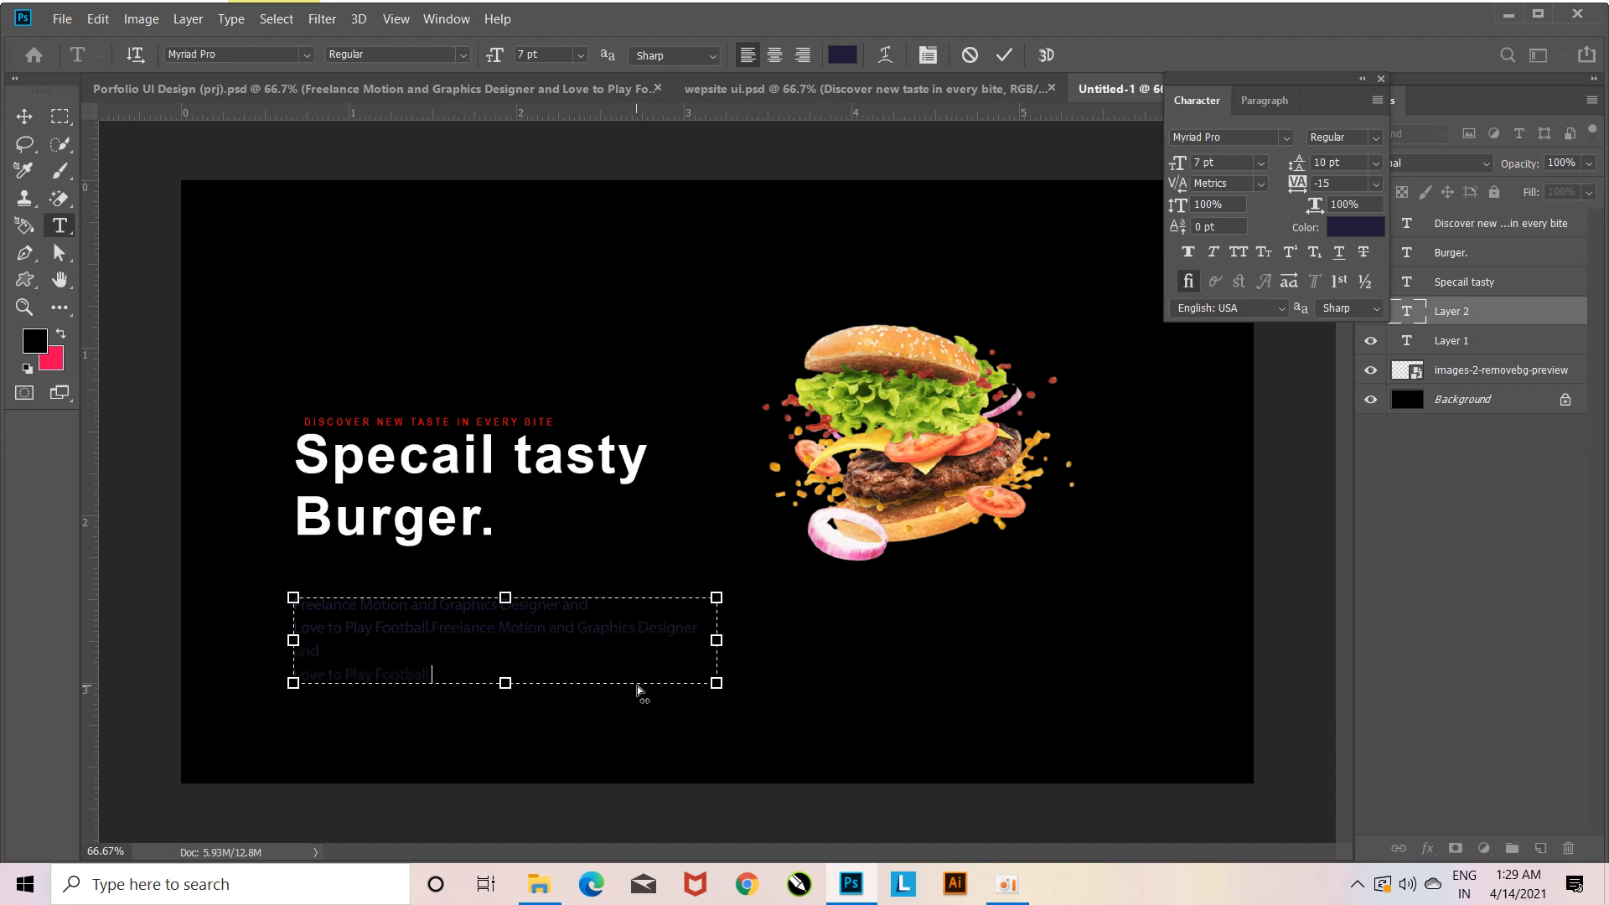
key(ctrl+v)
key(ctrl+Return)
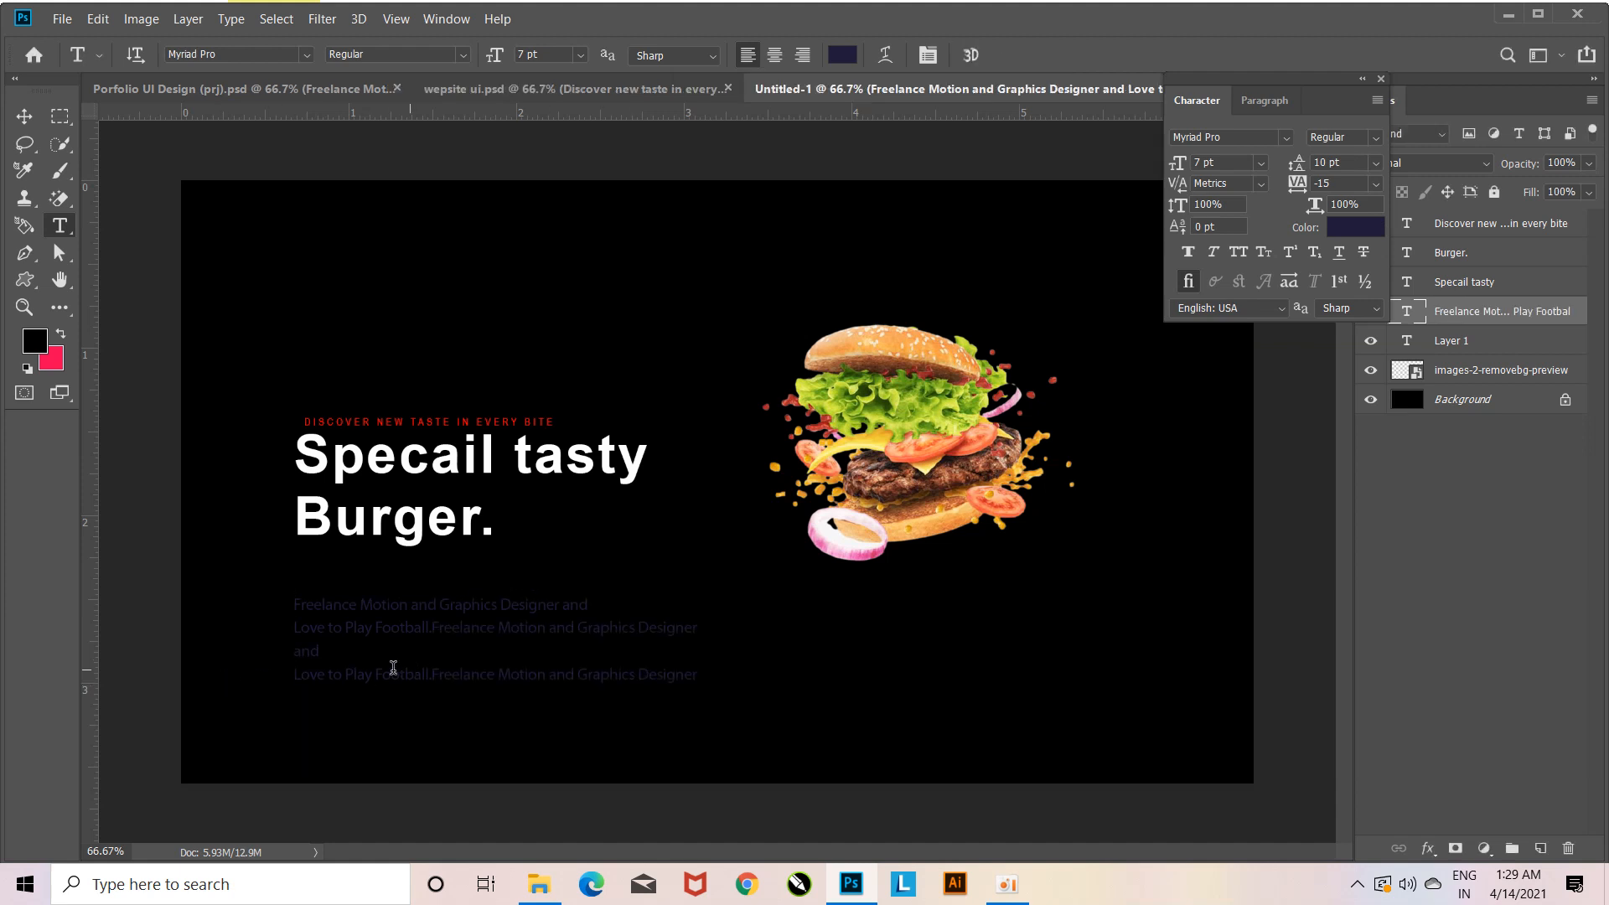
Delete the last letter of the "and" wrapped onto its own line, and move the paragraph up beneath the "Burger." headline.
click(334, 650)
key(BackSpace)
key(ctrl+Return)
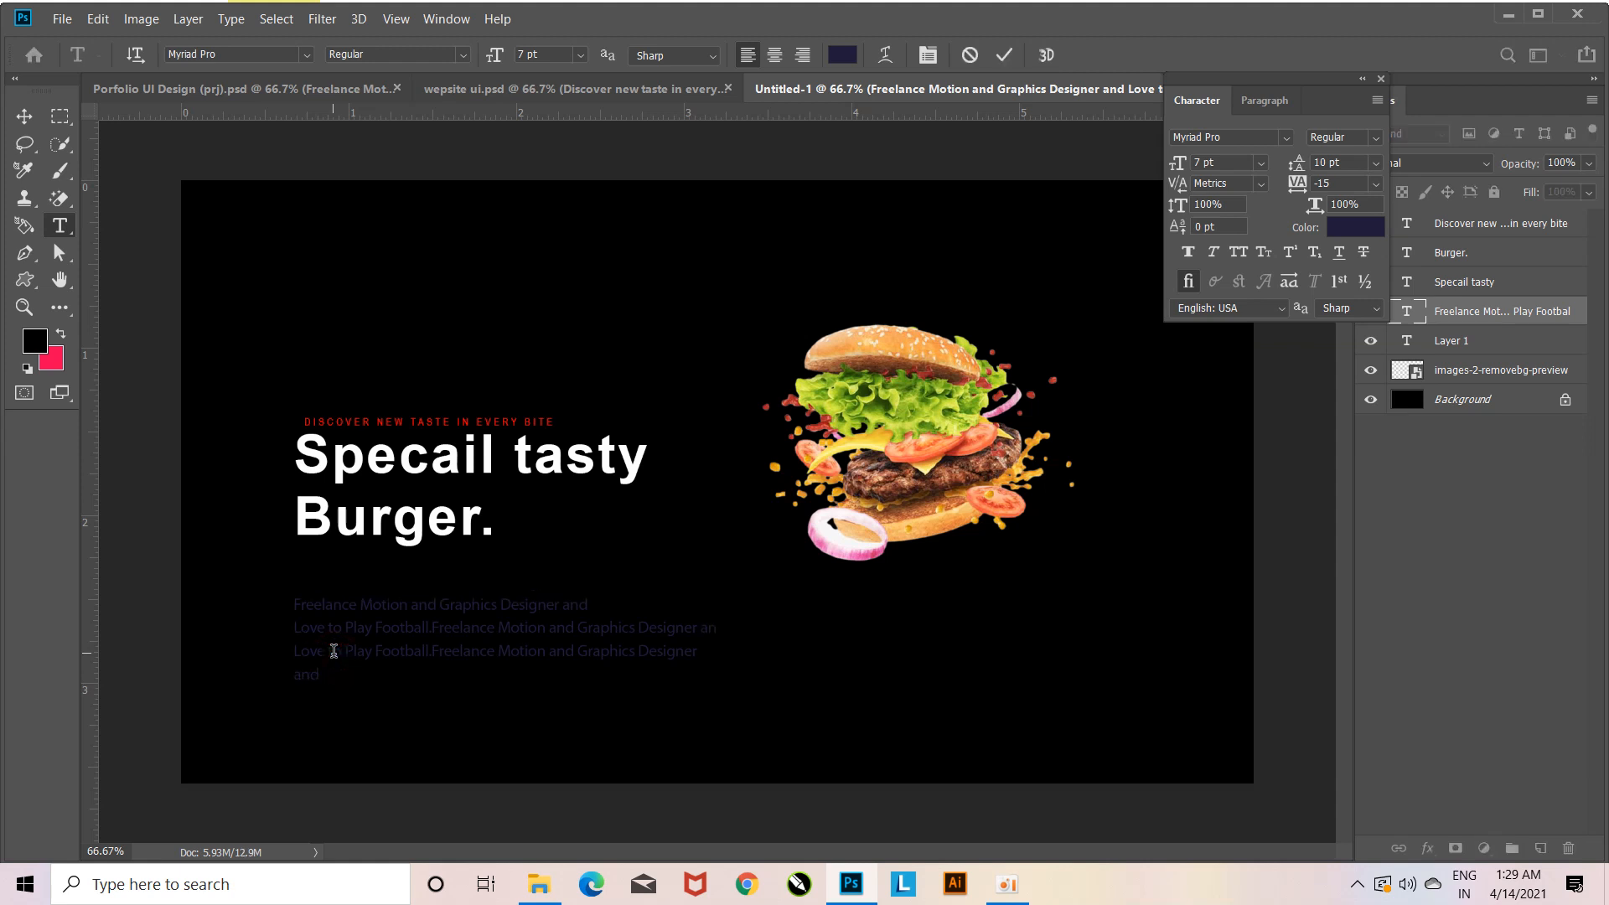
click(23, 116)
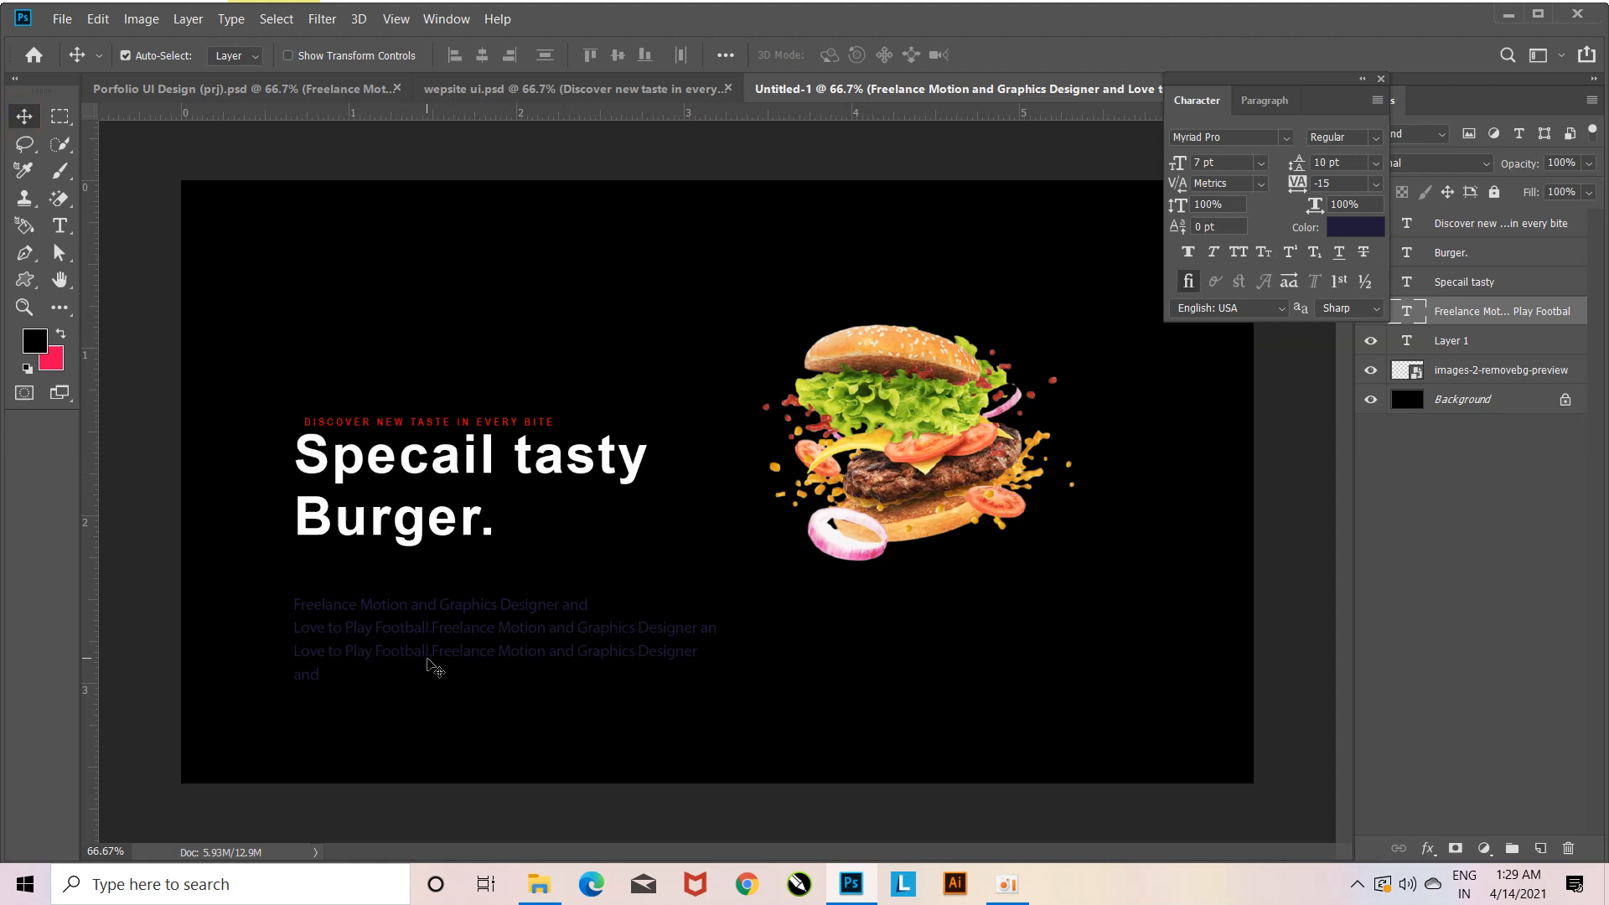
drag(427, 648, 426, 610)
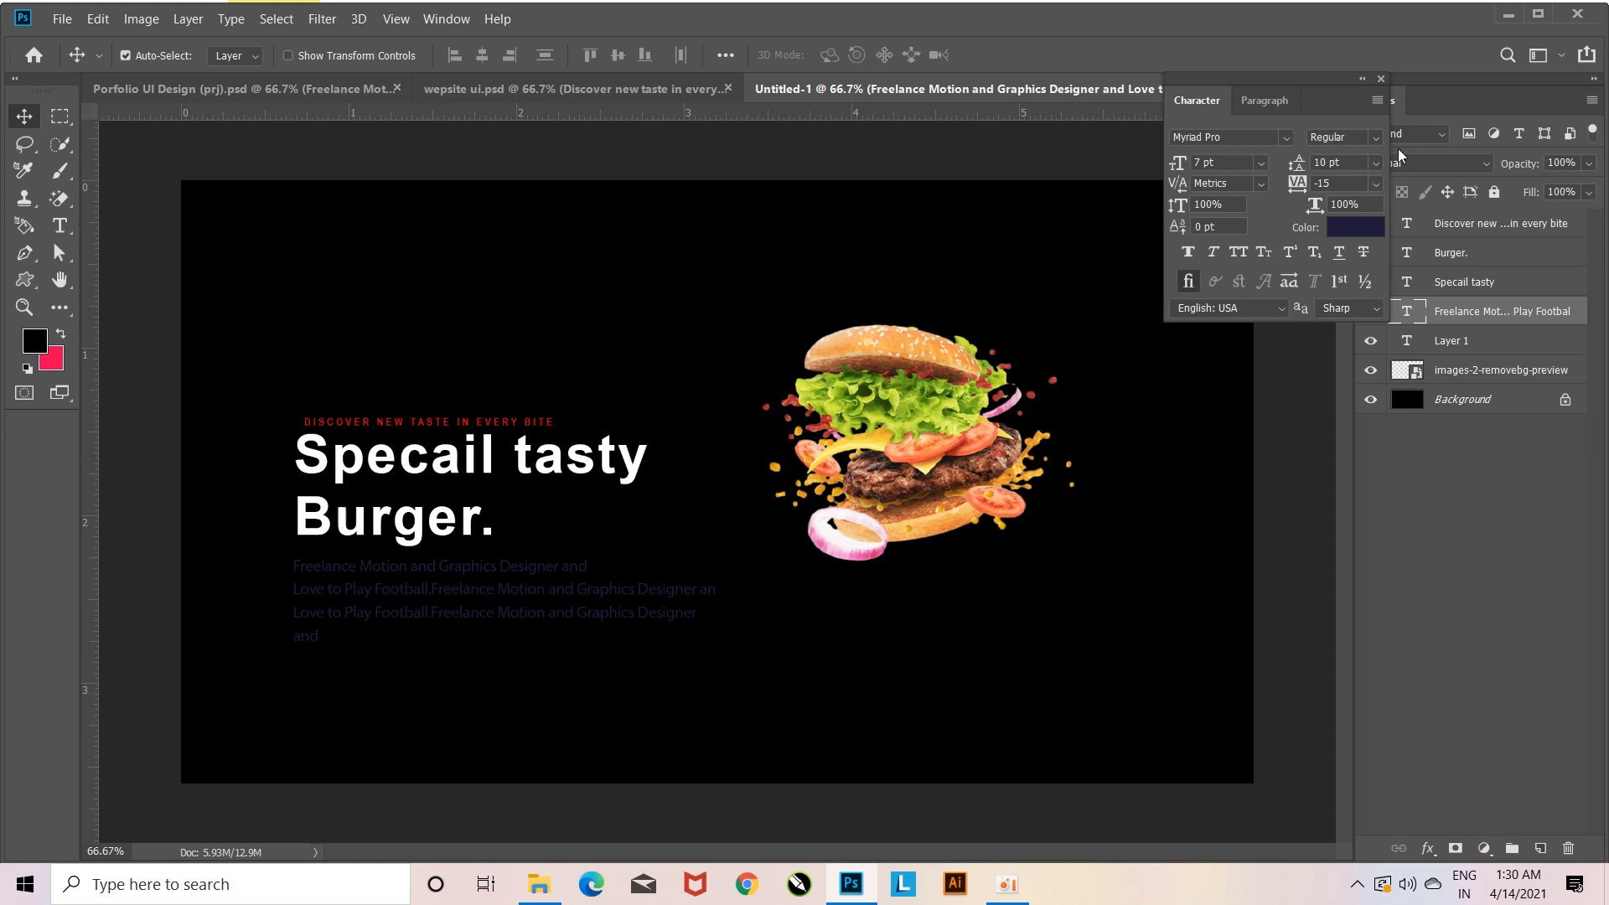
Copy the BUGO logo and the BURGERS, DESSERTS, DRINKS and ORDER text layers from wepsite ui.psd into Untitled-1, placed across the top of the canvas.
drag(1327, 75, 1372, 82)
drag(1410, 88, 1308, 92)
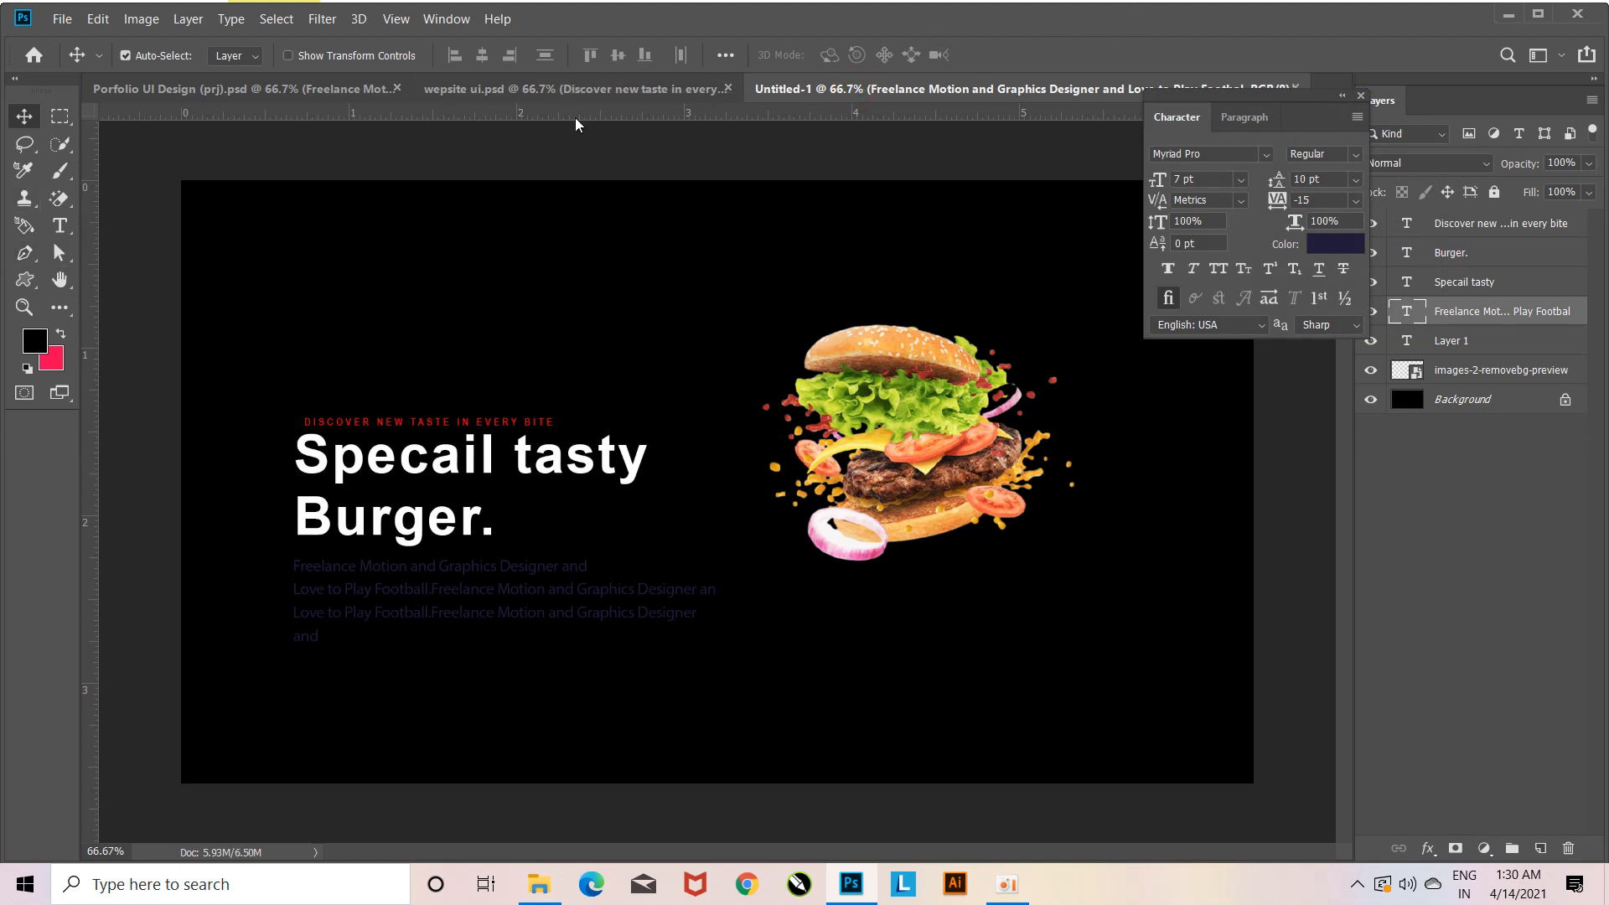
click(531, 89)
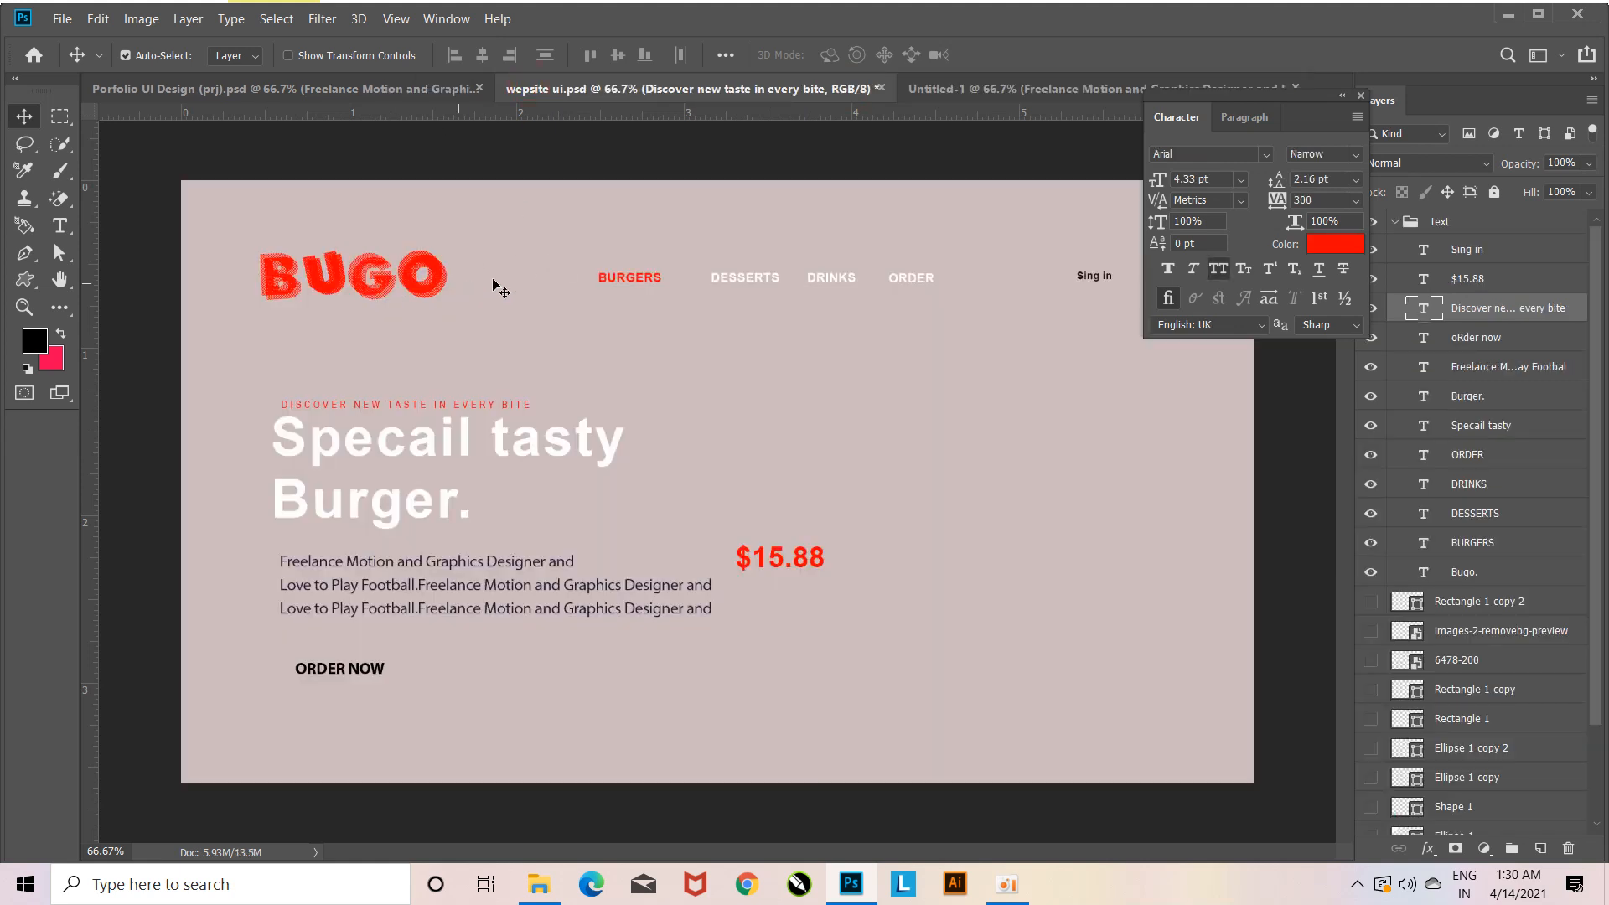
click(649, 283)
click(652, 280)
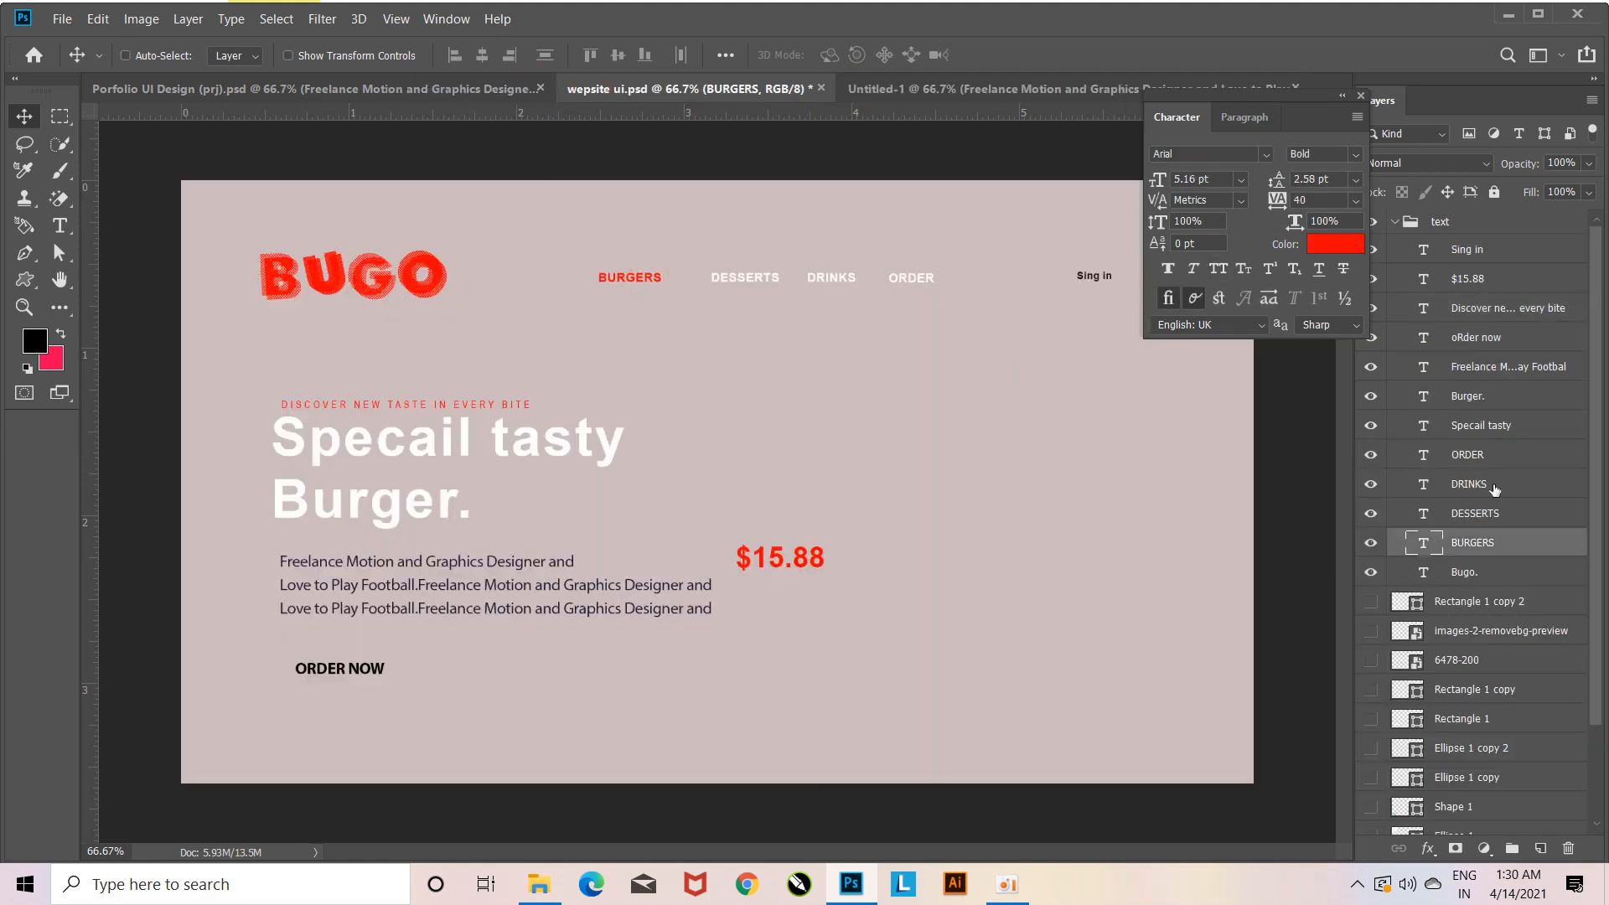
ctrl+click(1498, 514)
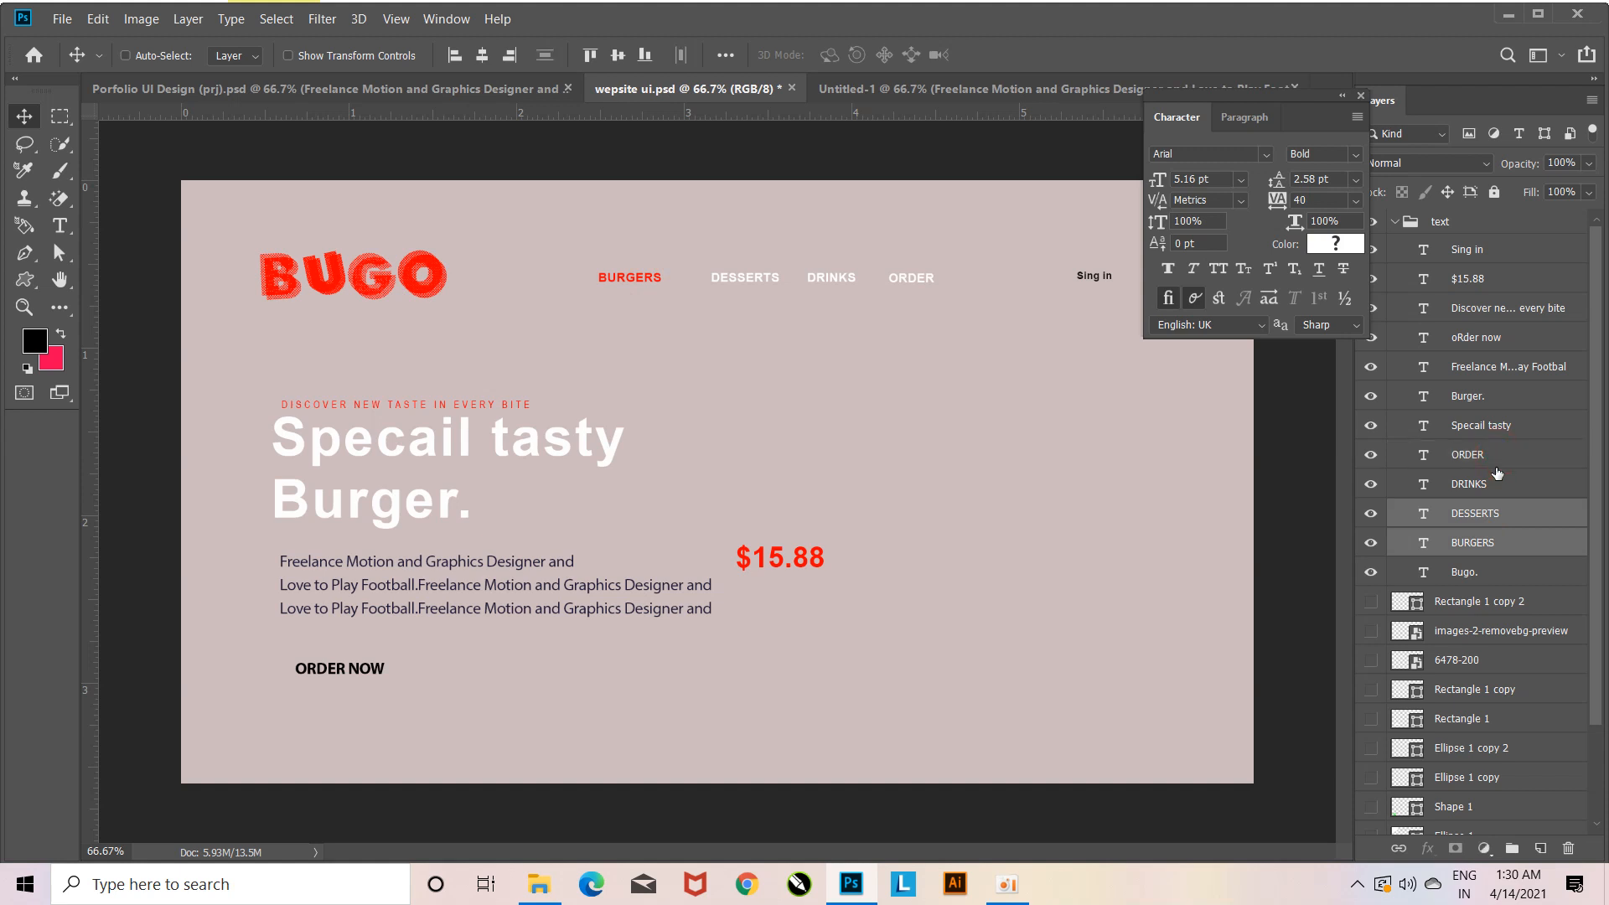
ctrl+click(1496, 481)
ctrl+click(1498, 457)
ctrl+click(1498, 575)
drag(419, 272, 520, 333)
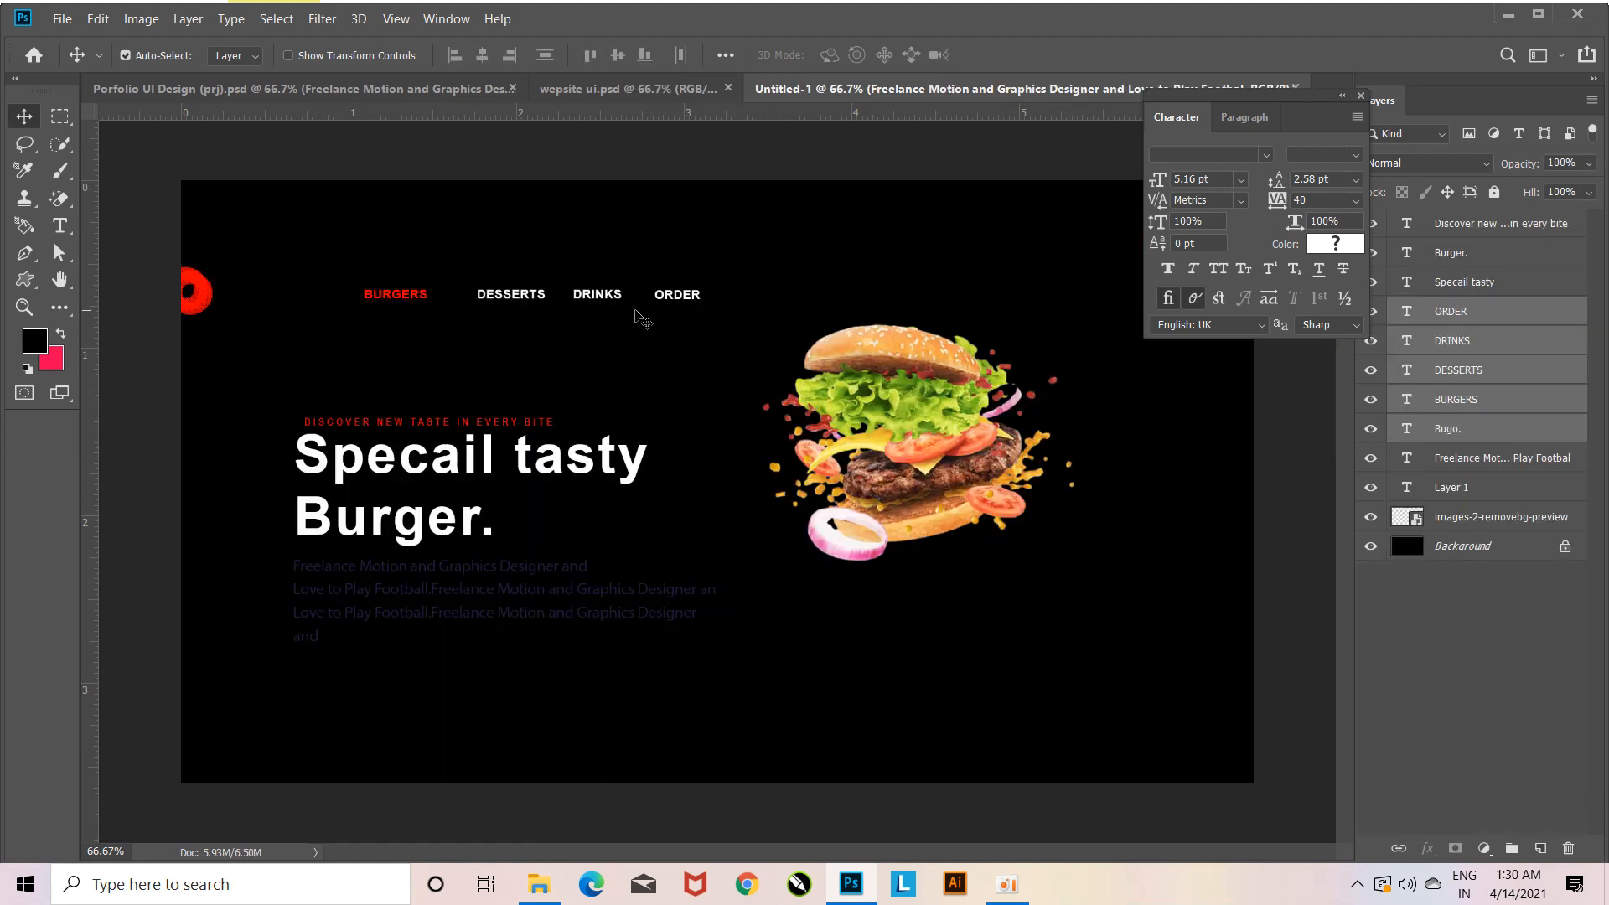
drag(607, 302, 856, 287)
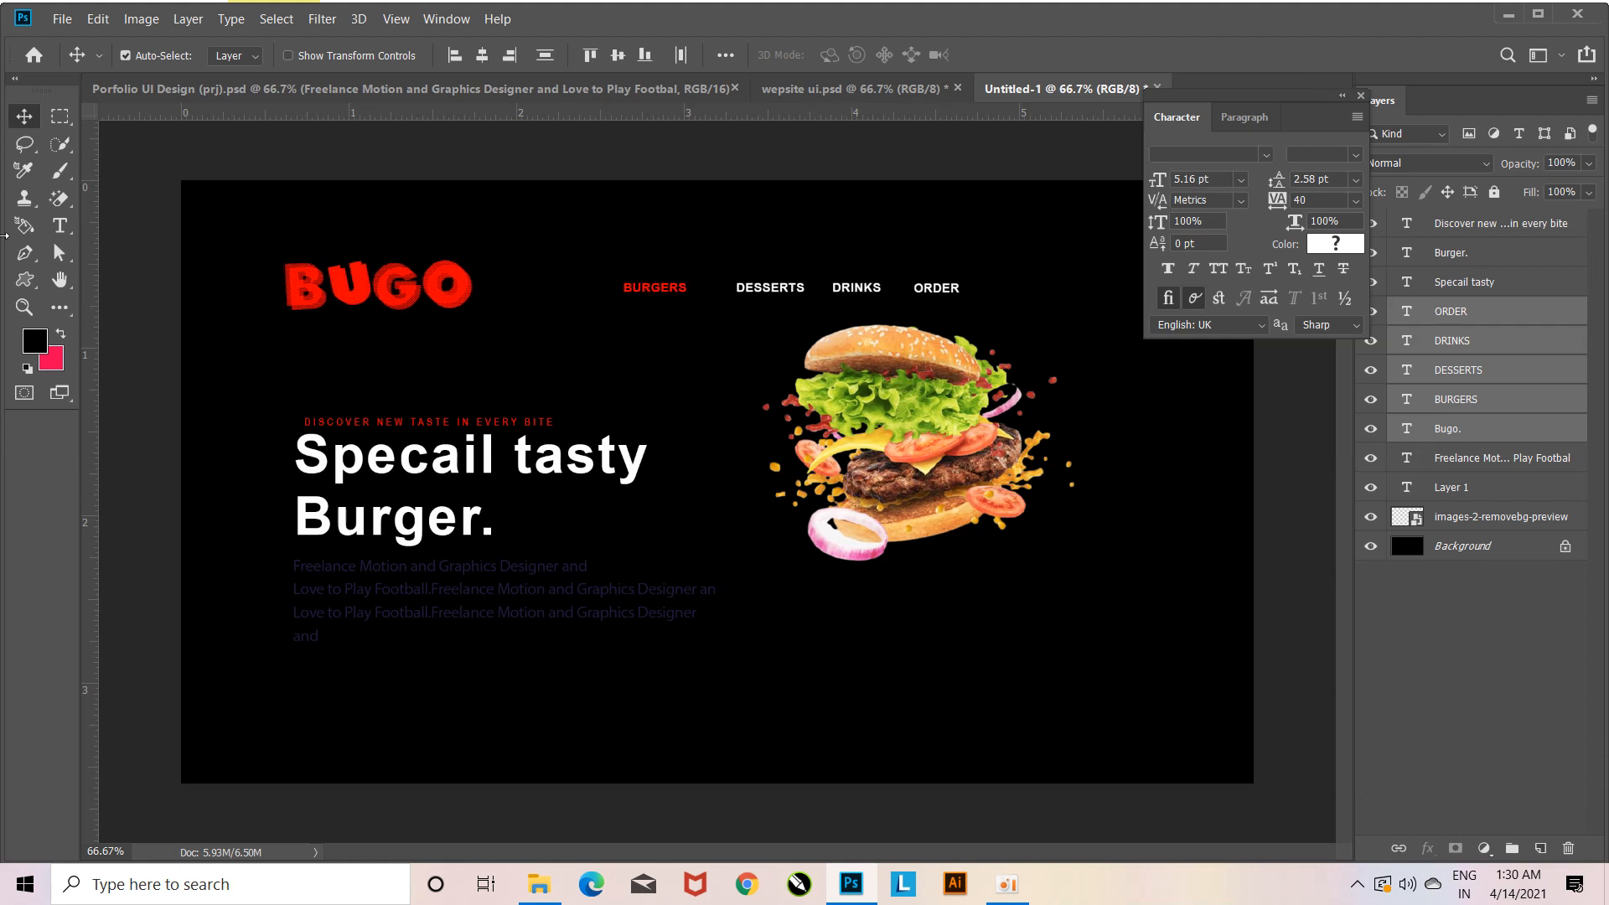
Change the font of the "Bugo." logo text to Arial.
click(59, 224)
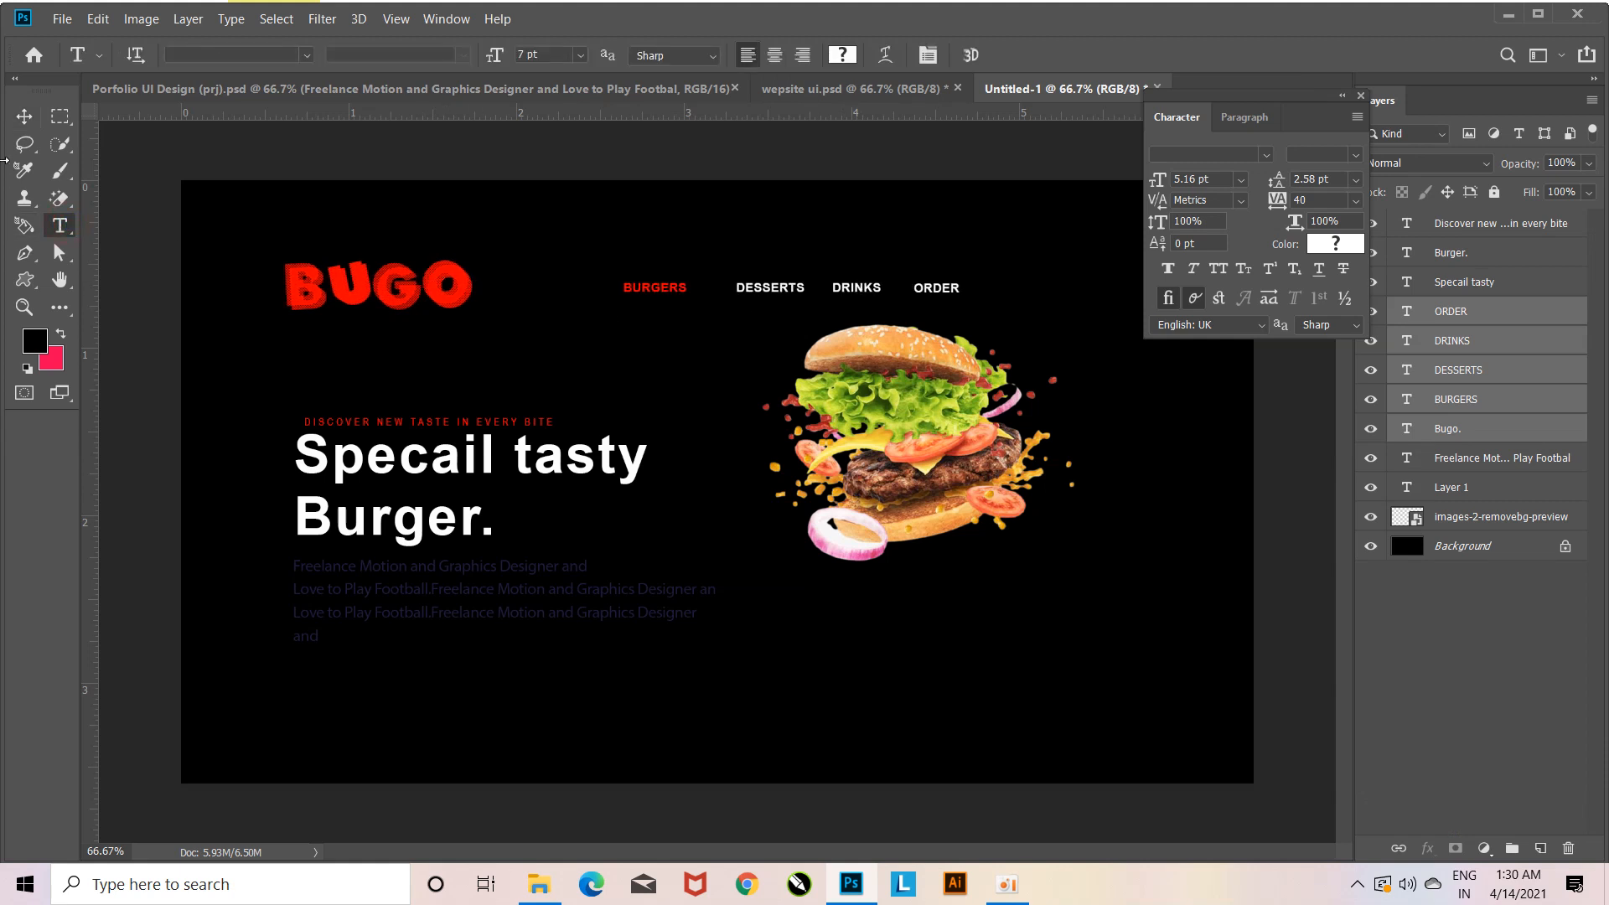
click(24, 112)
click(1490, 439)
click(1351, 158)
click(1351, 158)
click(1266, 154)
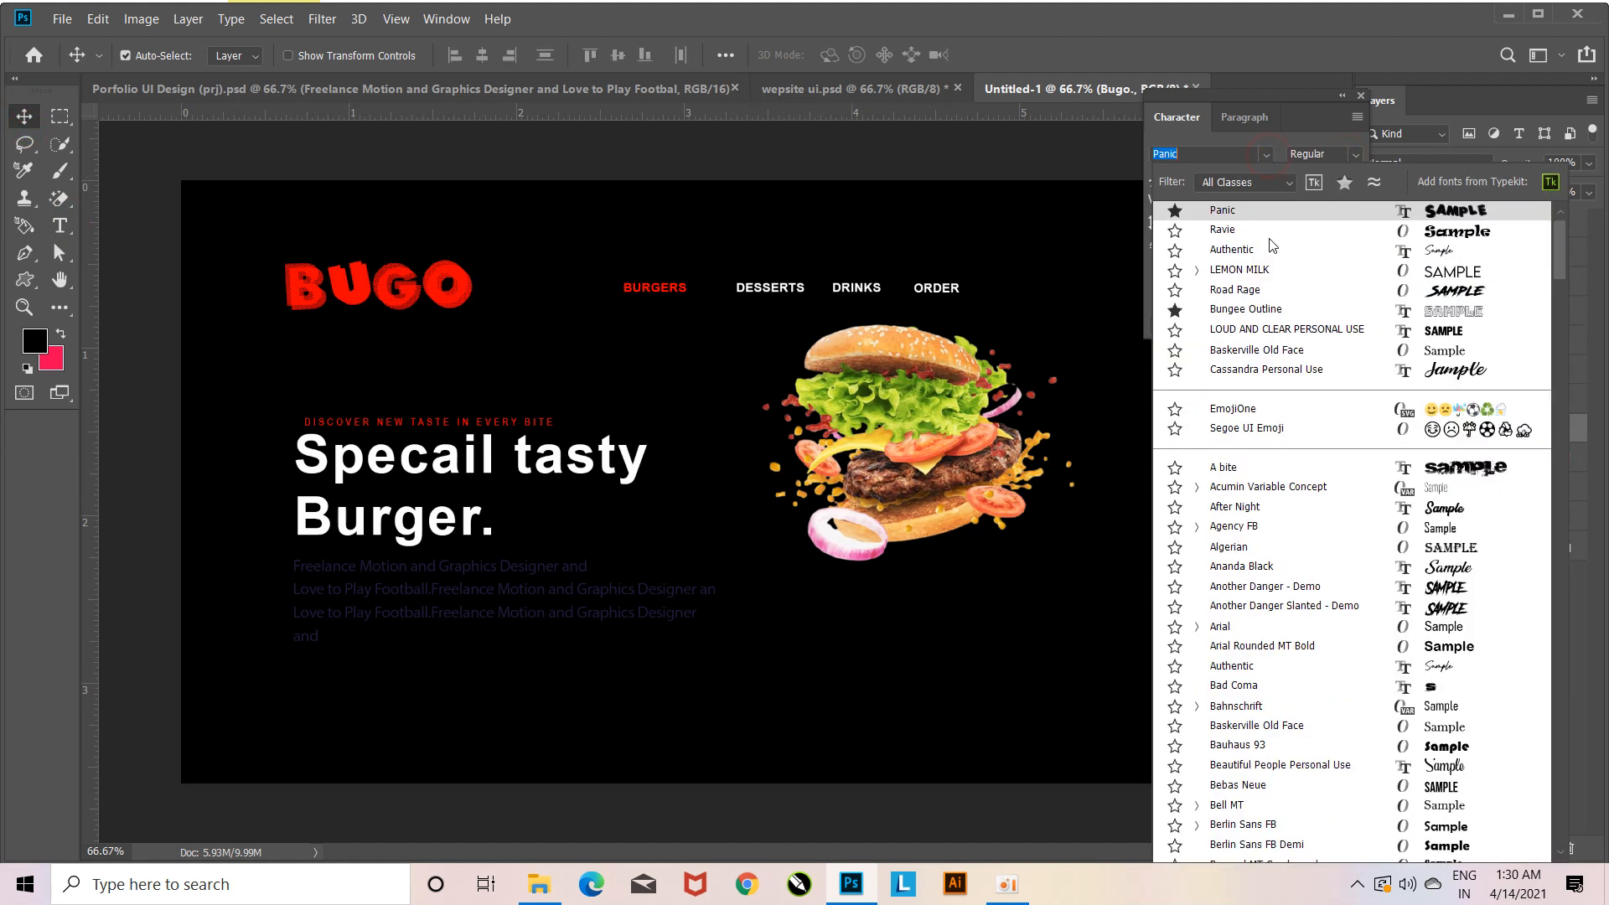
key(Down)
key(Down)
key(Down)
key(Down)
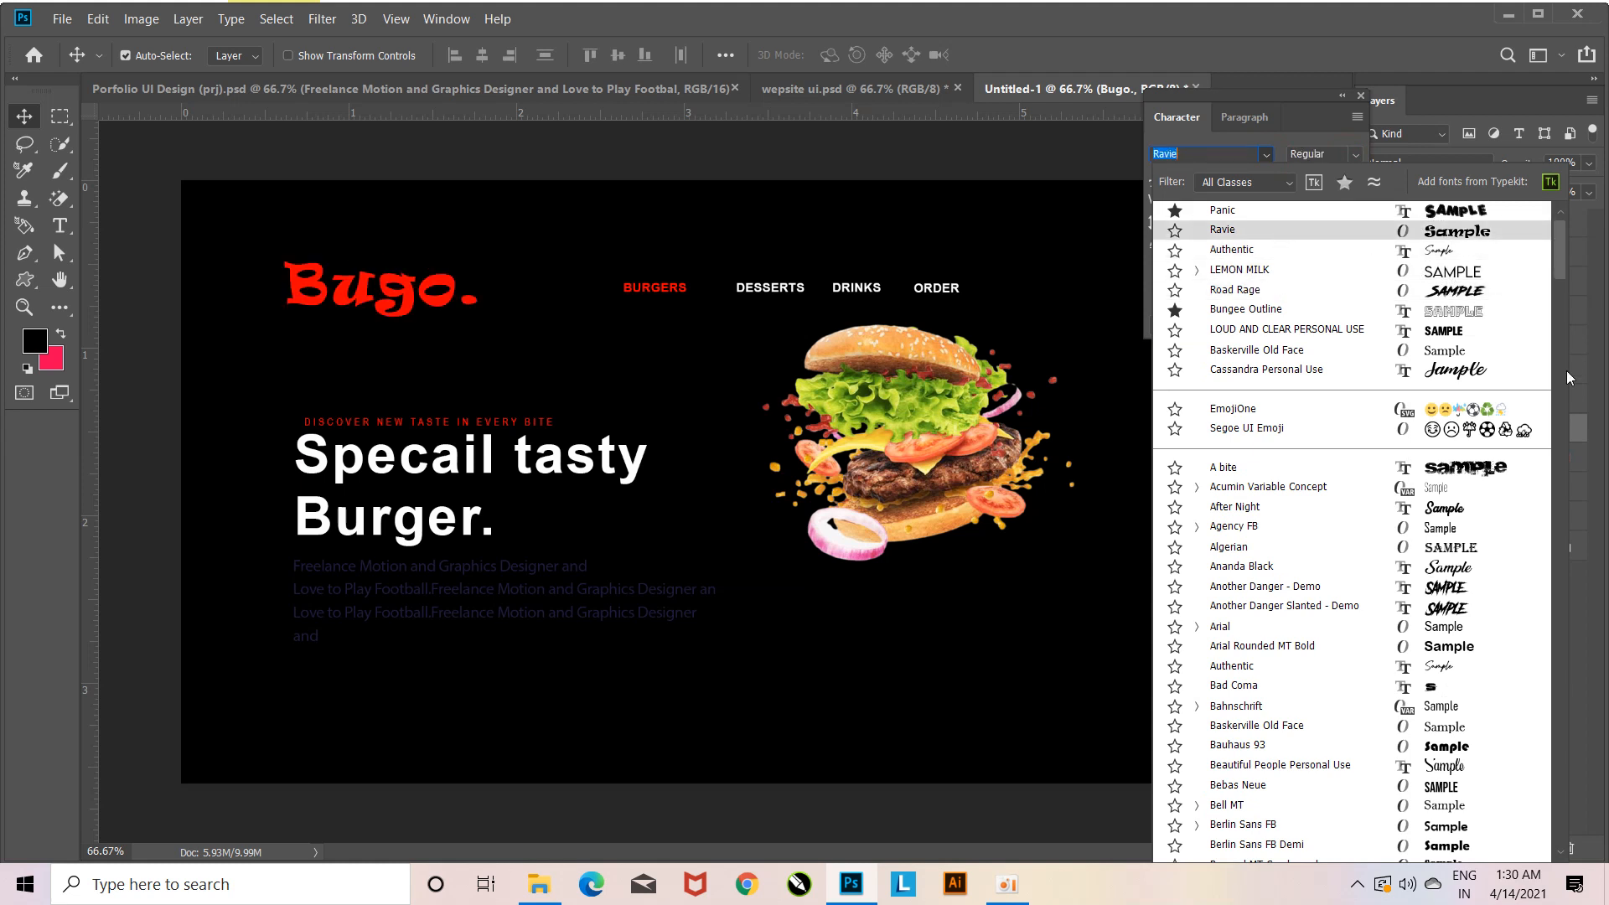
drag(1555, 267, 1561, 248)
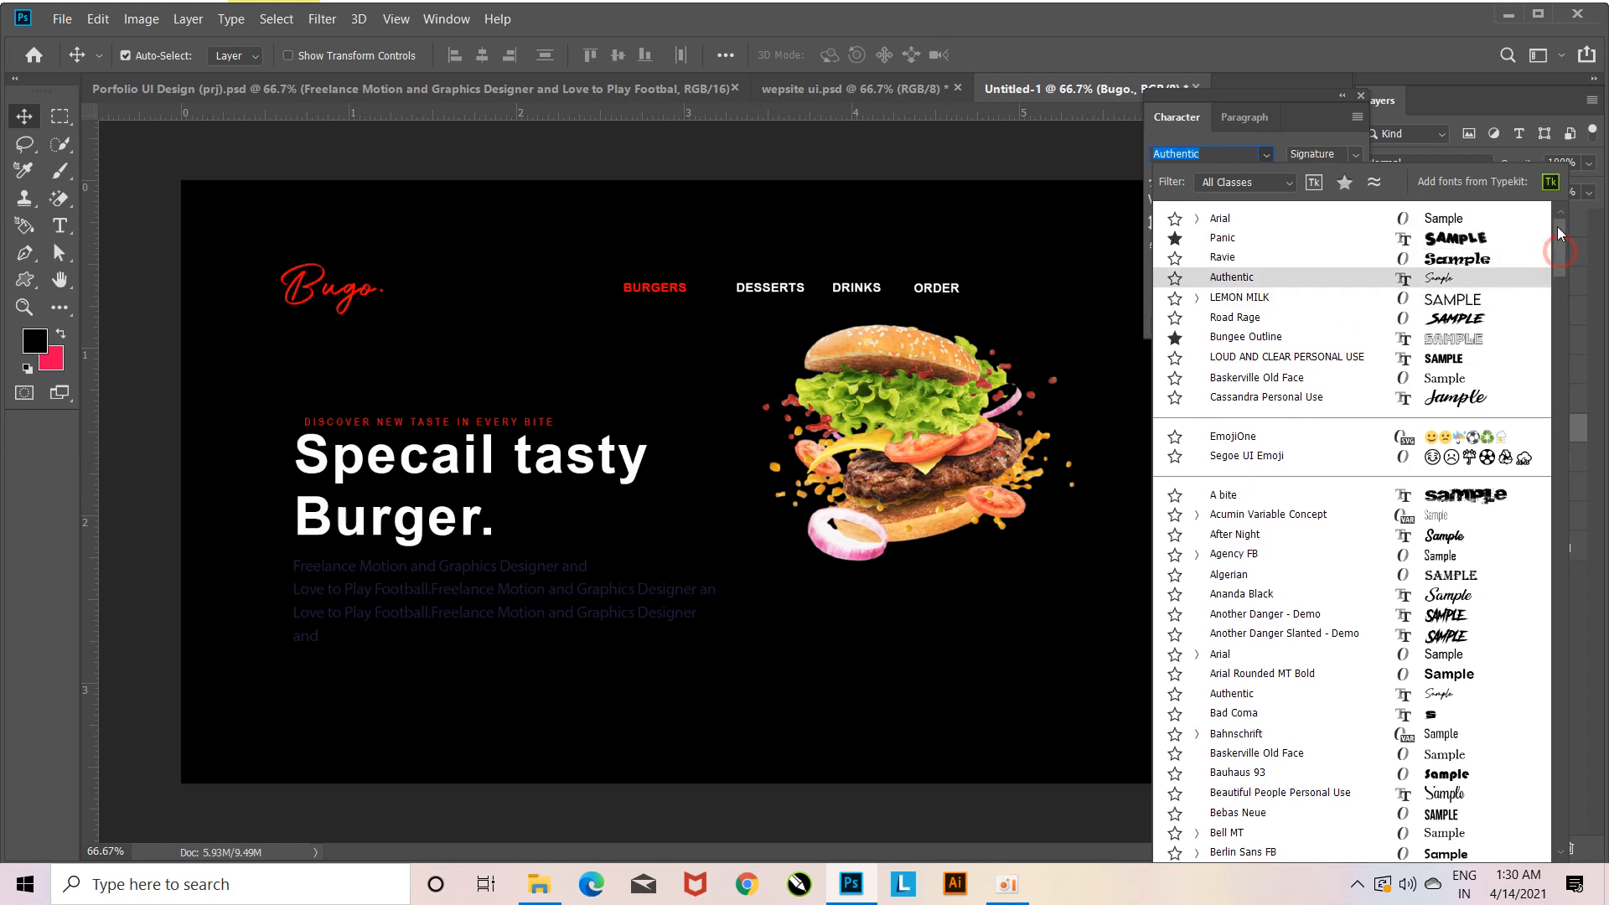
click(1417, 216)
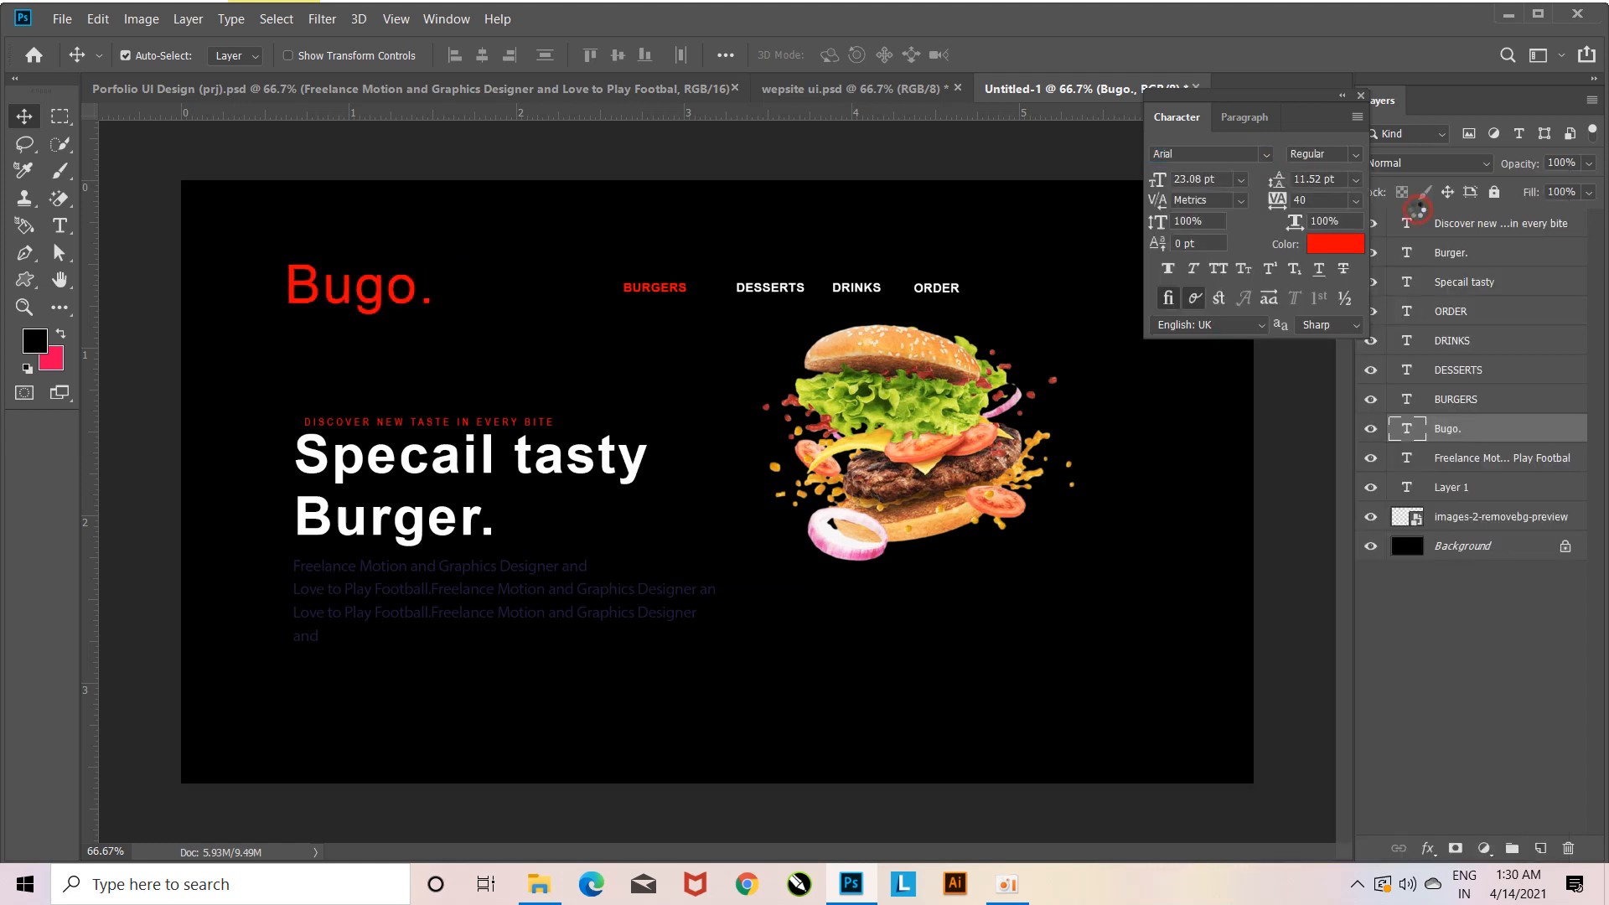
Draw a circle about 354 px wide below the burger with the Ellipse tool.
click(26, 280)
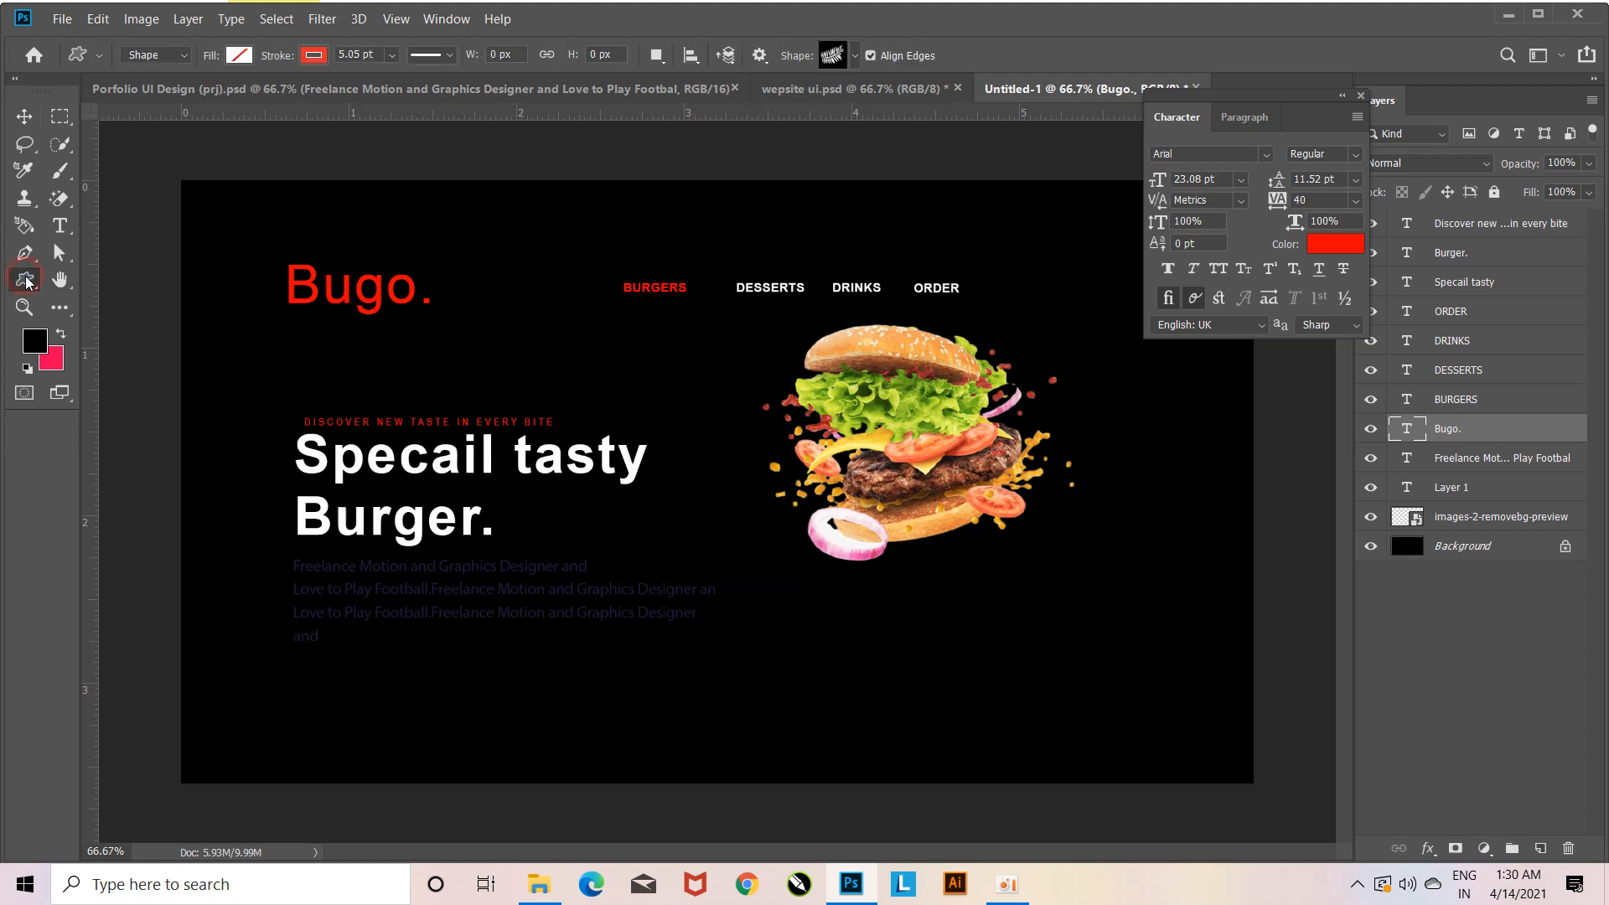
click(112, 320)
drag(689, 592, 1257, 784)
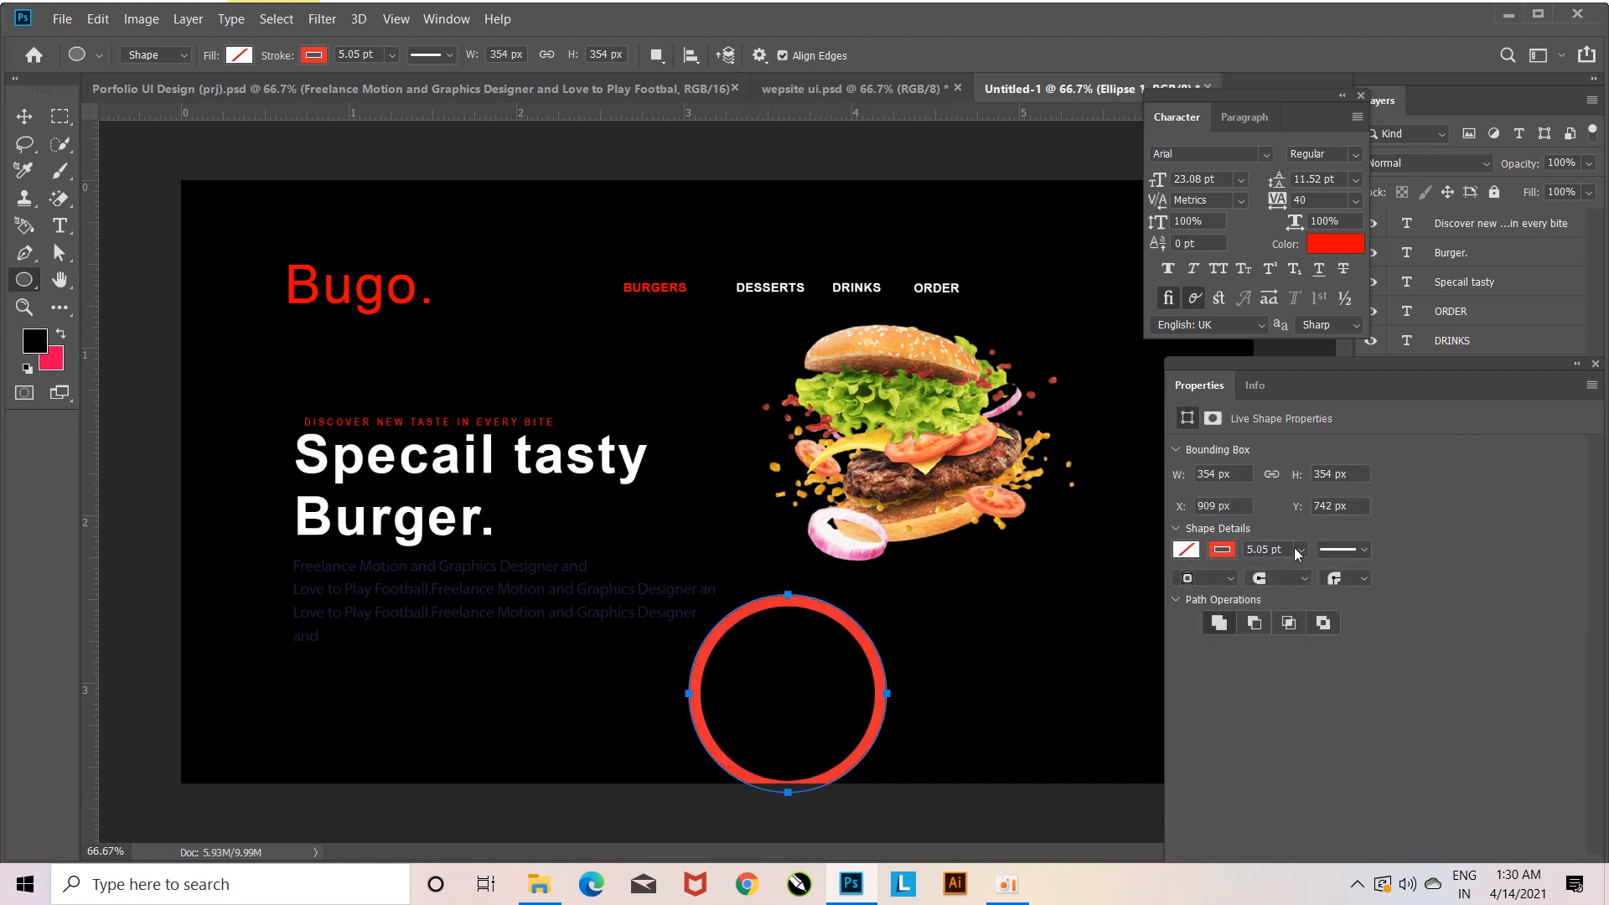
Remove the circle's stroke and fill it with white.
click(1223, 551)
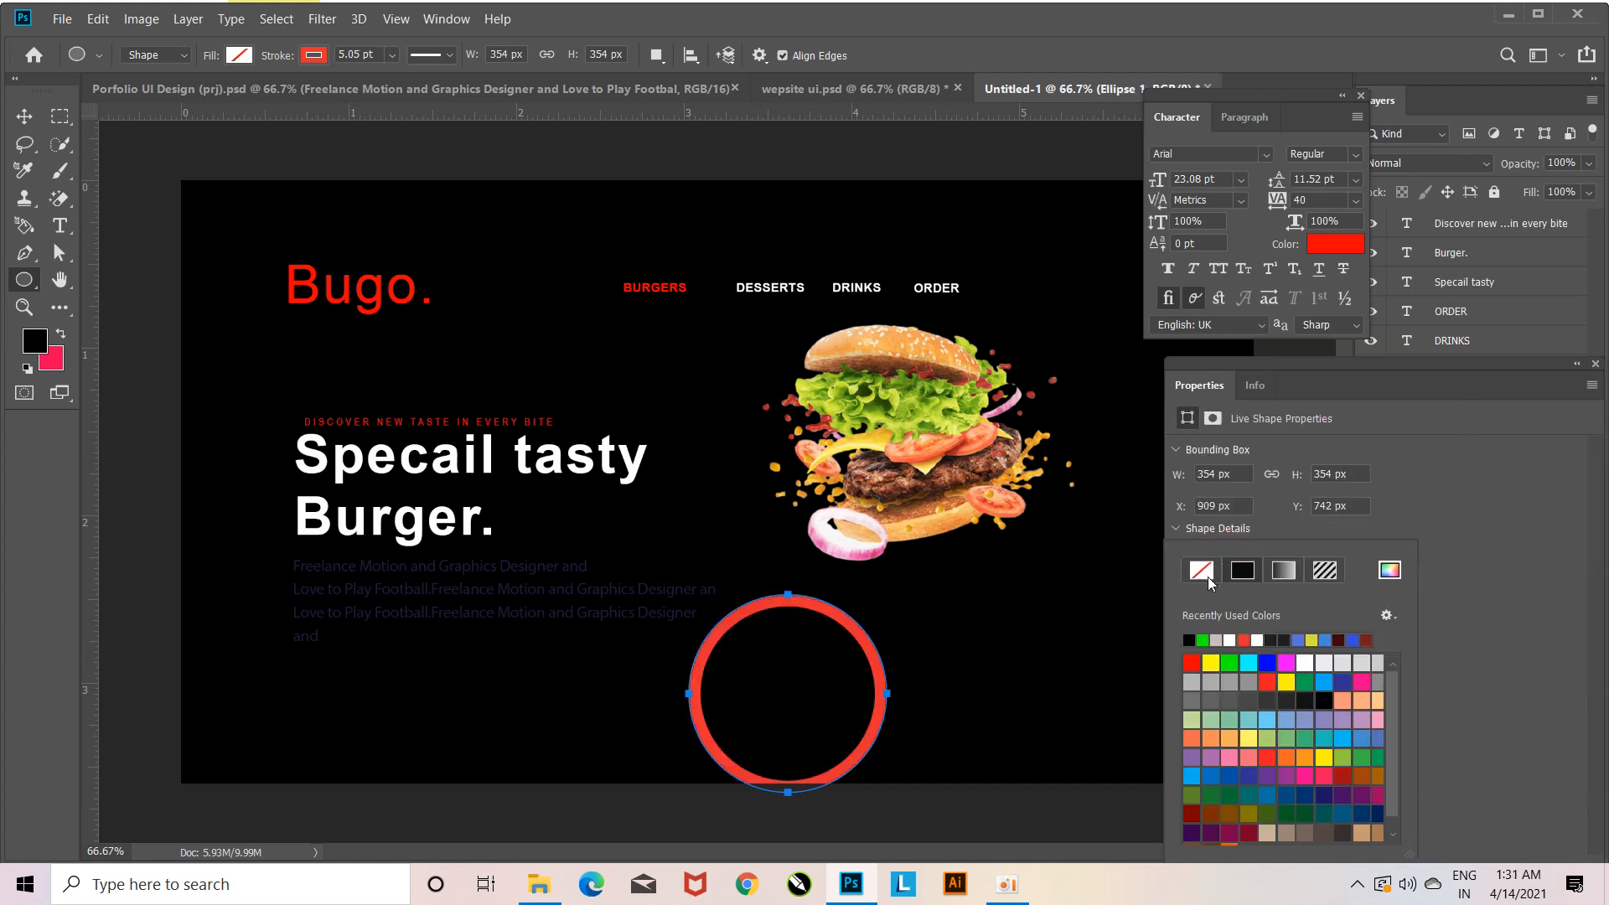
click(1201, 570)
click(1595, 365)
click(1595, 364)
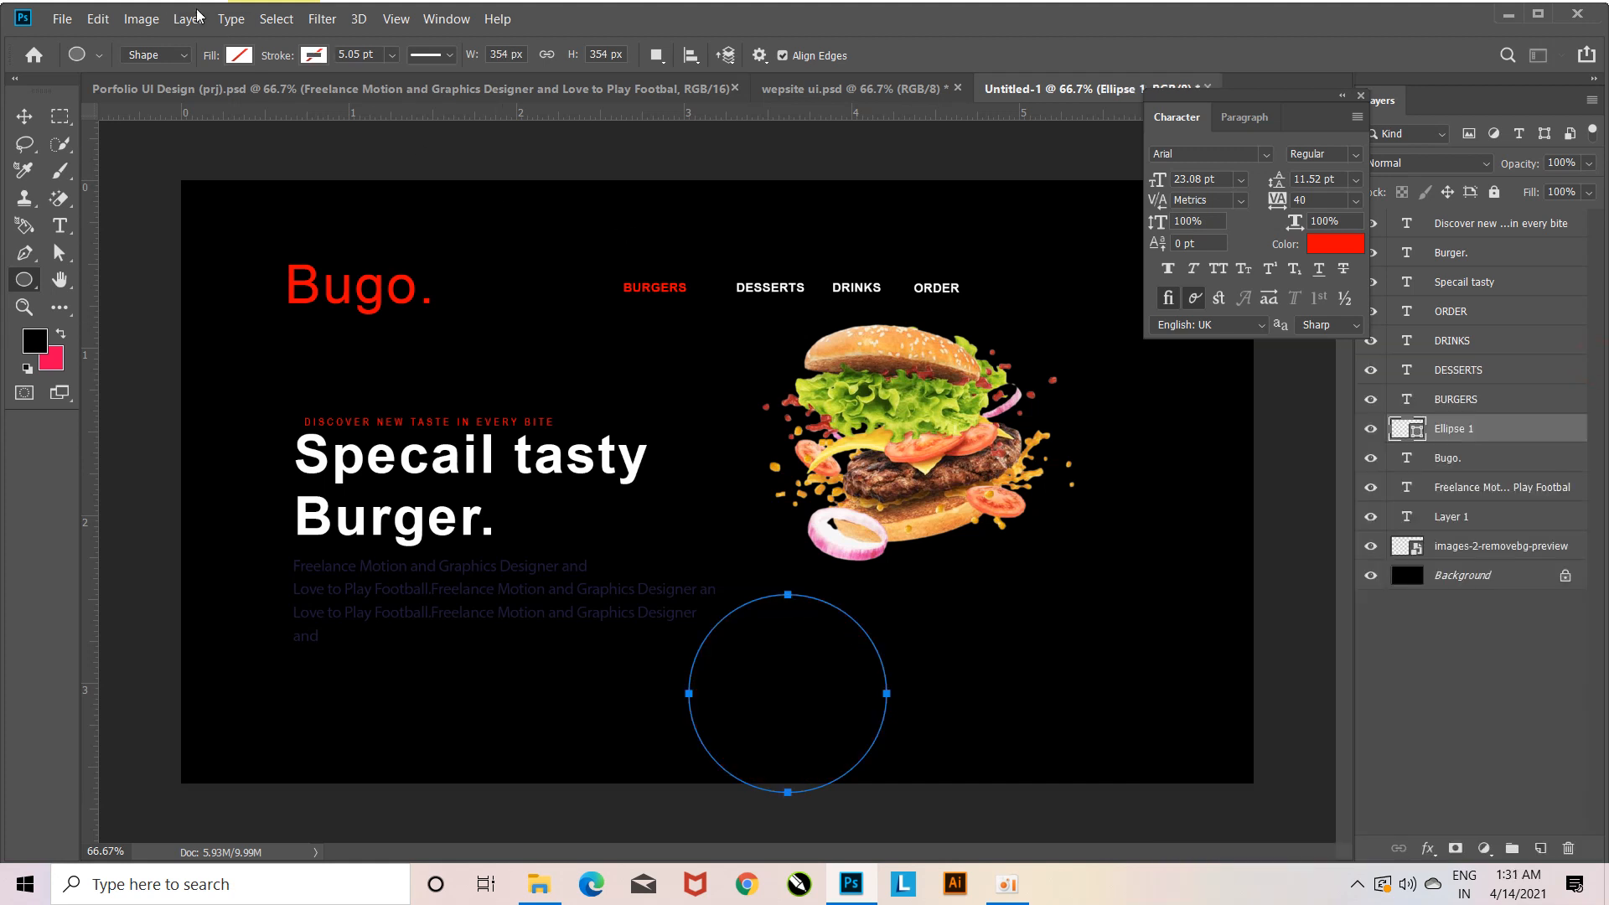
click(231, 56)
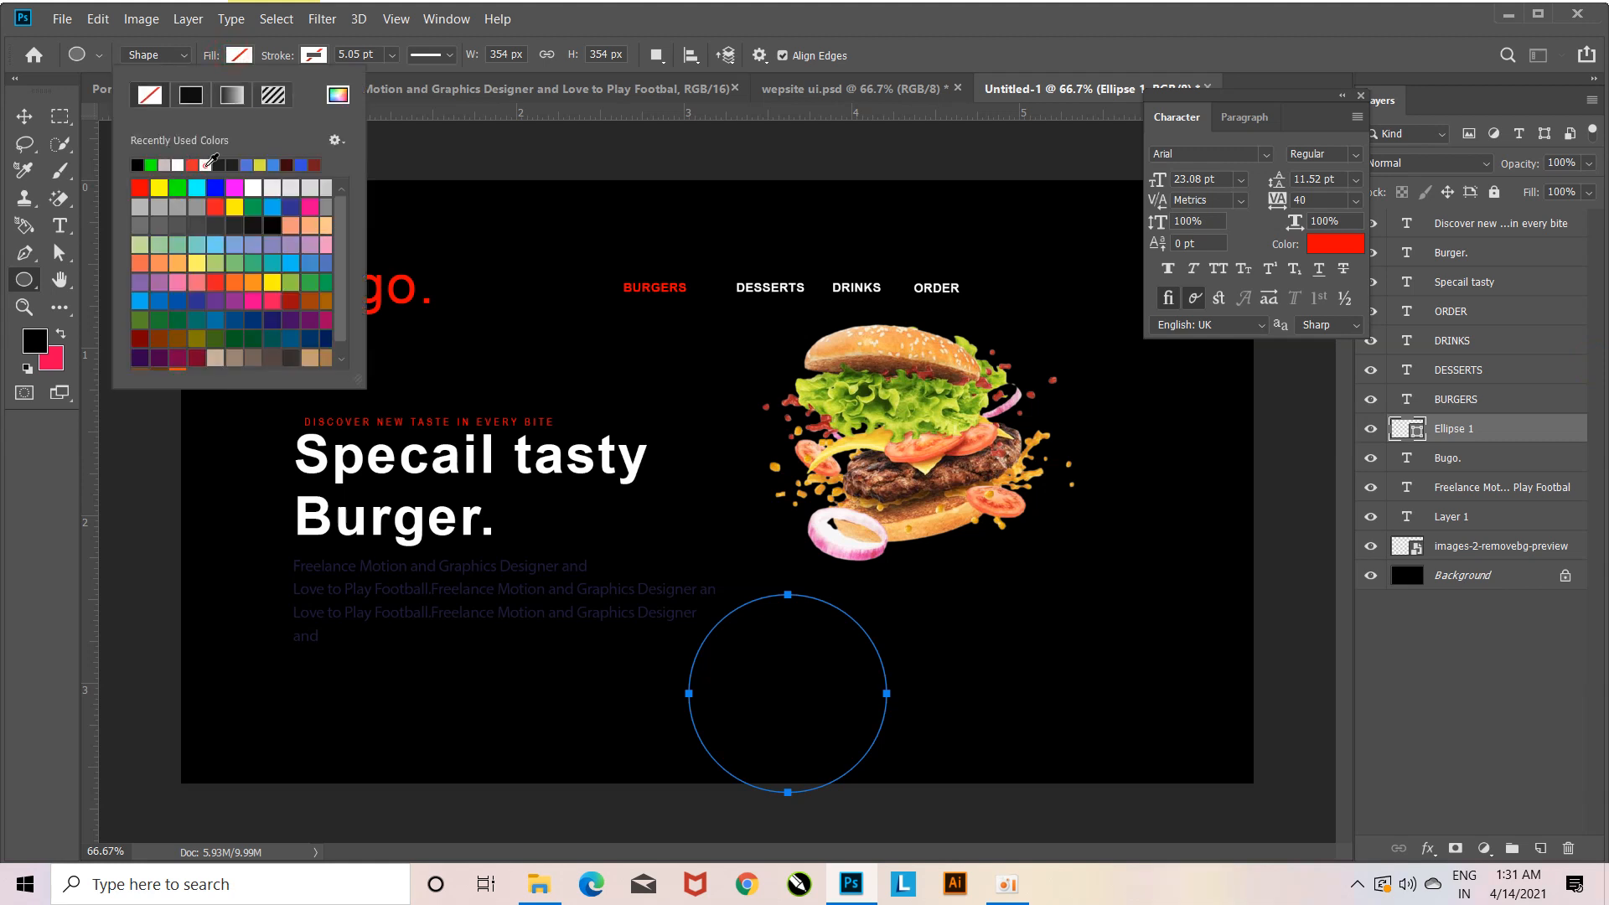
click(208, 163)
Move the white circle to the canvas's upper-left corner behind the logo text, and delete the empty Layer 1 text layer.
click(23, 116)
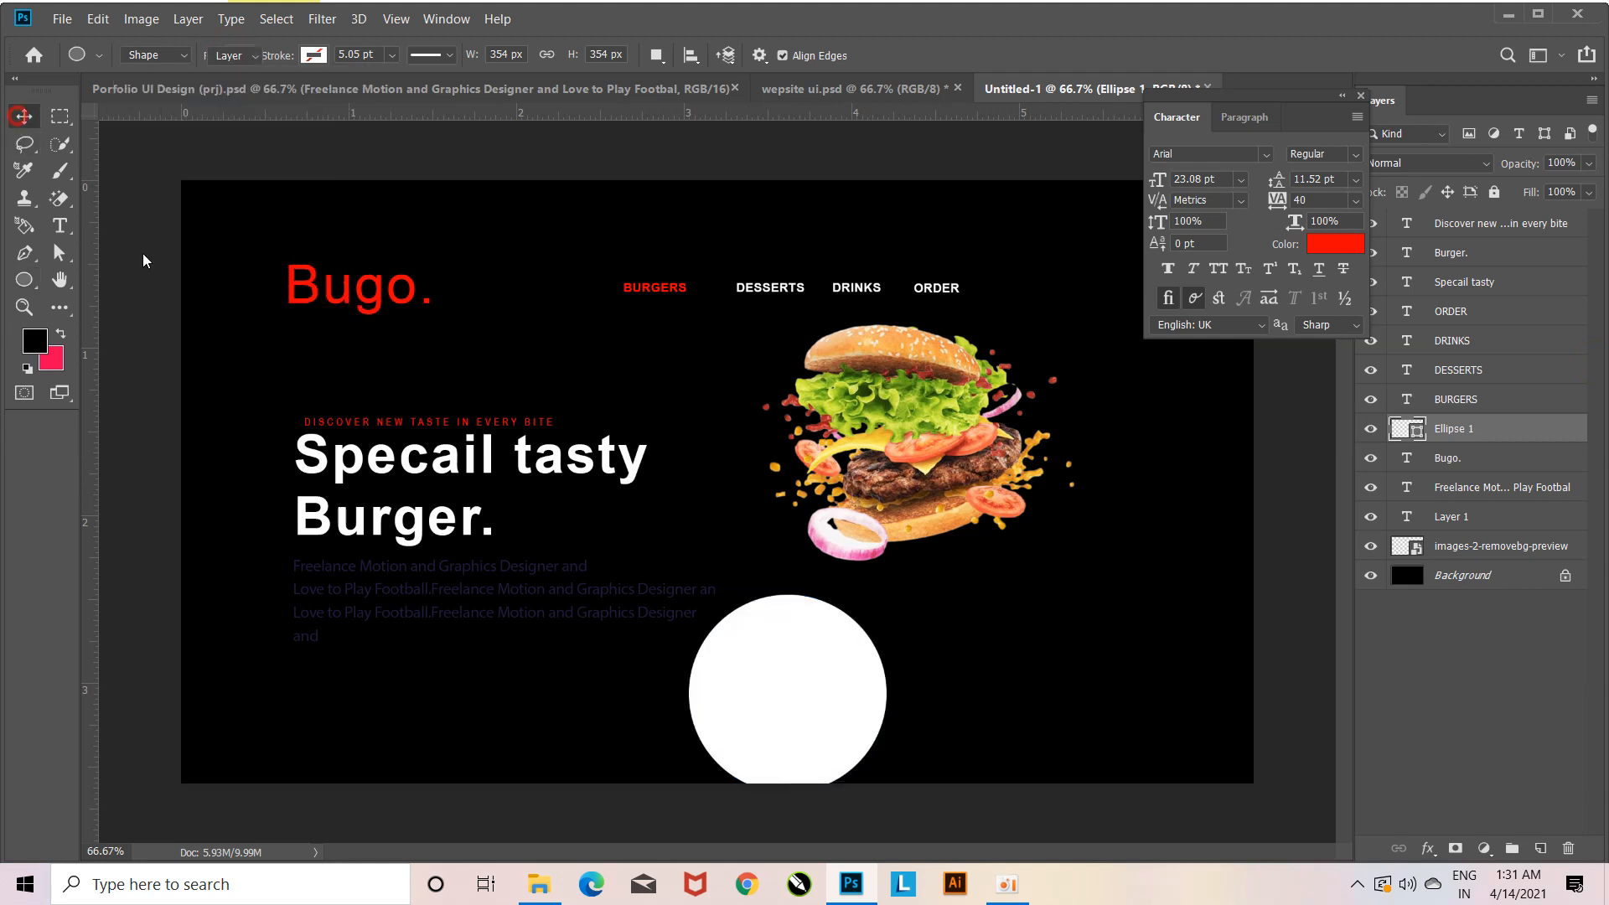
drag(737, 627, 216, 218)
drag(1543, 423, 1534, 532)
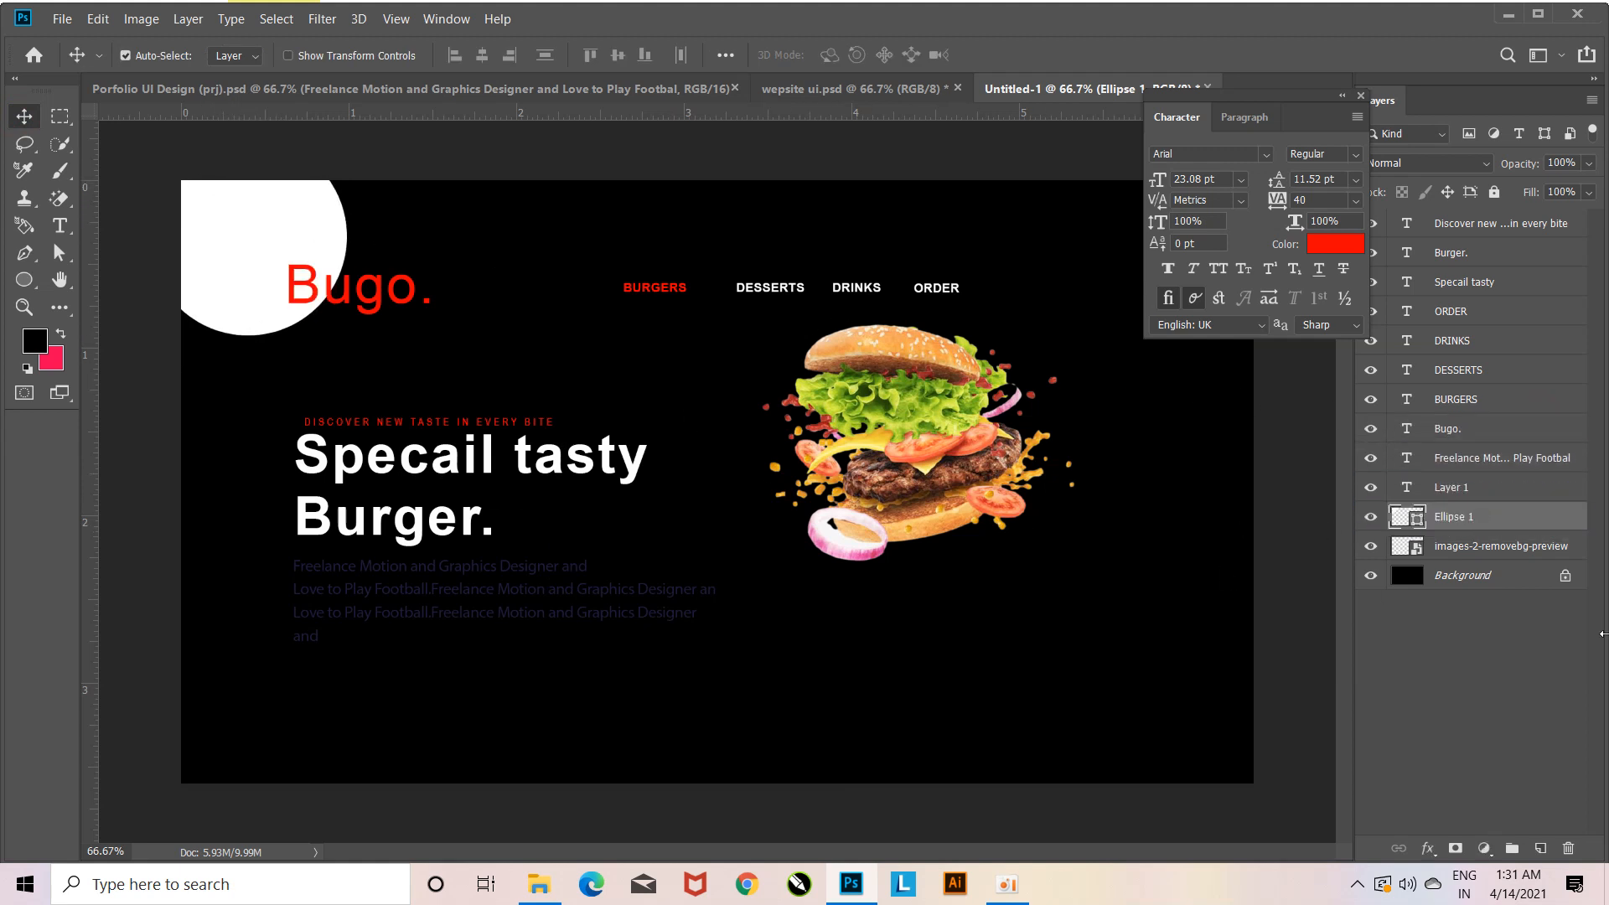
click(1543, 500)
key(Delete)
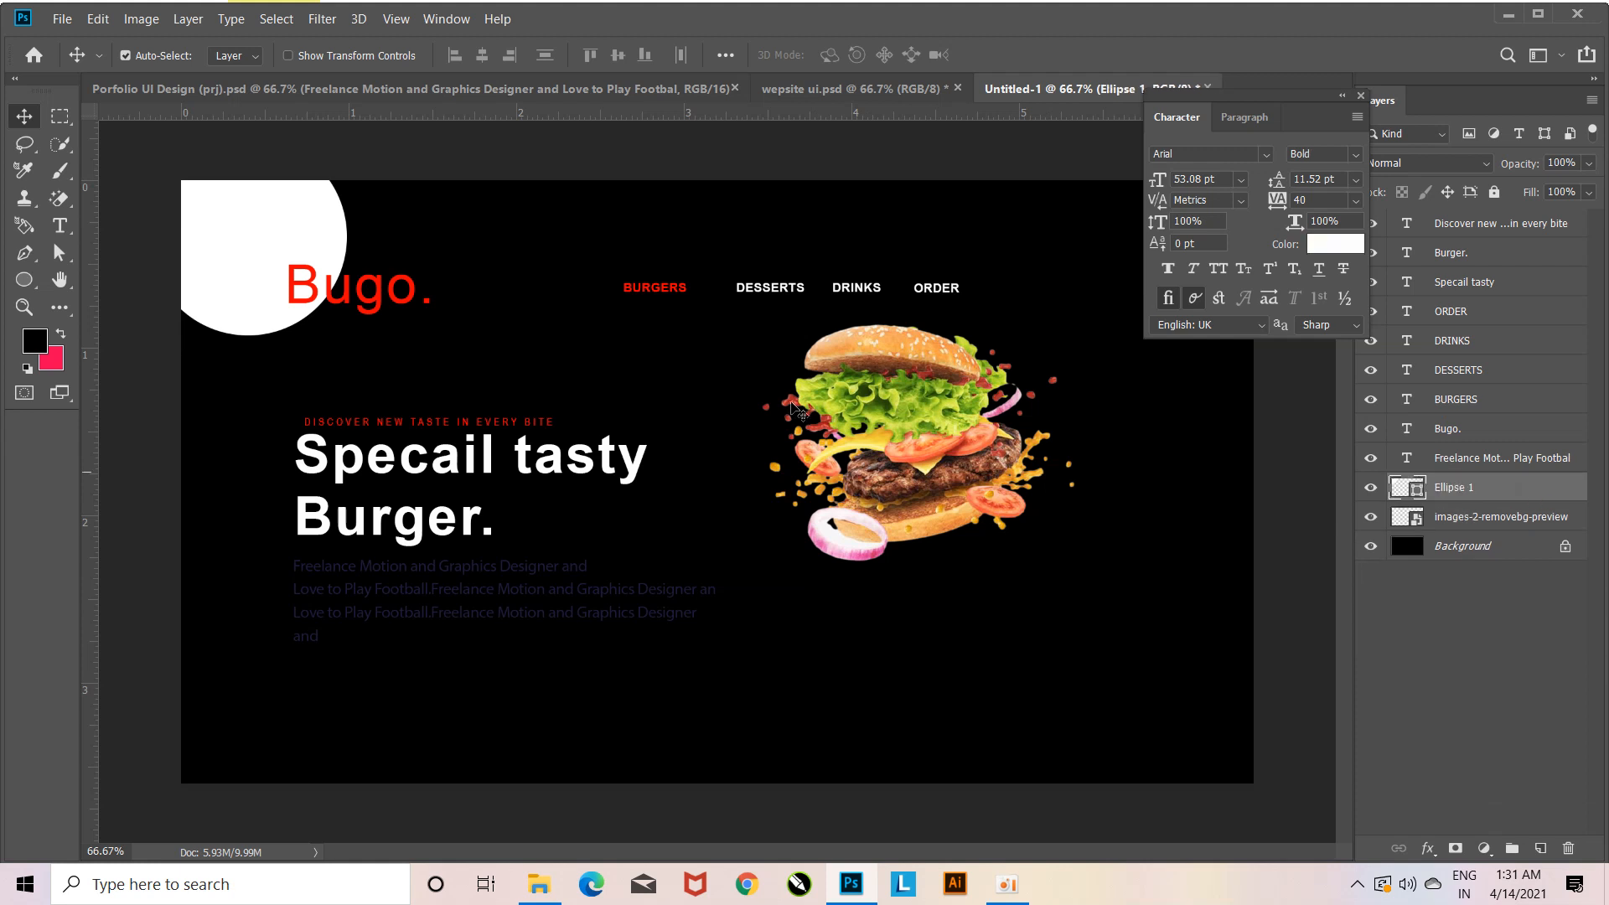
Try a copy of the white circle in the canvas's lower-right corner and a 196 × 70 px ellipse below the paragraph, and undo both.
drag(256, 331, 1254, 772)
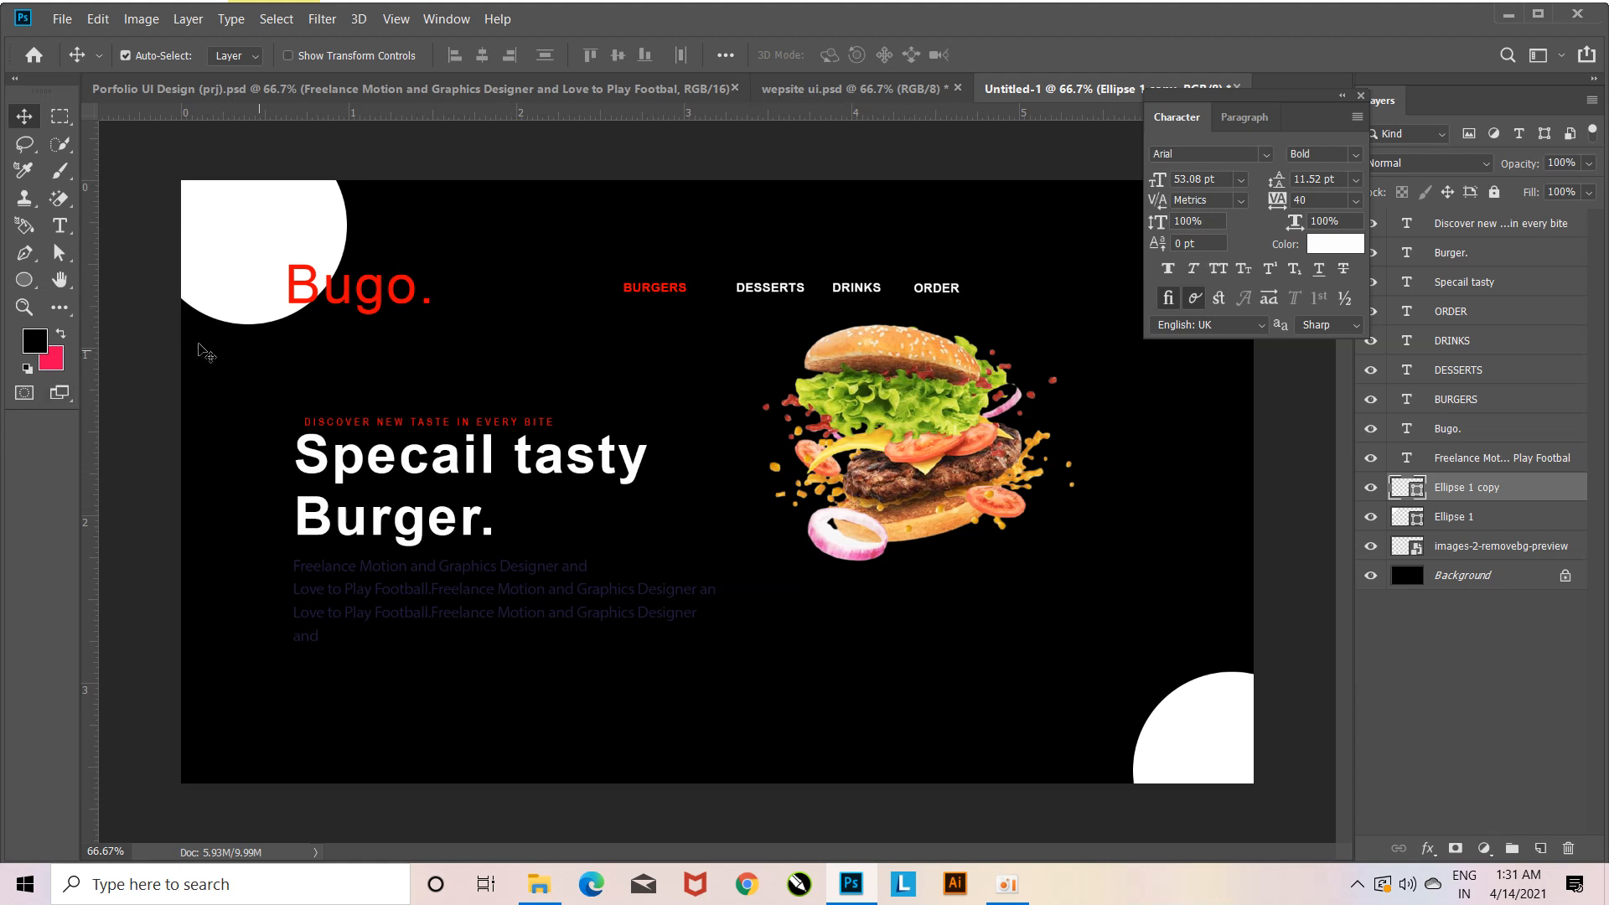
click(23, 279)
drag(481, 693, 592, 731)
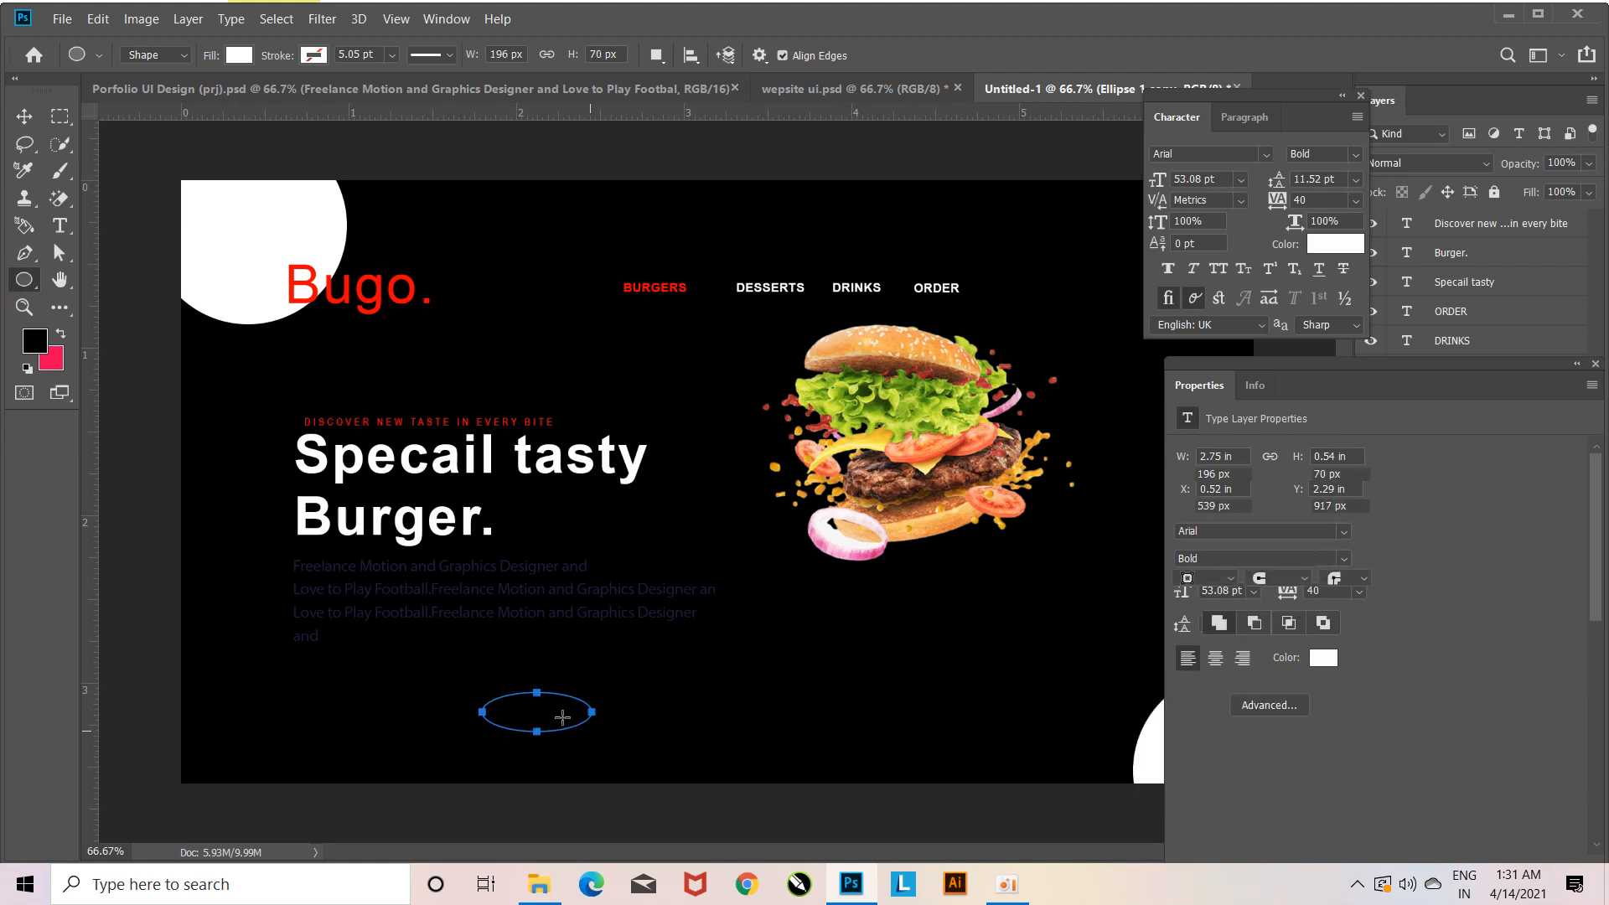
key(ctrl+z)
key(ctrl+z)
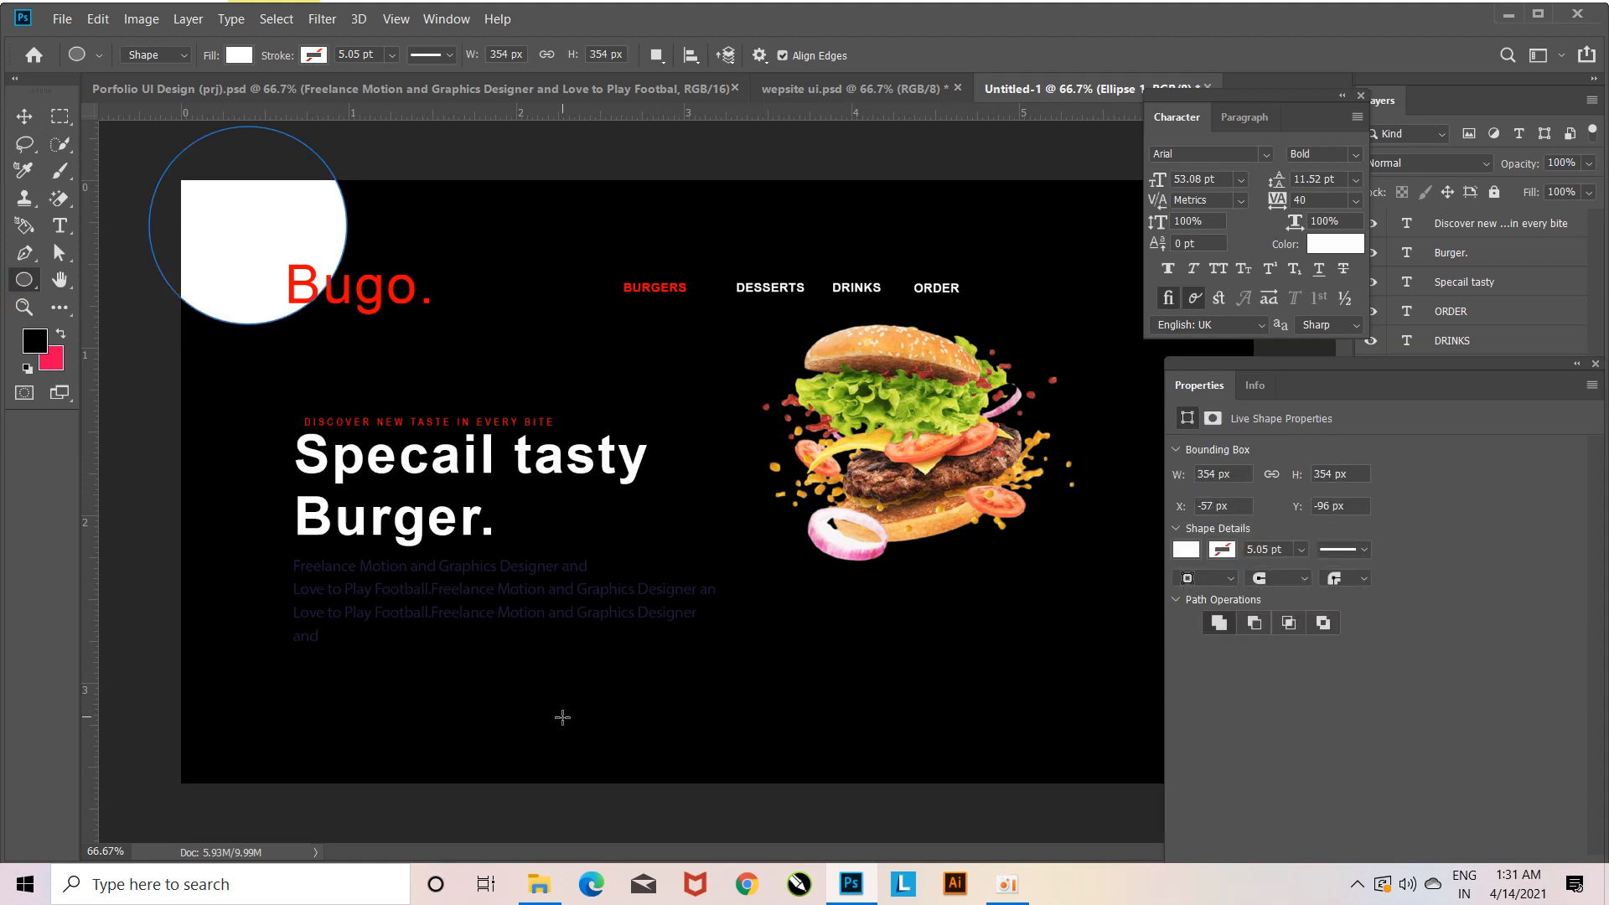
Draw a rounded rectangle about 231 × 60 px with 10 px corner radius below the description paragraph.
click(1596, 364)
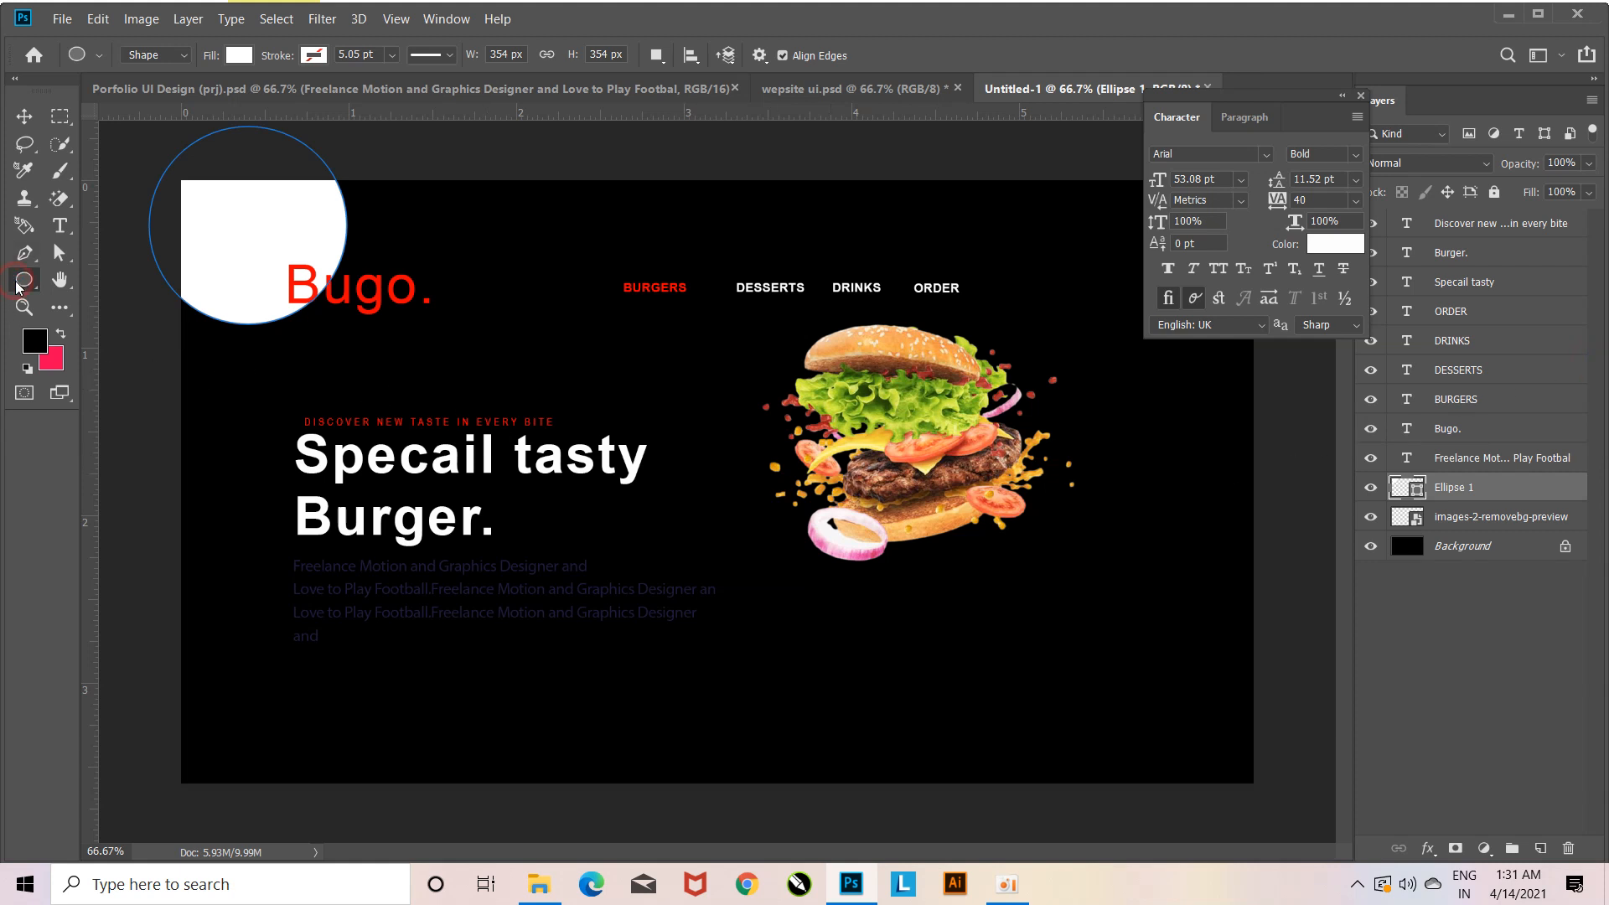
click(24, 116)
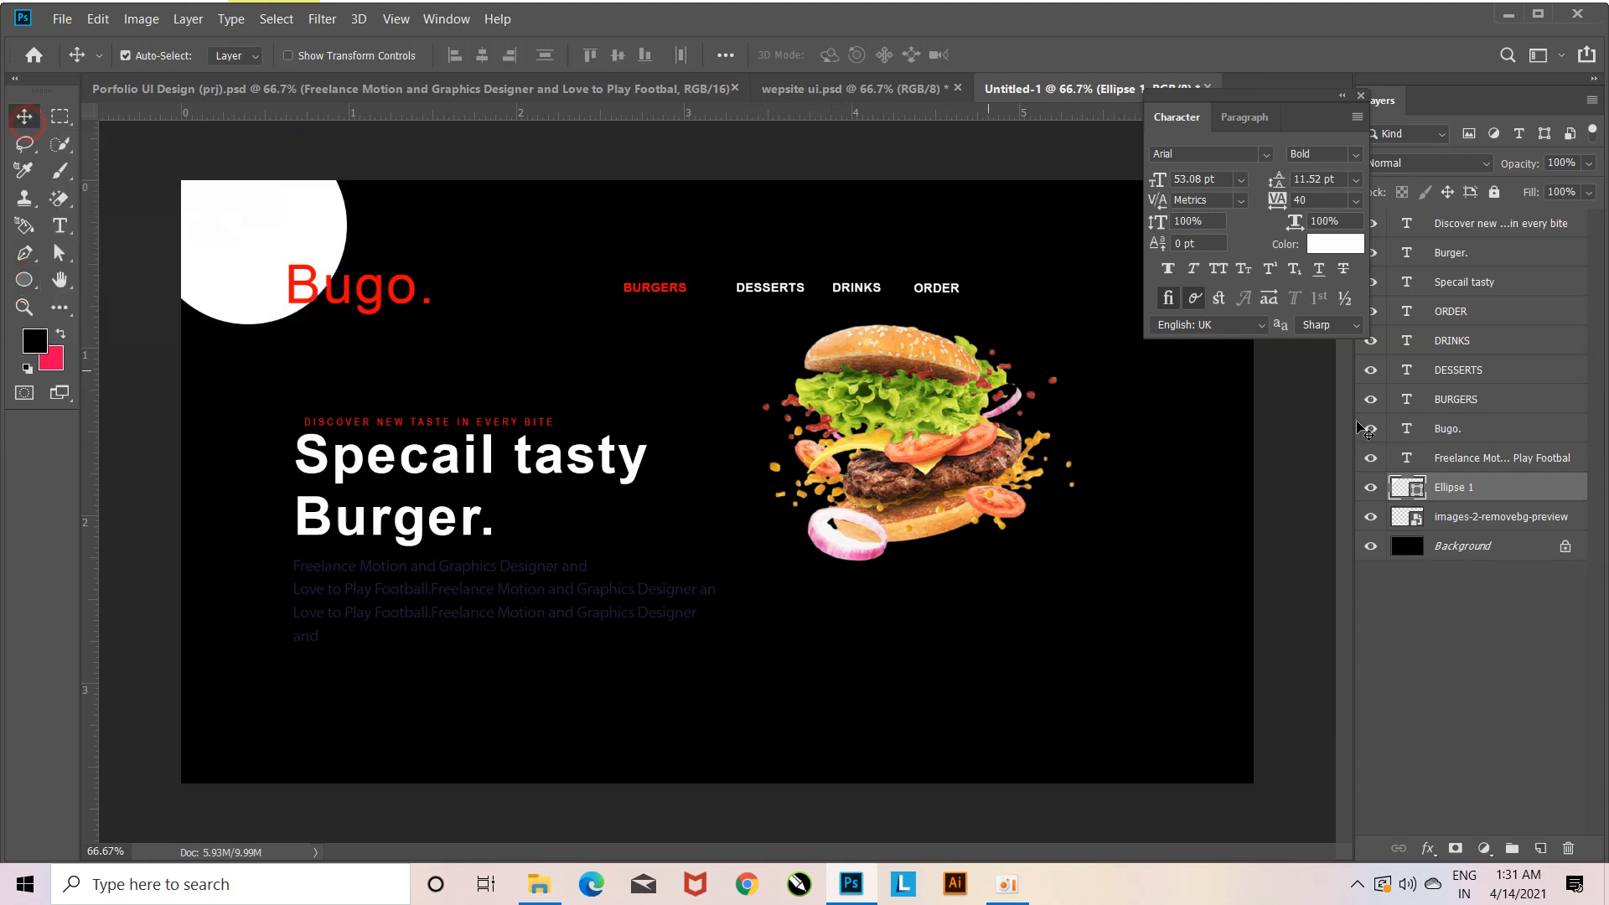
click(1503, 457)
click(25, 279)
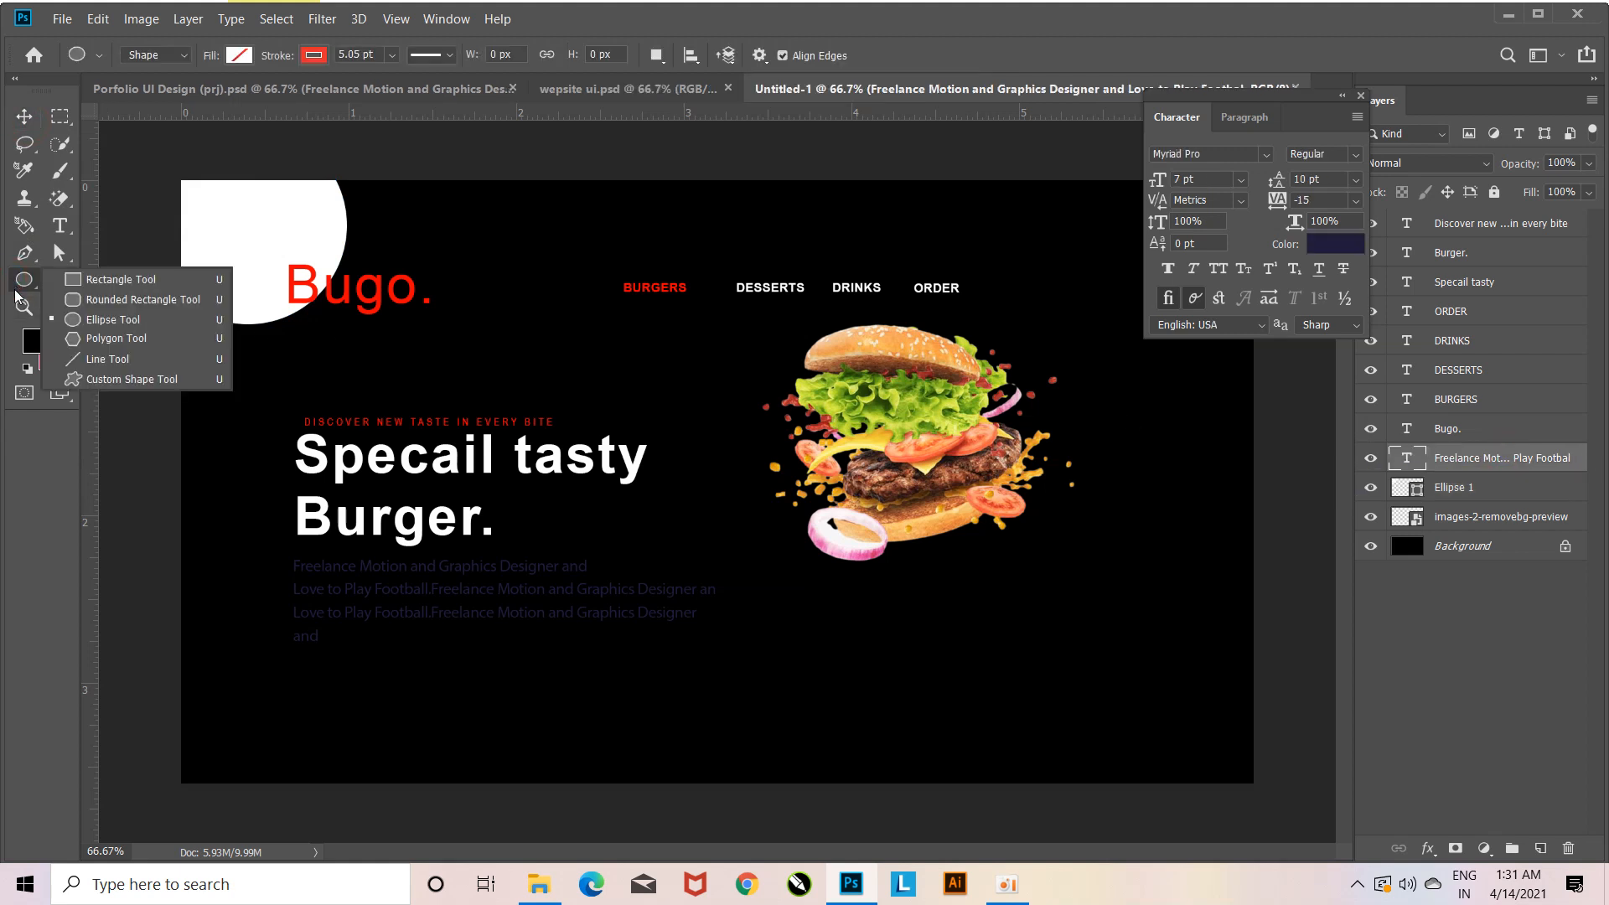
click(95, 296)
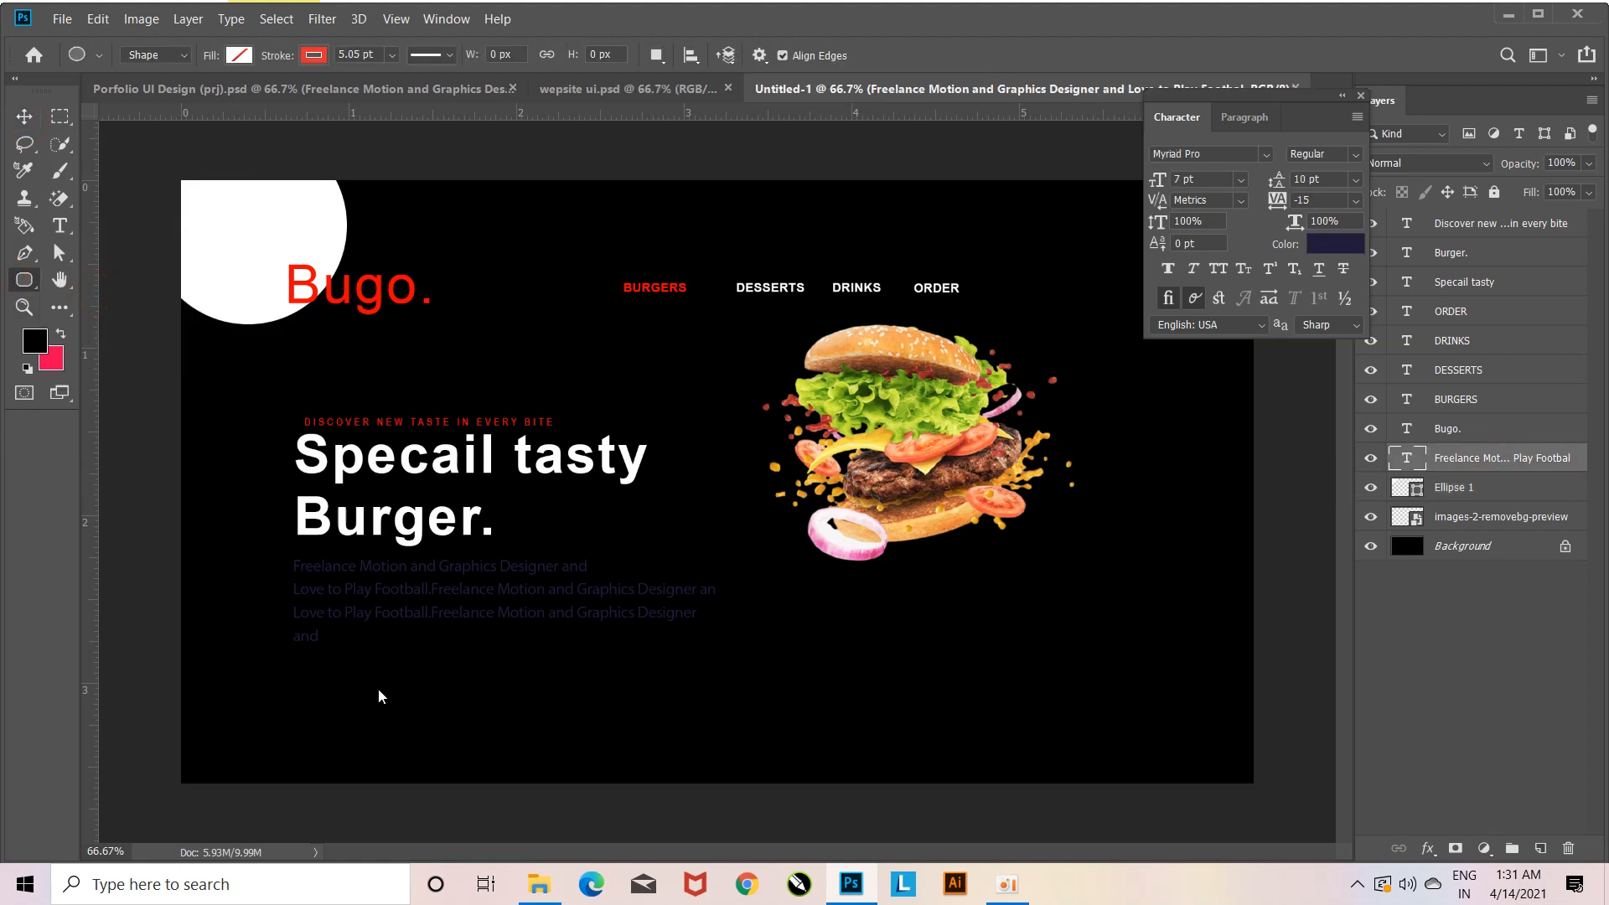
drag(305, 683, 433, 714)
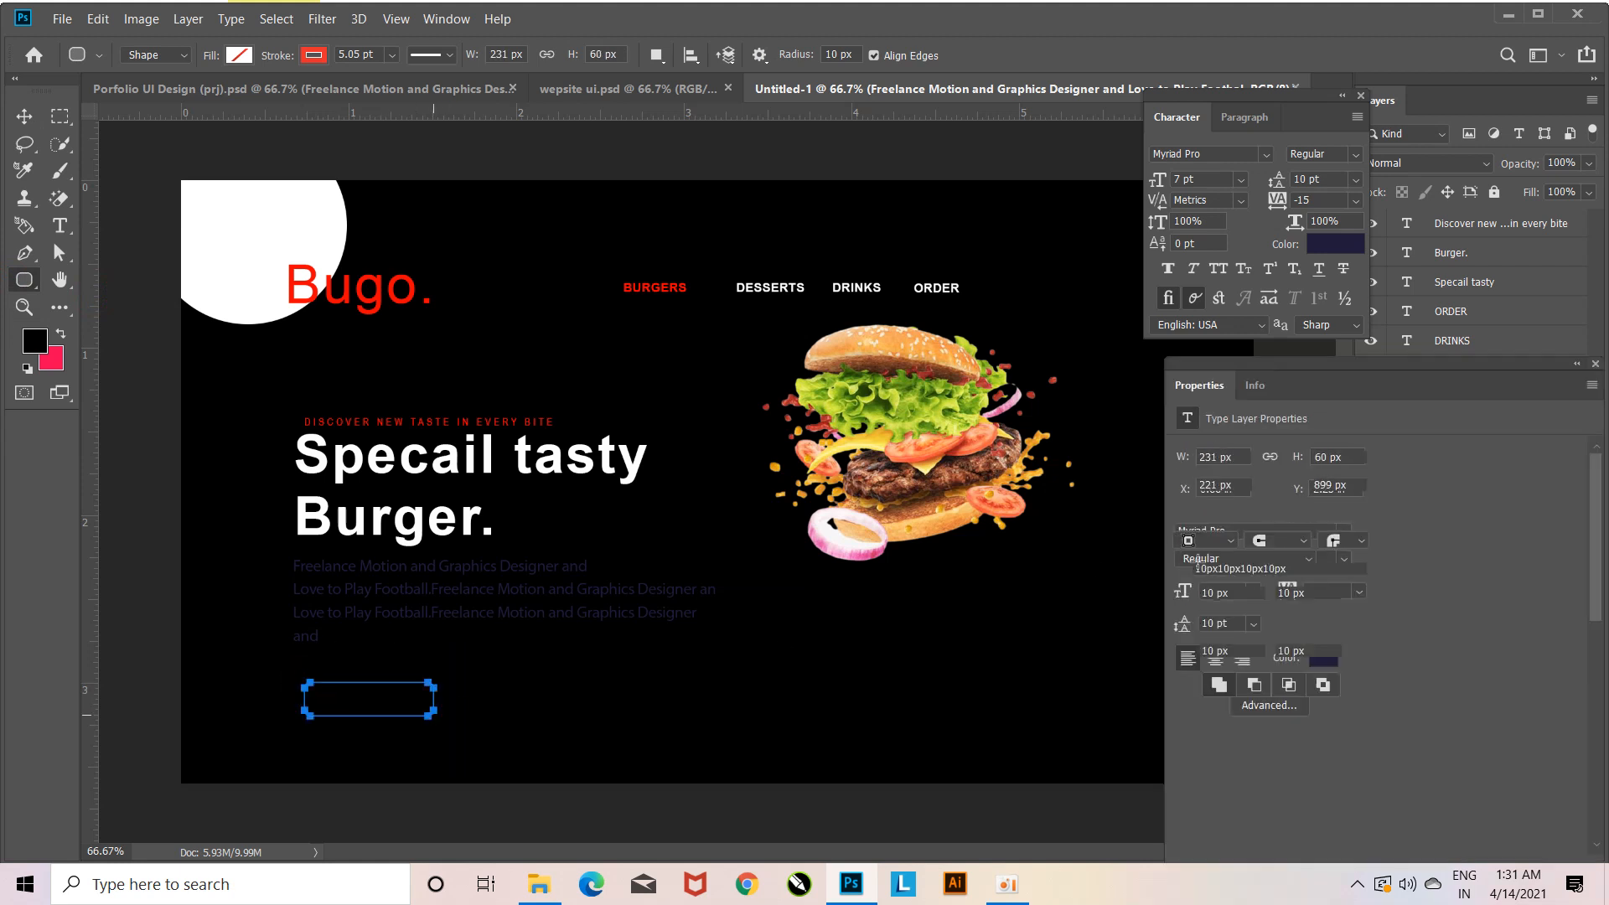
click(1593, 364)
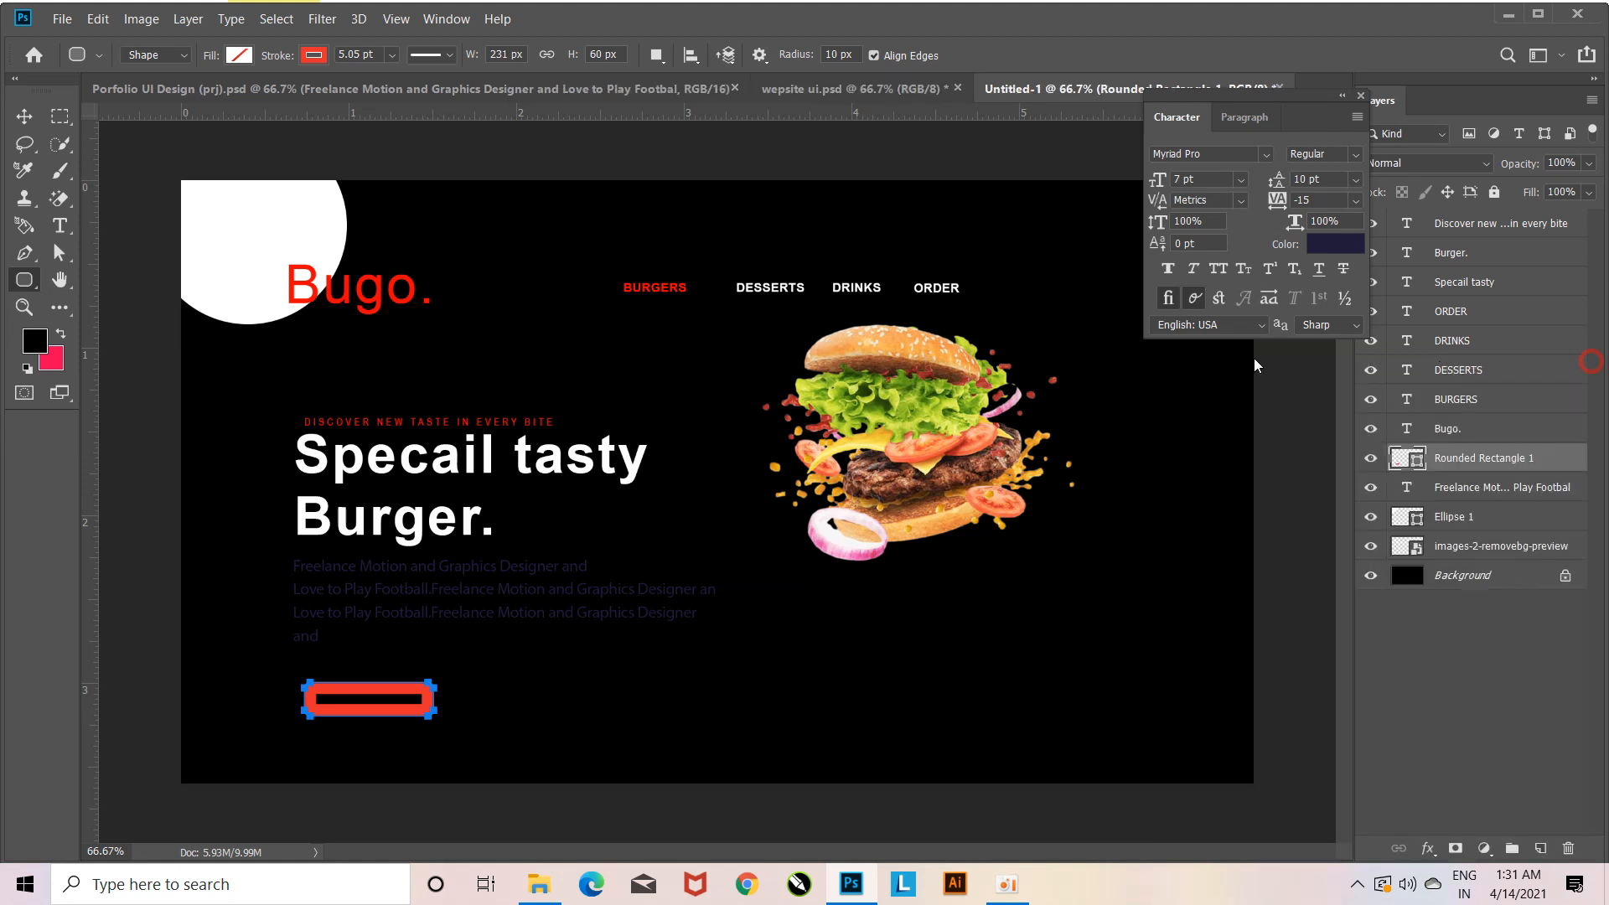
Remove the rounded rectangle's stroke and fill it with white.
click(314, 55)
click(224, 95)
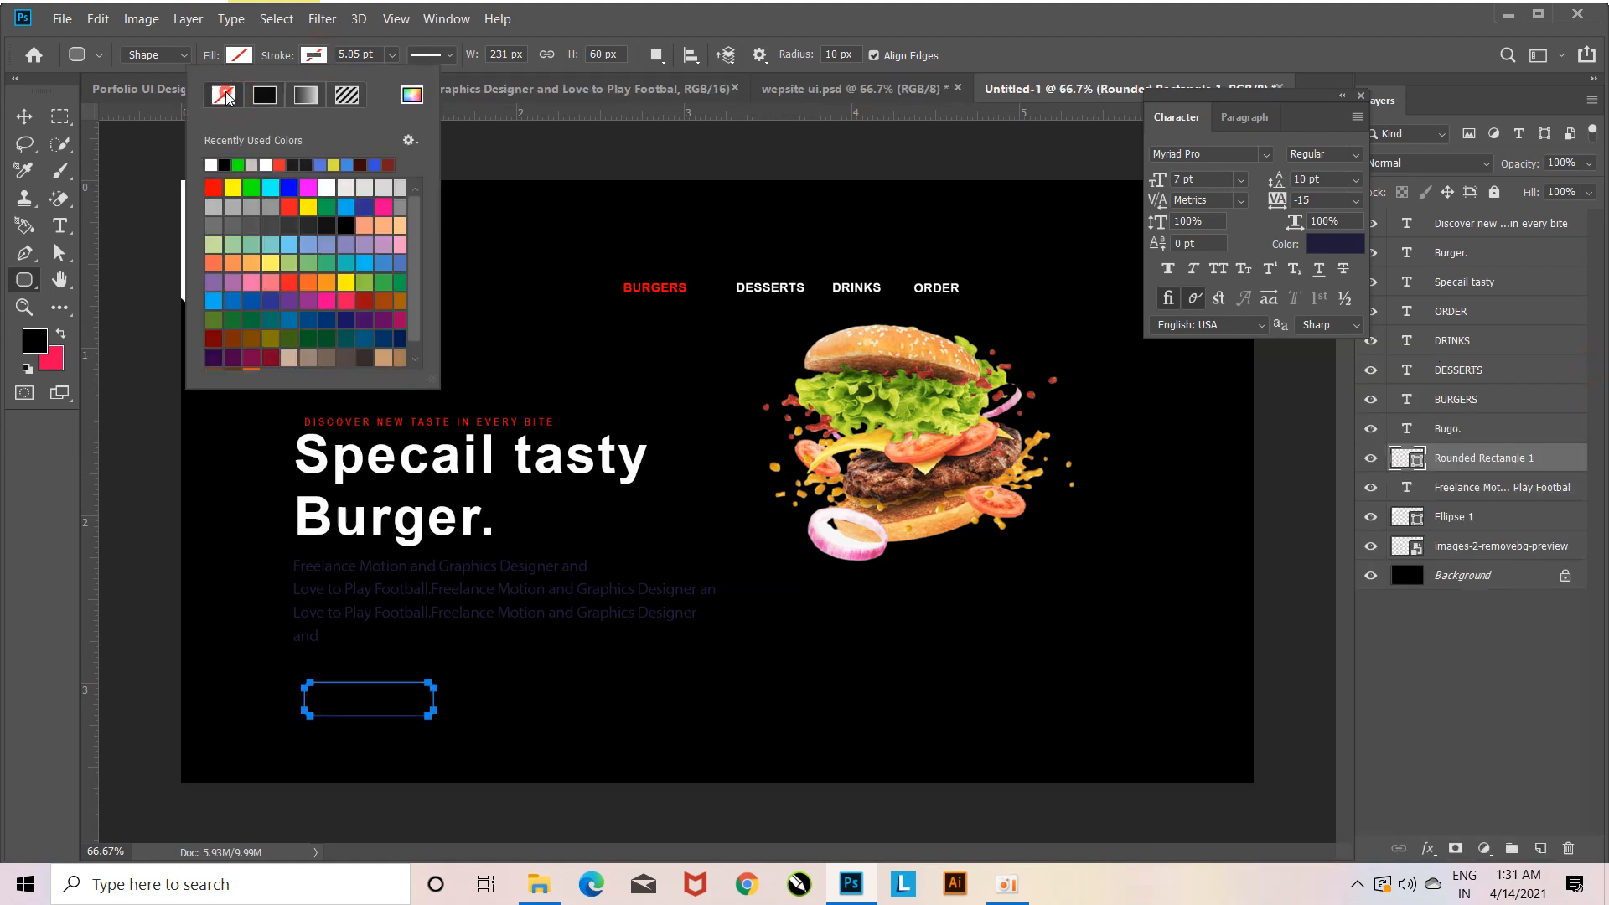
click(239, 55)
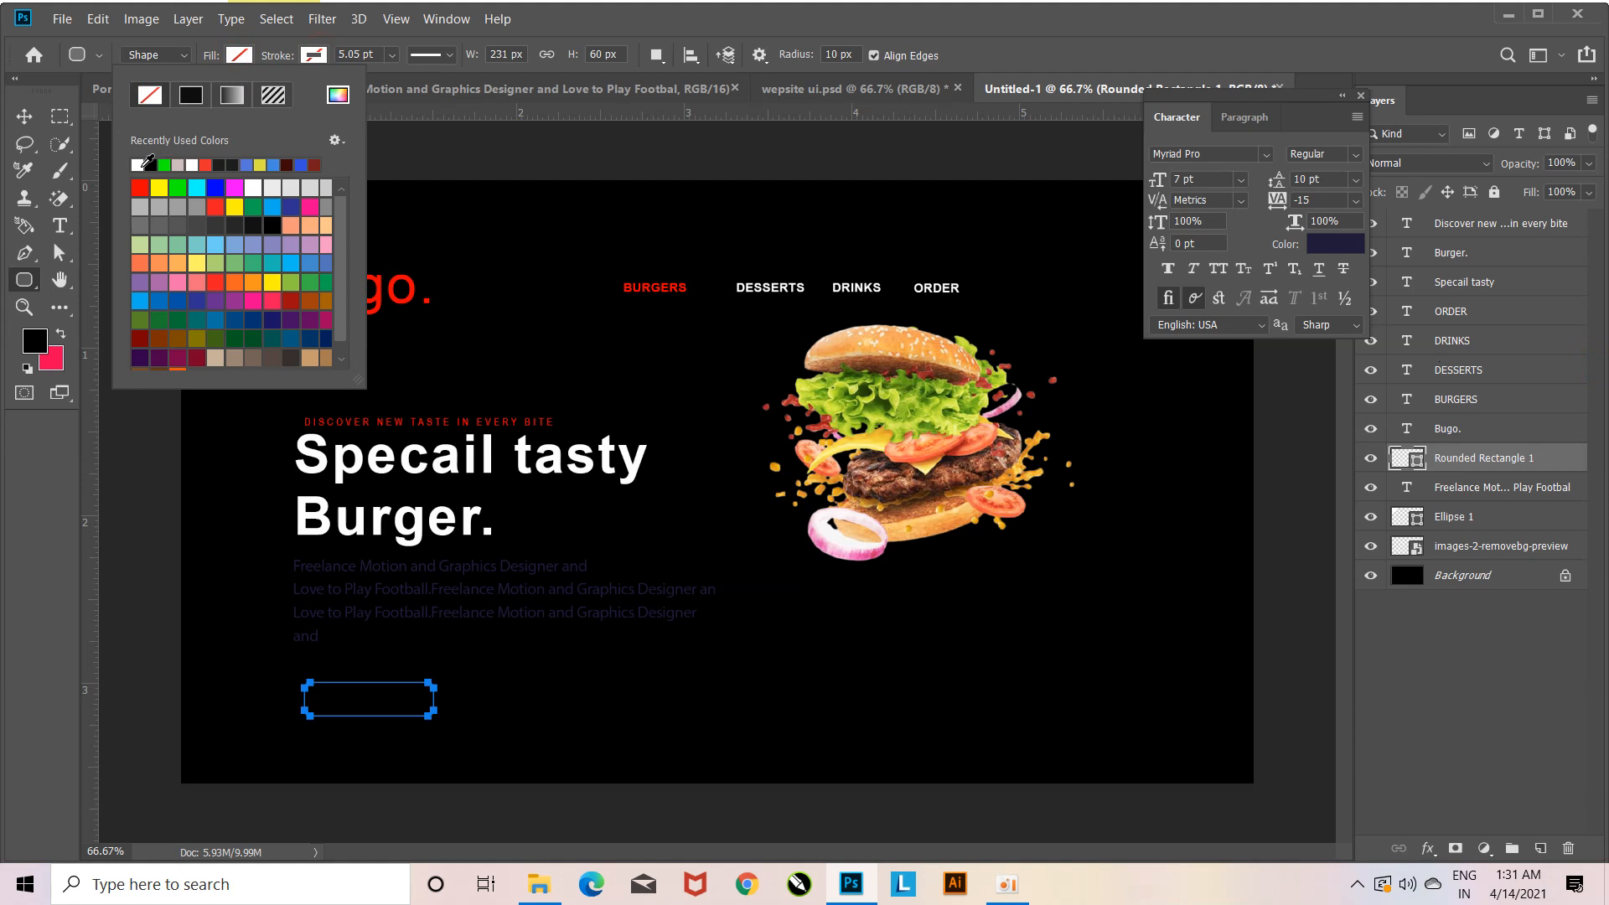
click(141, 164)
click(231, 57)
key(Return)
Set the text color to 0e0e0e and add the text "ORDER NOW" beside the white rounded rectangle.
click(1343, 242)
drag(1163, 506, 1037, 581)
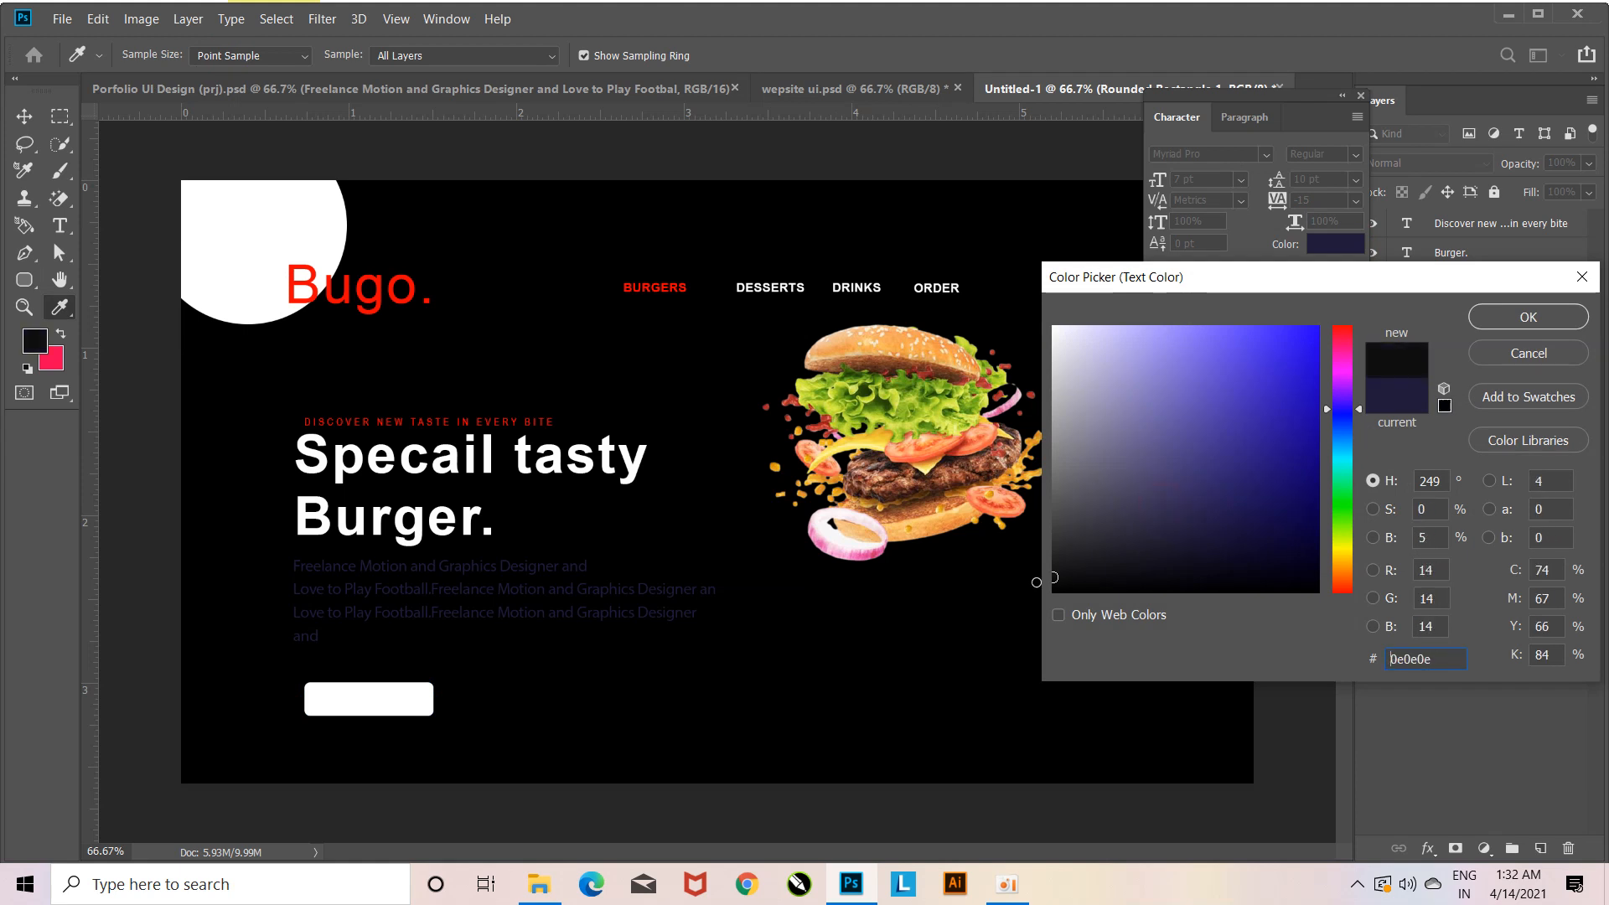
click(1525, 317)
key(u)
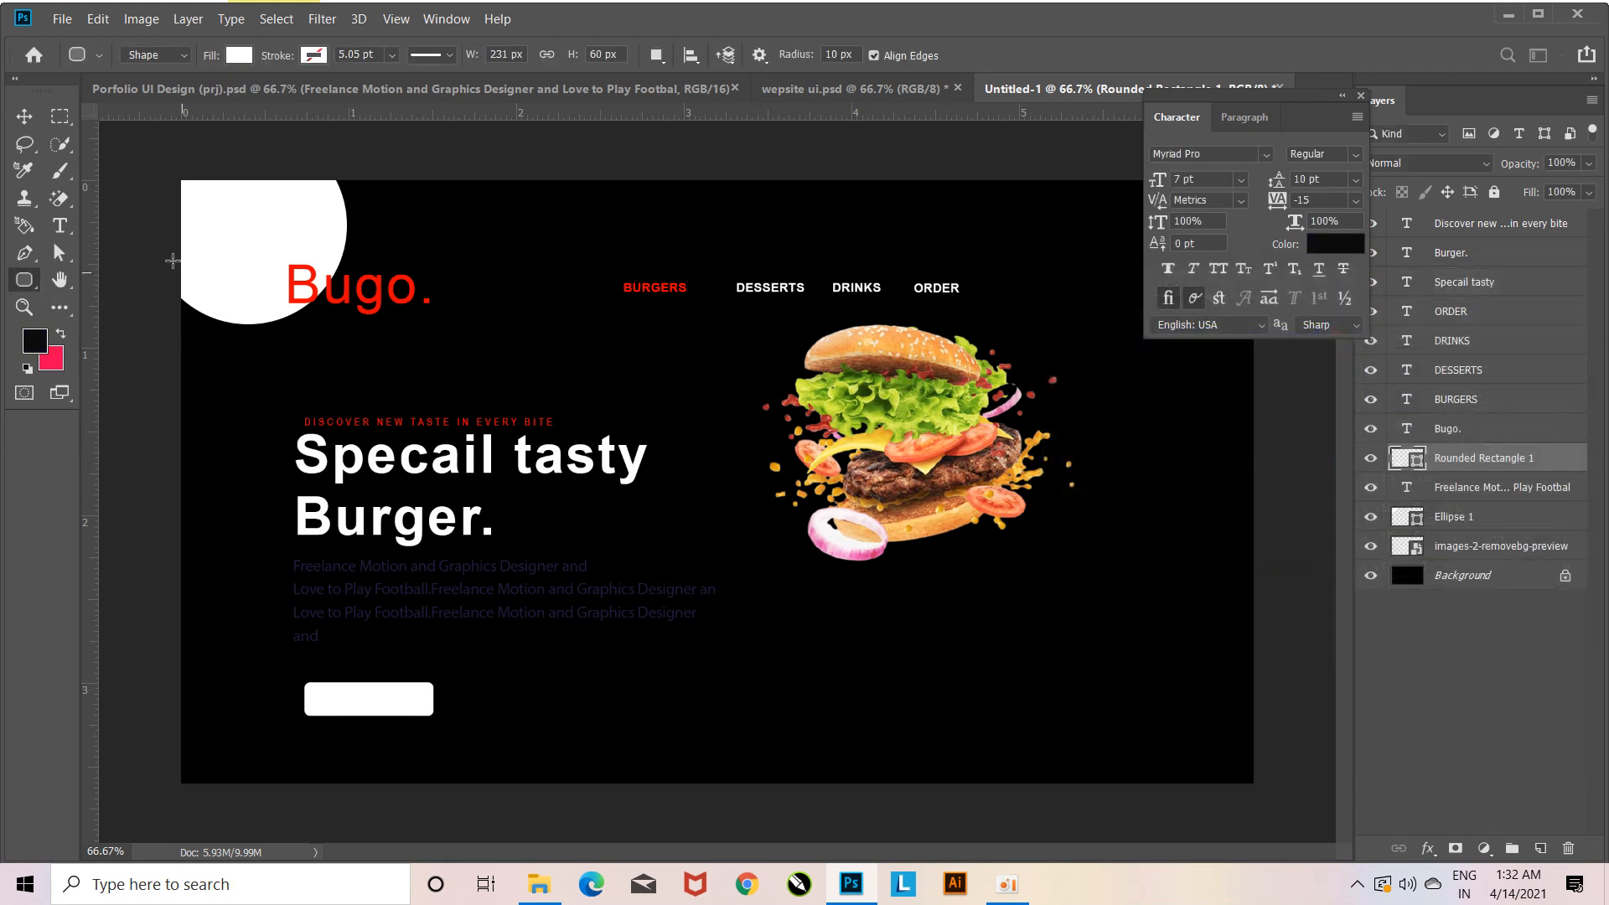
click(59, 226)
click(553, 718)
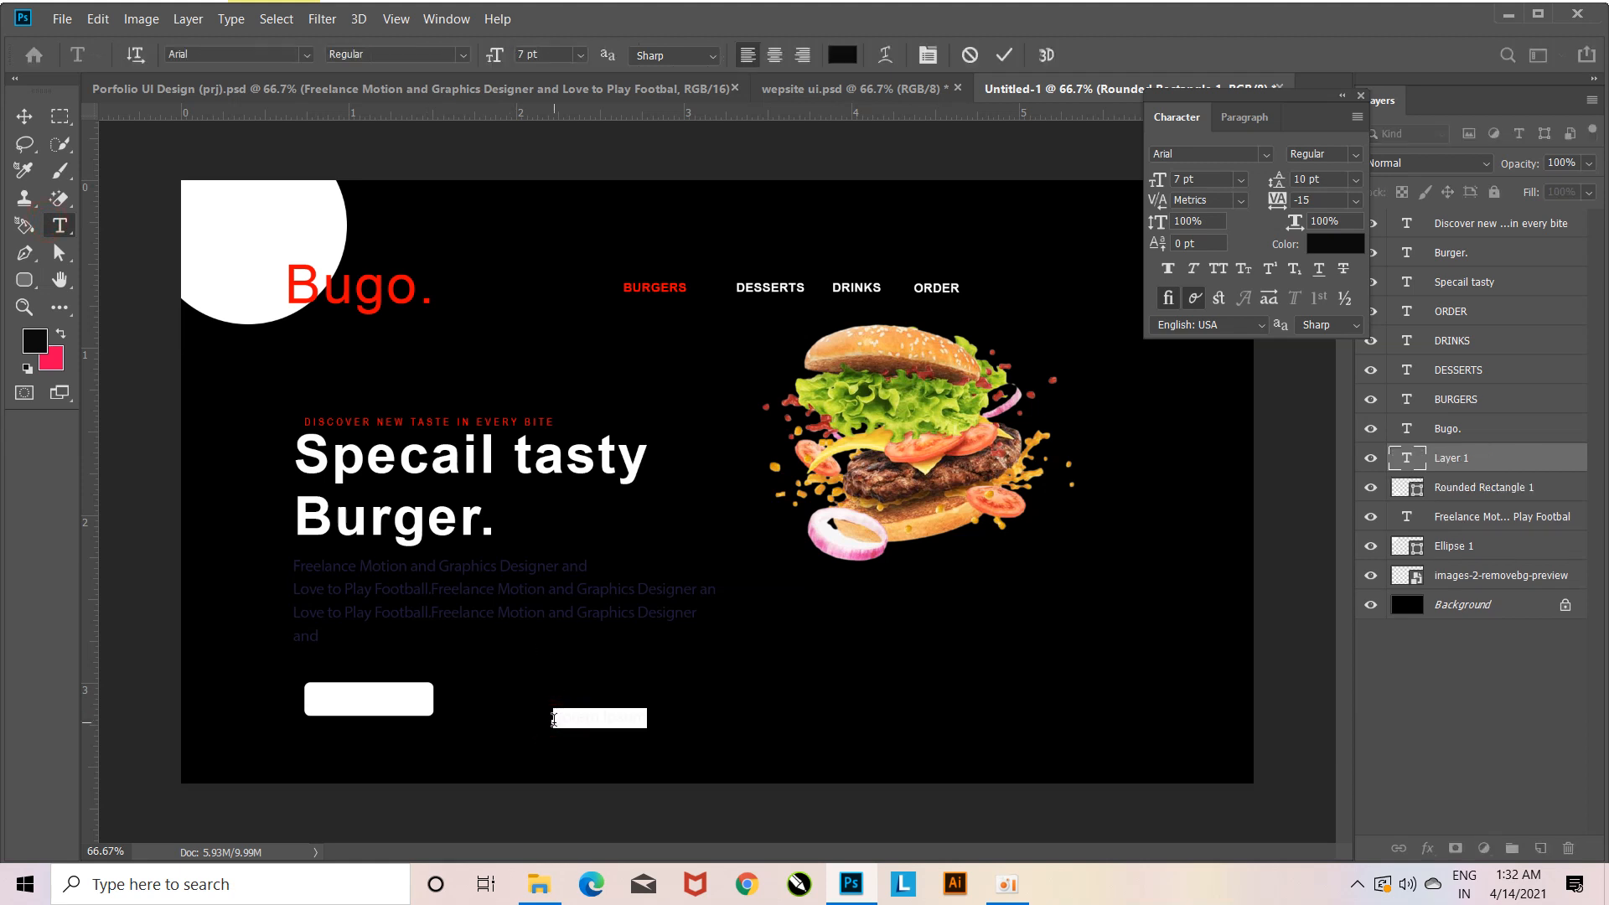
key(BackSpace)
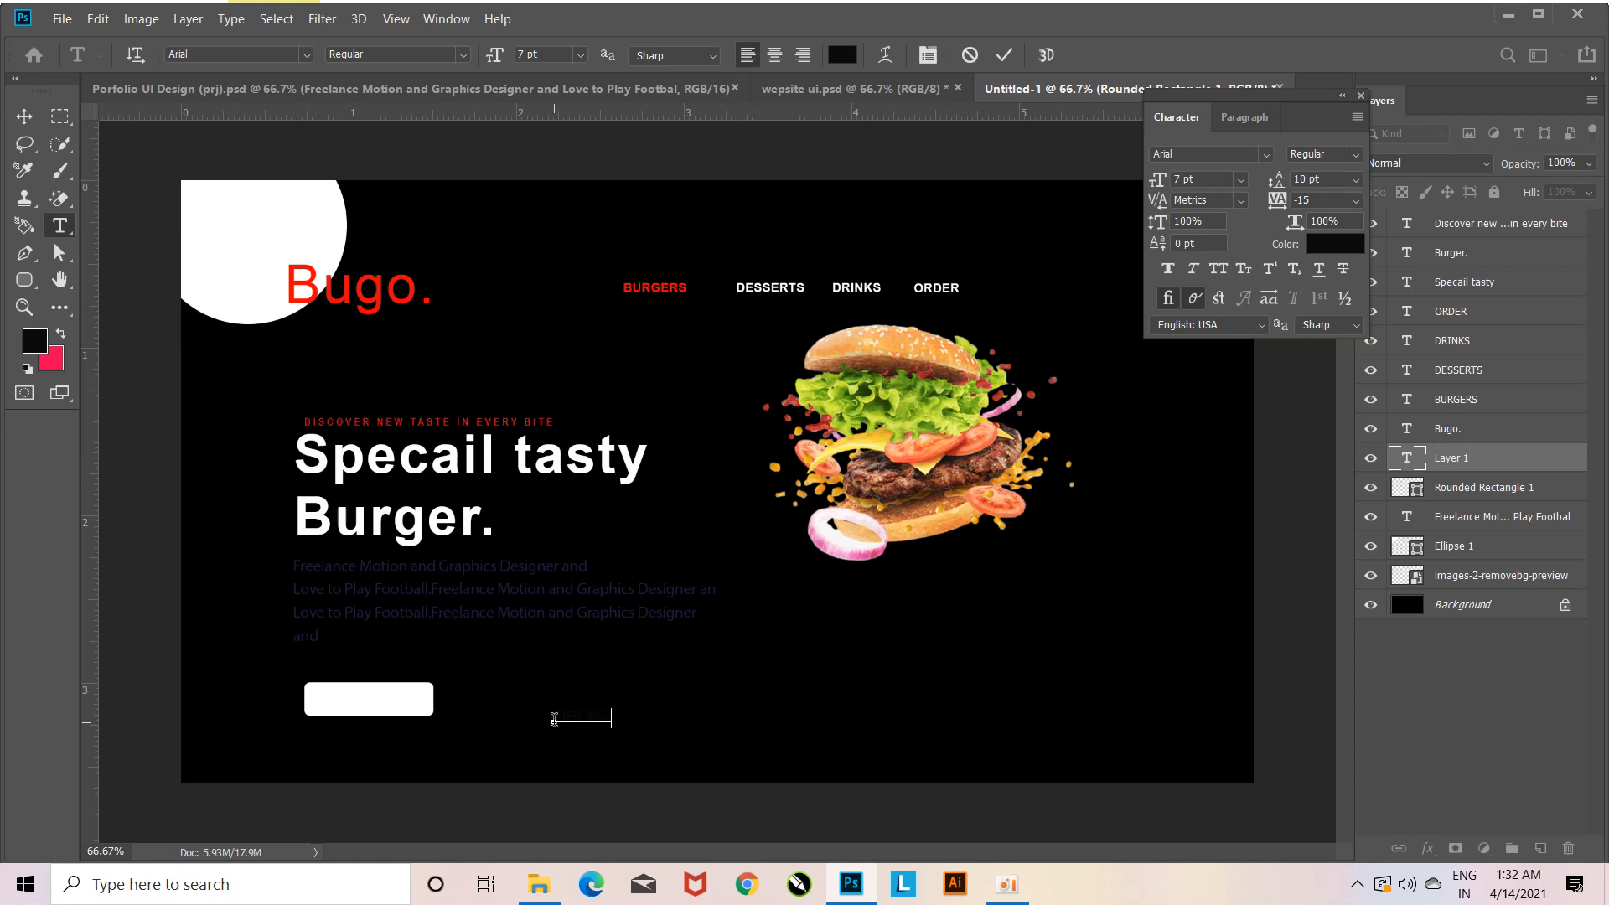
key(ctrl+Return)
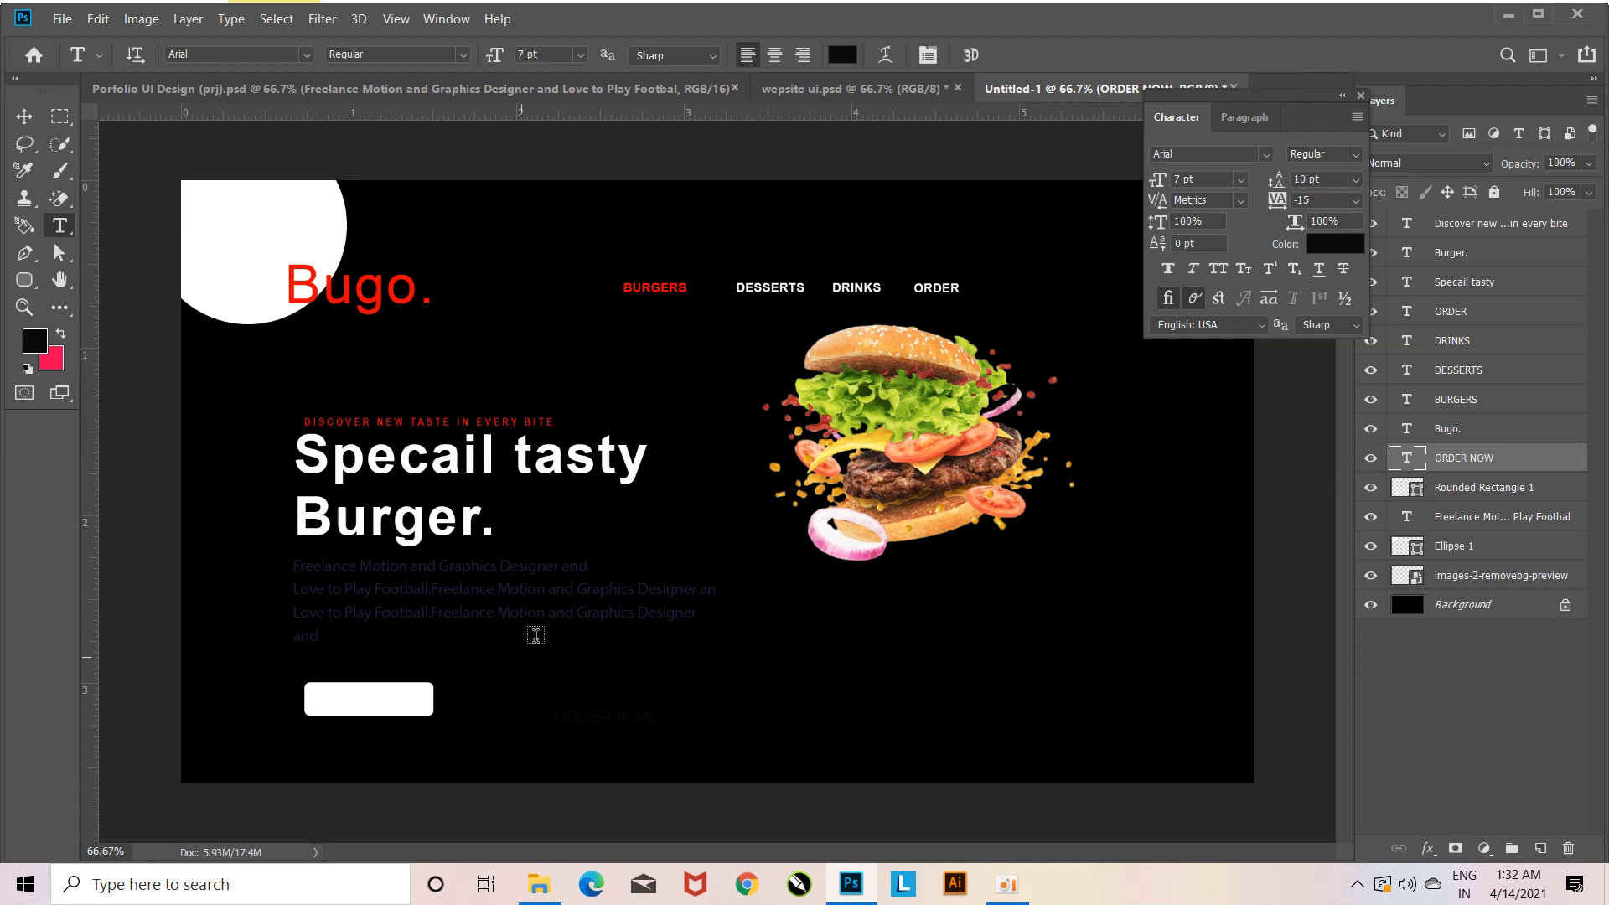
Center the ORDER NOW text on the white rounded rectangle and make it bold.
key(v)
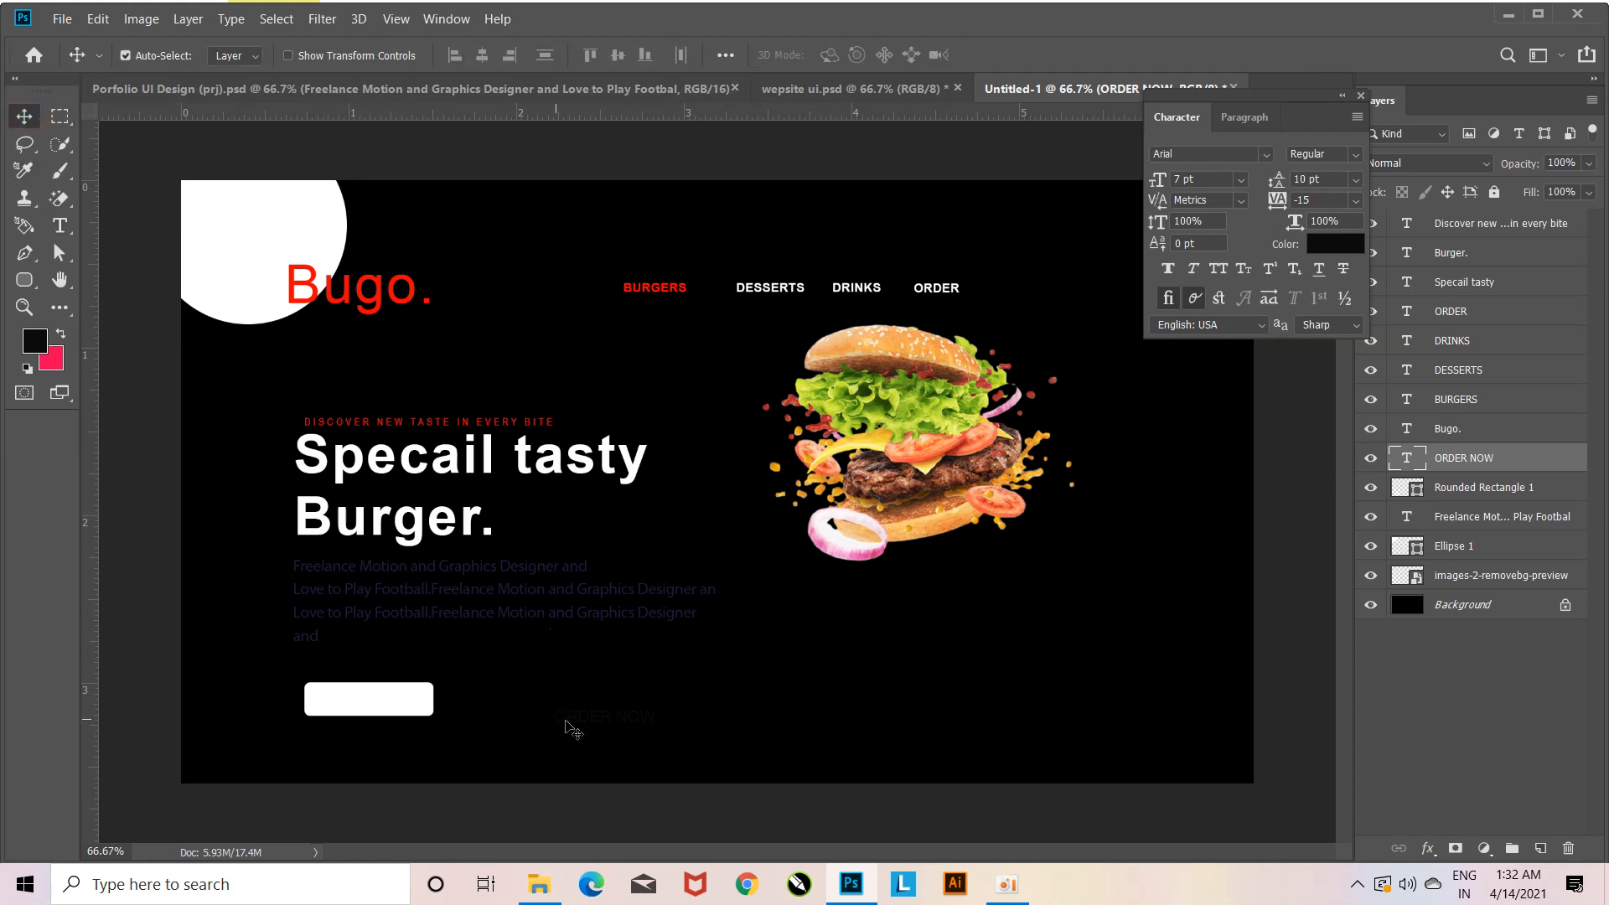
drag(564, 717, 352, 708)
key(Right)
key(Down)
click(1361, 159)
click(1361, 278)
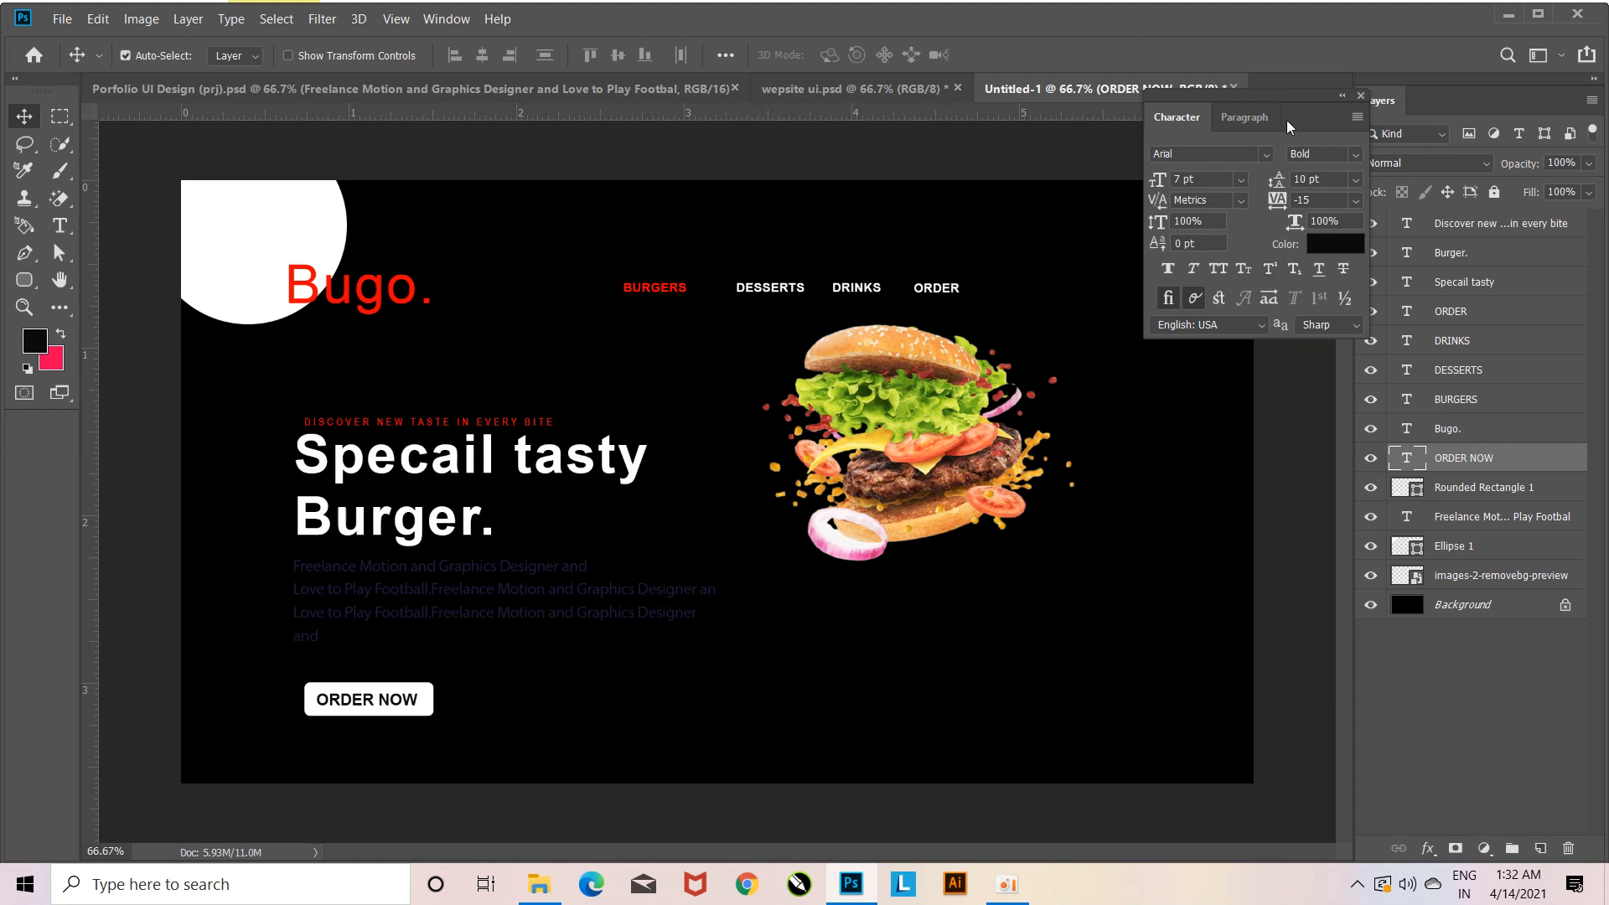
Duplicate the white rounded rectangle without its text and place the copy beside the ORDER navigation link.
drag(1291, 91, 1475, 96)
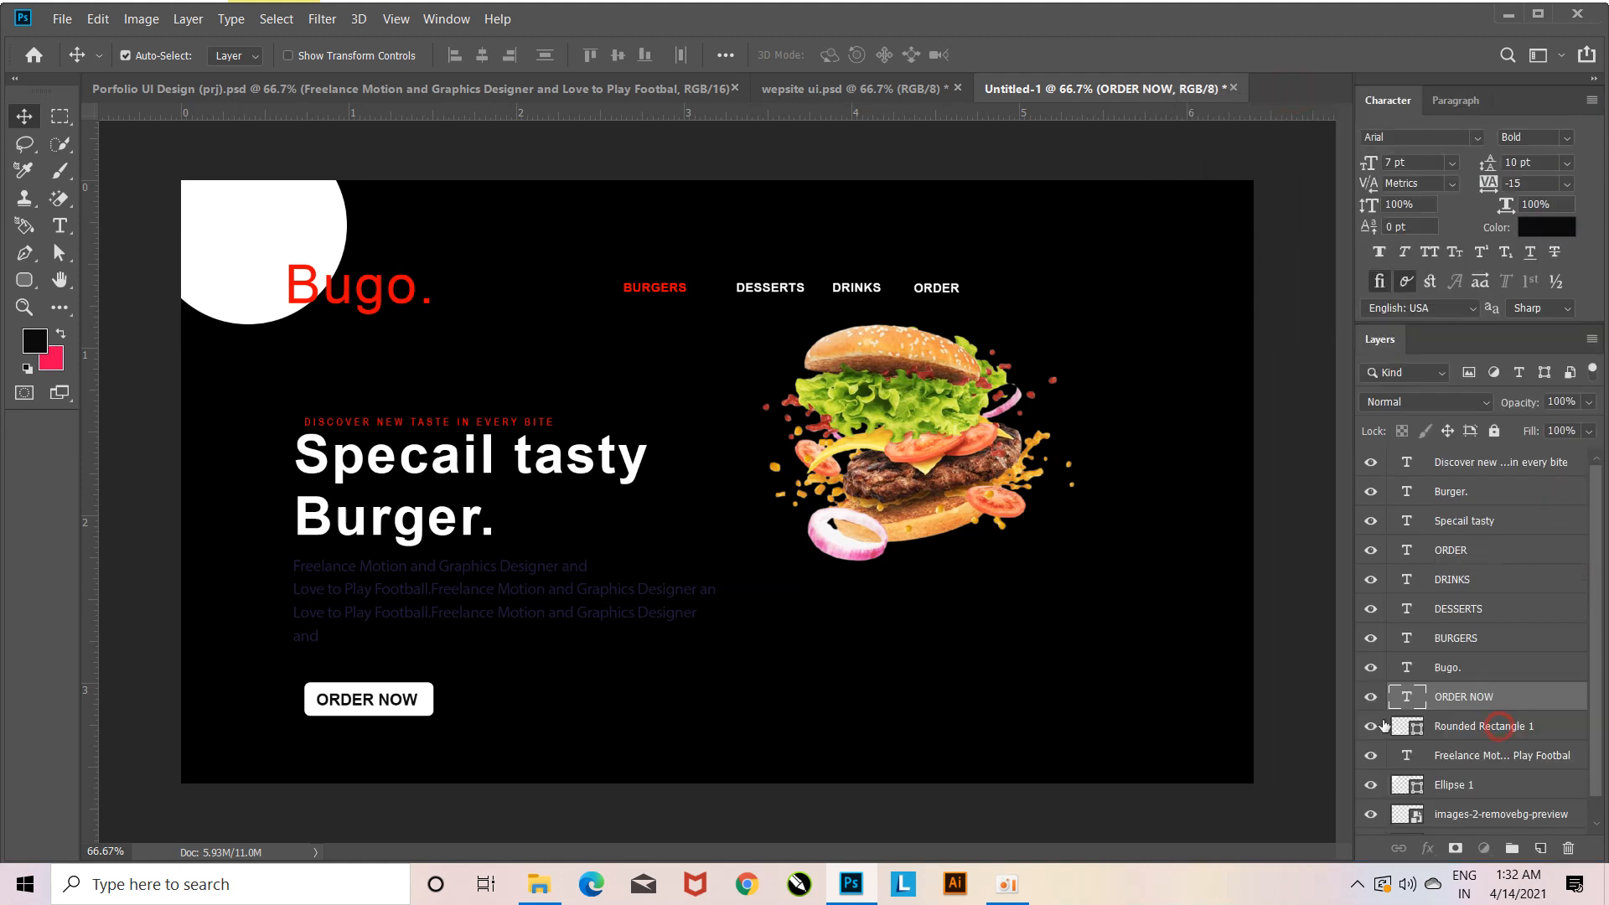
click(1383, 726)
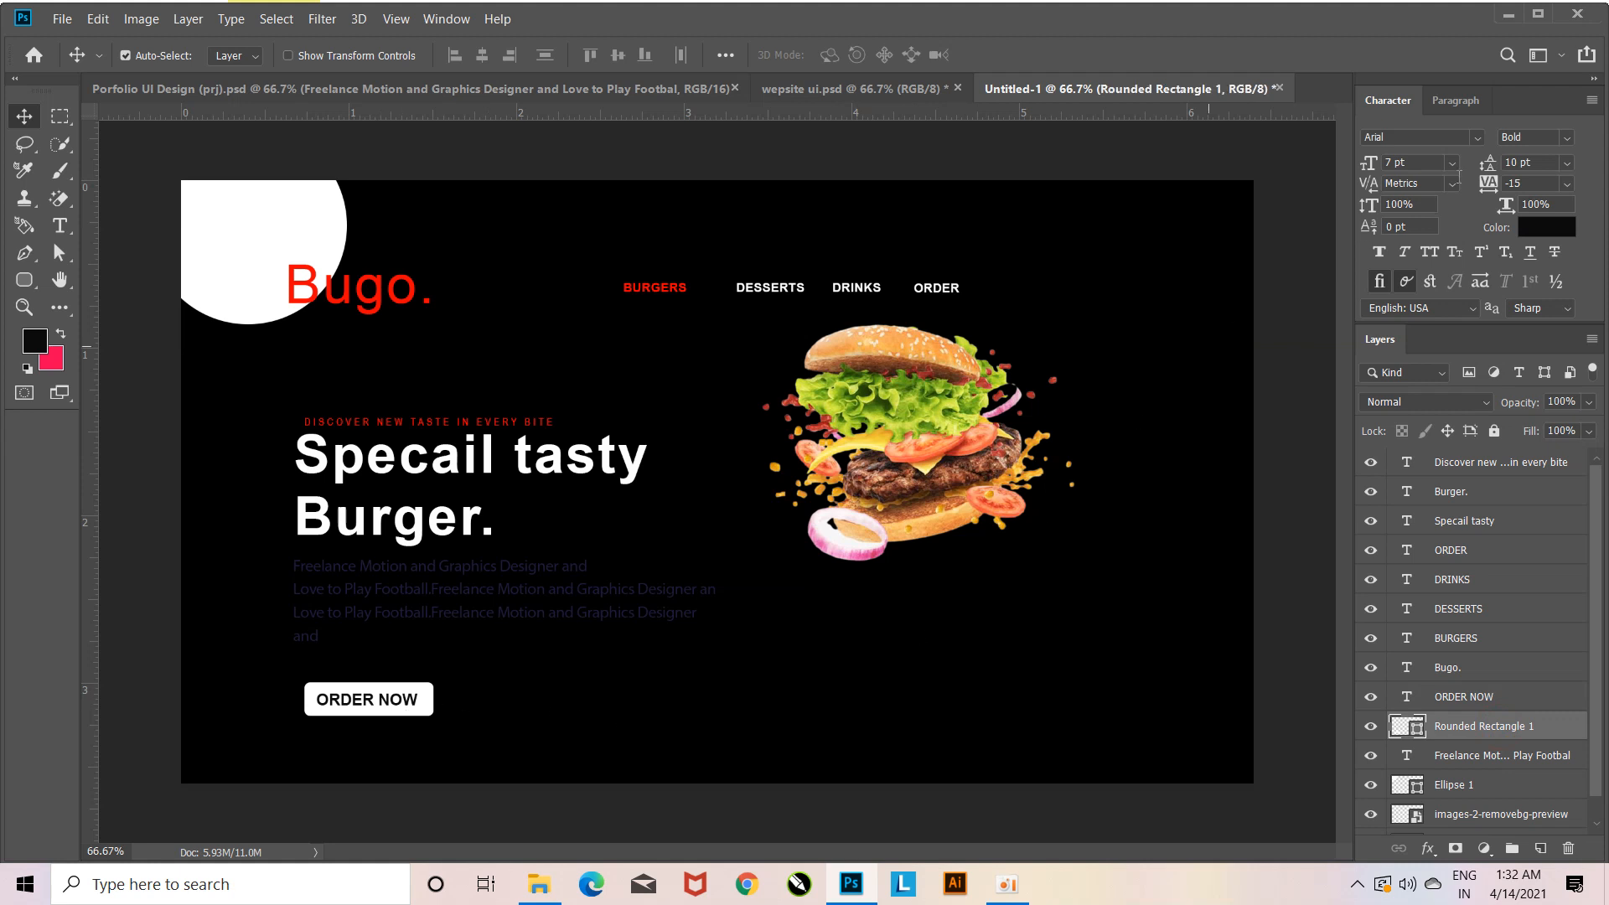
drag(1566, 90, 1365, 104)
drag(1533, 92, 1281, 7)
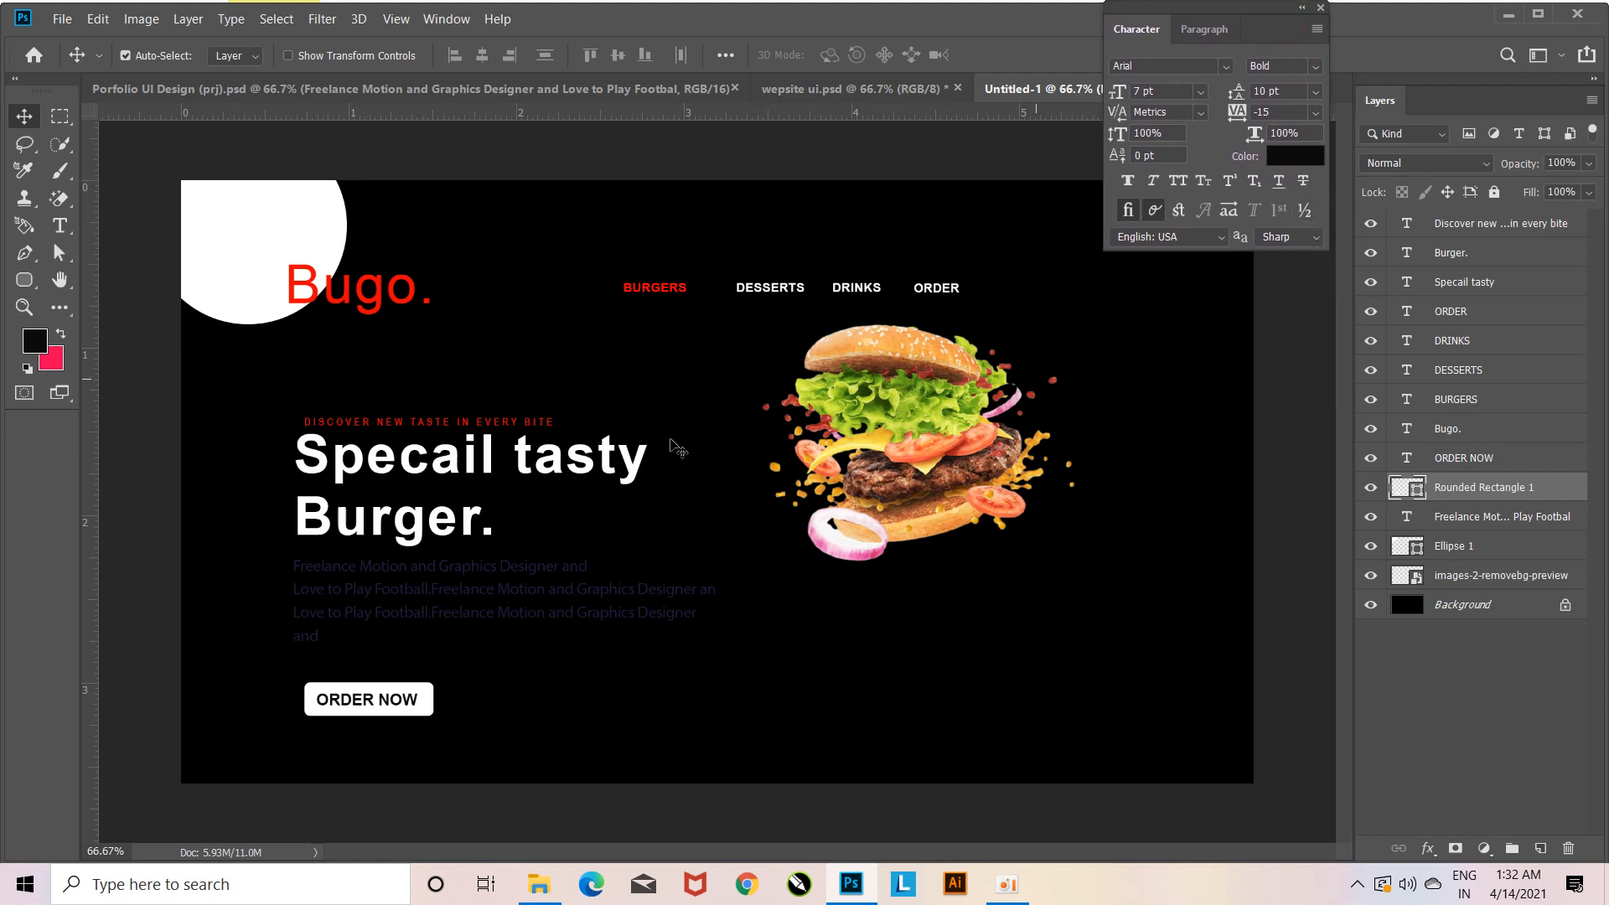
drag(423, 704, 1112, 260)
key(ctrl+z)
drag(1248, 14, 1257, 503)
drag(612, 719, 1065, 308)
key(Down)
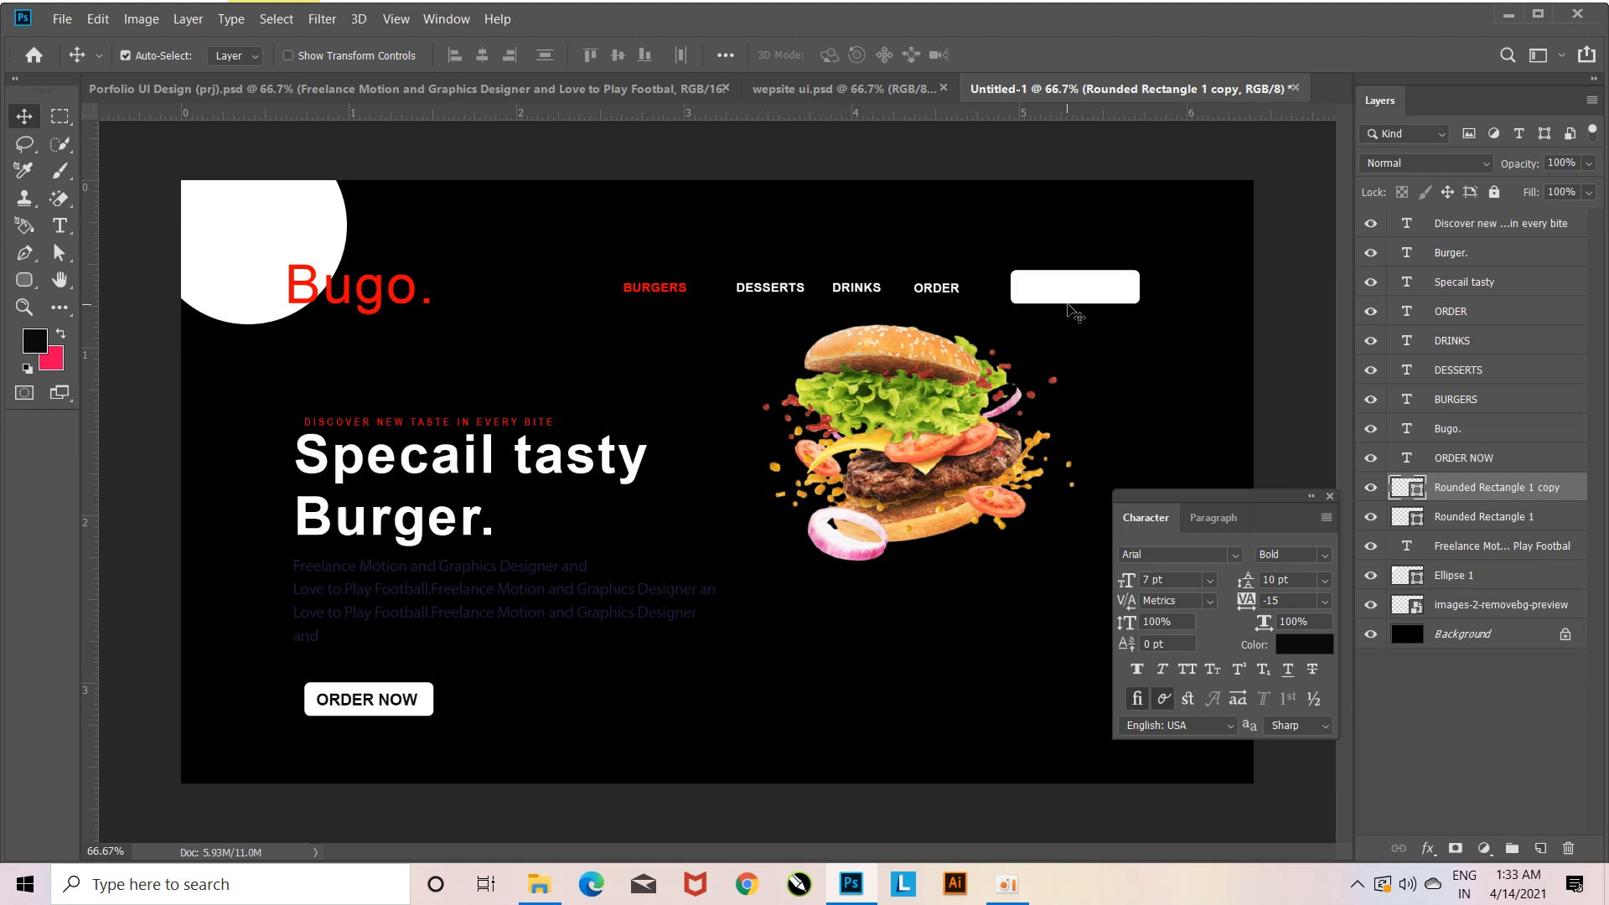
Scale down the copied rounded rectangle and align it with the navigation links.
key(ctrl+t)
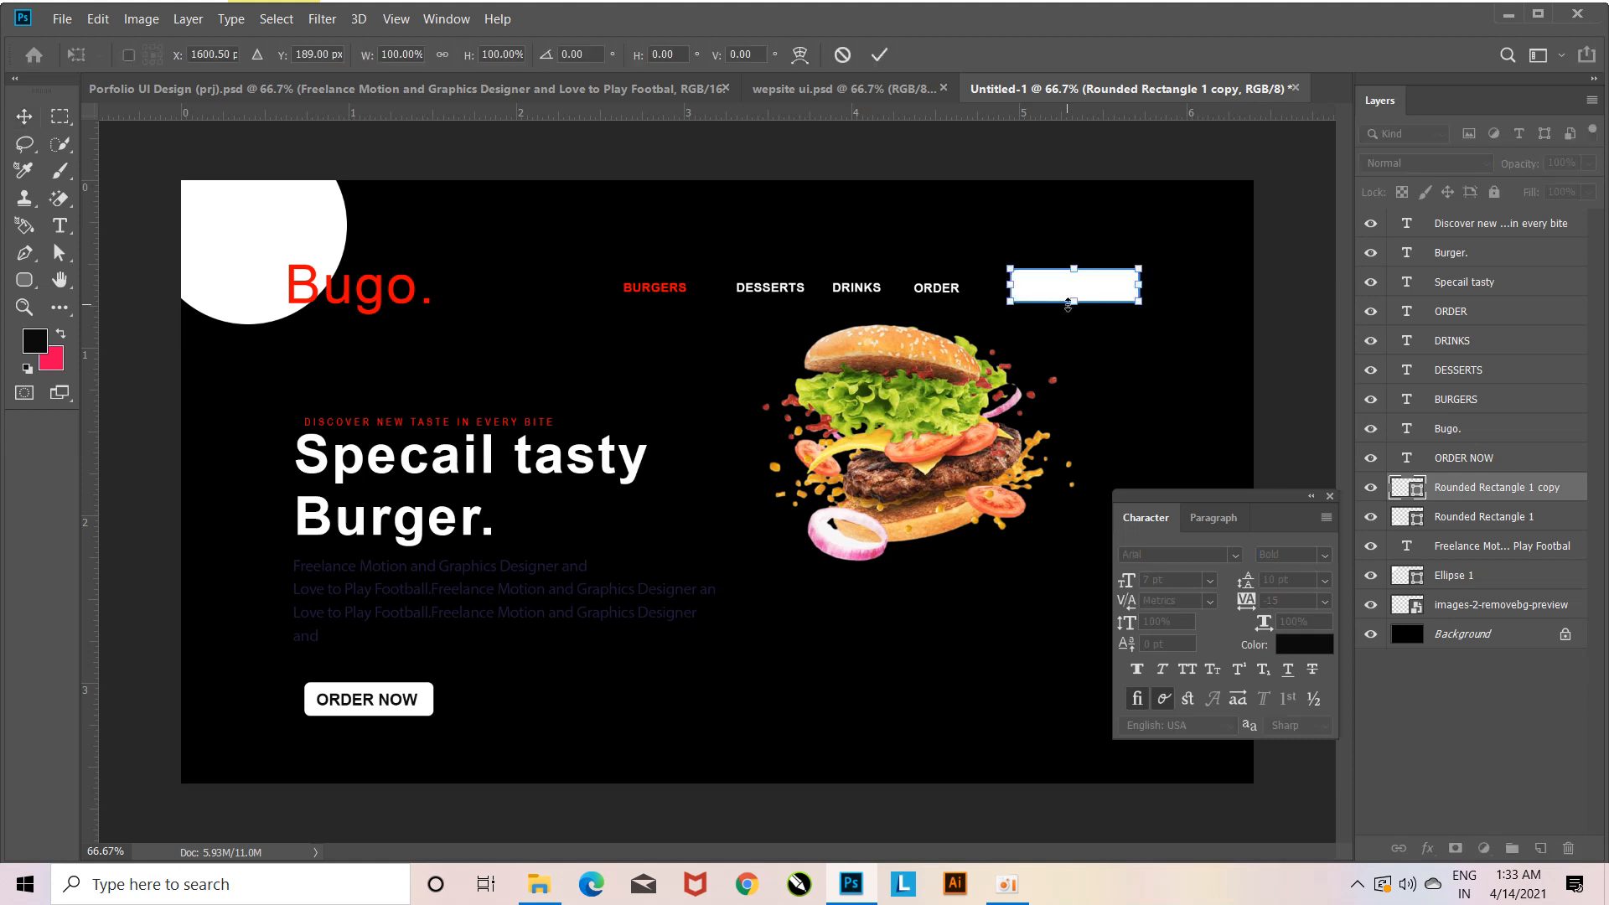
drag(1138, 303, 1113, 304)
key(Return)
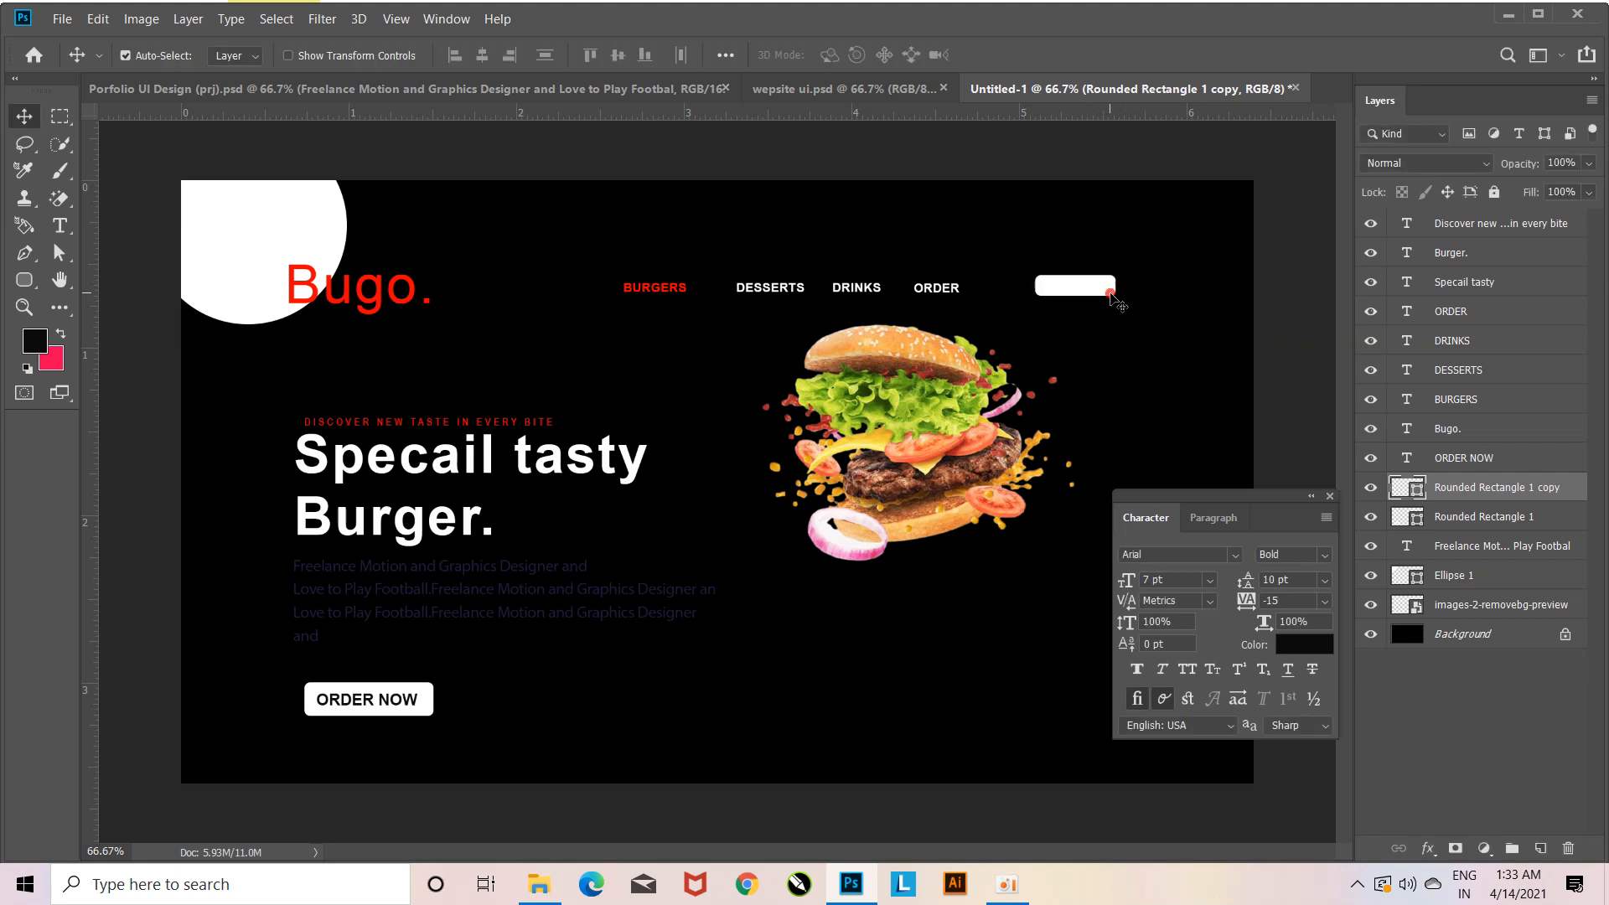
mouse_move(1077, 299)
mouse_down()
mouse_move(990, 293)
mouse_move(1136, 295)
mouse_move(1081, 295)
mouse_move(1095, 294)
mouse_up()
Place the 6478-200 user icon image, scale it to about 11%, and move it onto the small white button.
click(539, 884)
drag(1190, 469, 876, 557)
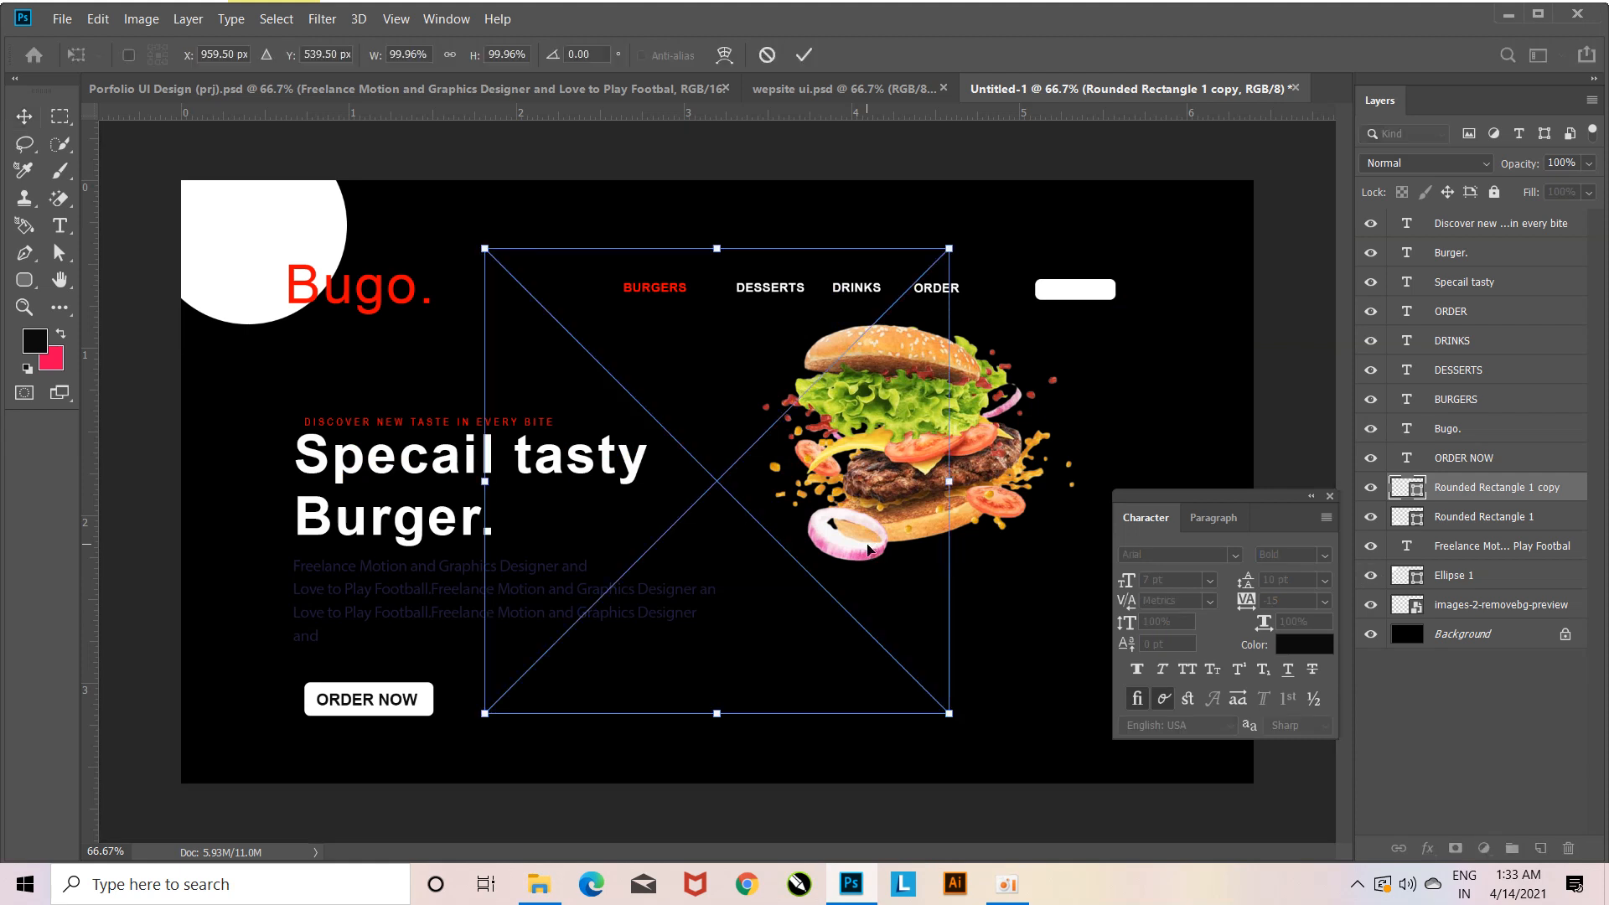
drag(947, 712, 833, 615)
key(ctrl+z)
drag(949, 713, 842, 515)
key(Return)
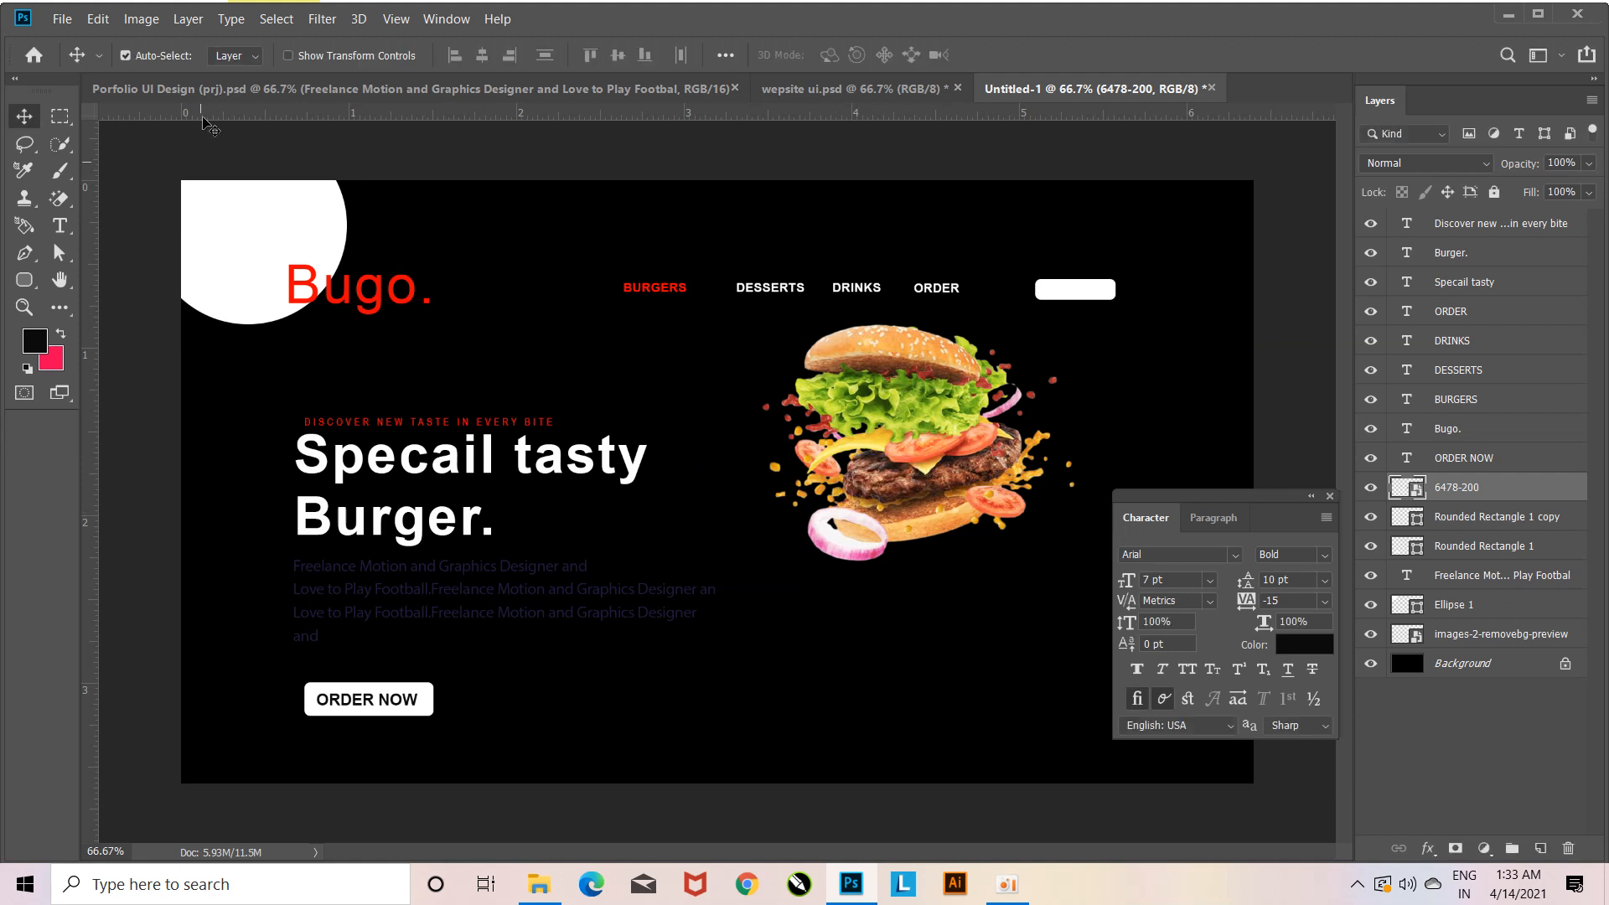
click(167, 56)
drag(714, 494, 1059, 286)
Resize the small white button in the navigation row, making it narrower and keeping it a slim pill behind the icon.
click(173, 56)
click(1106, 291)
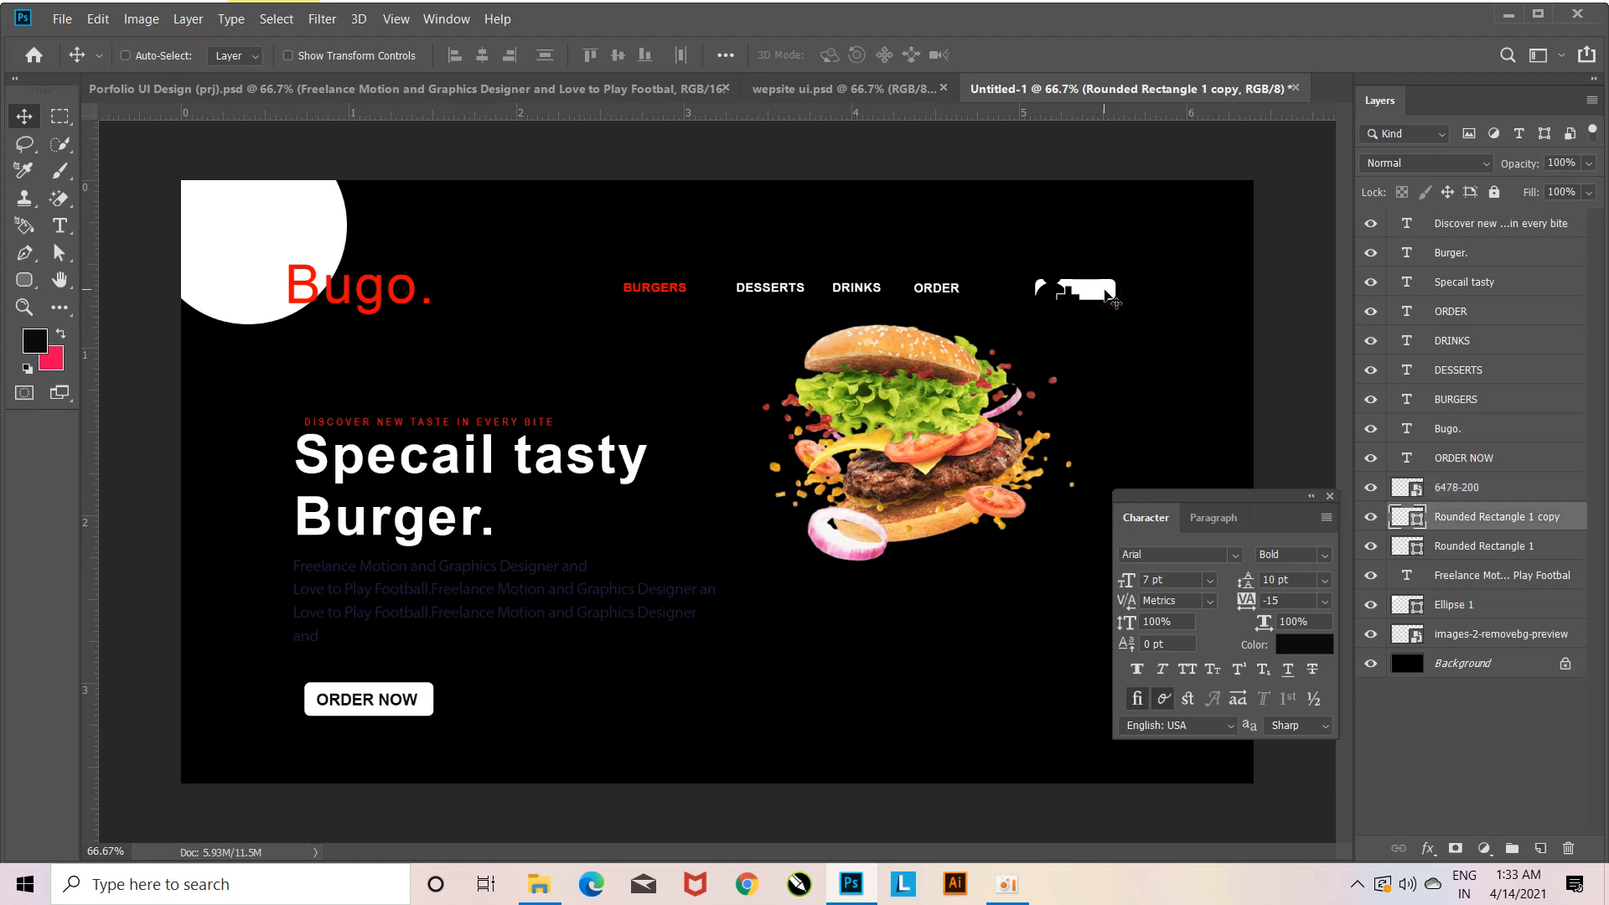
key(ctrl+plus)
drag(1104, 290, 570, 637)
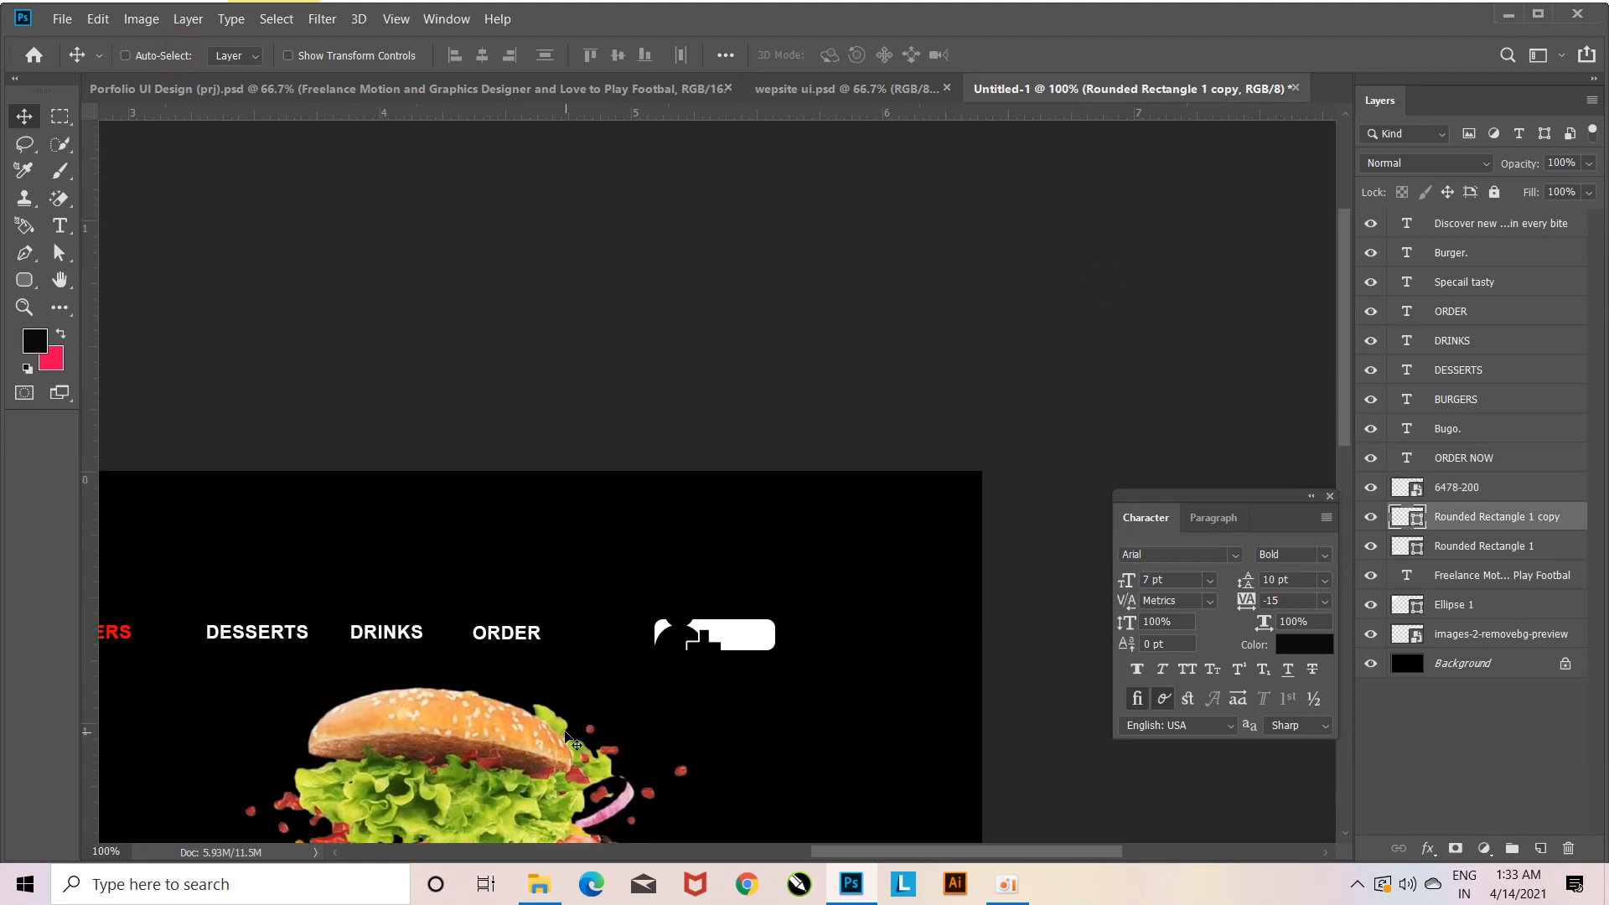
key(ctrl+plus)
scroll(822, 704, down, 4)
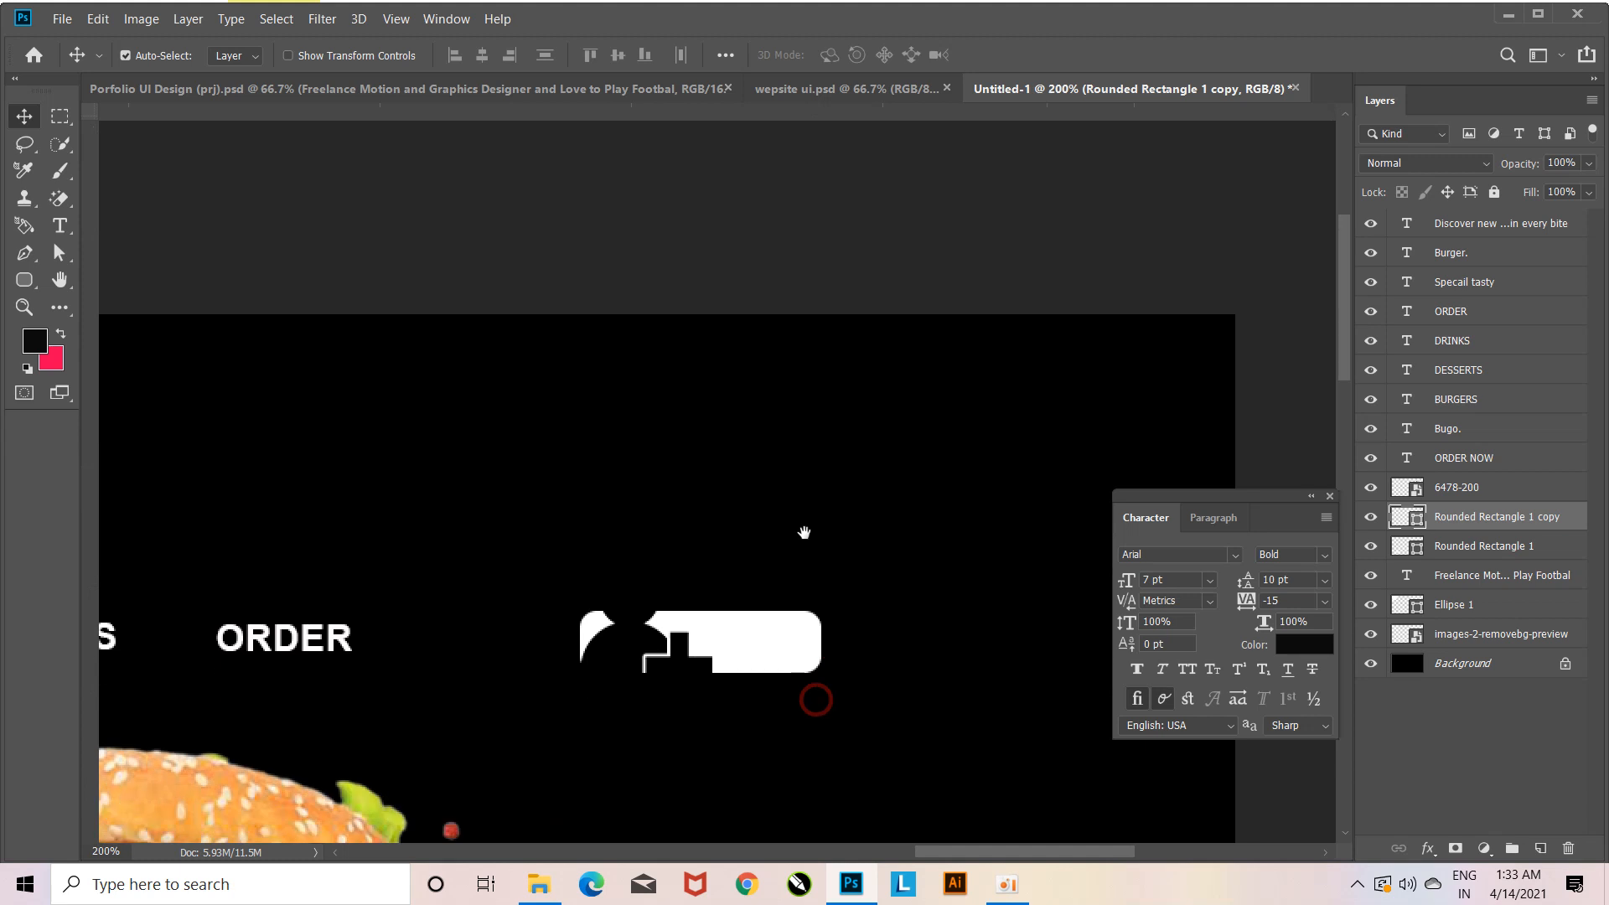
click(802, 619)
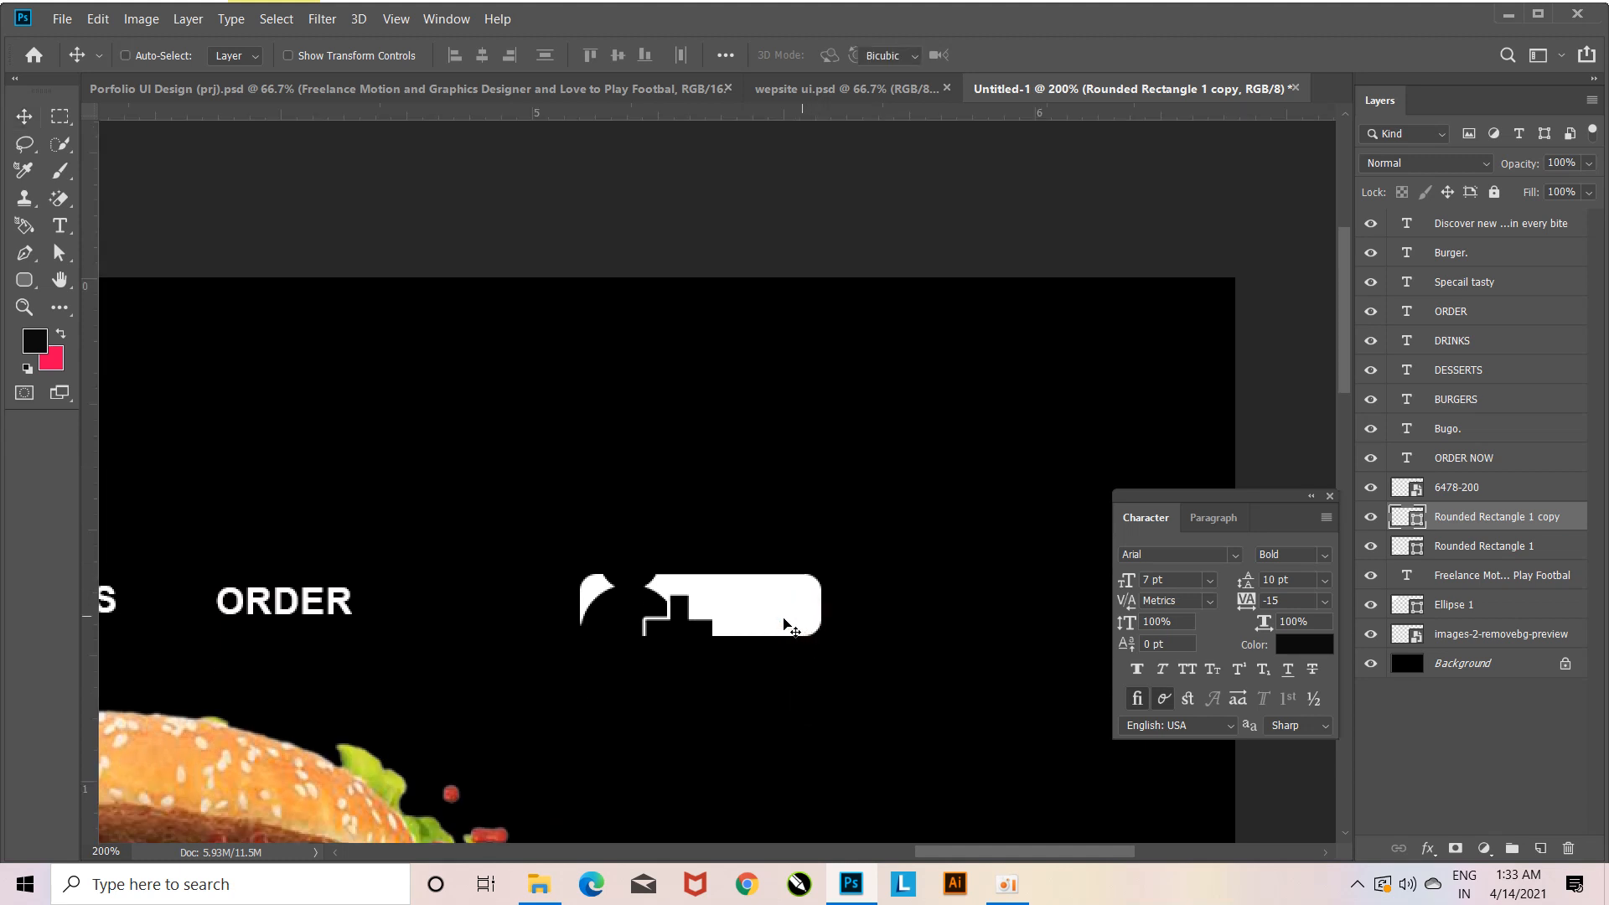
key(ctrl+t)
drag(700, 637, 699, 648)
drag(842, 648, 792, 670)
click(666, 610)
key(ctrl+z)
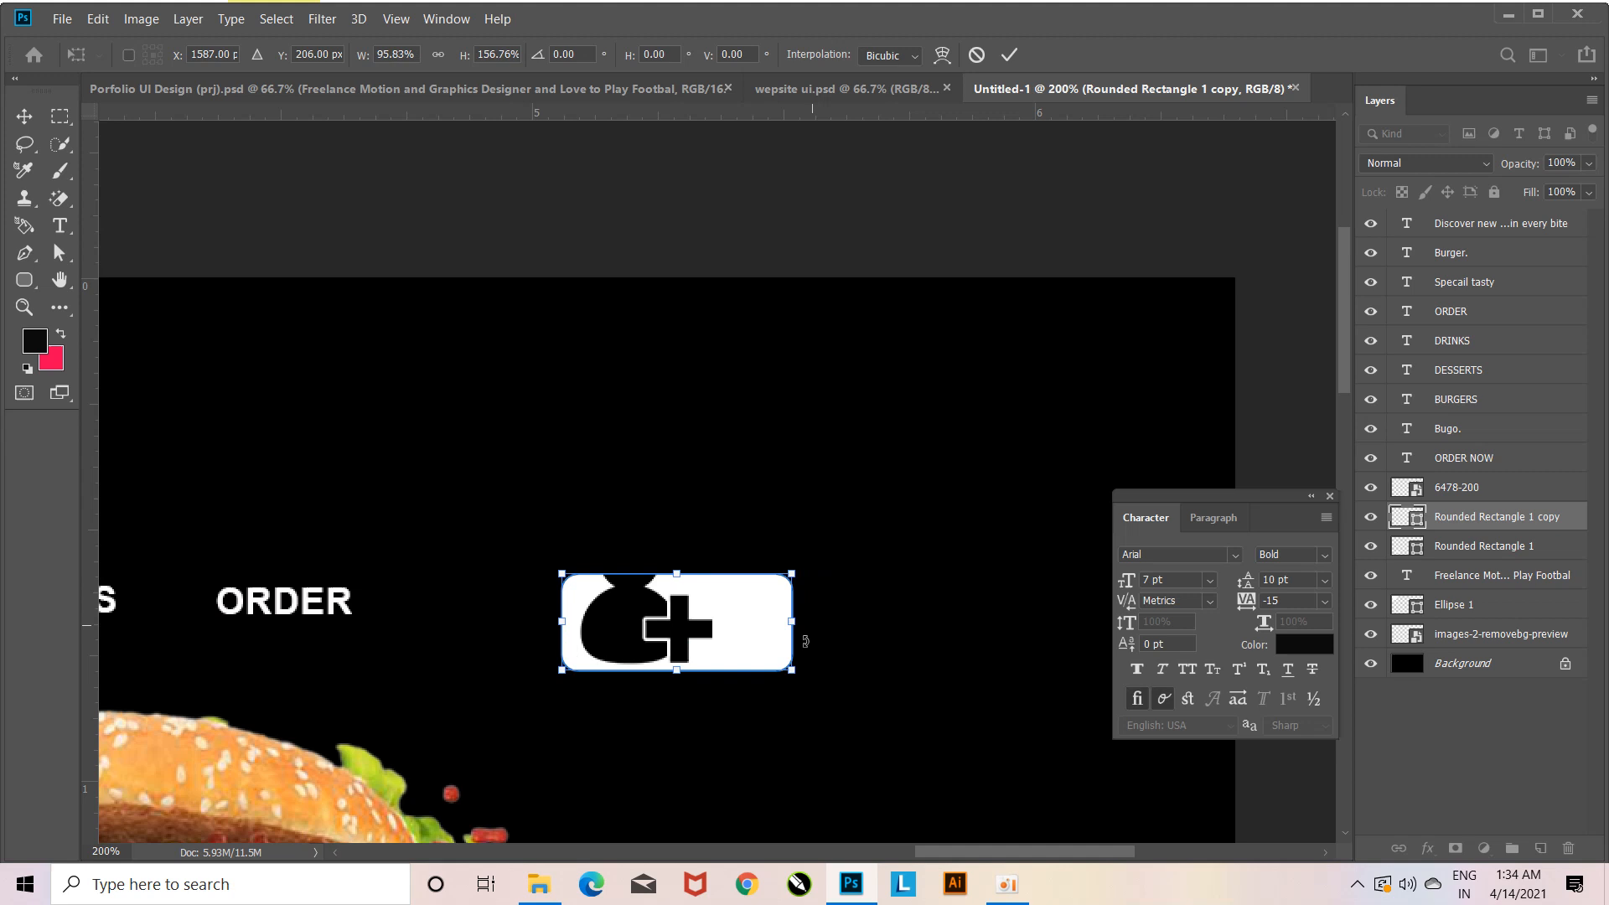
drag(684, 665, 756, 597)
key(Return)
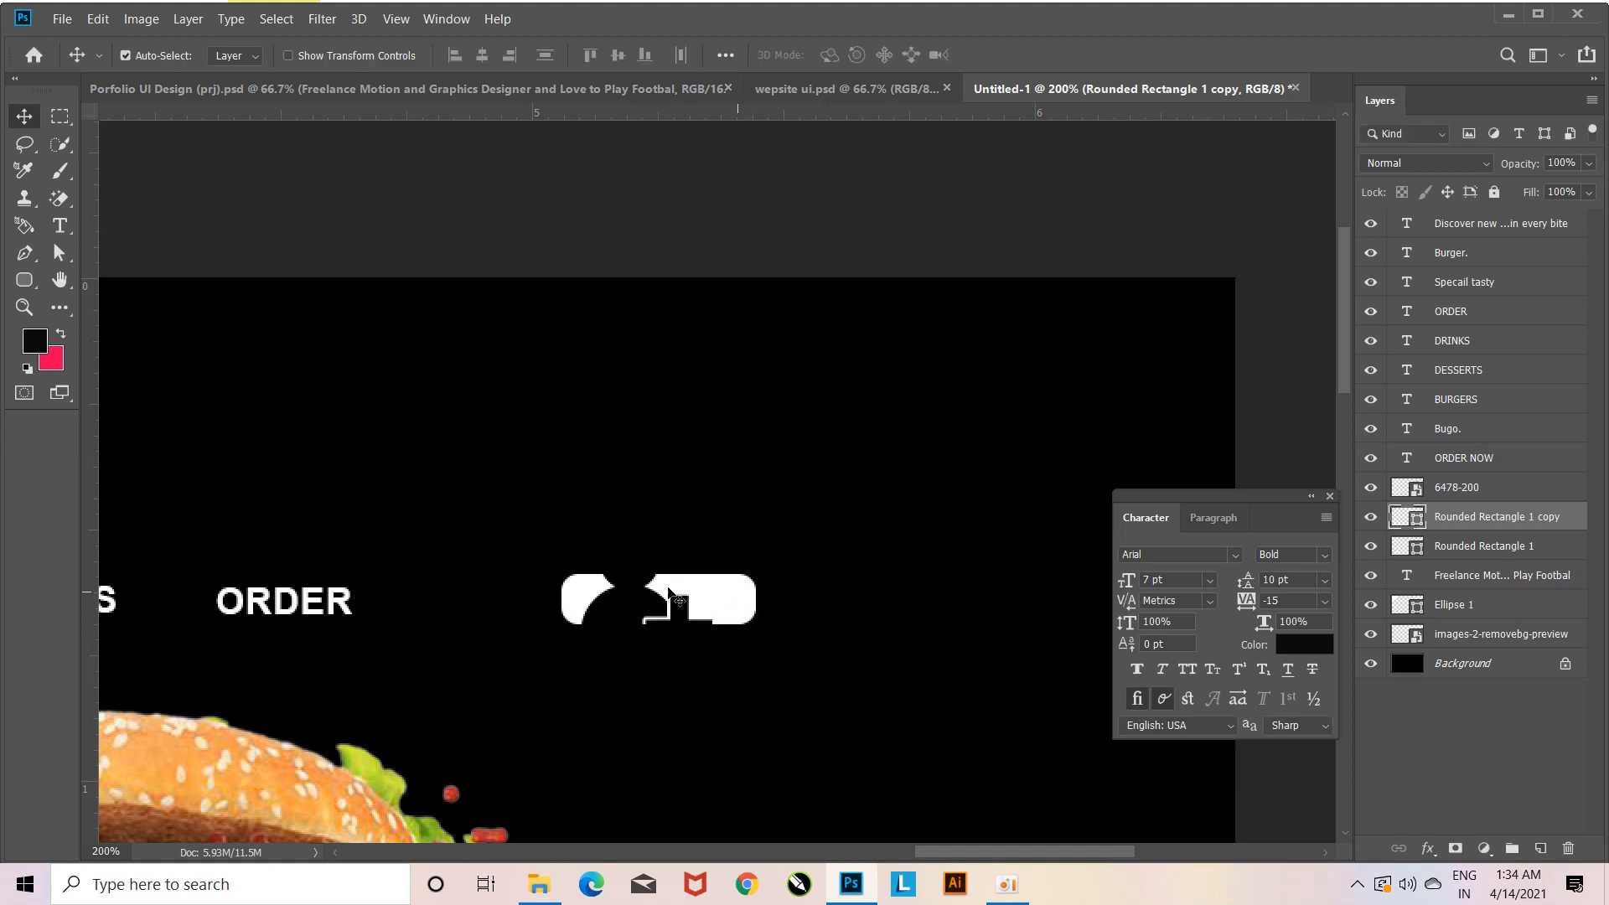
Scale down the user icon to fit inside the small white button and nudge it toward the button's left end.
click(626, 620)
key(ctrl+t)
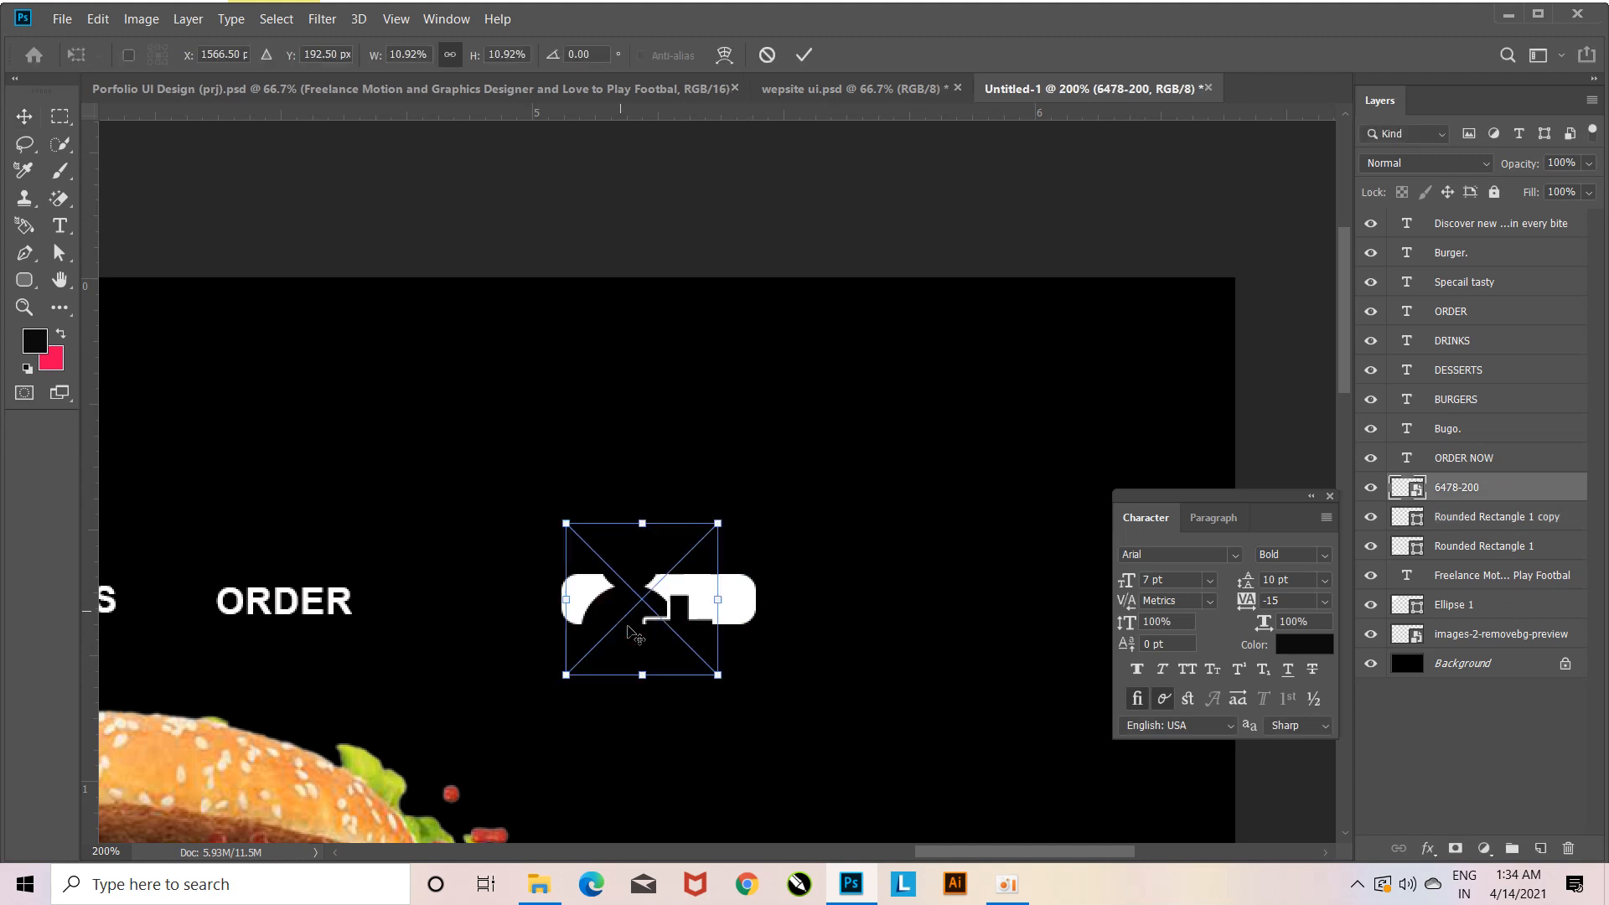
drag(718, 676, 637, 638)
key(Return)
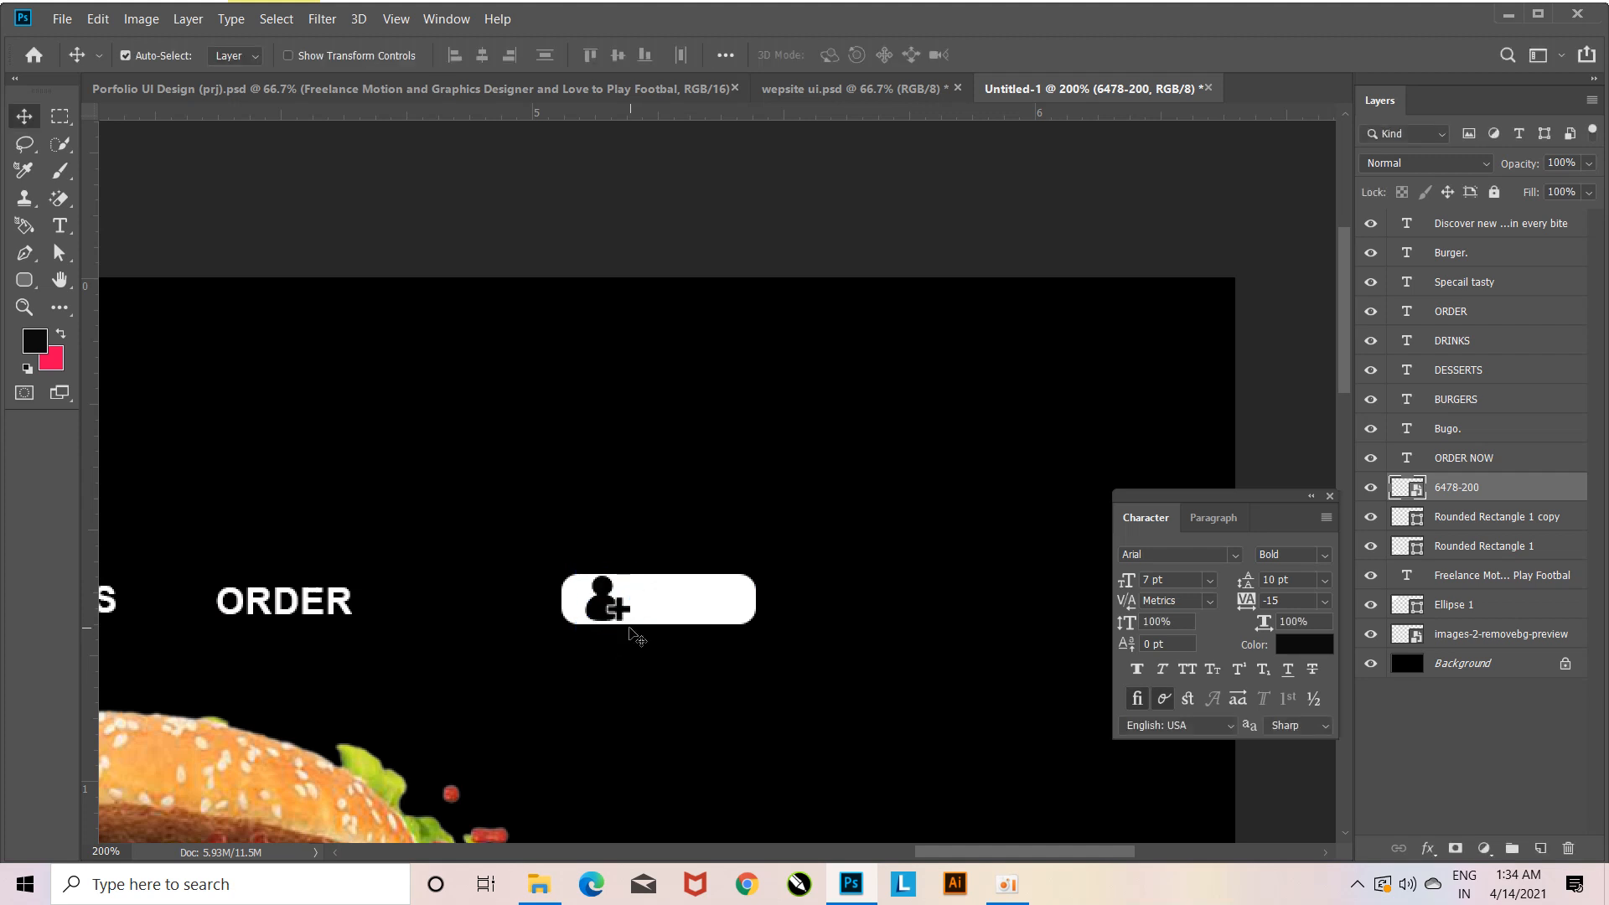
key(Left)
key(Left)
key(Left)
key(Left)
Add the text "Sign in" on the empty canvas above the small white button.
click(60, 225)
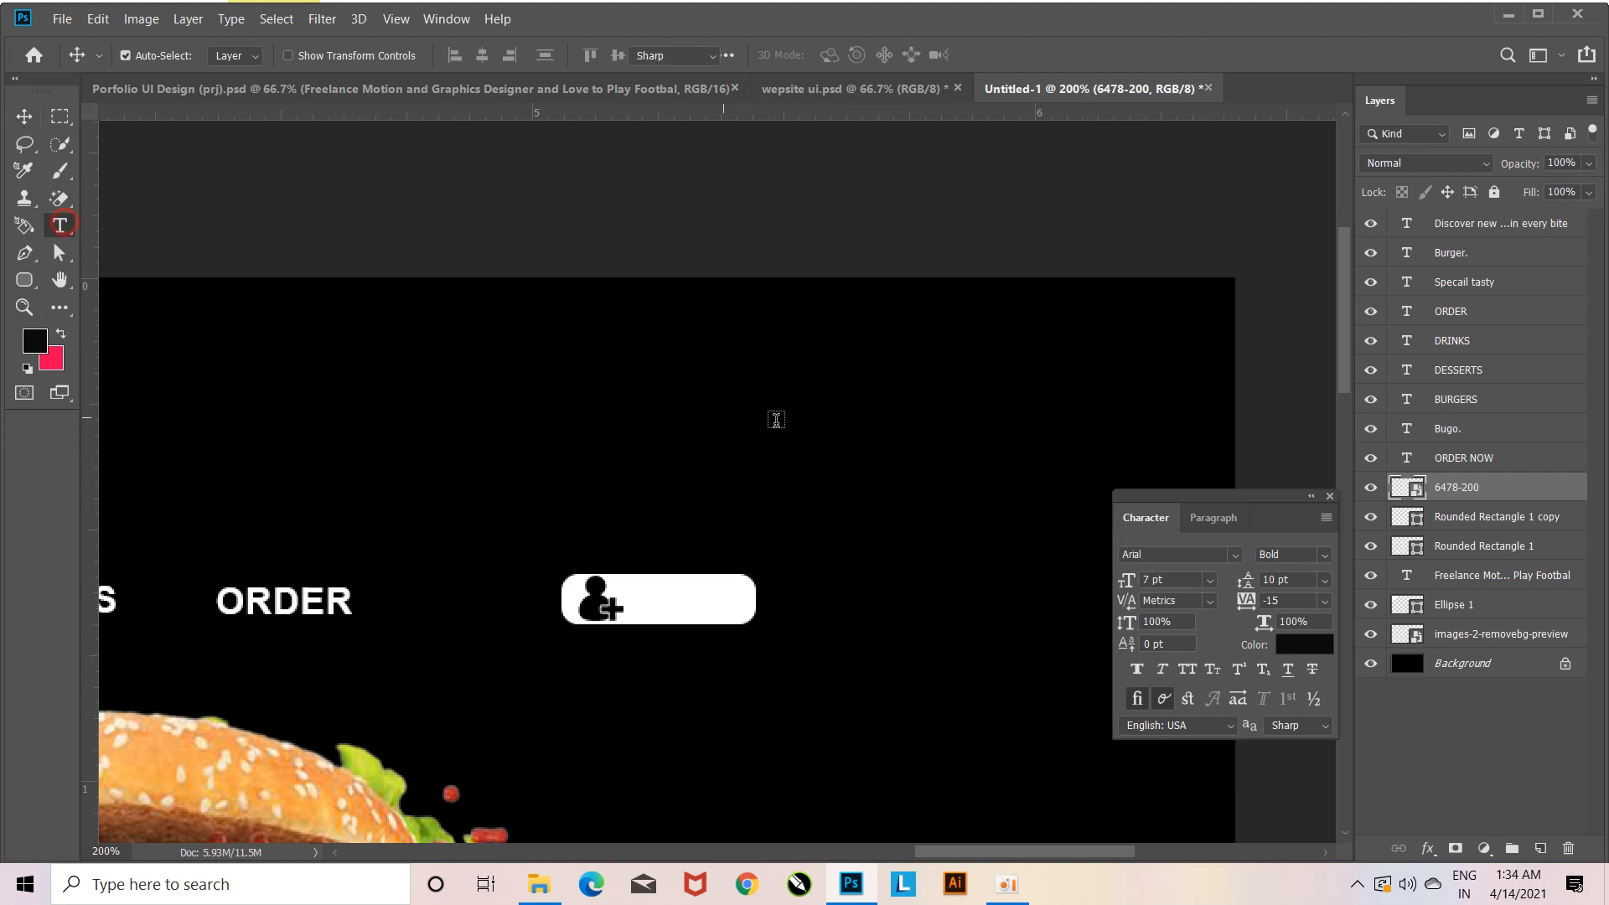
click(728, 443)
key(BackSpace)
text(S)
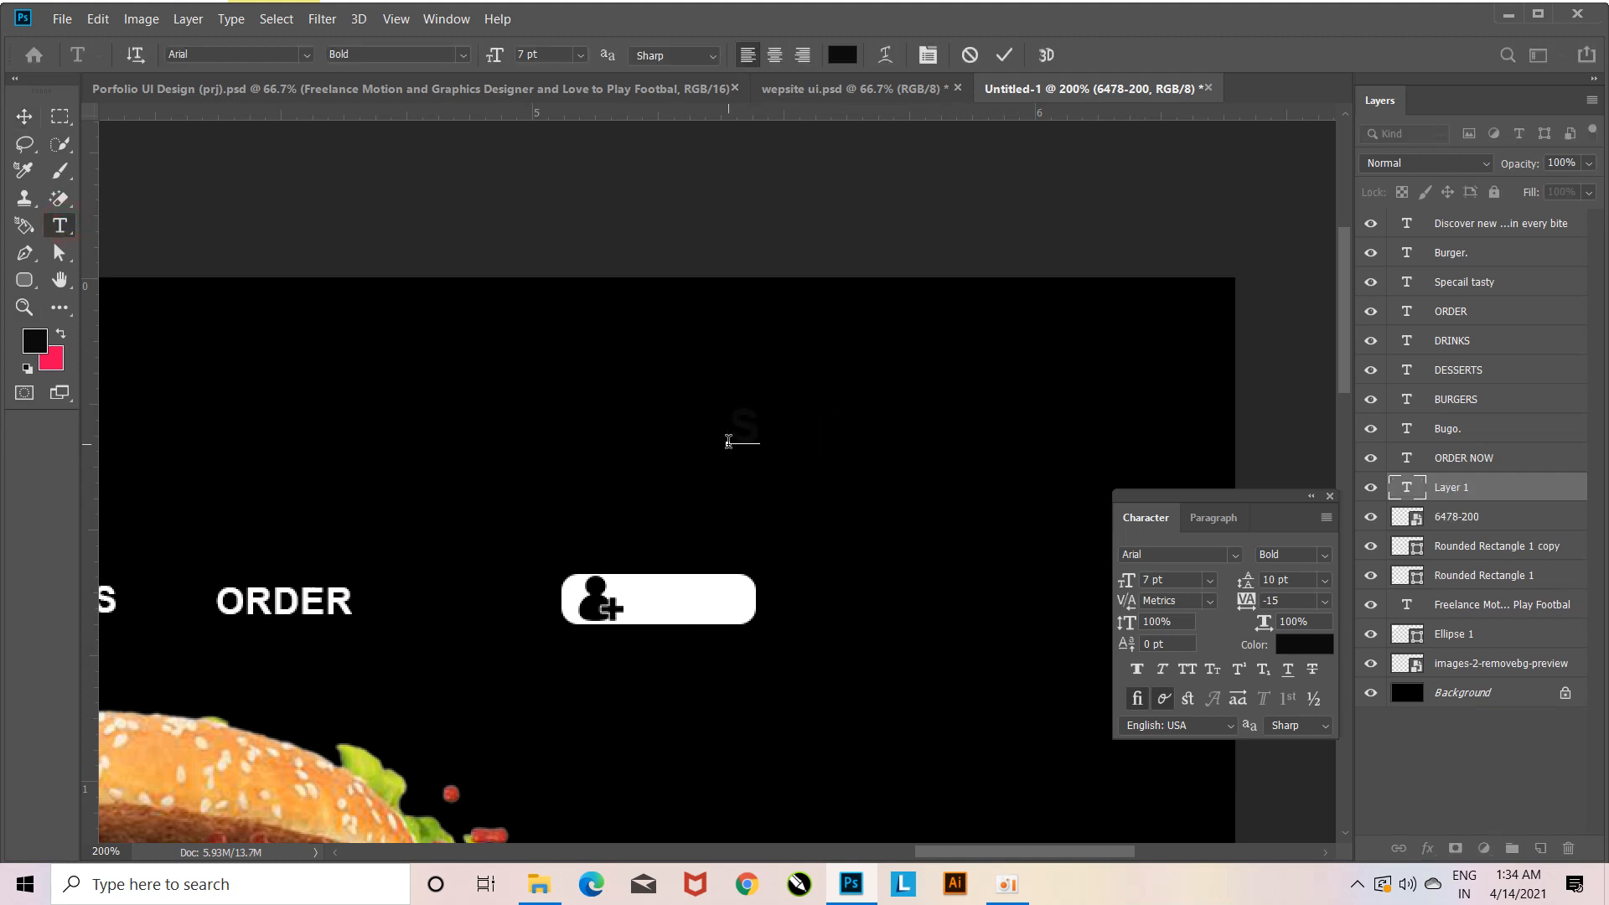
text(ign in)
key(ctrl+Return)
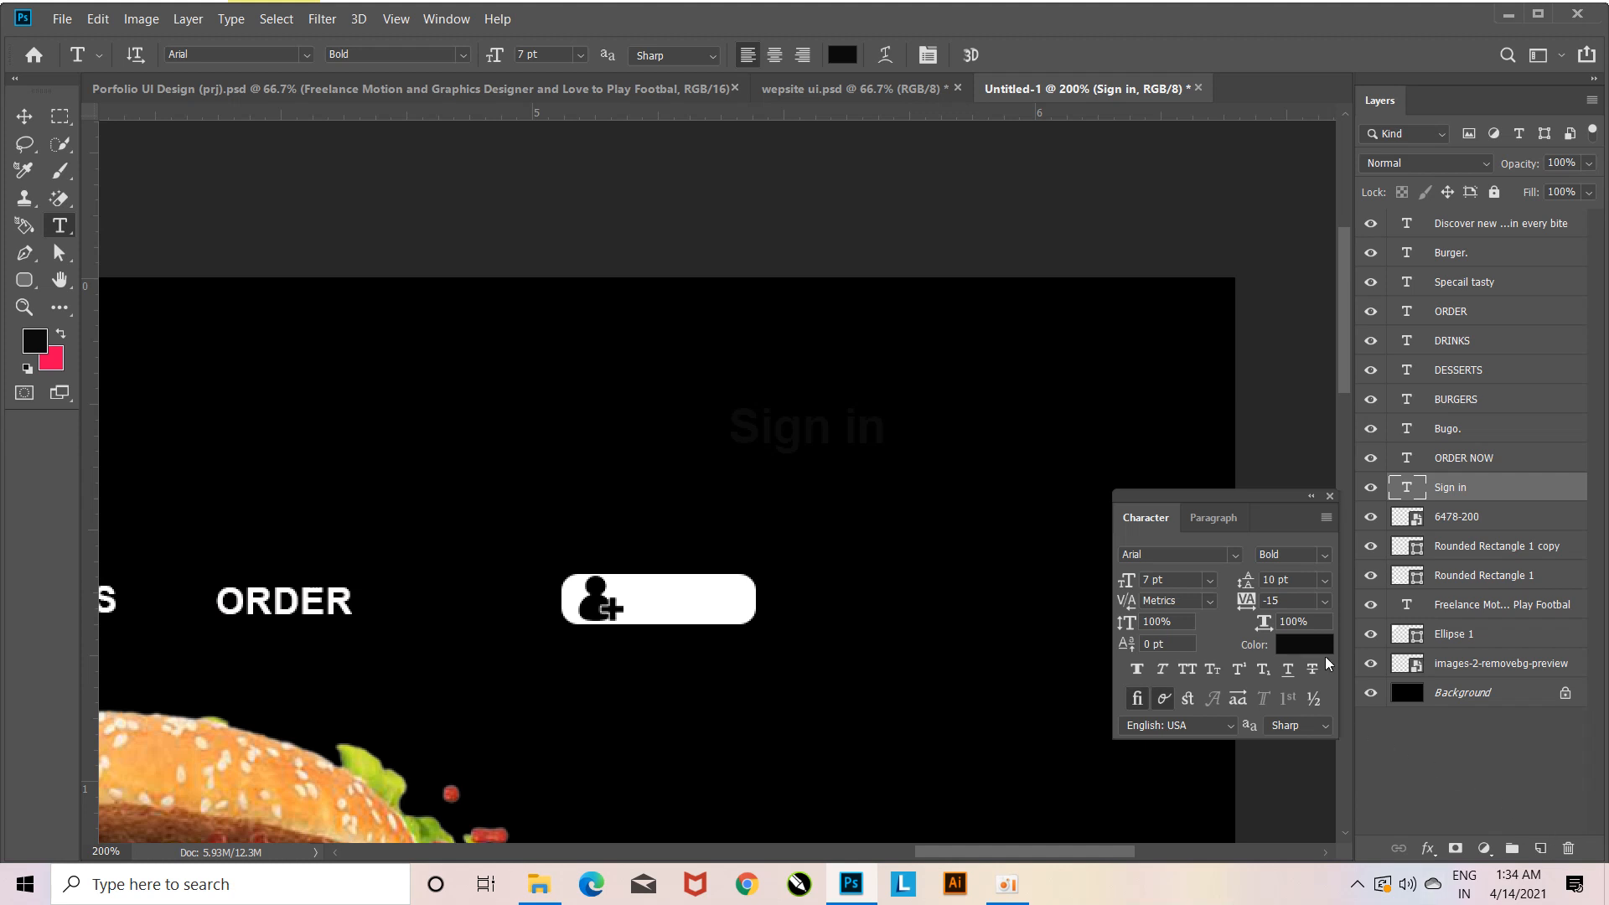
Set the "Sign in" text colour to white (ffffff).
click(1317, 656)
text(ffffff)
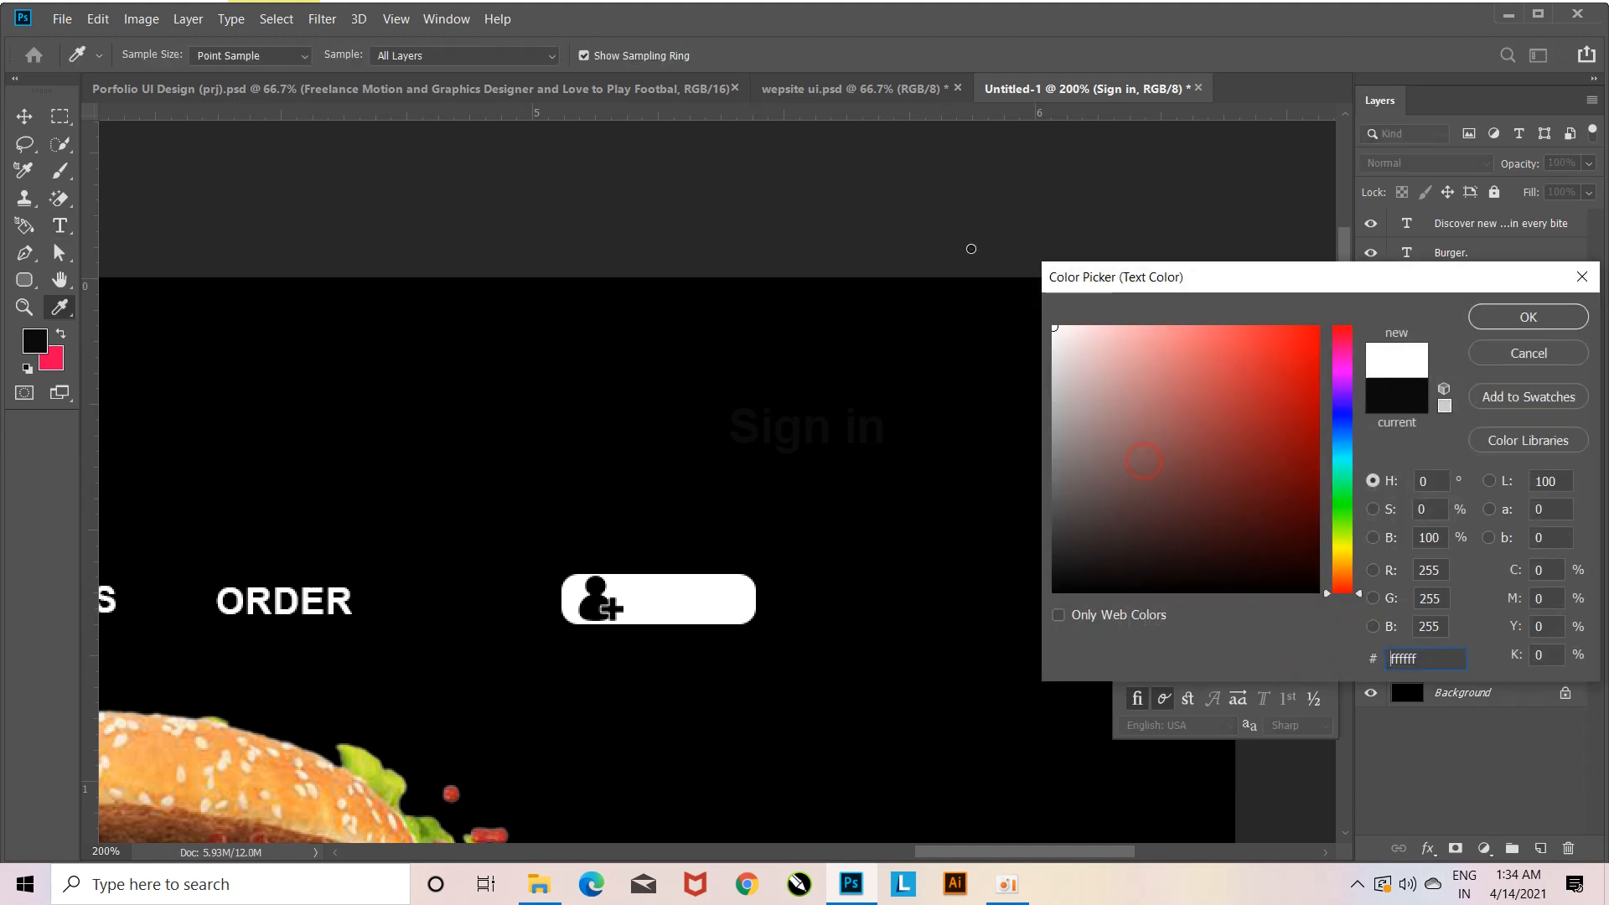
click(1534, 317)
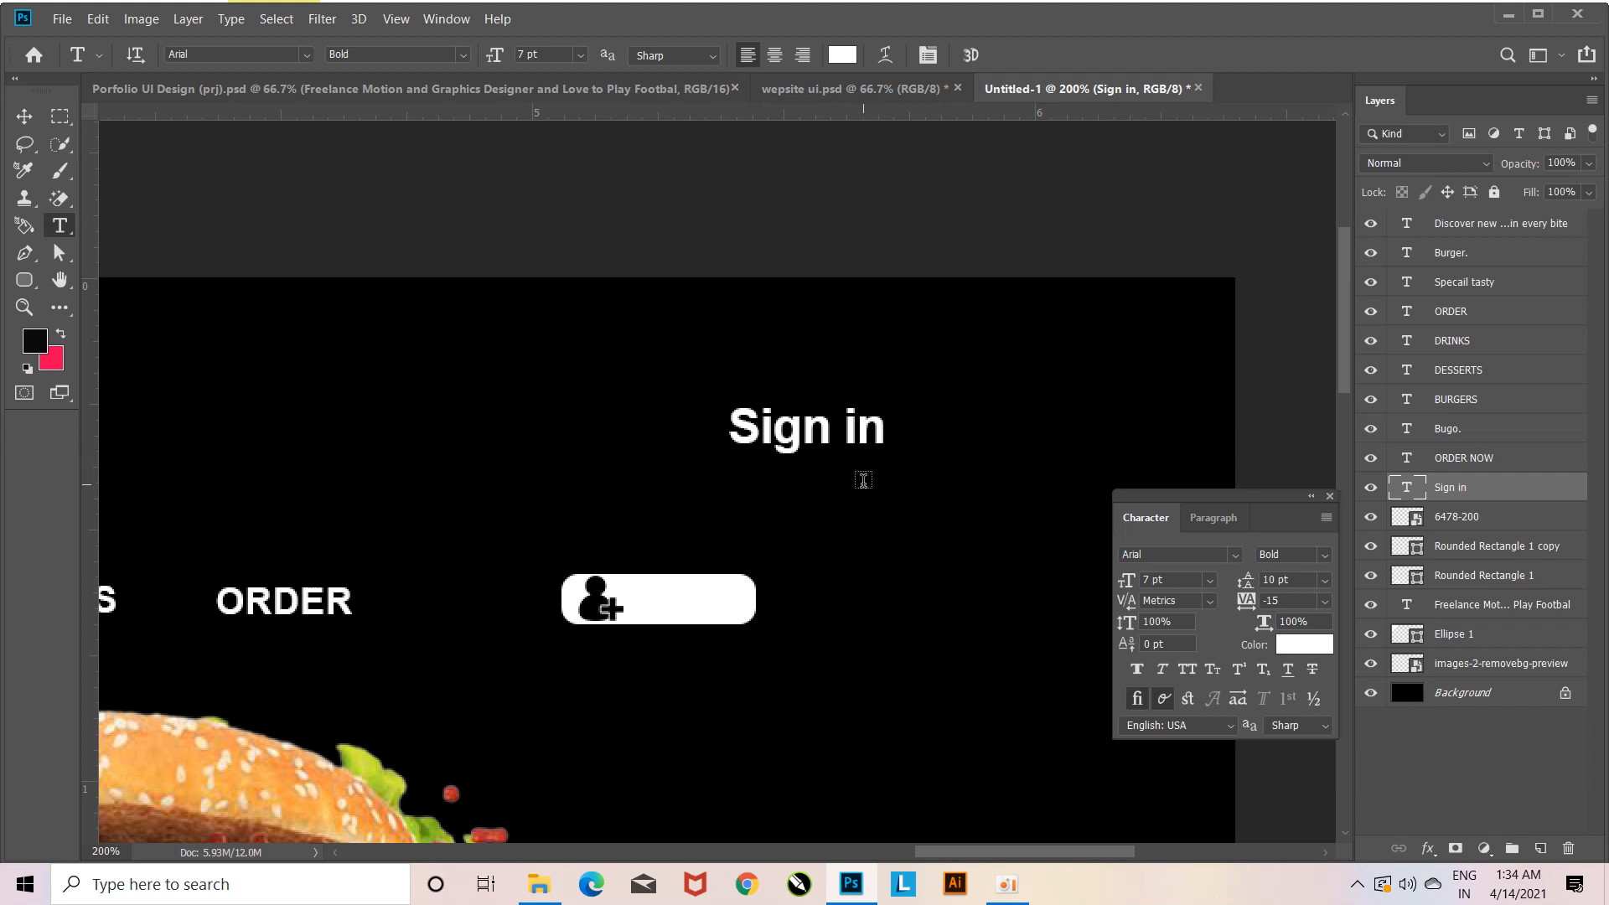
Scale the "Sign in" text down to about 30% and move it onto the small white button beside the user icon.
click(24, 115)
key(ctrl+t)
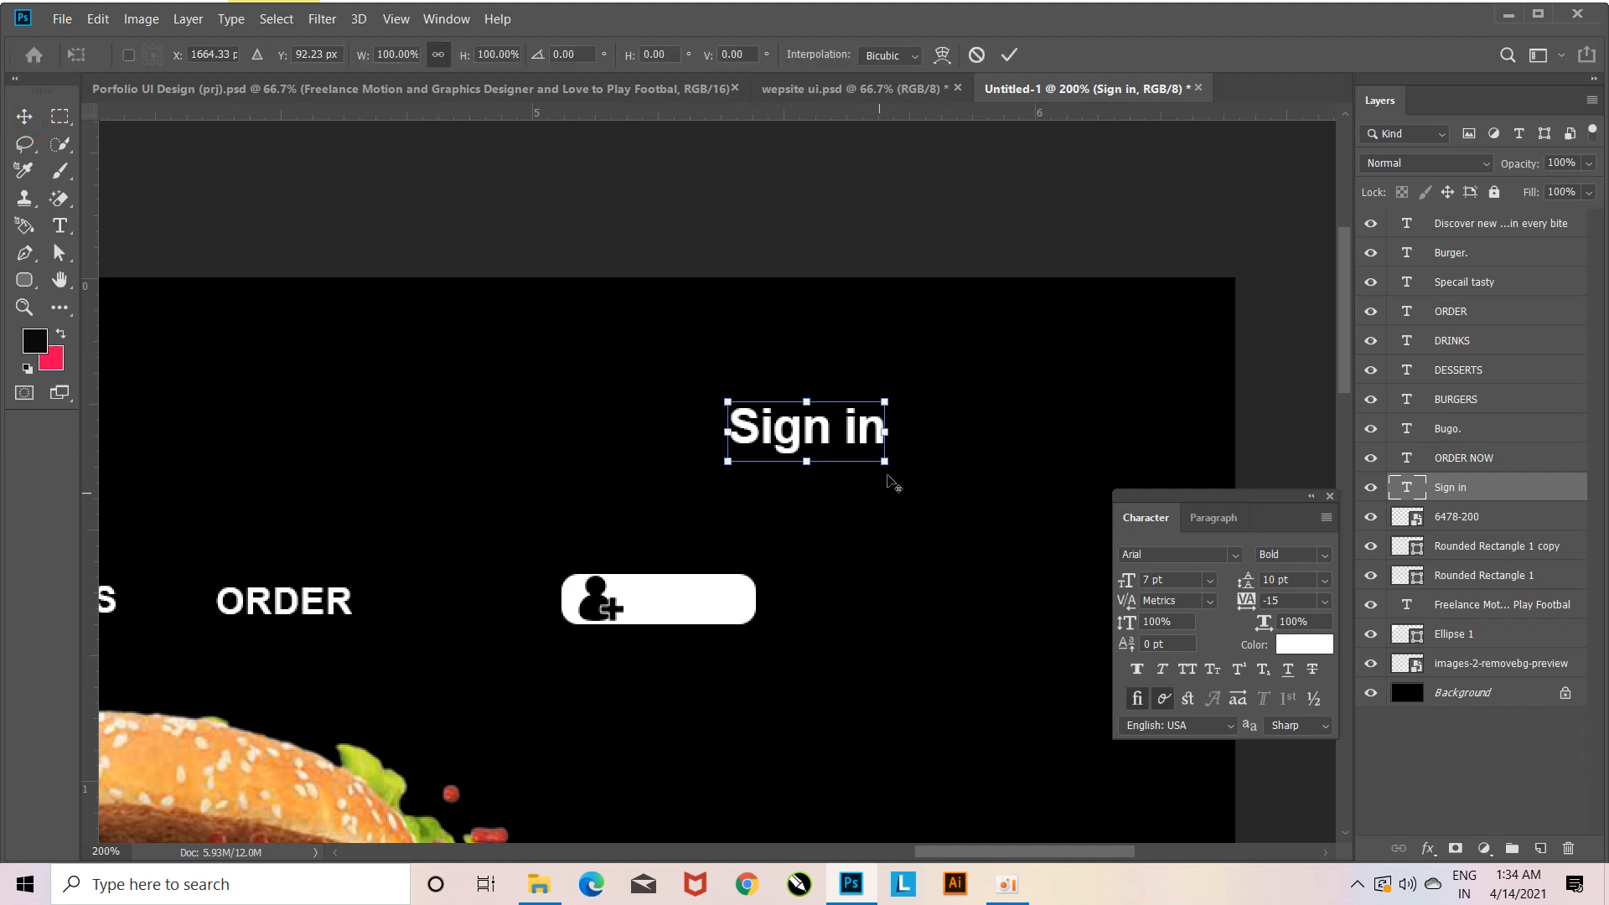
drag(885, 461, 834, 444)
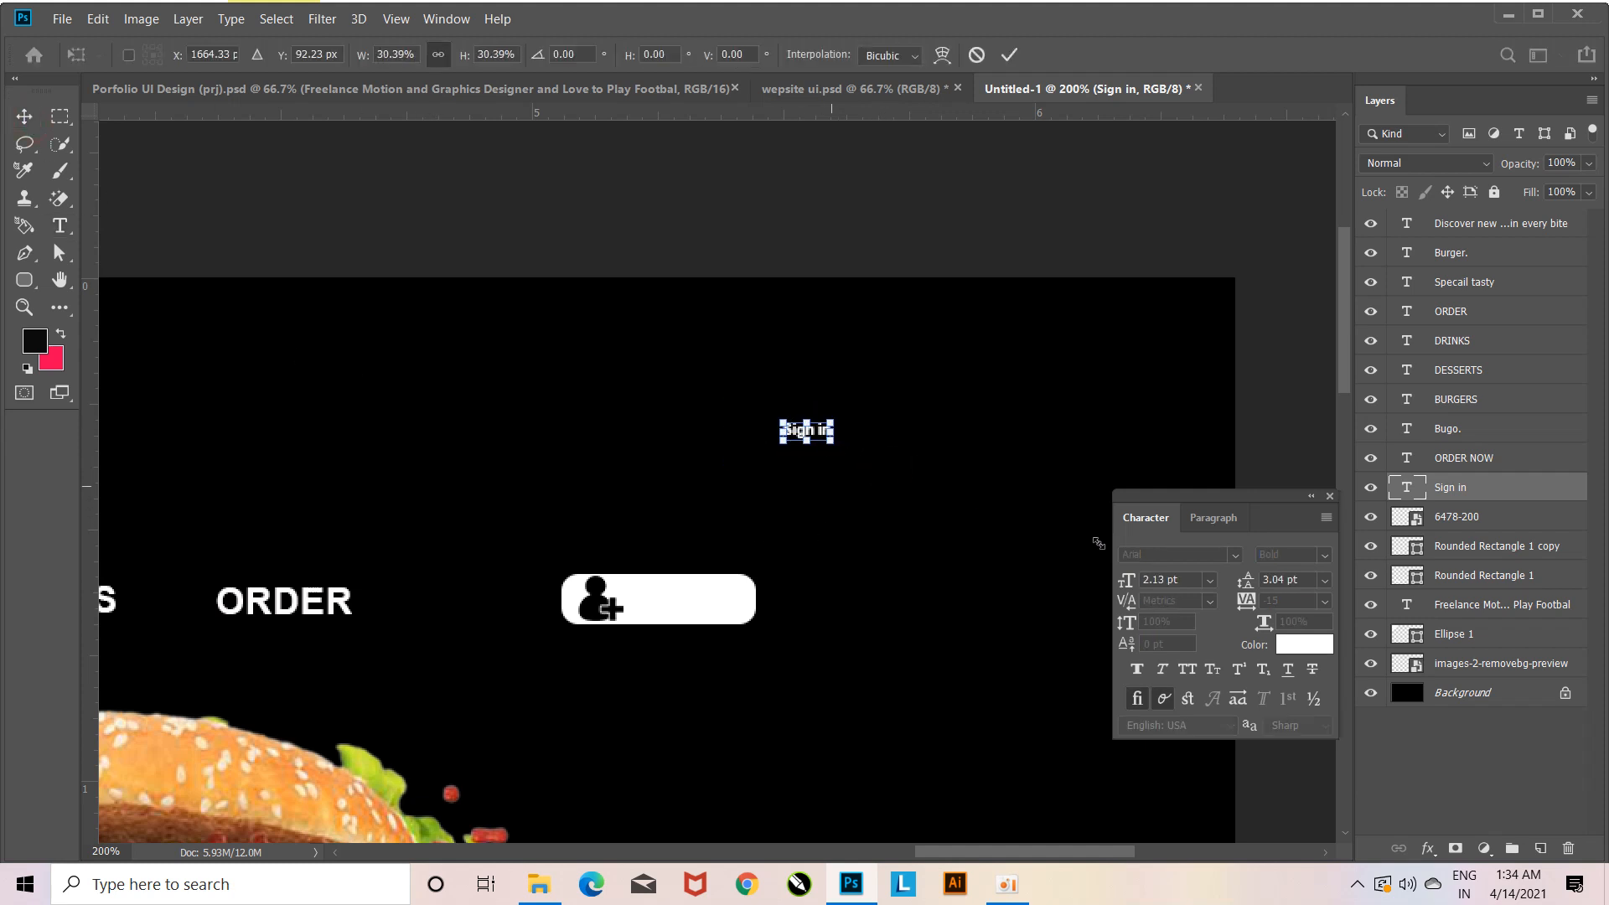
key(Return)
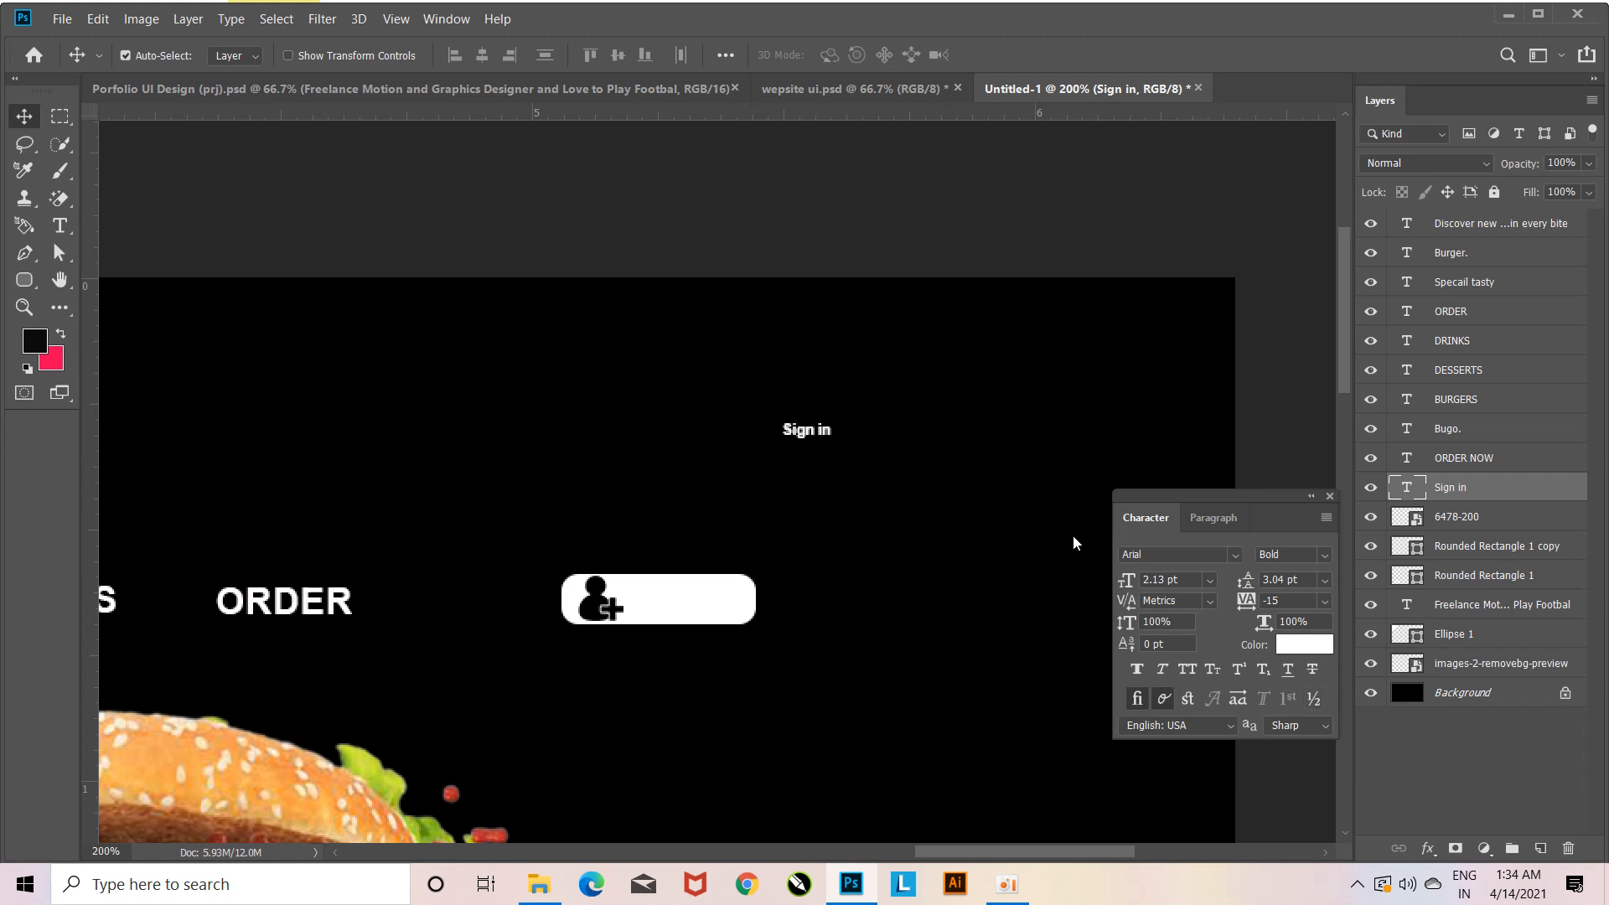
drag(801, 442, 672, 601)
Change the "Sign in" text colour to black (000000).
click(1313, 653)
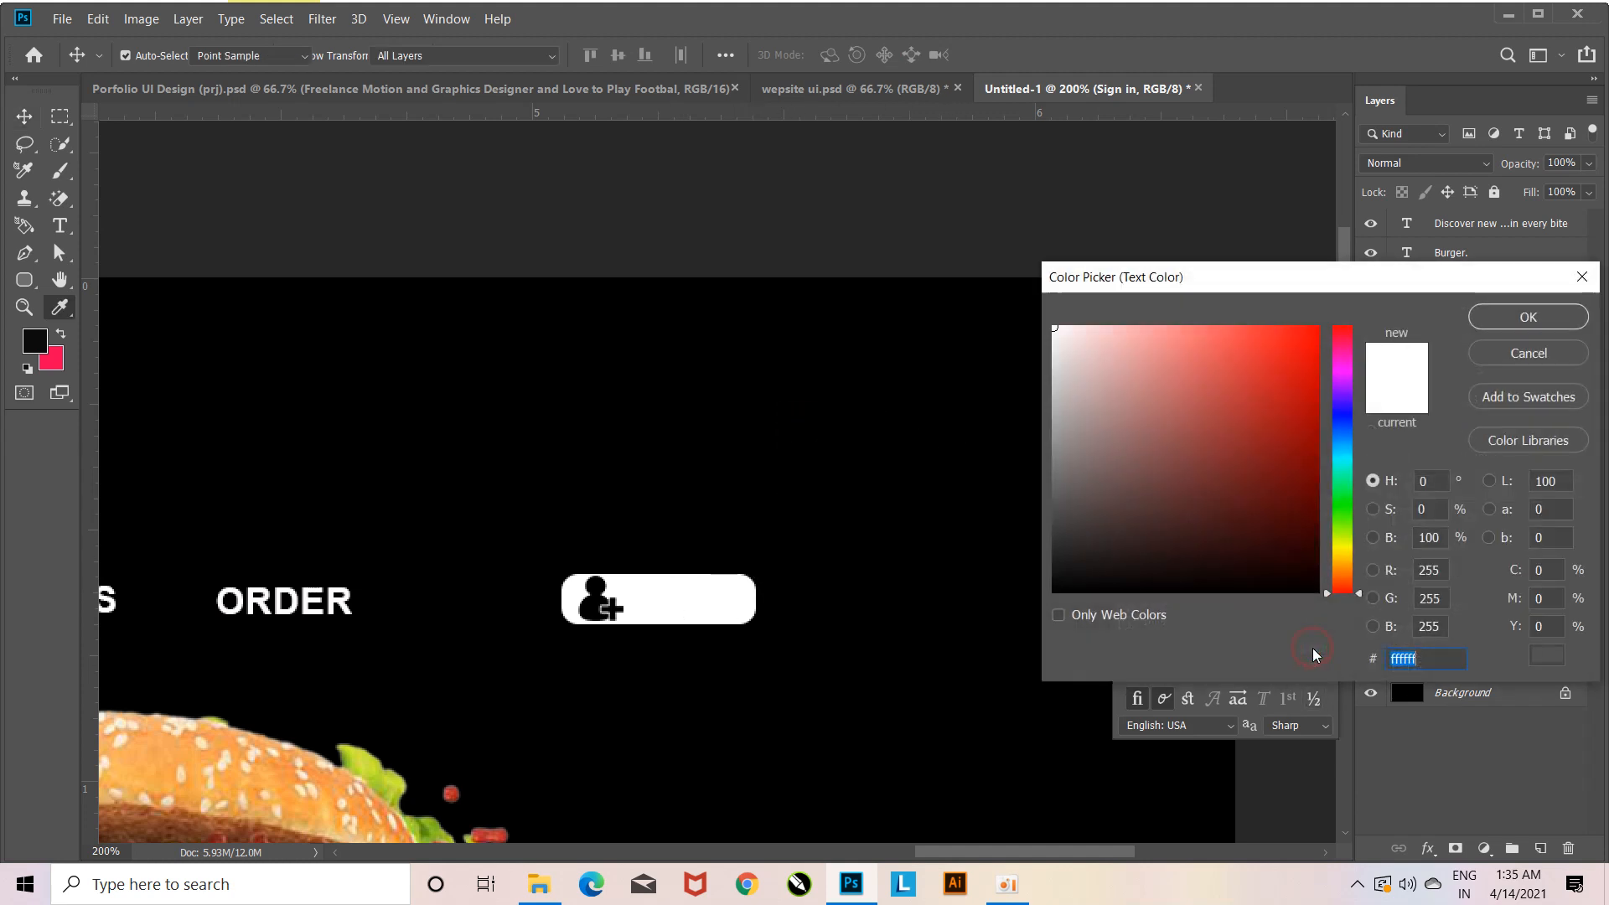
drag(1267, 477, 1316, 637)
click(1513, 318)
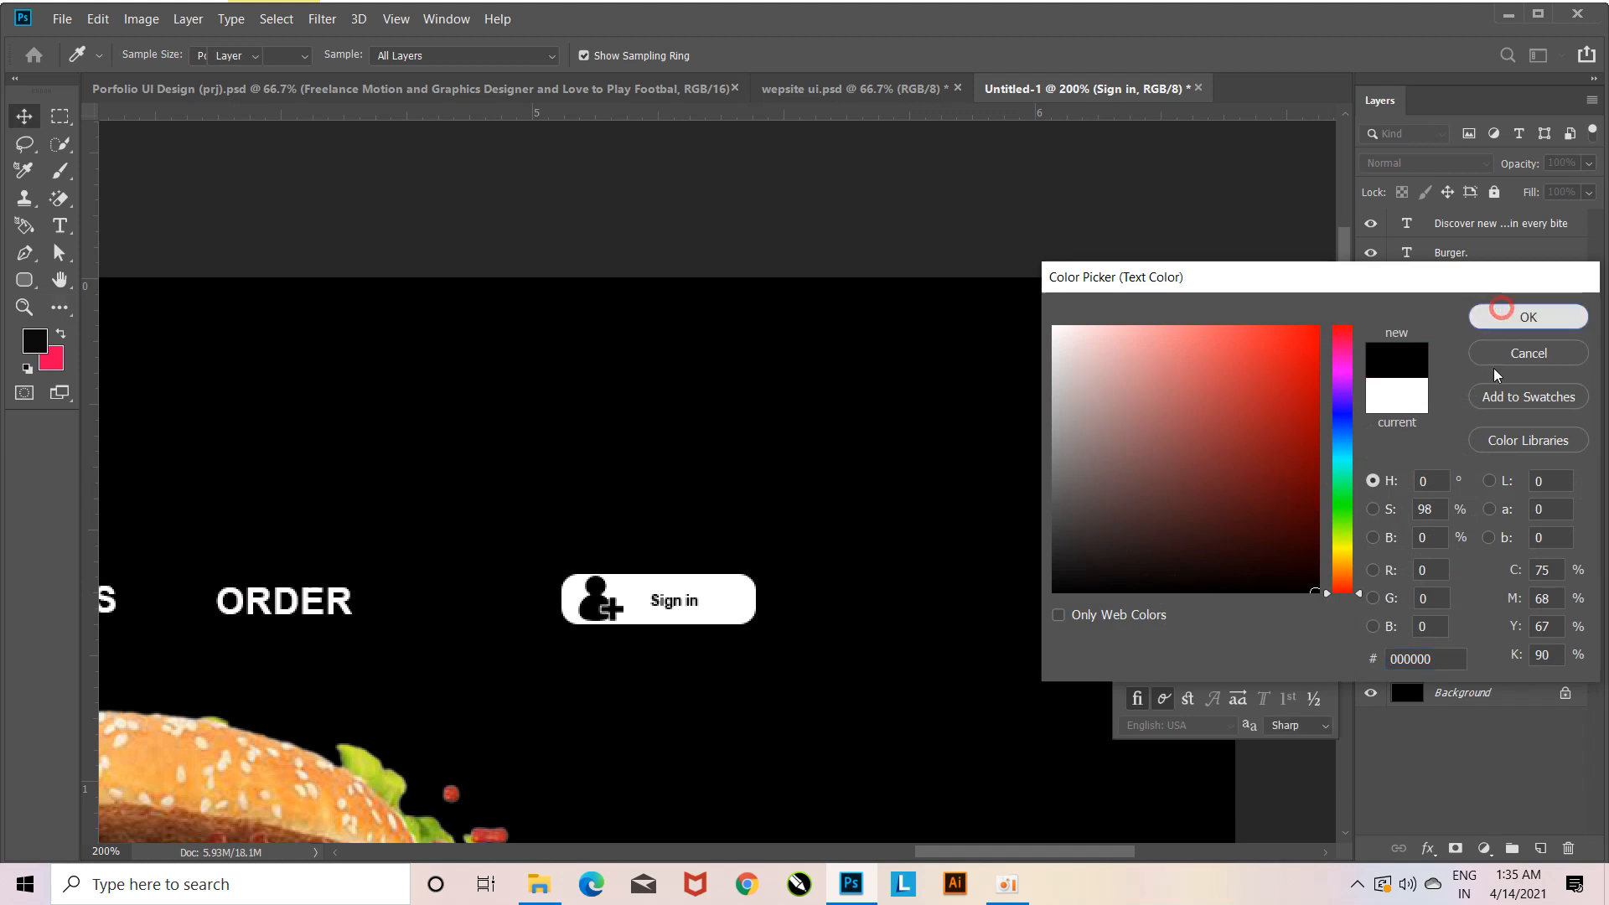
Enlarge the "Sign in" text to about 4.34 pt and nudge it right, clear of the user icon.
key(ctrl+t)
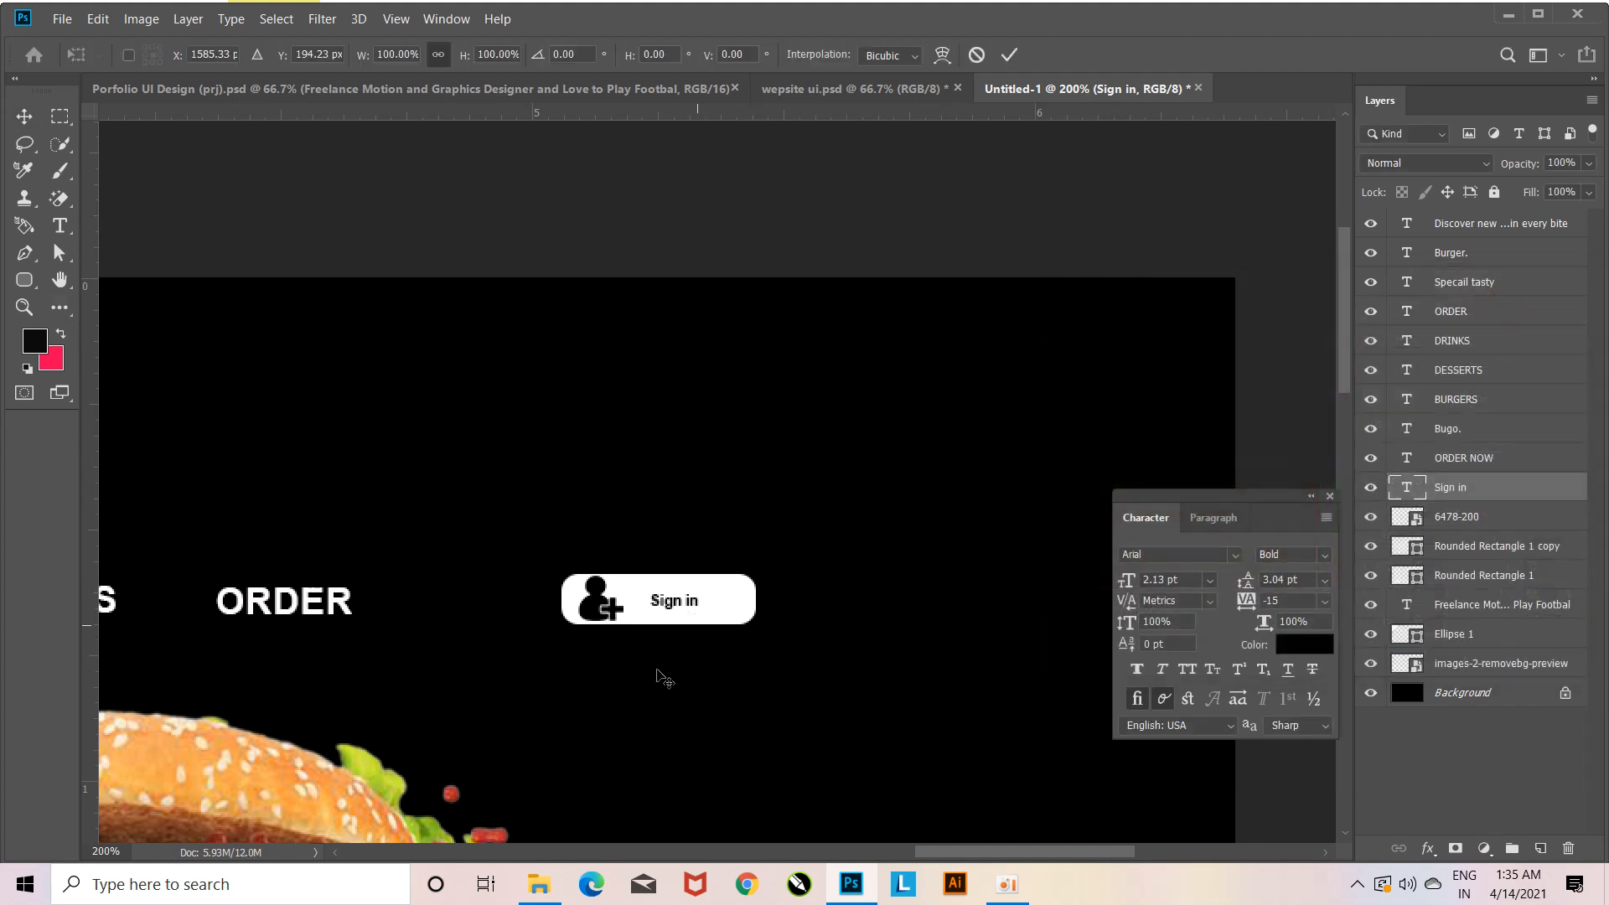
drag(703, 610, 736, 625)
key(Return)
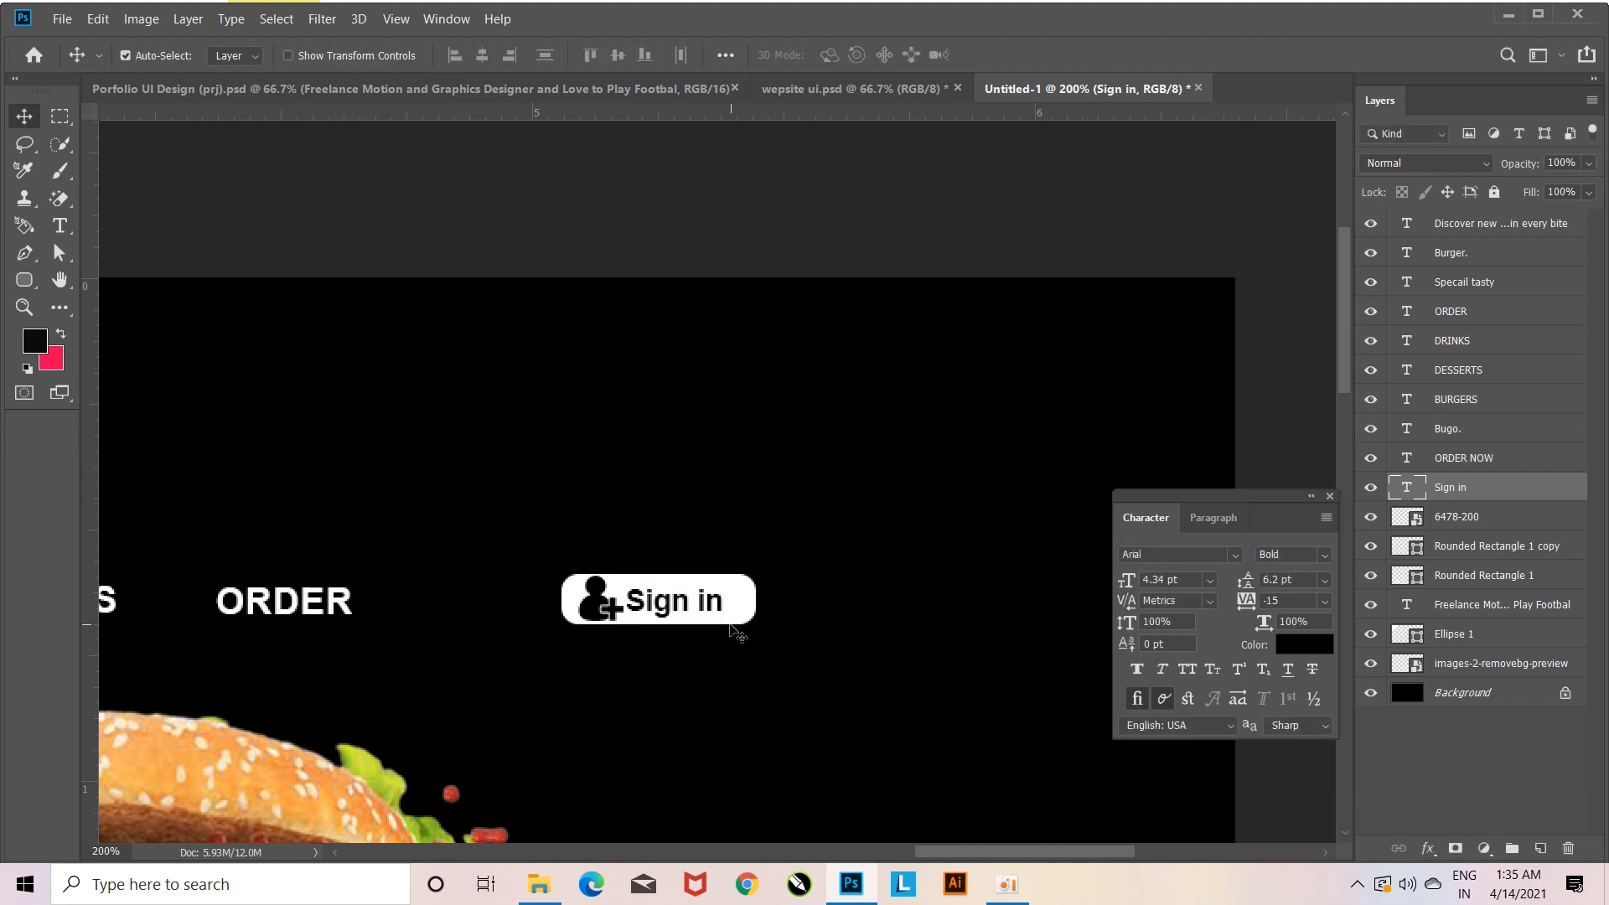
key(Right)
key(Right)
key(Right)
key(Right)
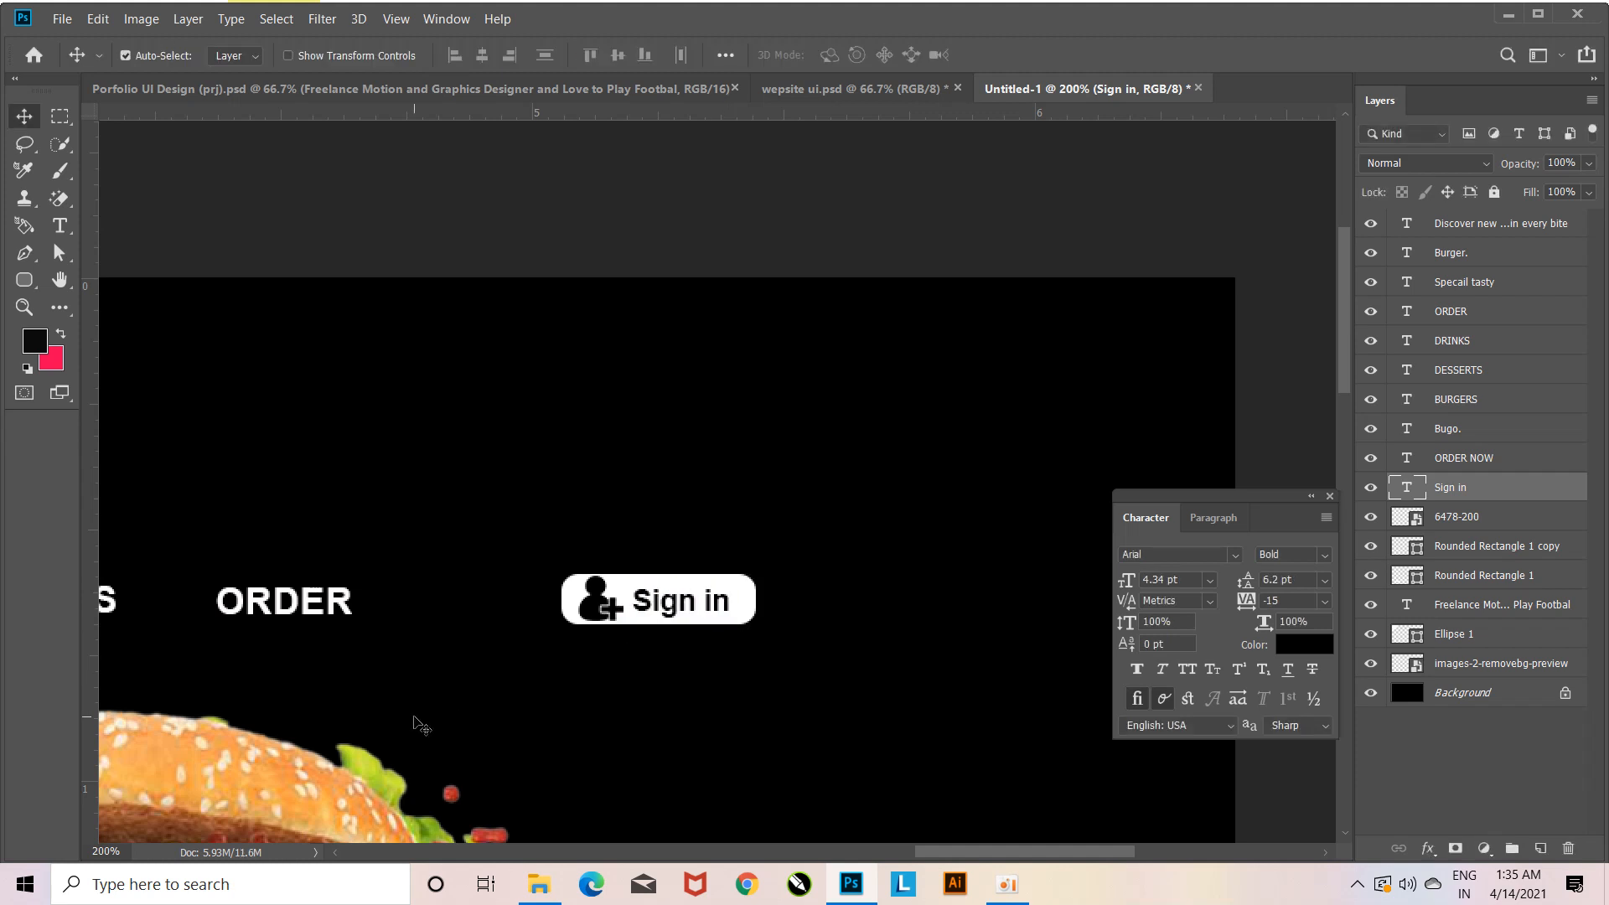
key(ctrl+minus)
key(ctrl+minus)
key(ctrl+minus)
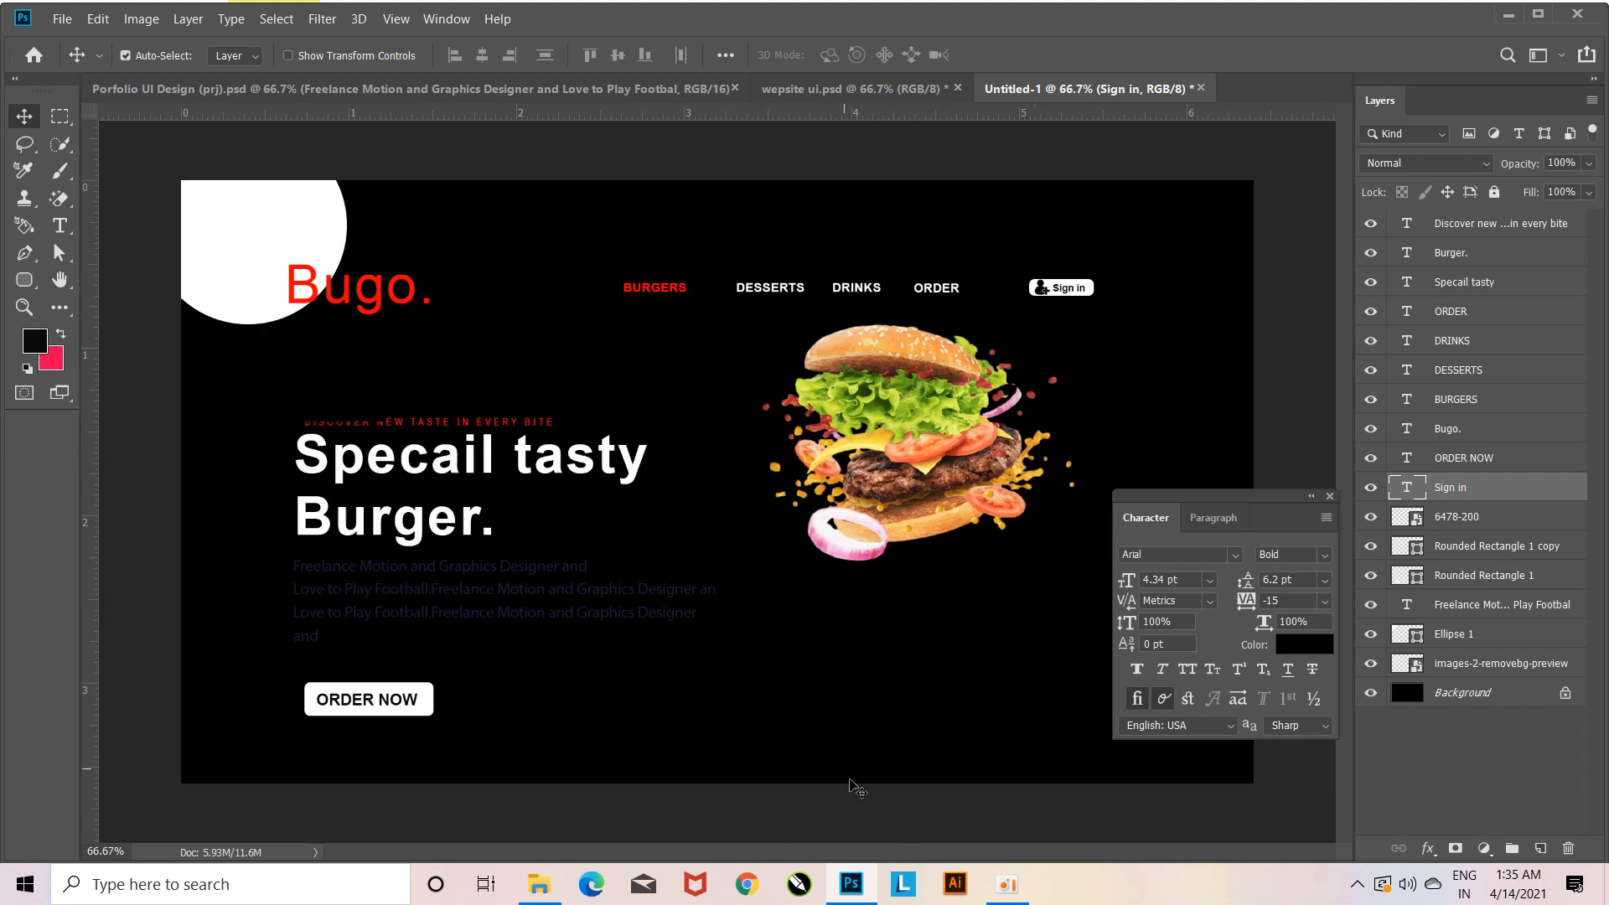
ctrl+click(1468, 520)
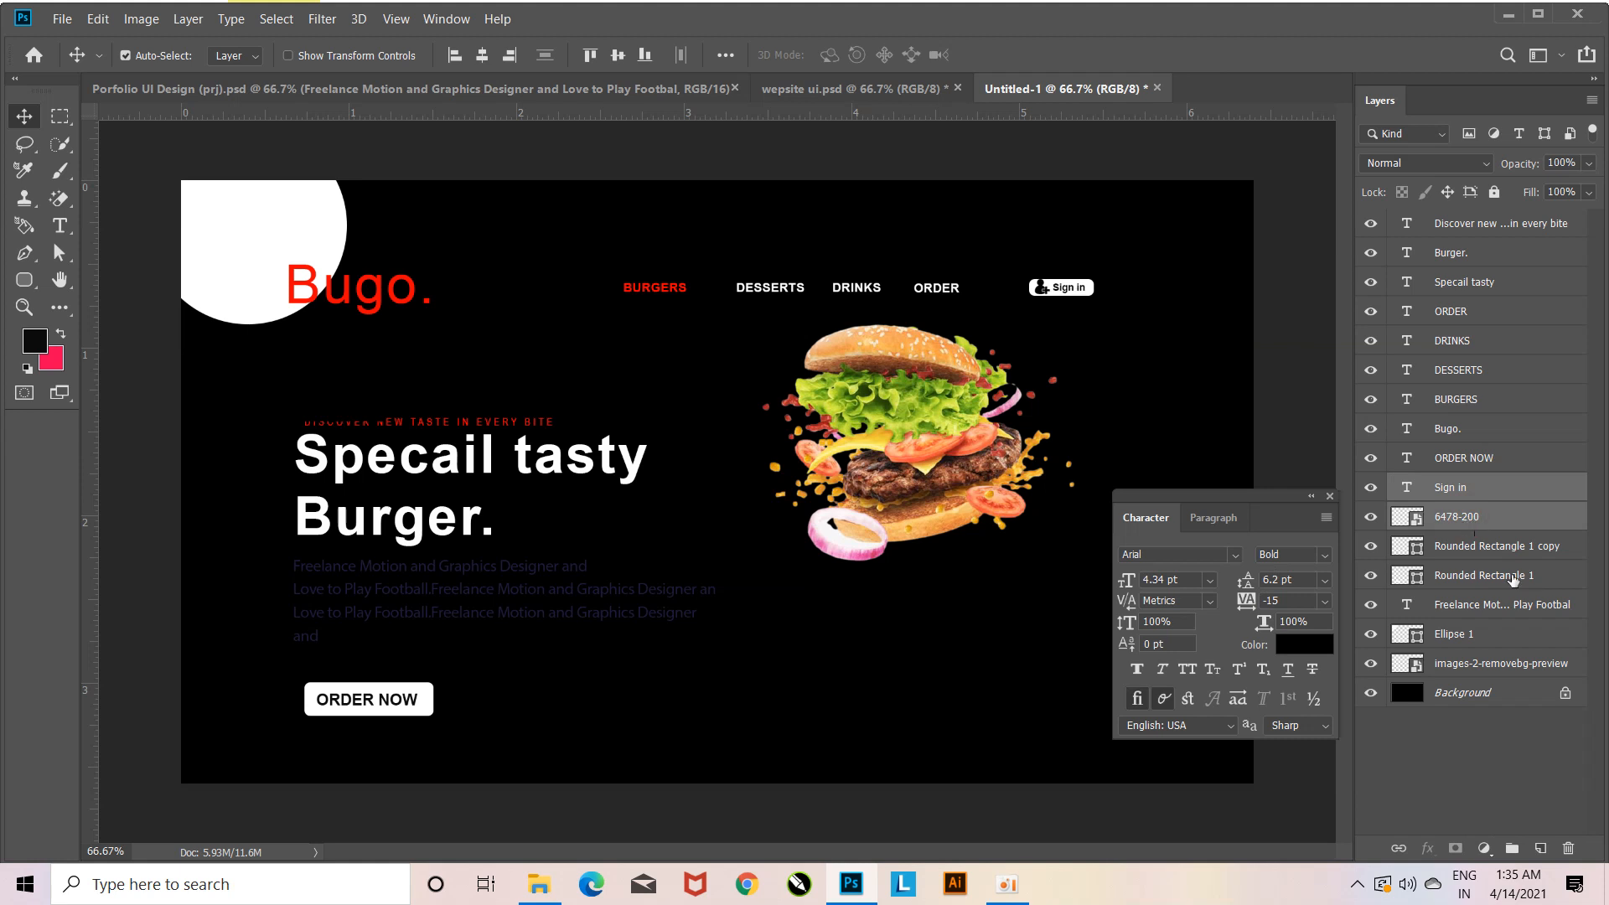
click(1471, 495)
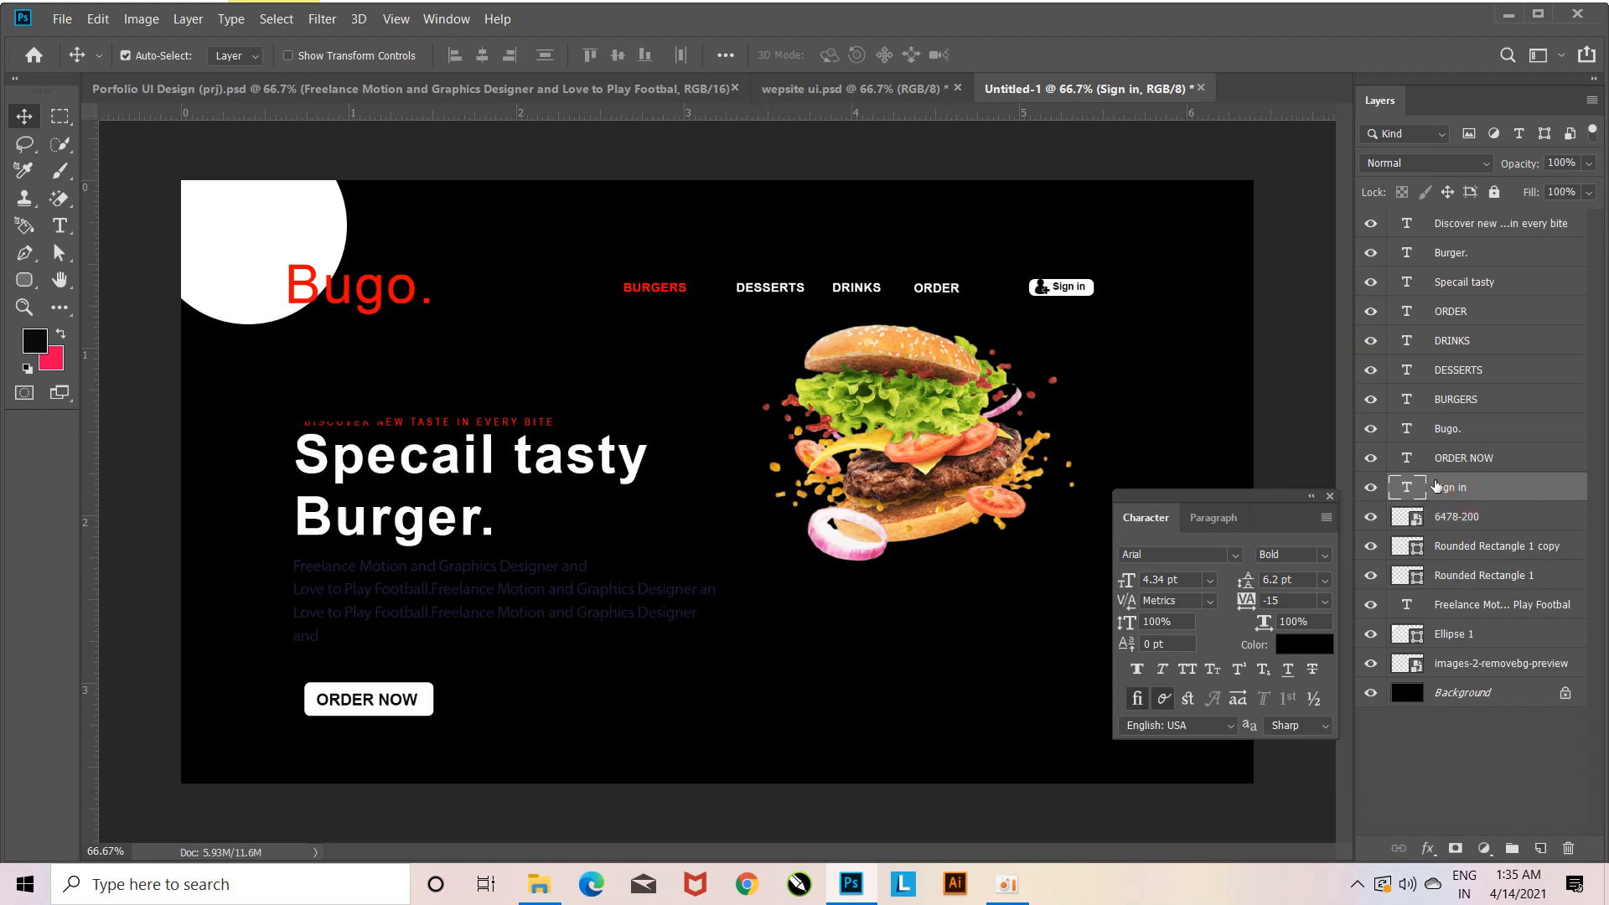
click(1495, 520)
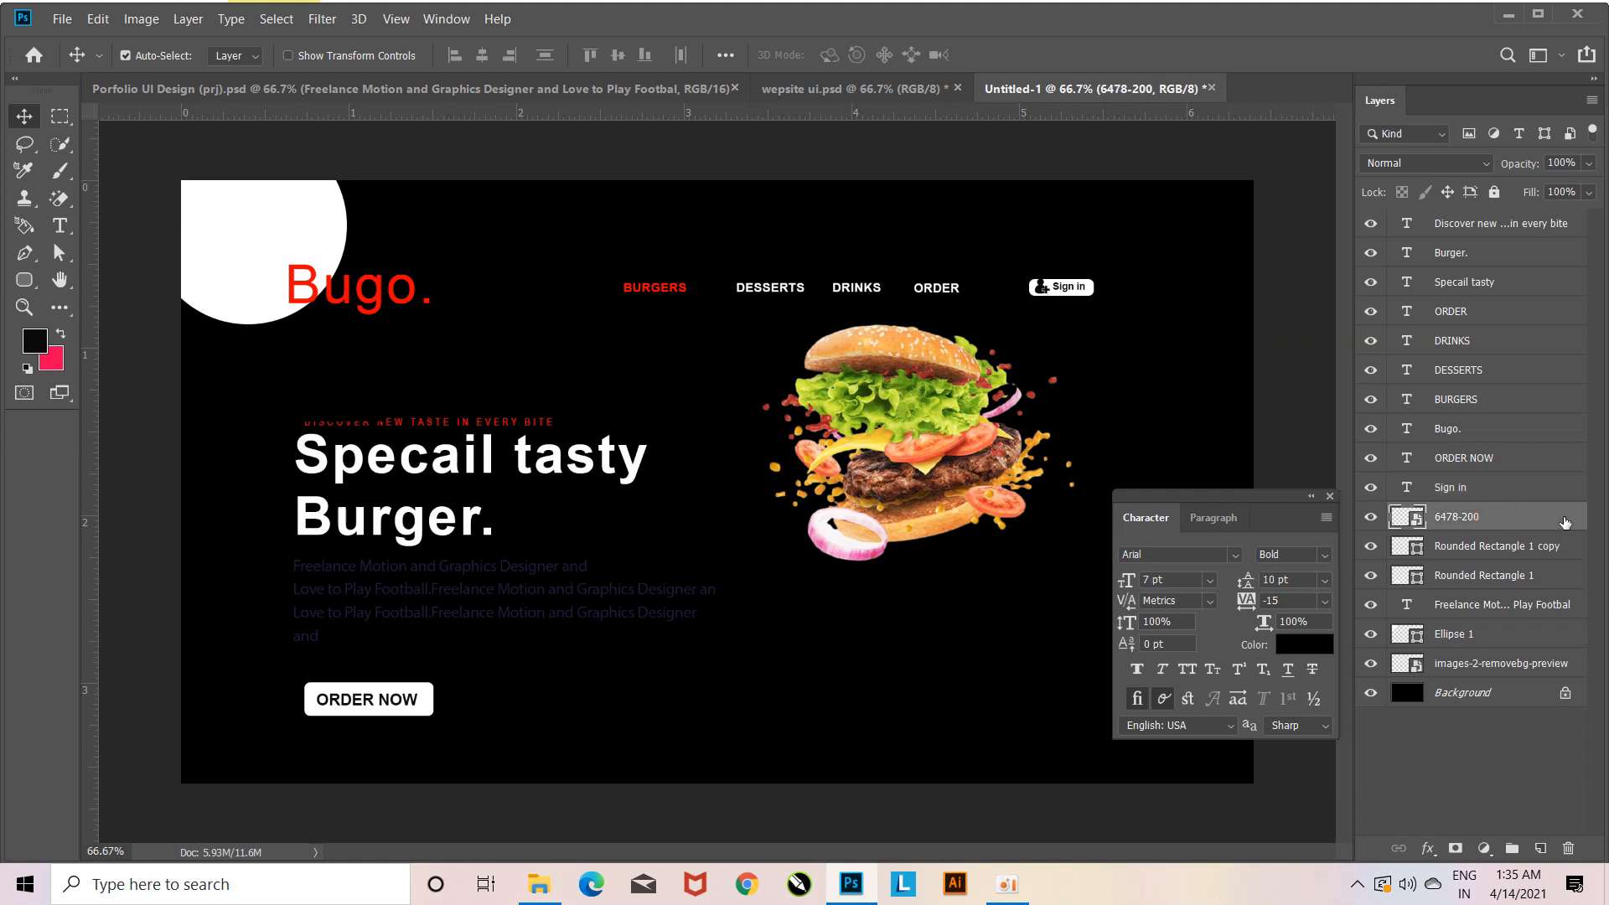
click(1542, 485)
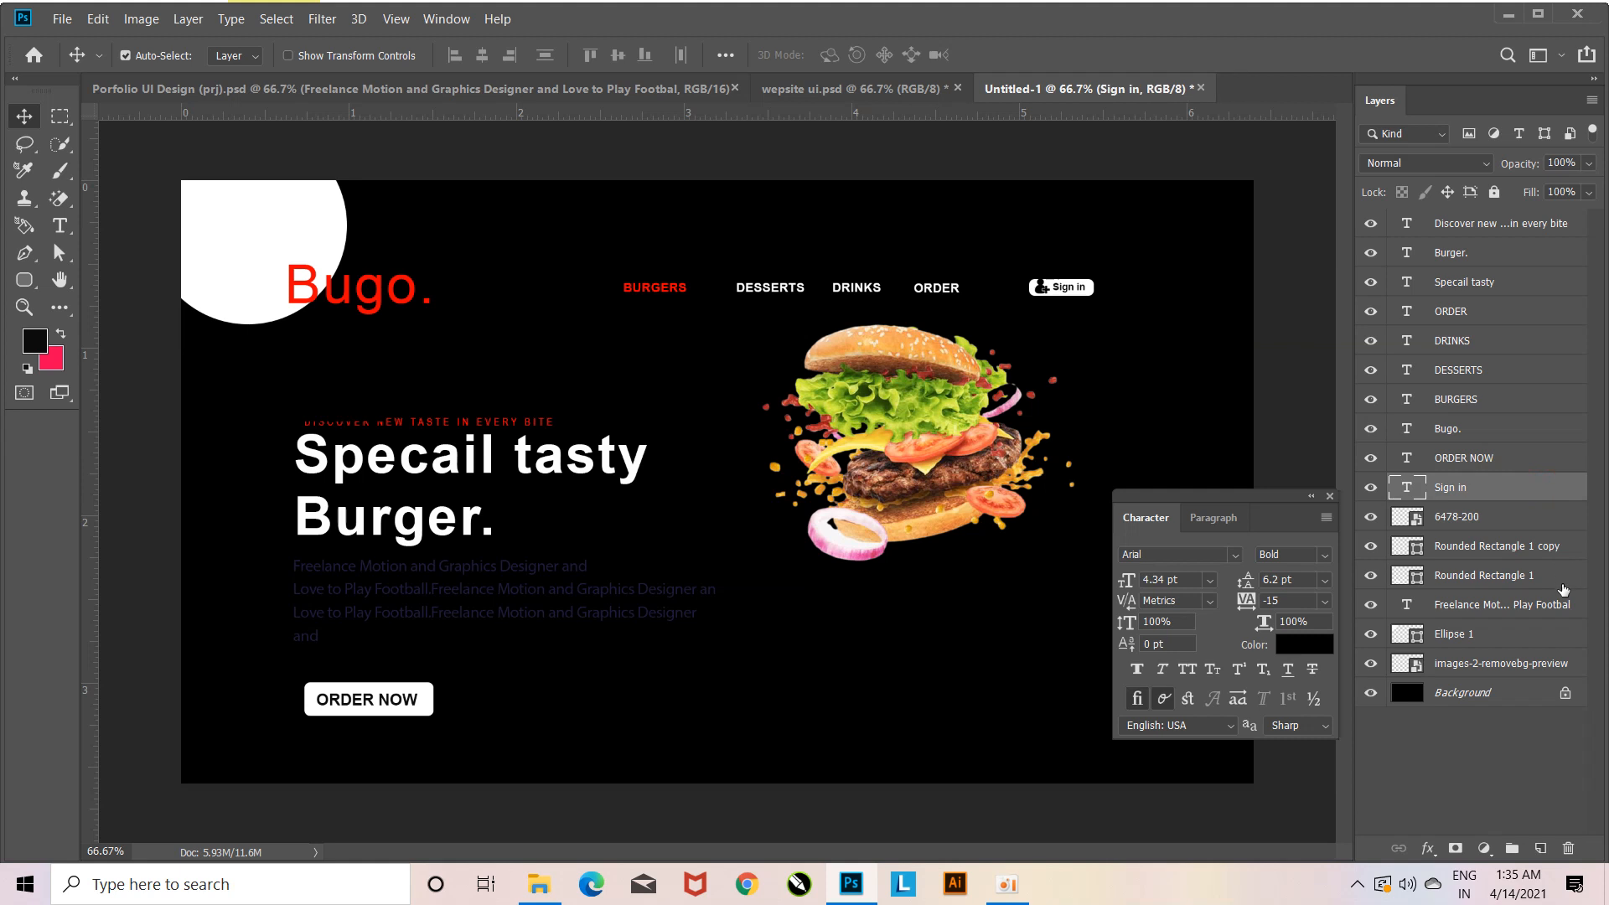
click(365, 300)
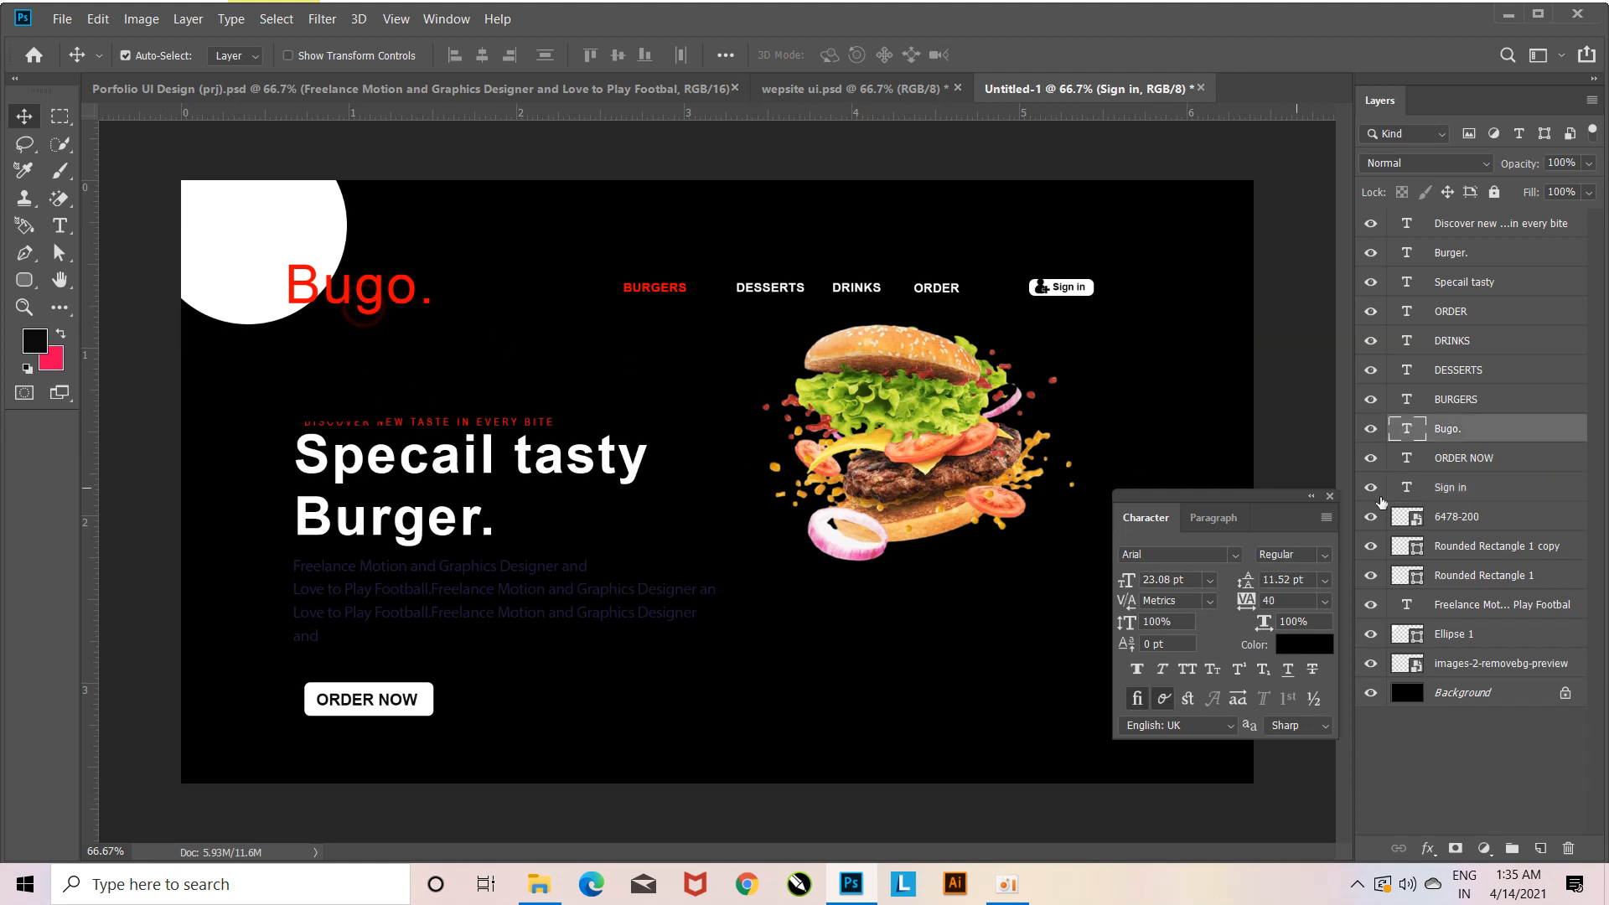
Unlock the Background layer and apply a reversed linear orange-to-grey Gradient Overlay at 90° with 93% scale.
click(1330, 496)
click(1567, 693)
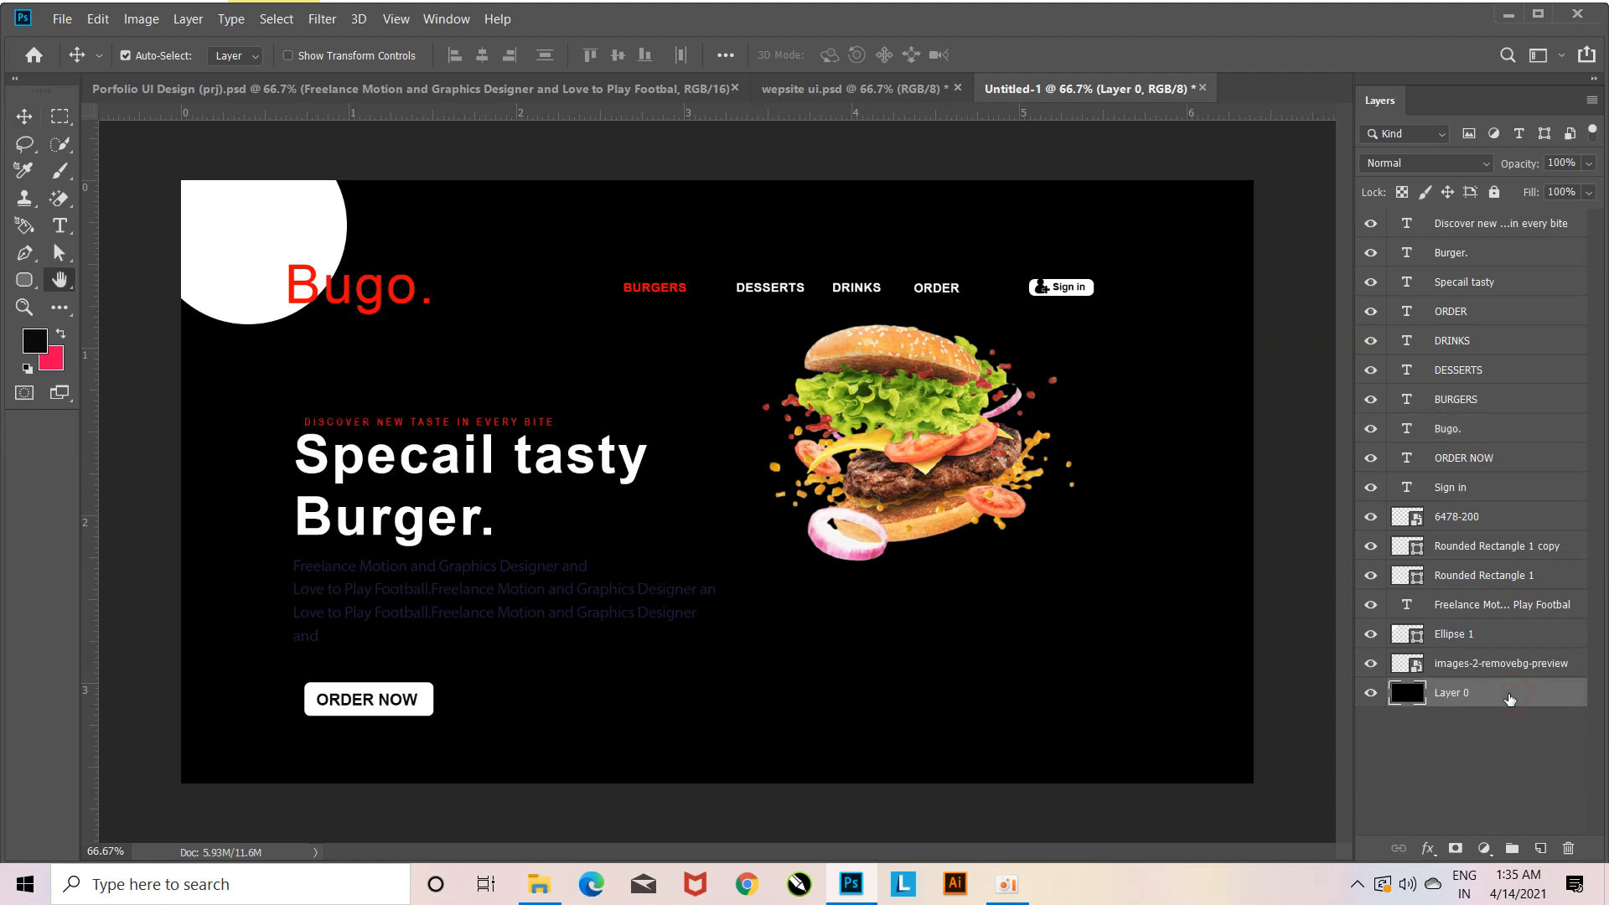
double_click(1509, 698)
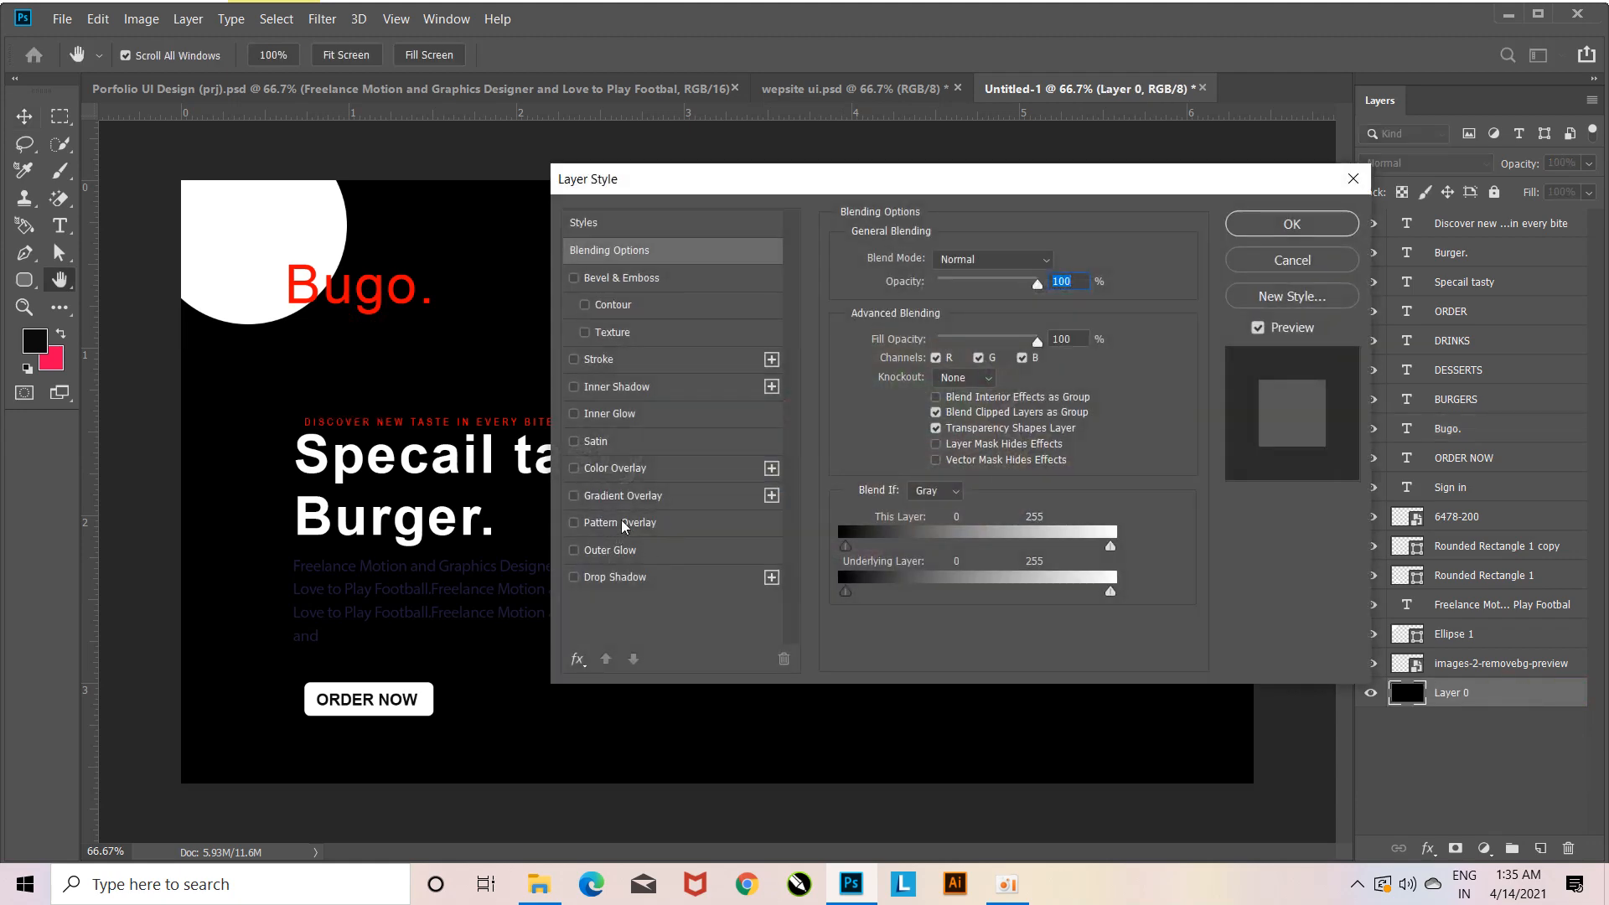
click(625, 496)
drag(747, 185, 1121, 207)
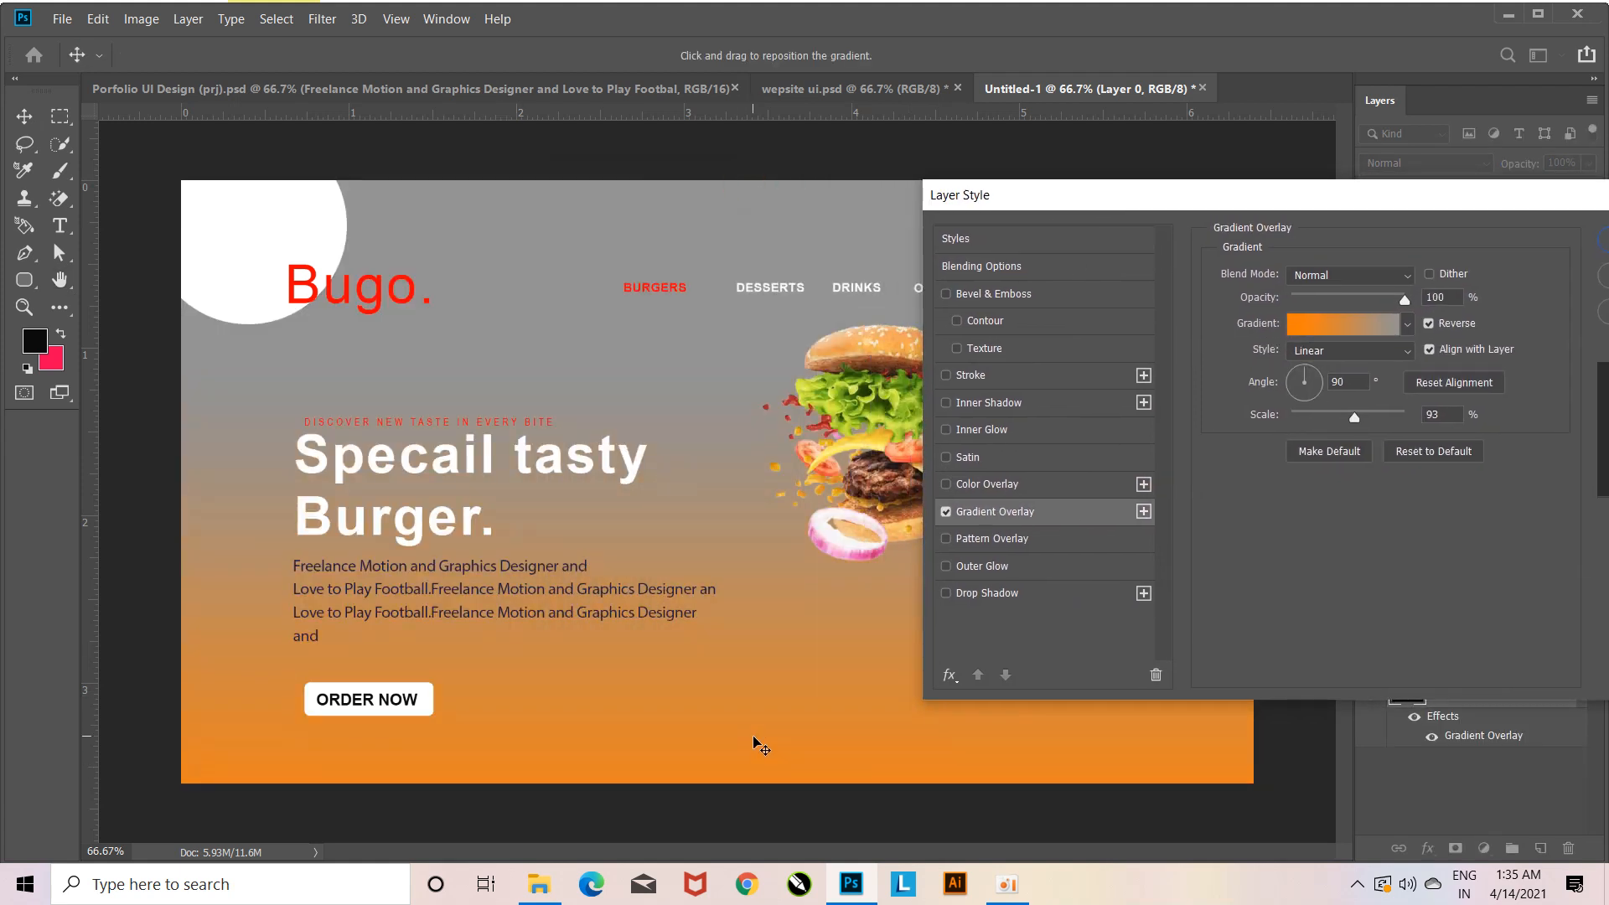
drag(1227, 199, 841, 205)
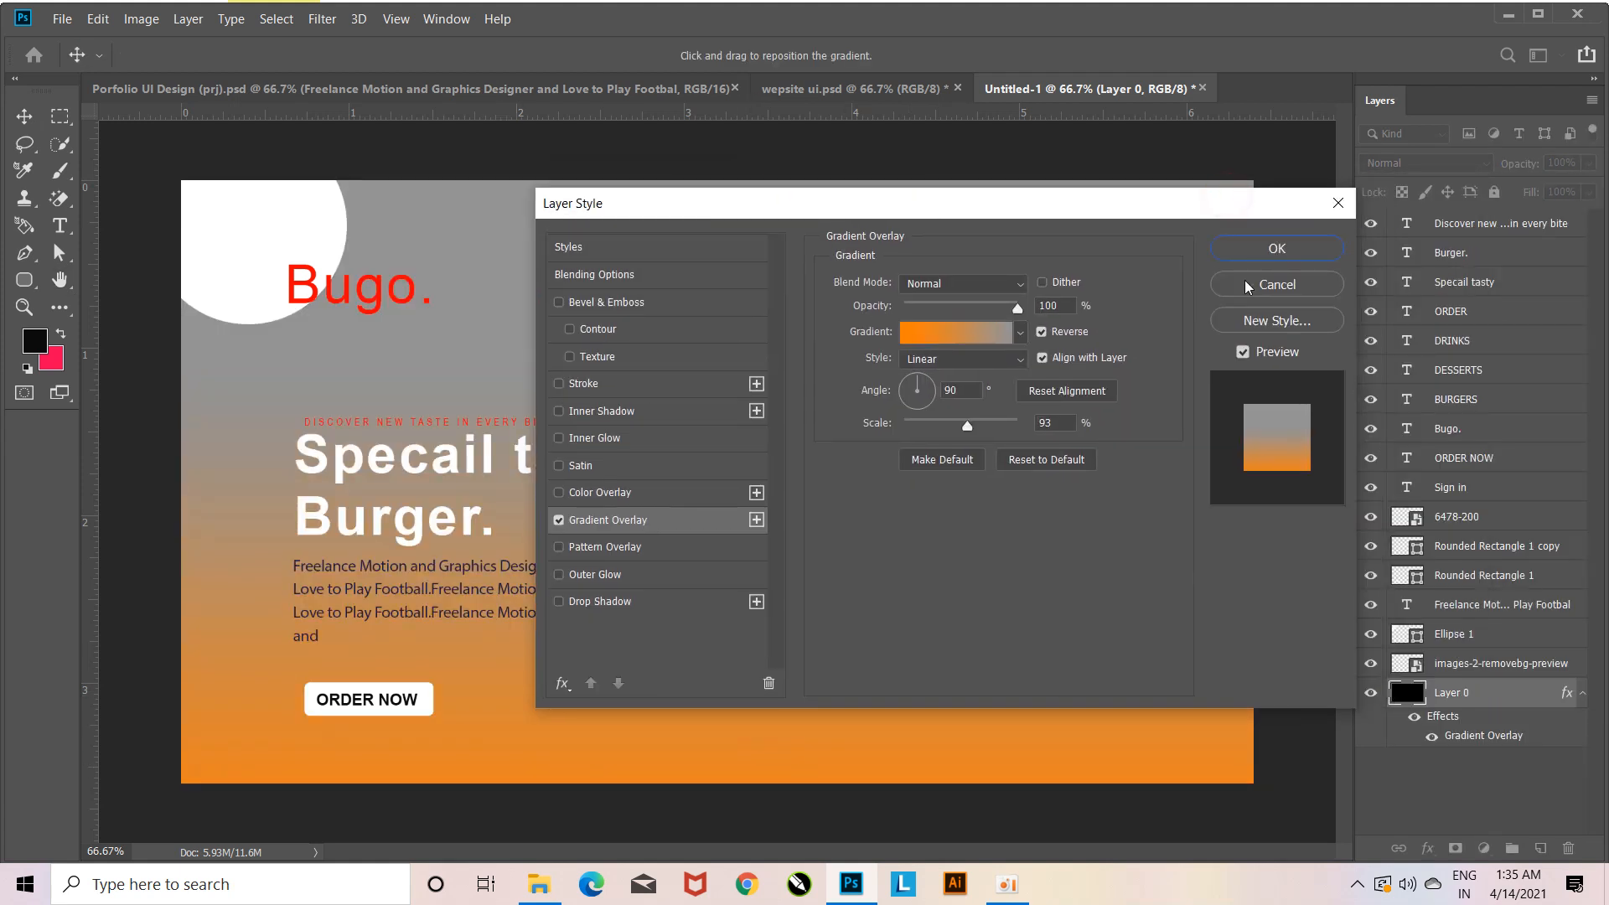
click(1274, 245)
click(426, 295)
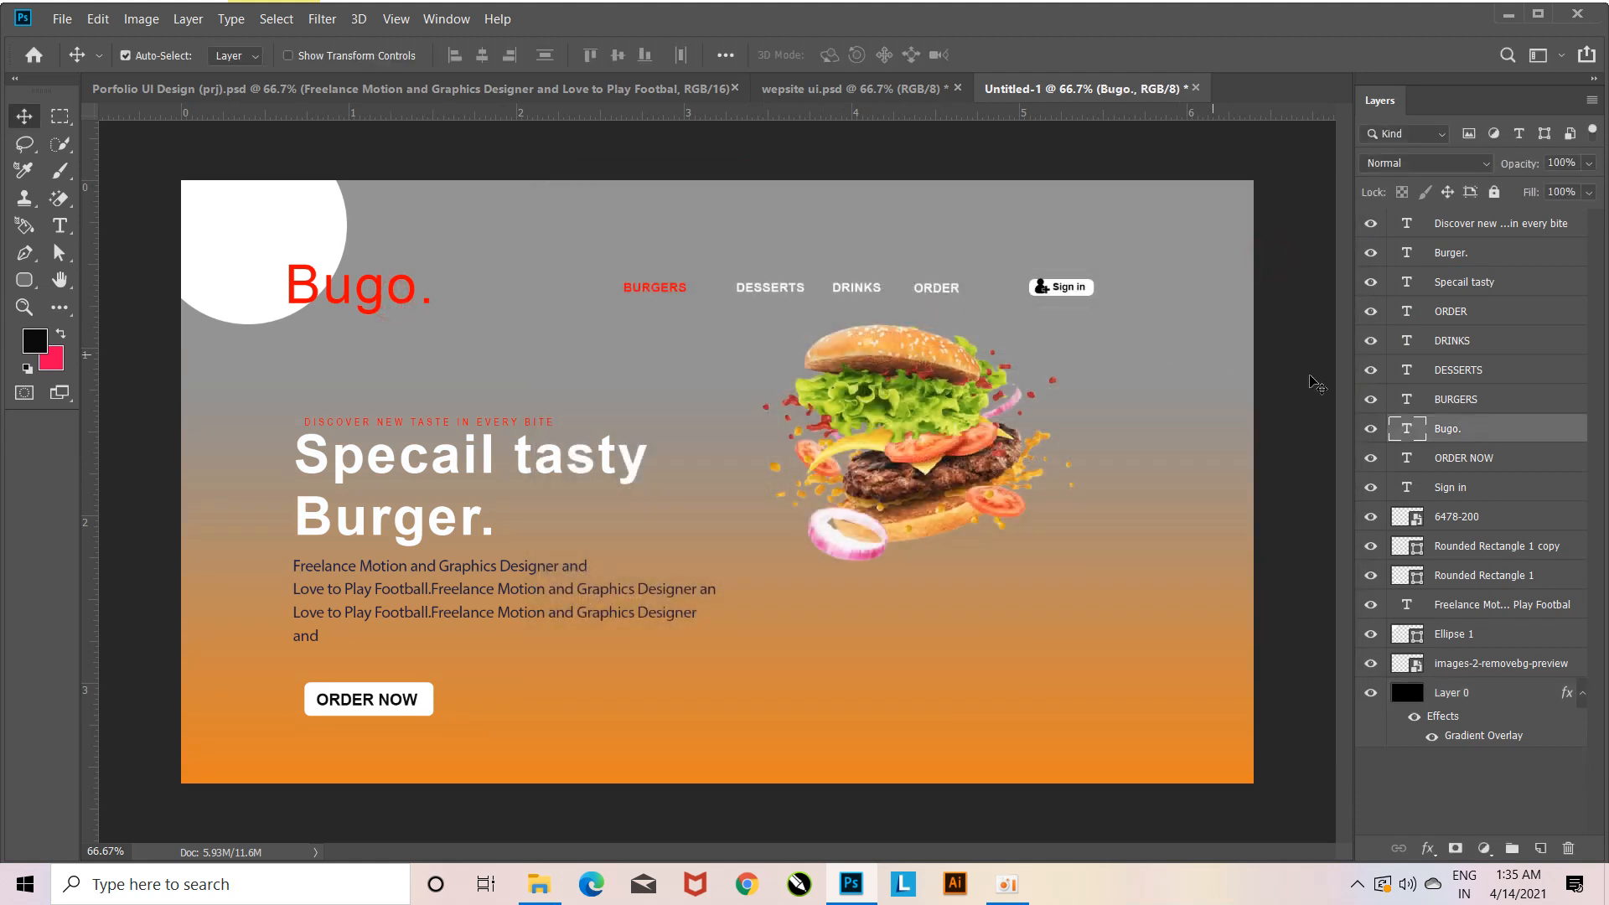
click(59, 225)
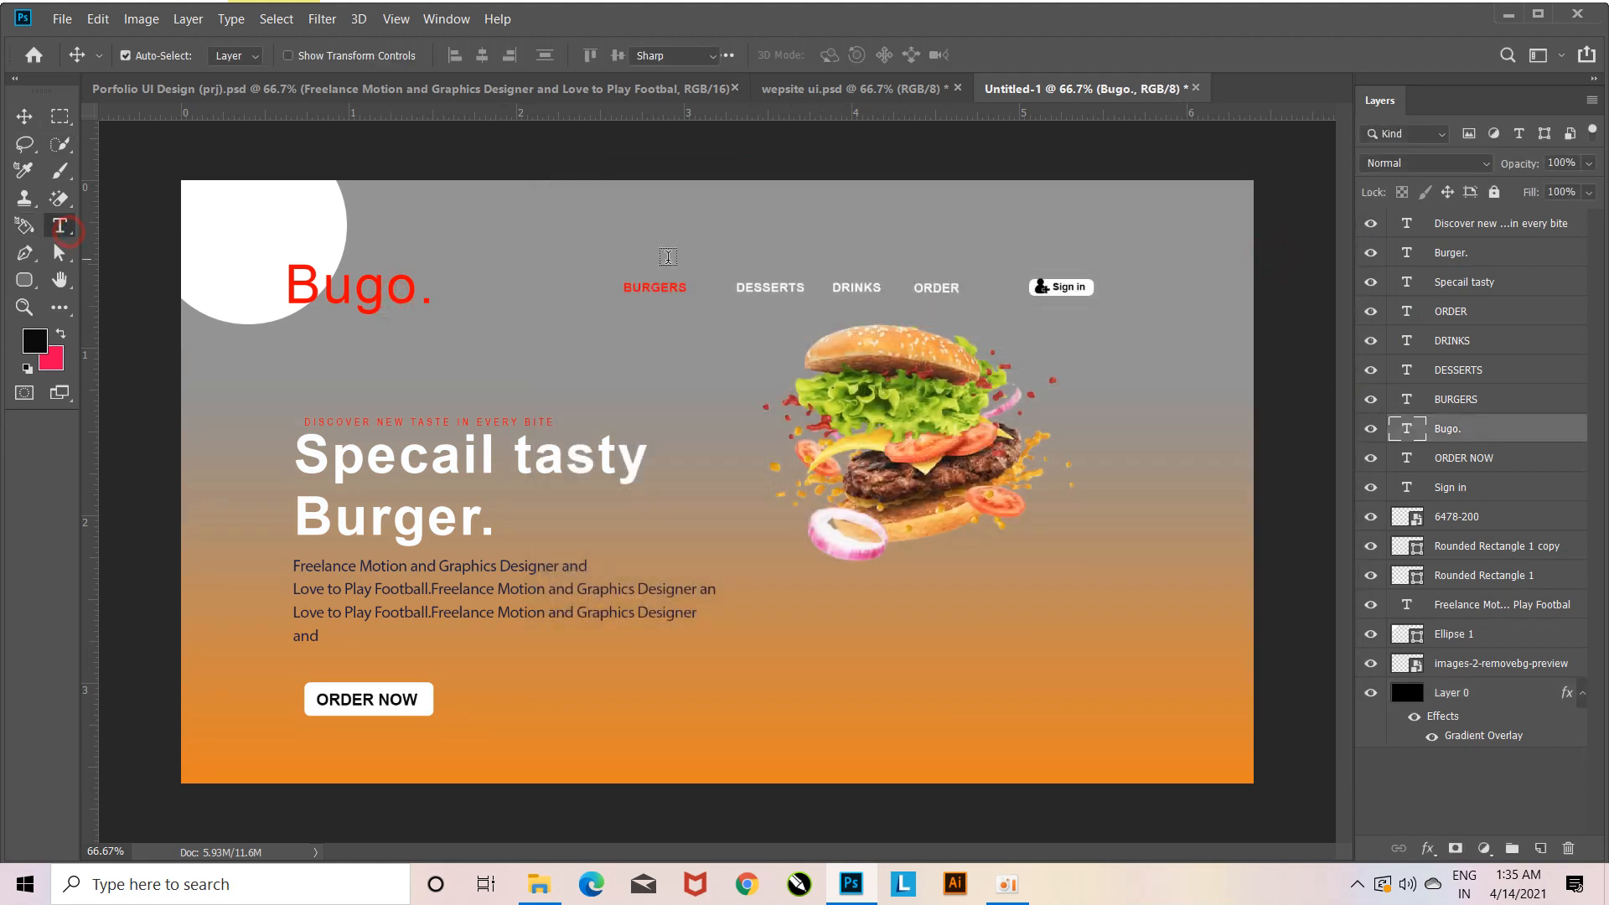
click(23, 116)
Reduce the opacity of the white circle behind the logo to 48%.
click(331, 230)
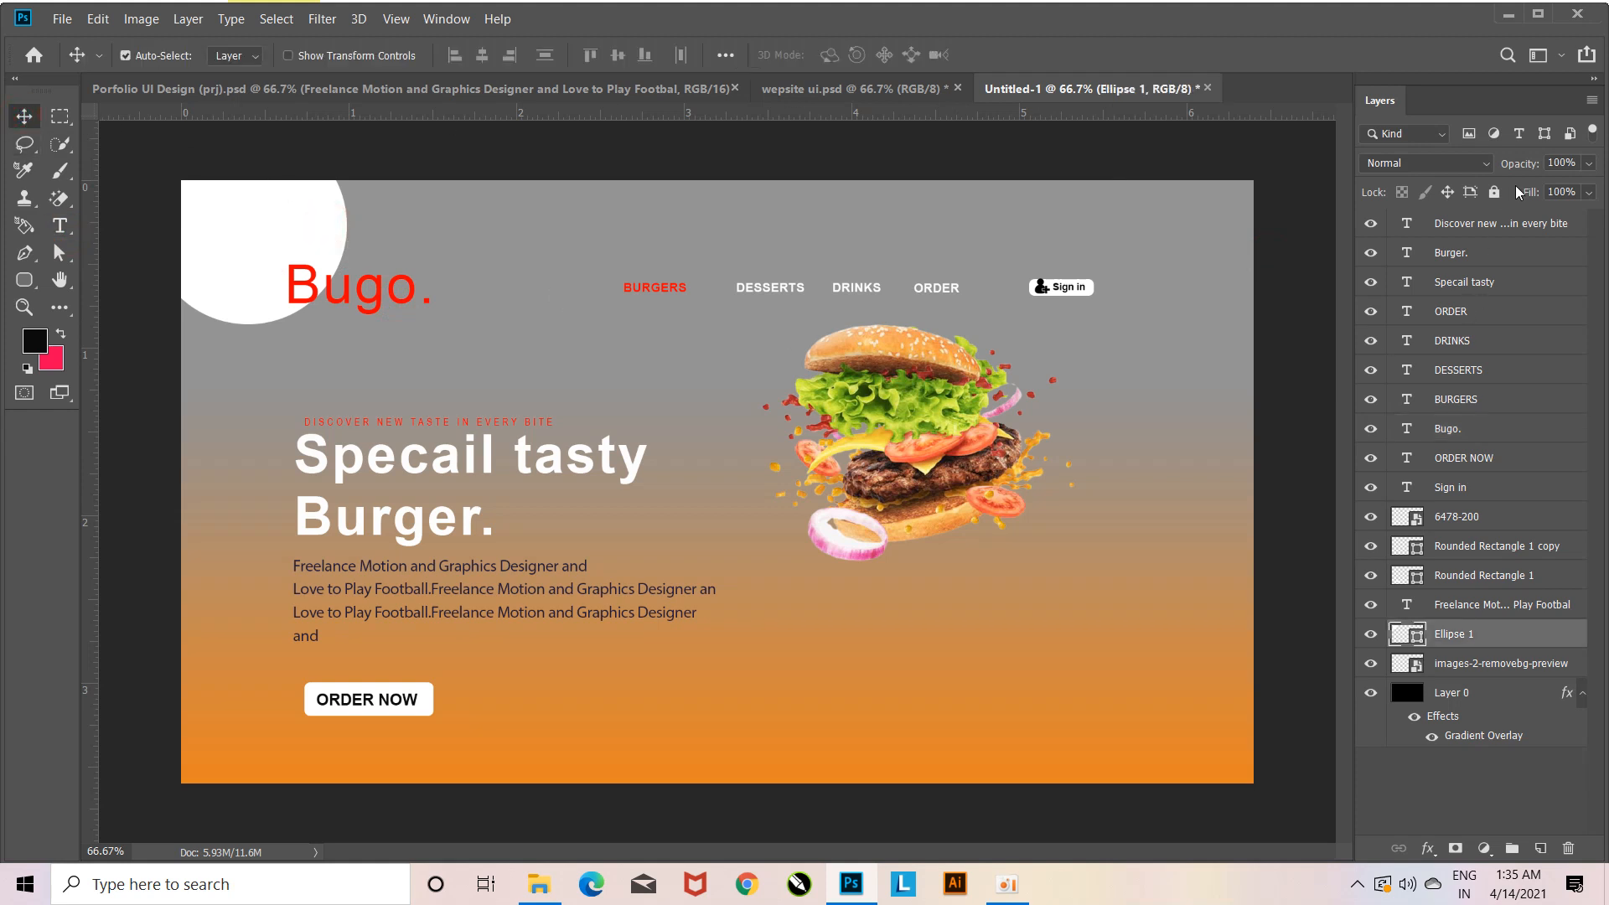
drag(1520, 167, 1464, 193)
Duplicate the translucent circle behind the burger, enlarge the copy to about 147% and shift it slightly down.
drag(269, 310, 1011, 507)
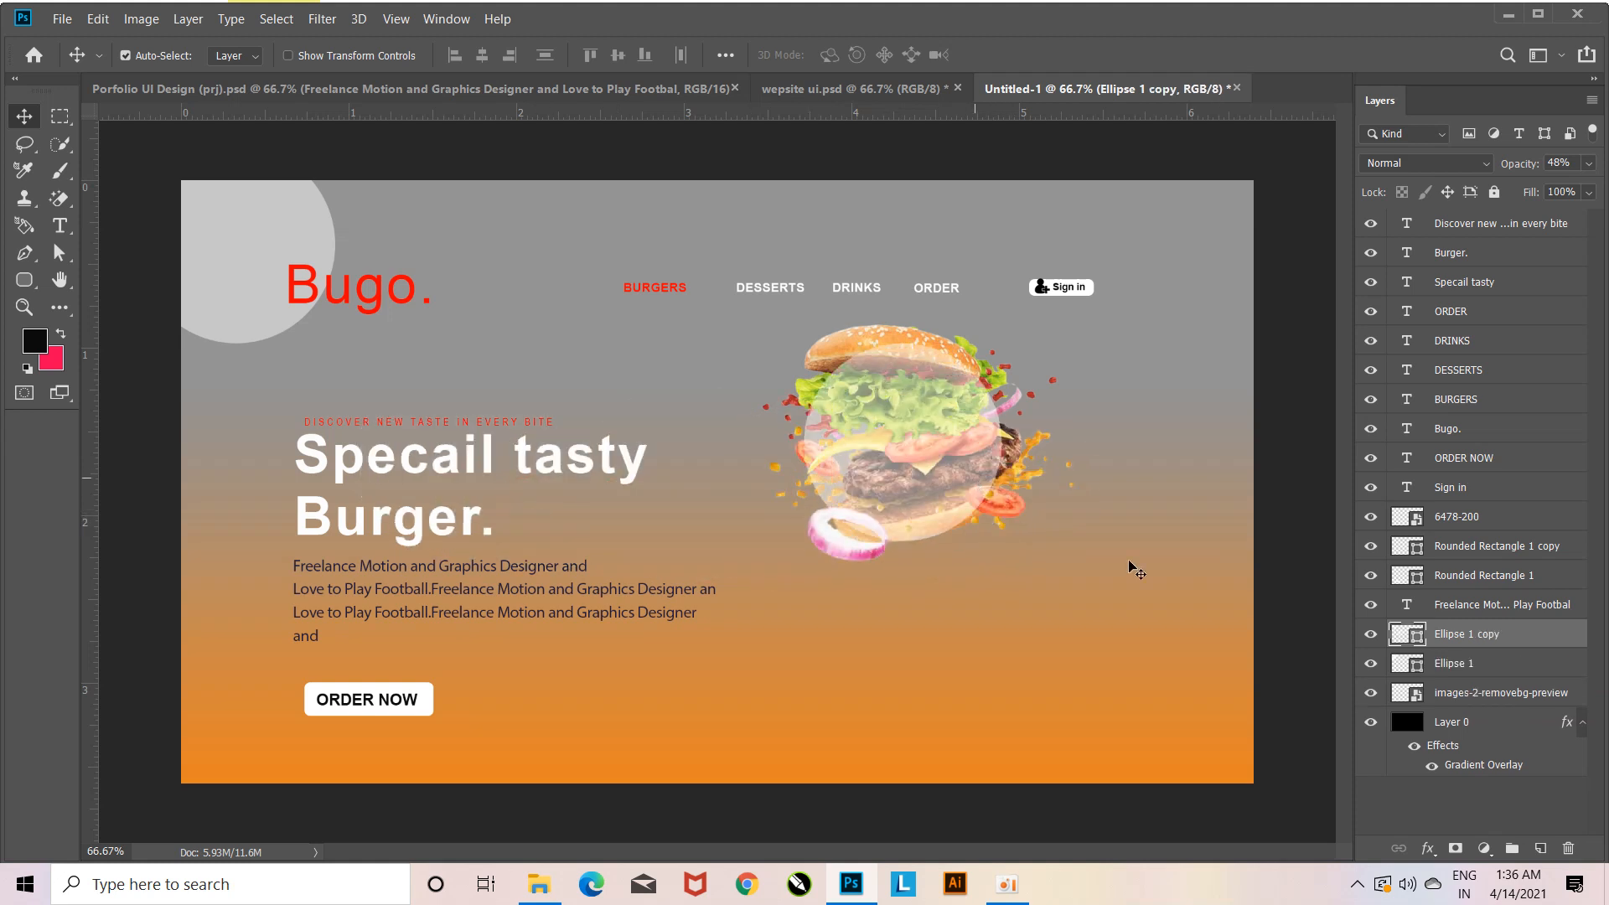
drag(1538, 641, 1521, 700)
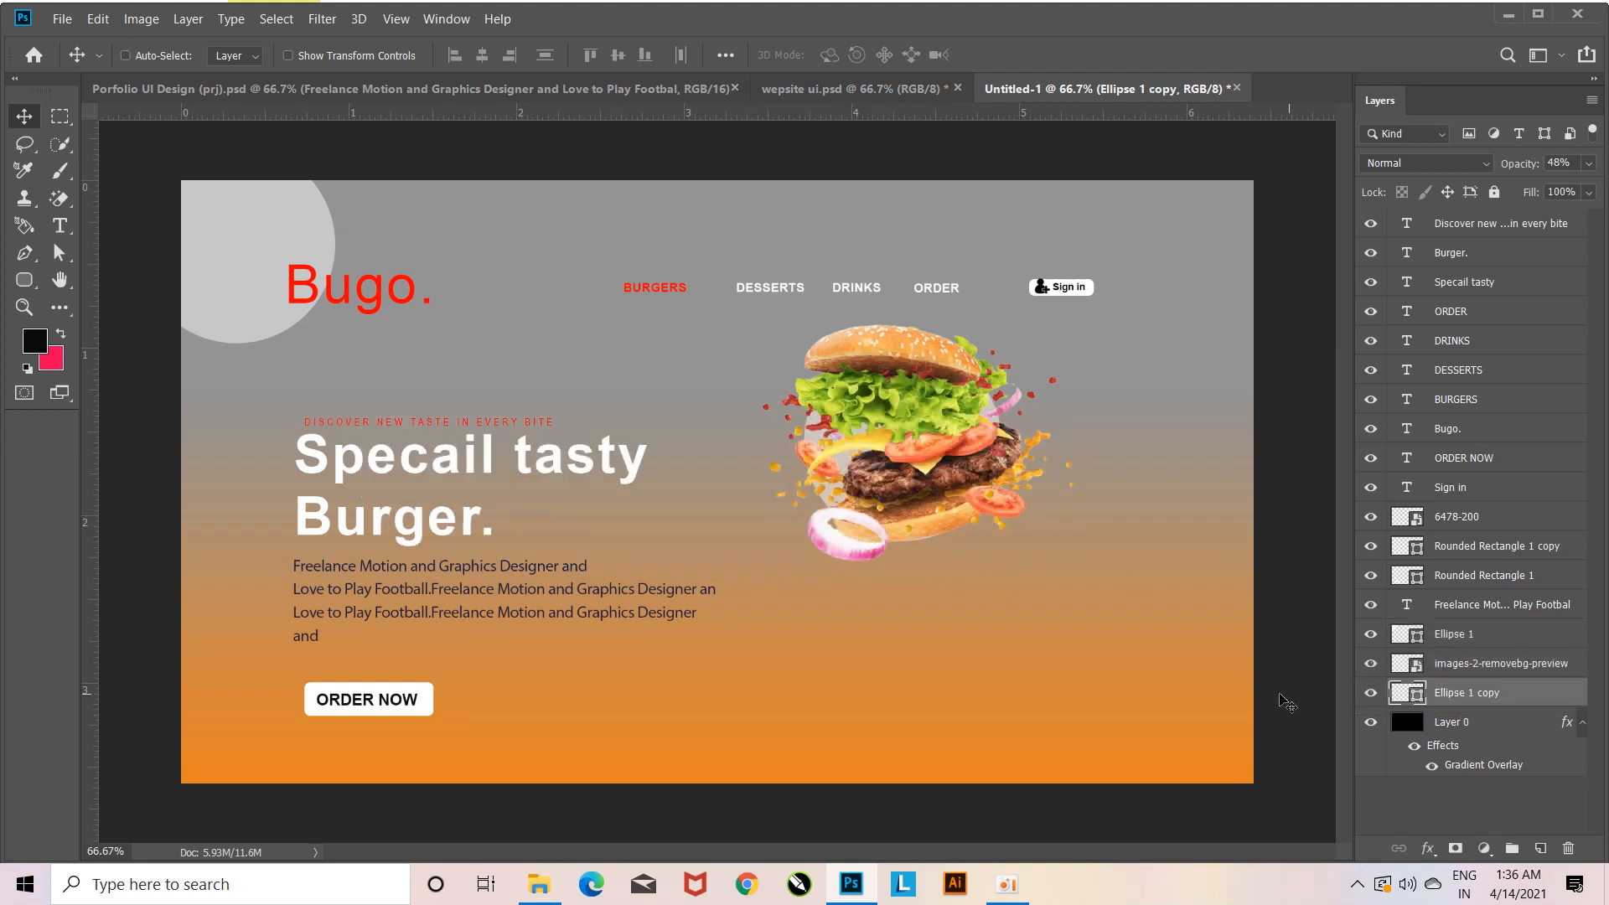
key(ctrl+t)
drag(1002, 540, 1042, 591)
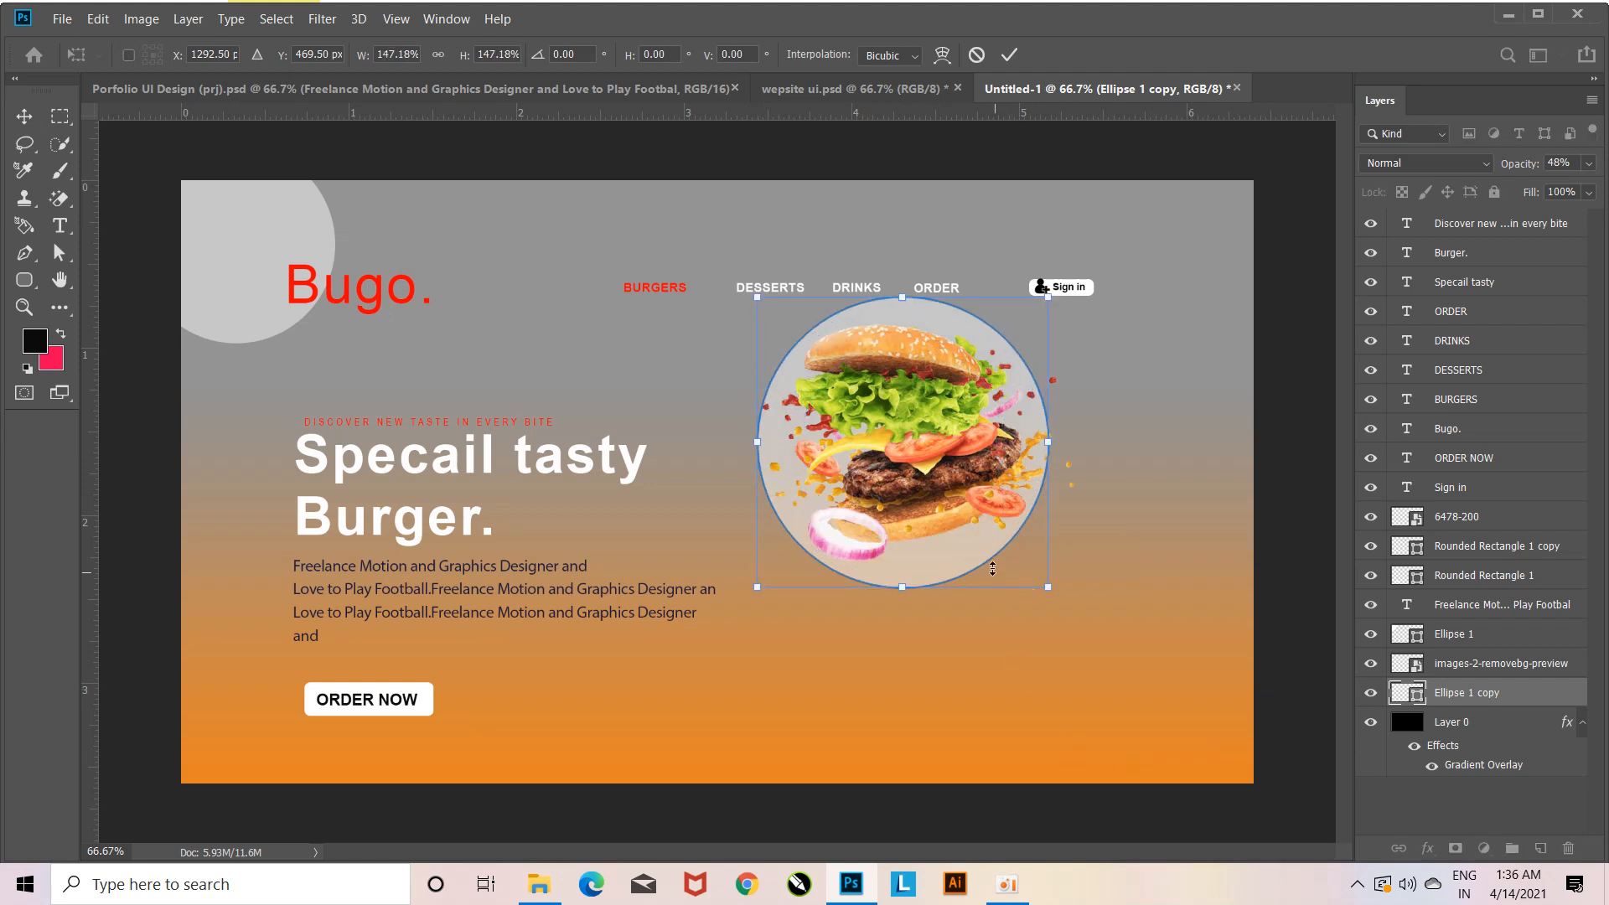
drag(975, 547, 977, 597)
click(1237, 617)
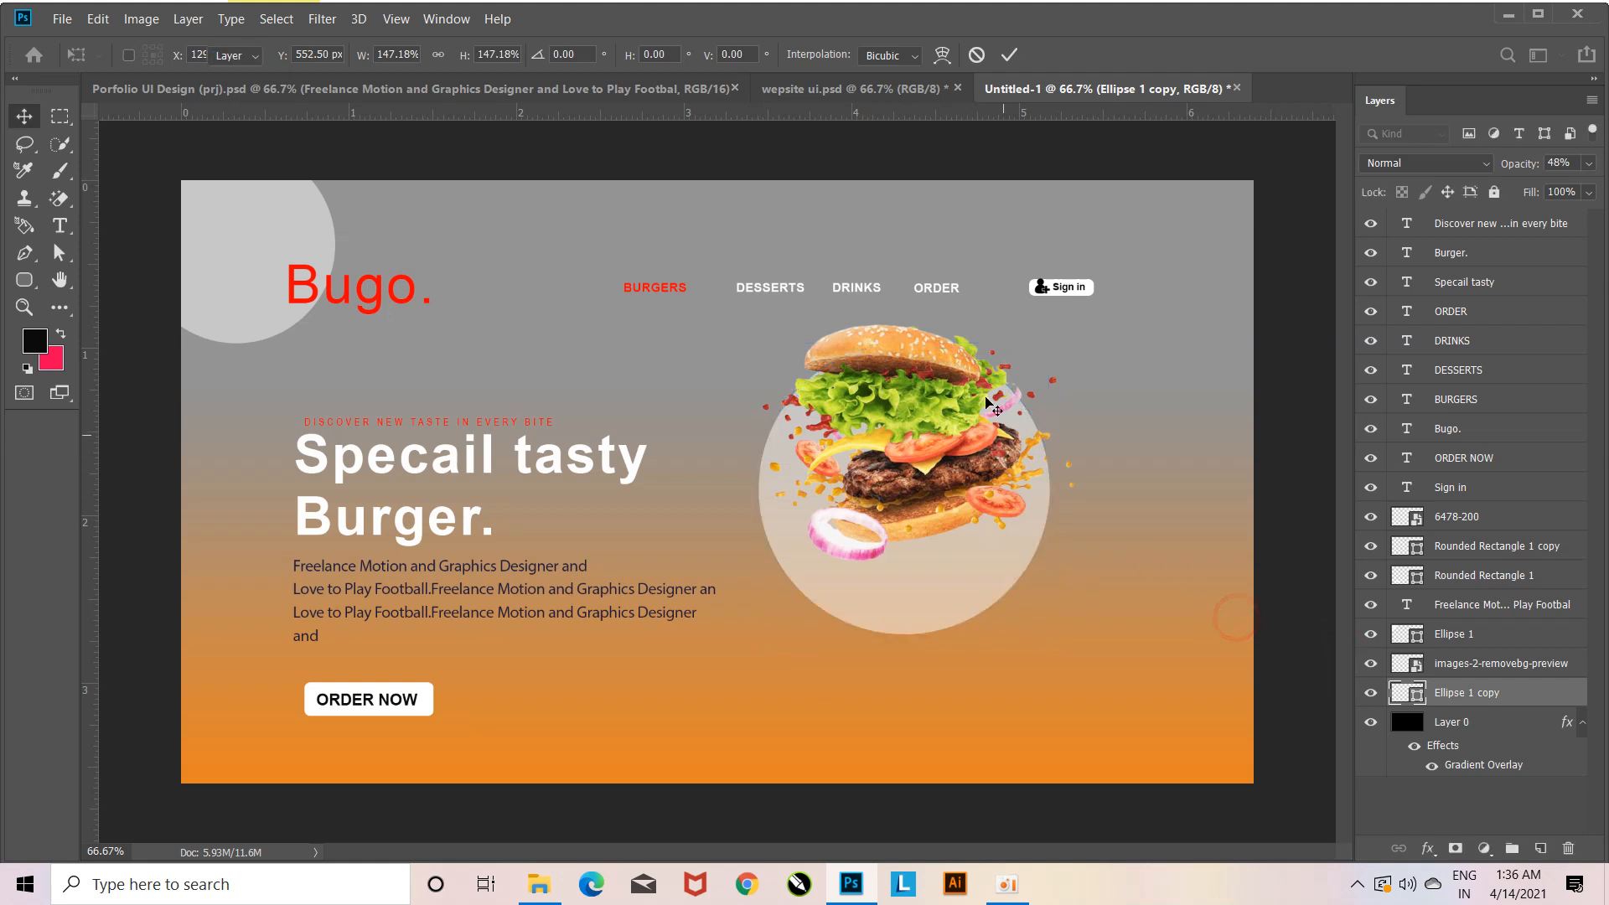
Move the burger image down over its circle and enlarge it to about 31% scale.
drag(878, 358, 879, 412)
key(ctrl+t)
drag(1094, 639, 1139, 662)
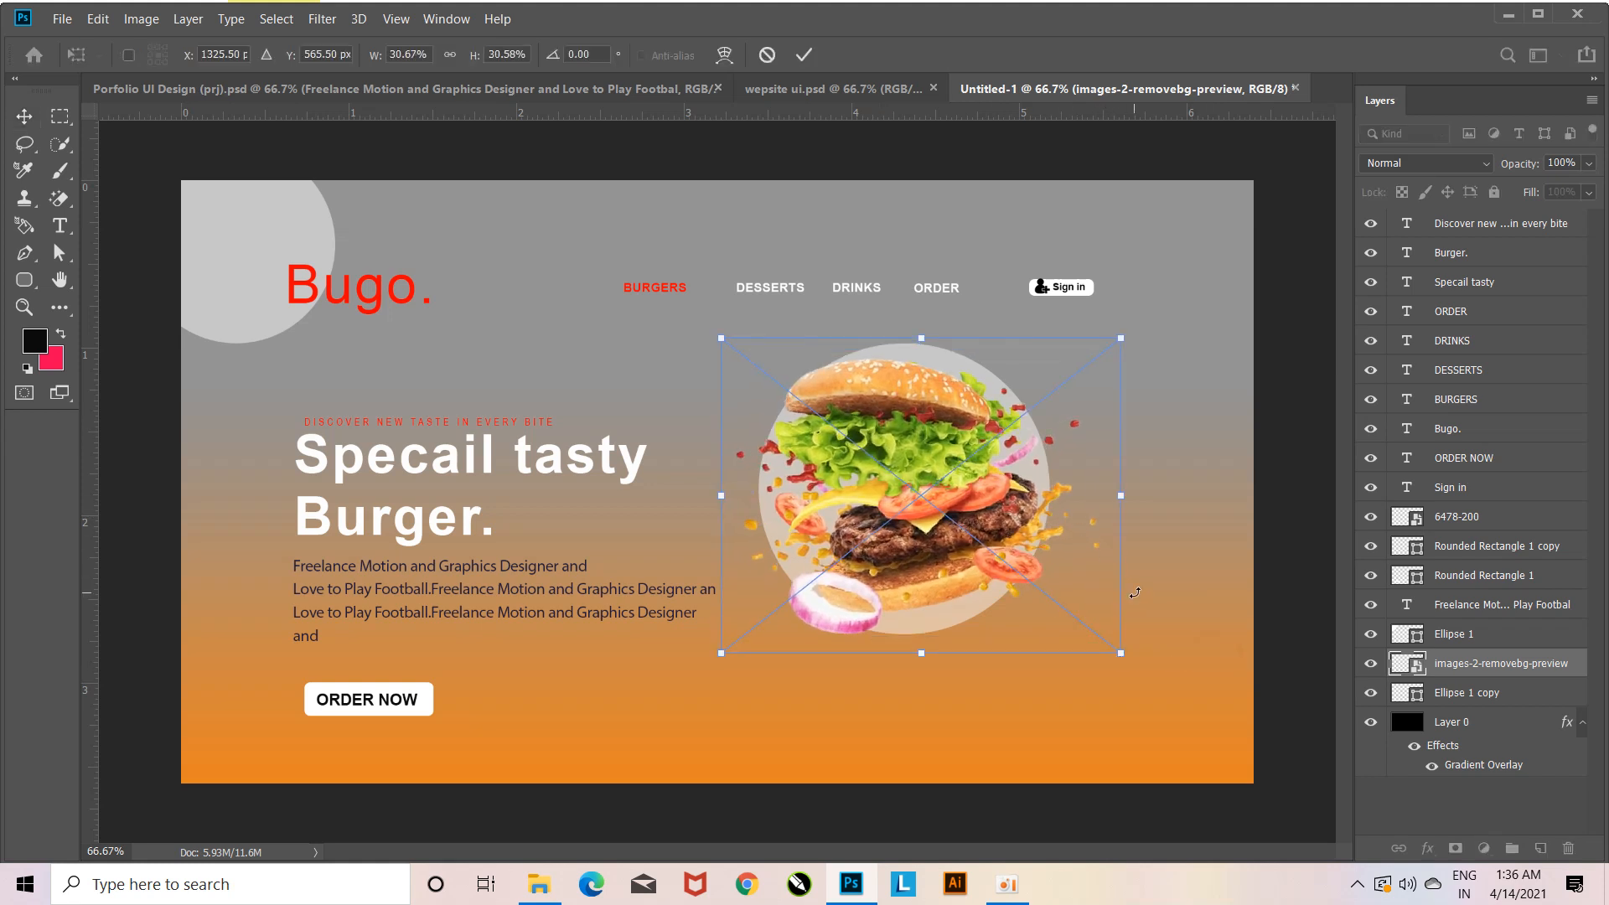
key(Return)
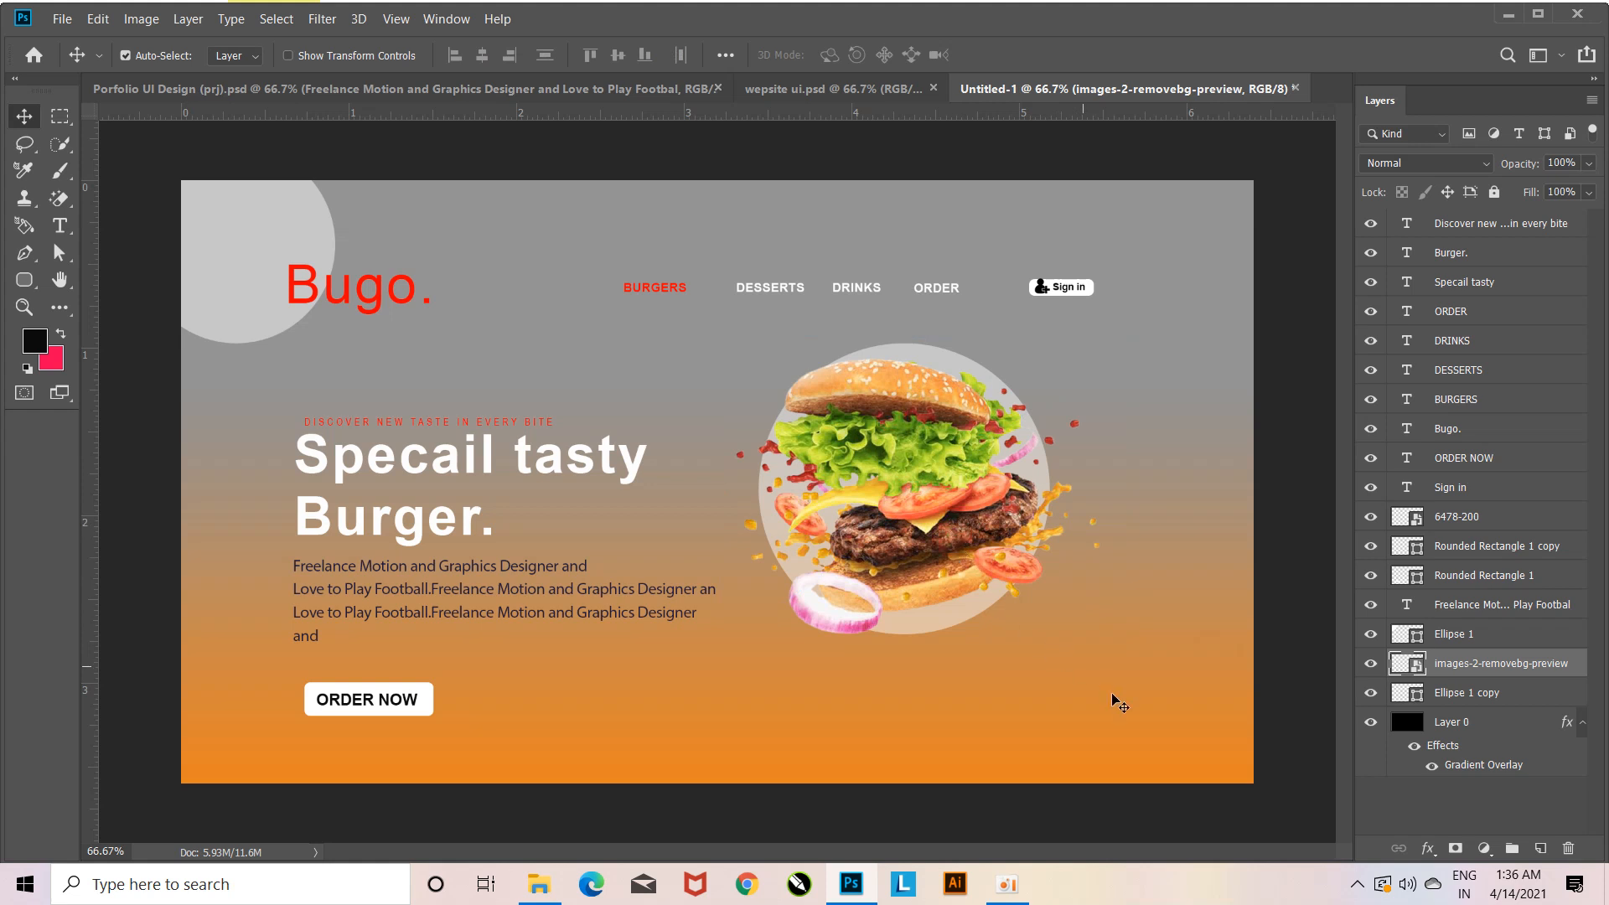
Duplicate the circle behind the burger into the canvas's lower-right corner, partly off the canvas.
click(958, 598)
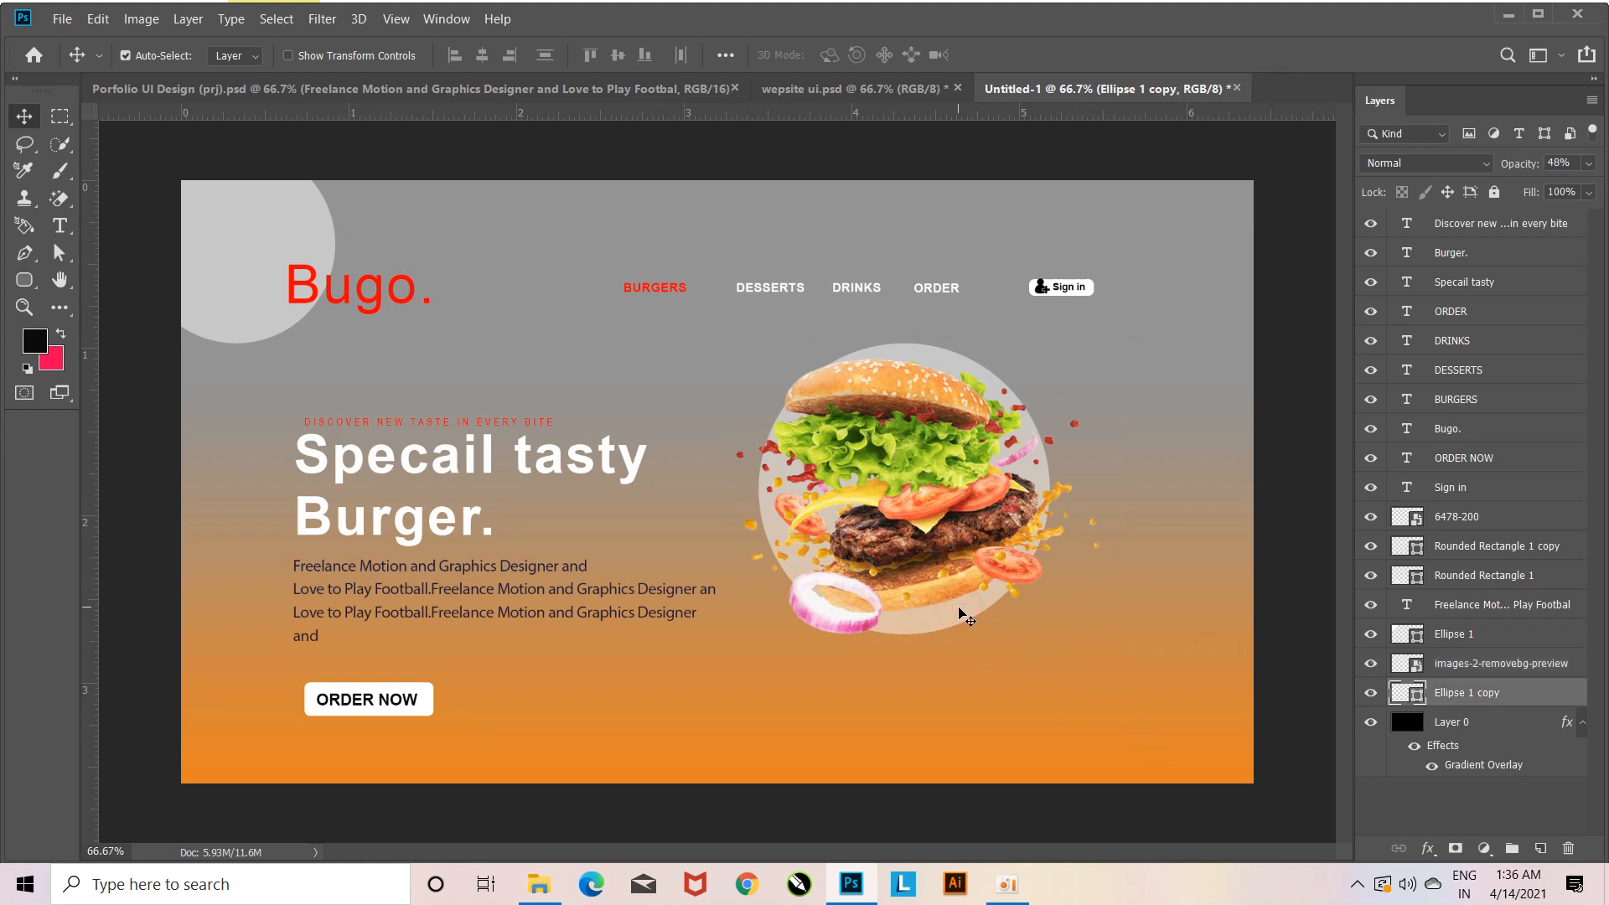
drag(960, 612, 1214, 763)
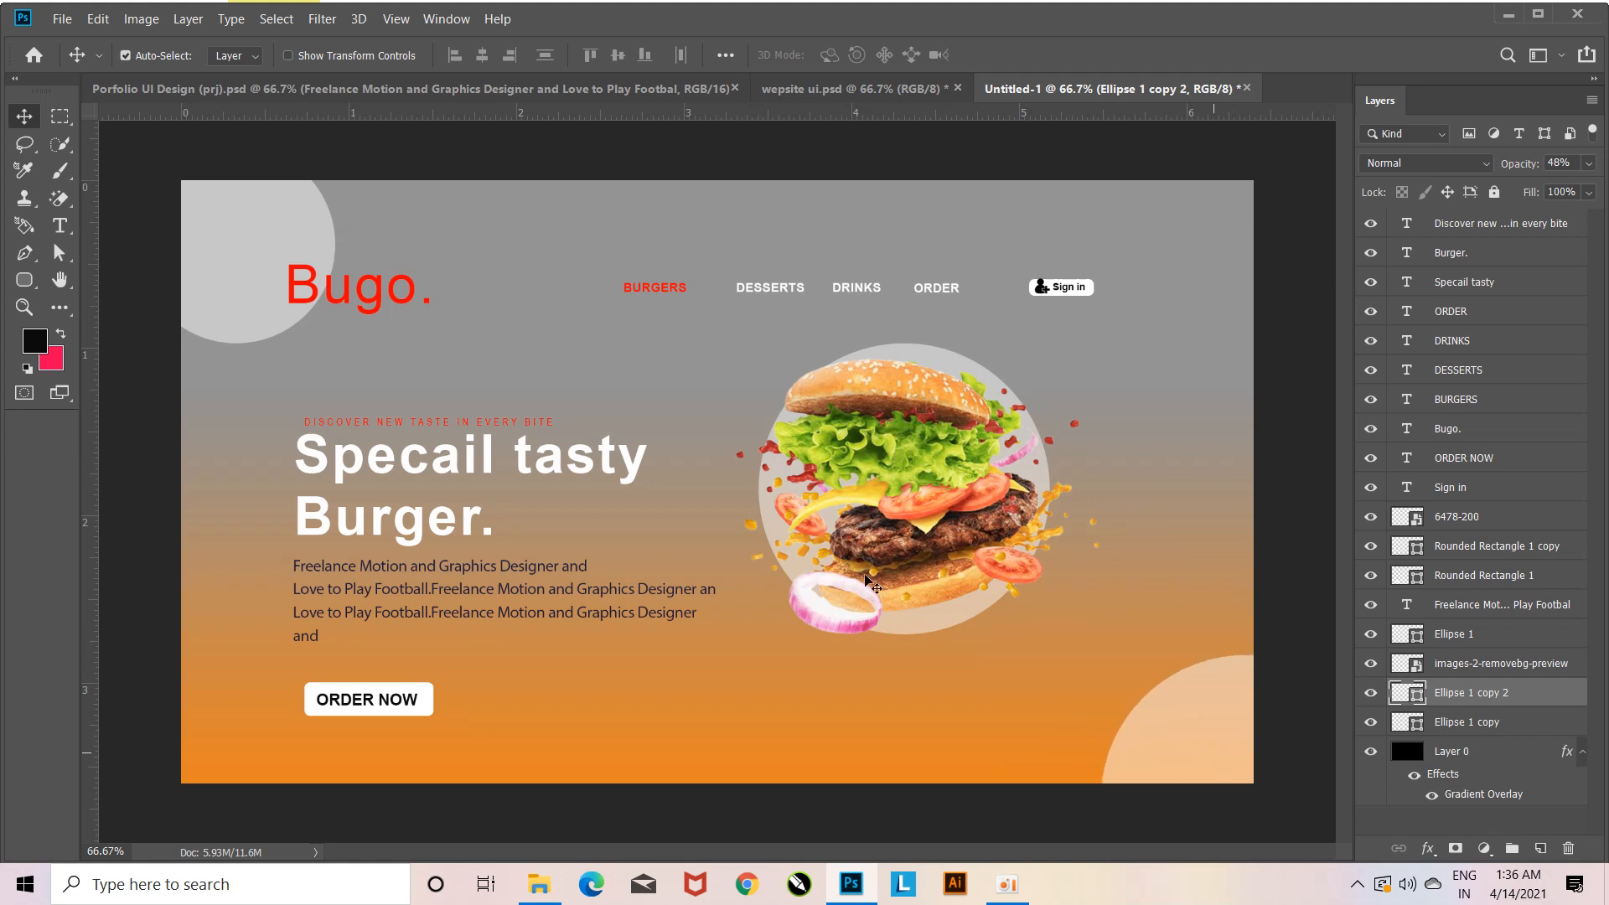
click(273, 293)
key(Delete)
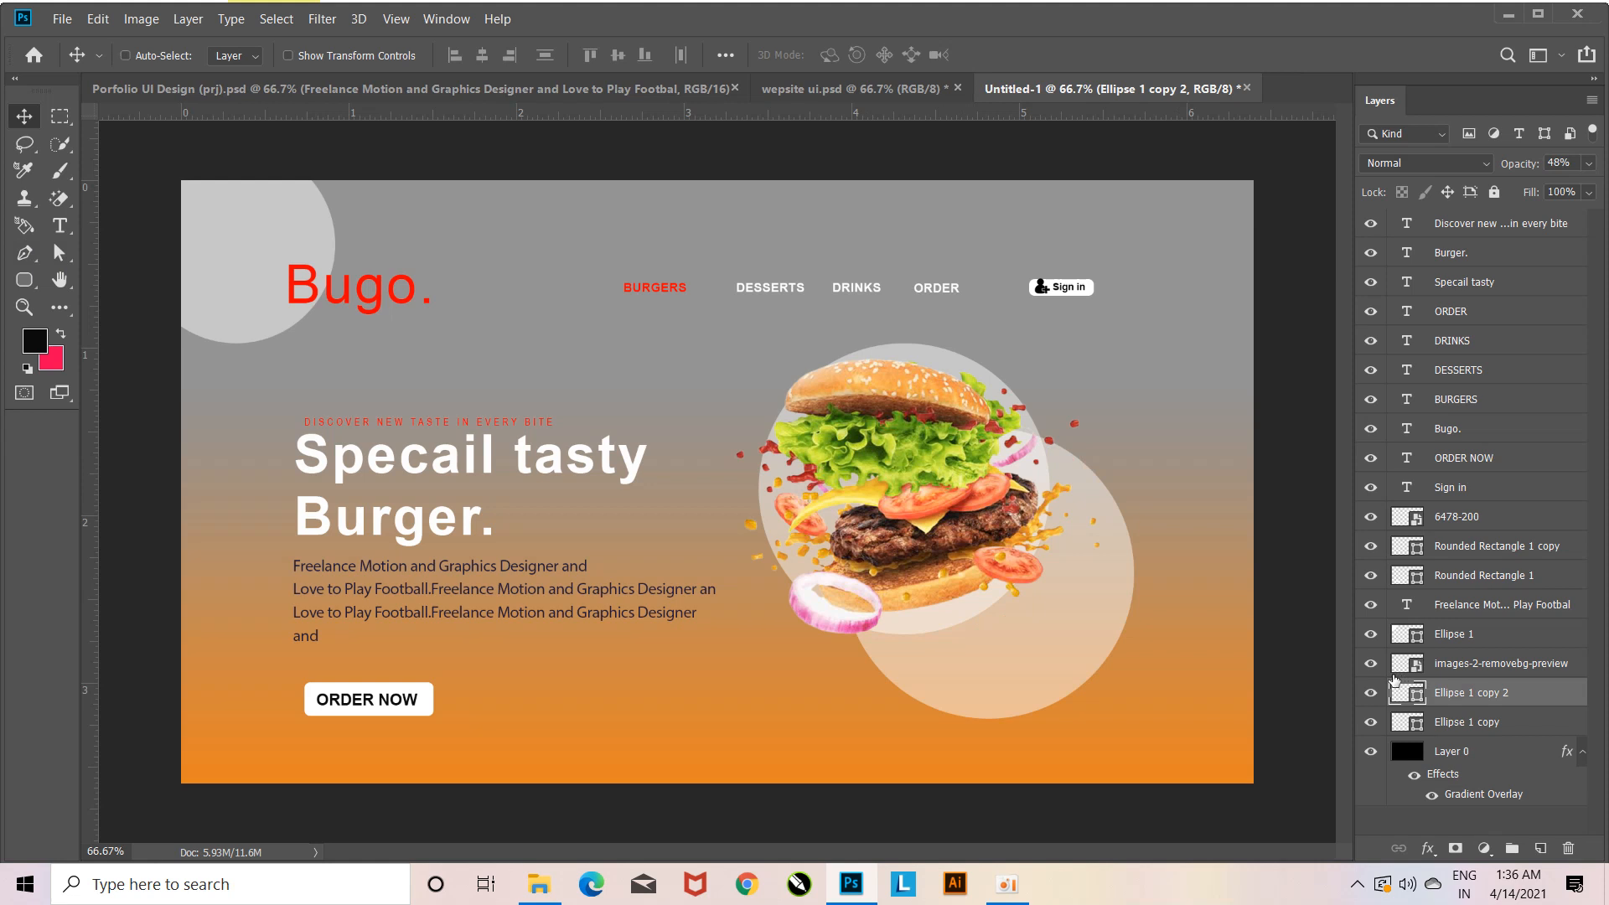
key(ctrl+shift+z)
Replace the circle behind the logo with a copy of the lower-right circle, placed partly off the canvas's upper-left corner.
click(245, 256)
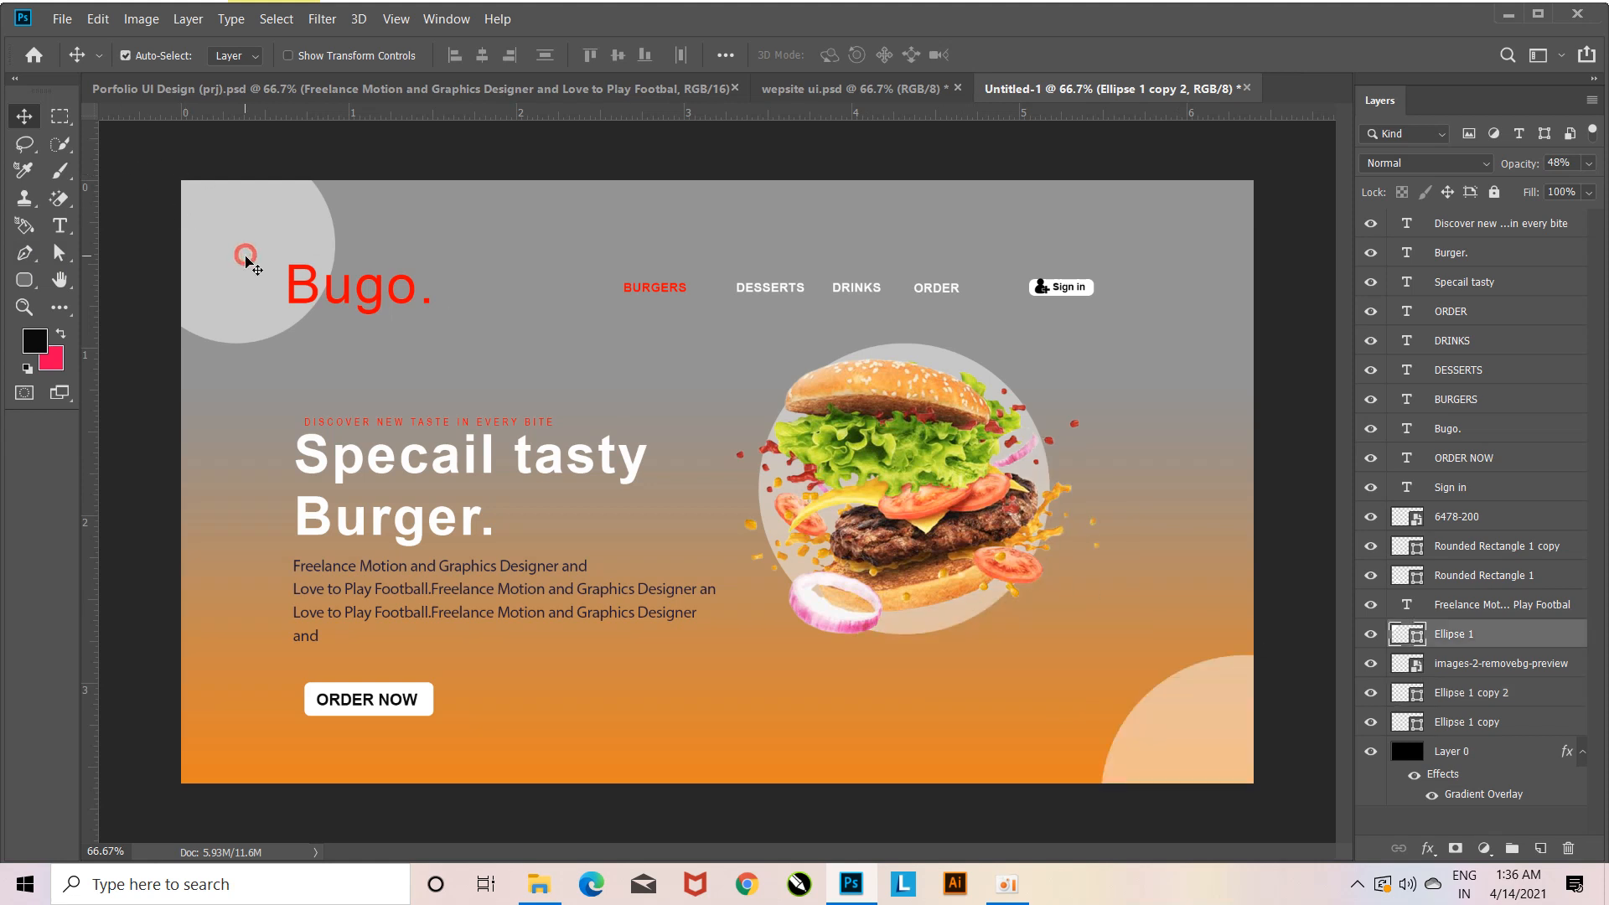
key(Delete)
click(1173, 733)
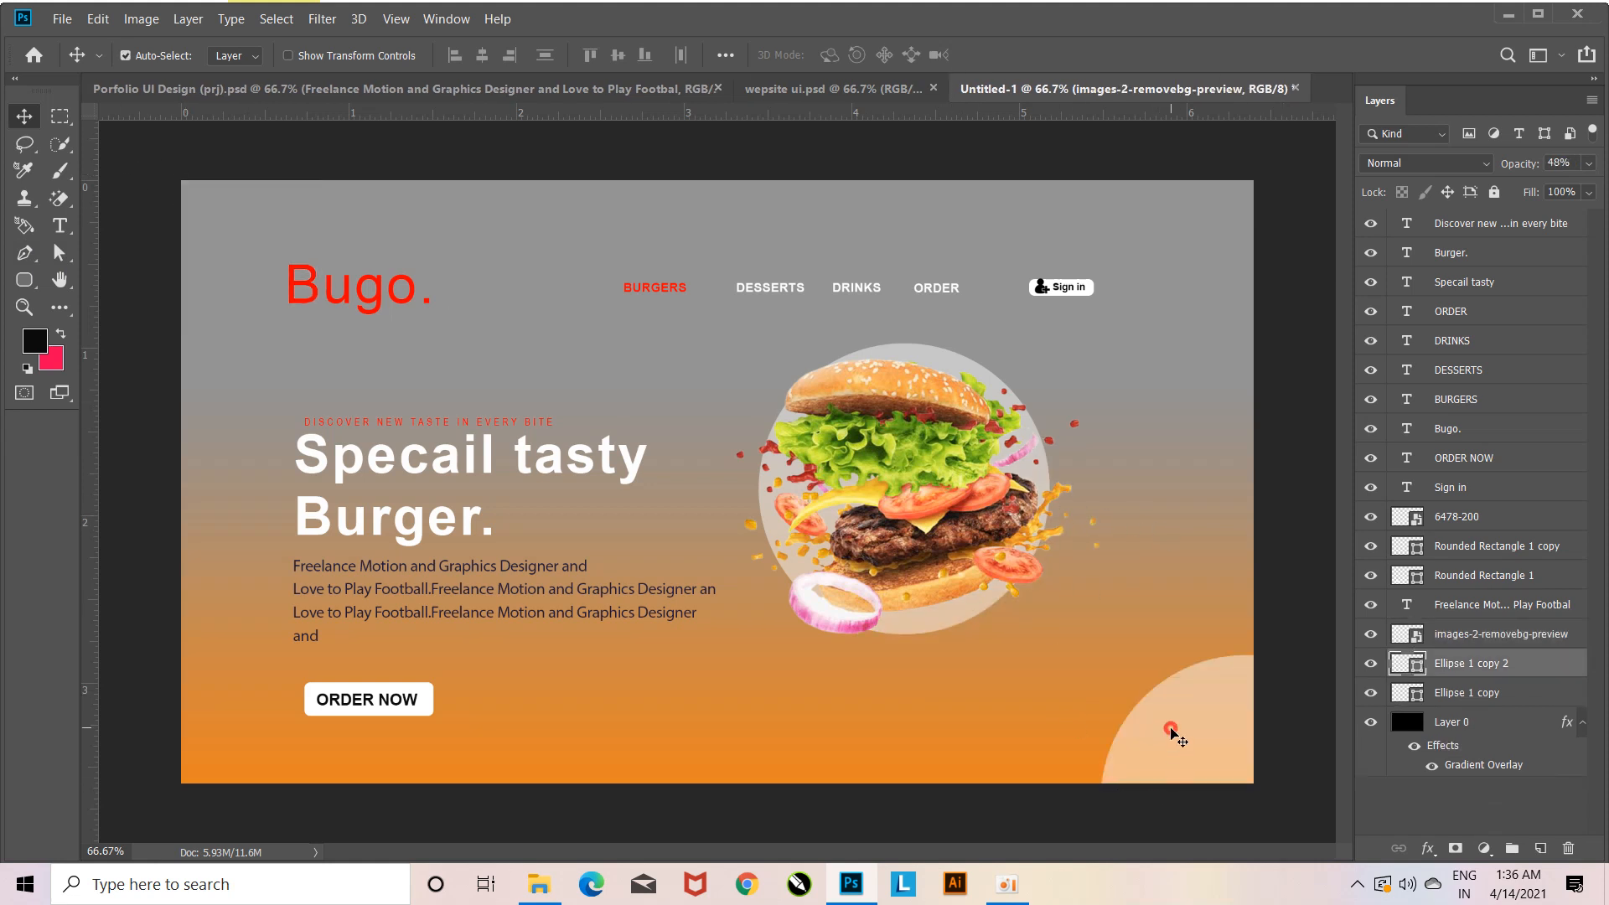
drag(1174, 735, 827, 245)
drag(345, 227, 280, 234)
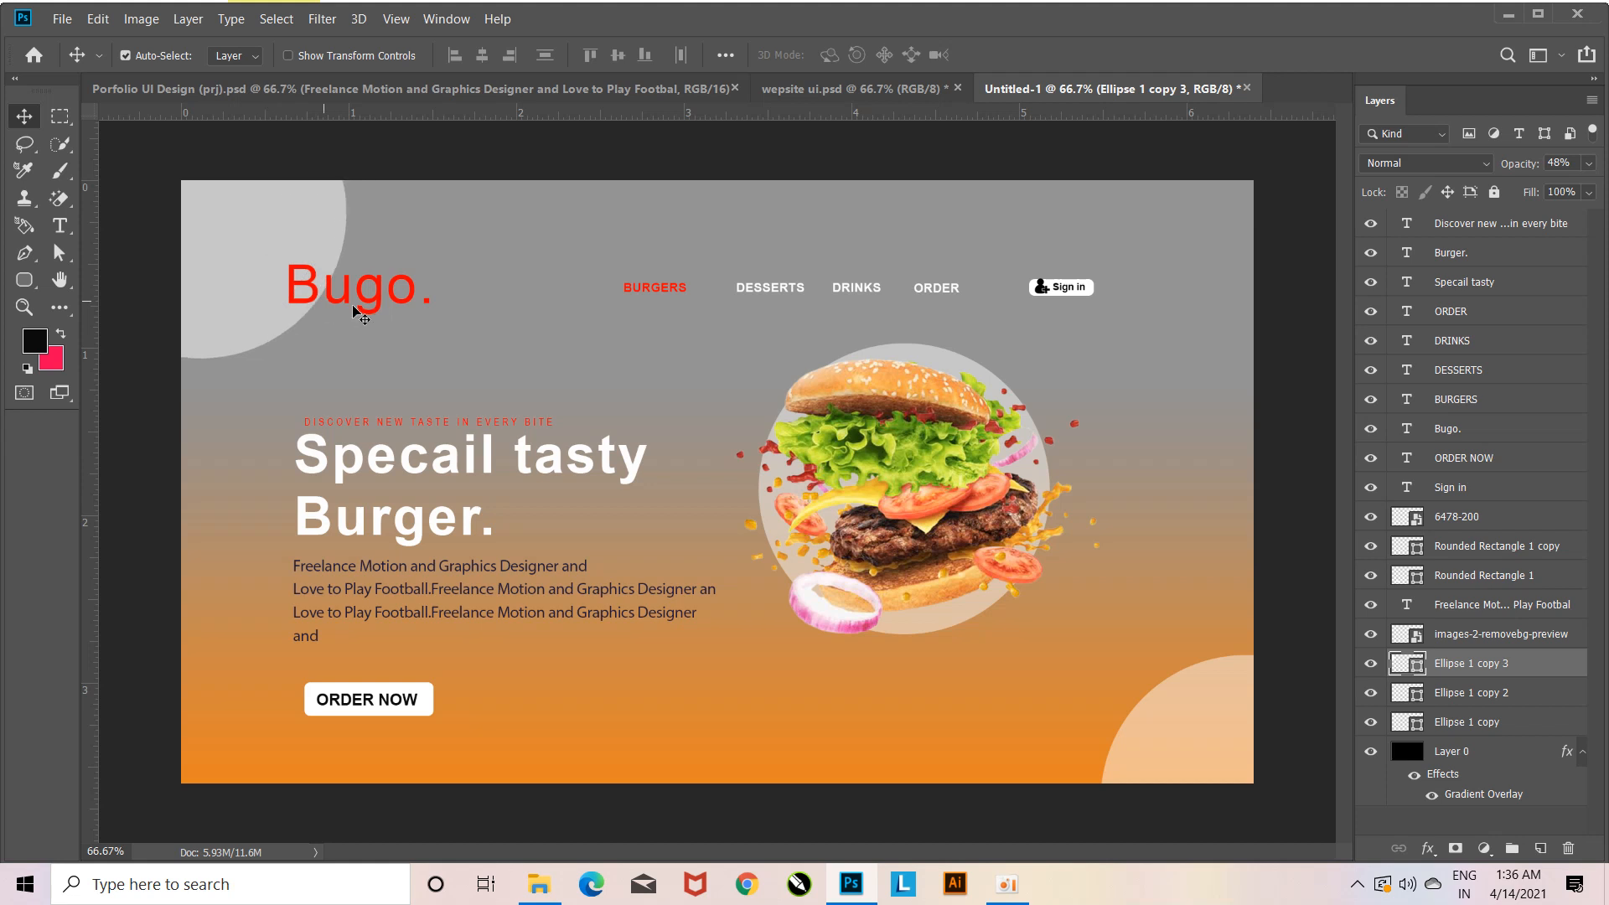
Change the font of the Bugo logo text to Panic.
click(388, 299)
click(60, 226)
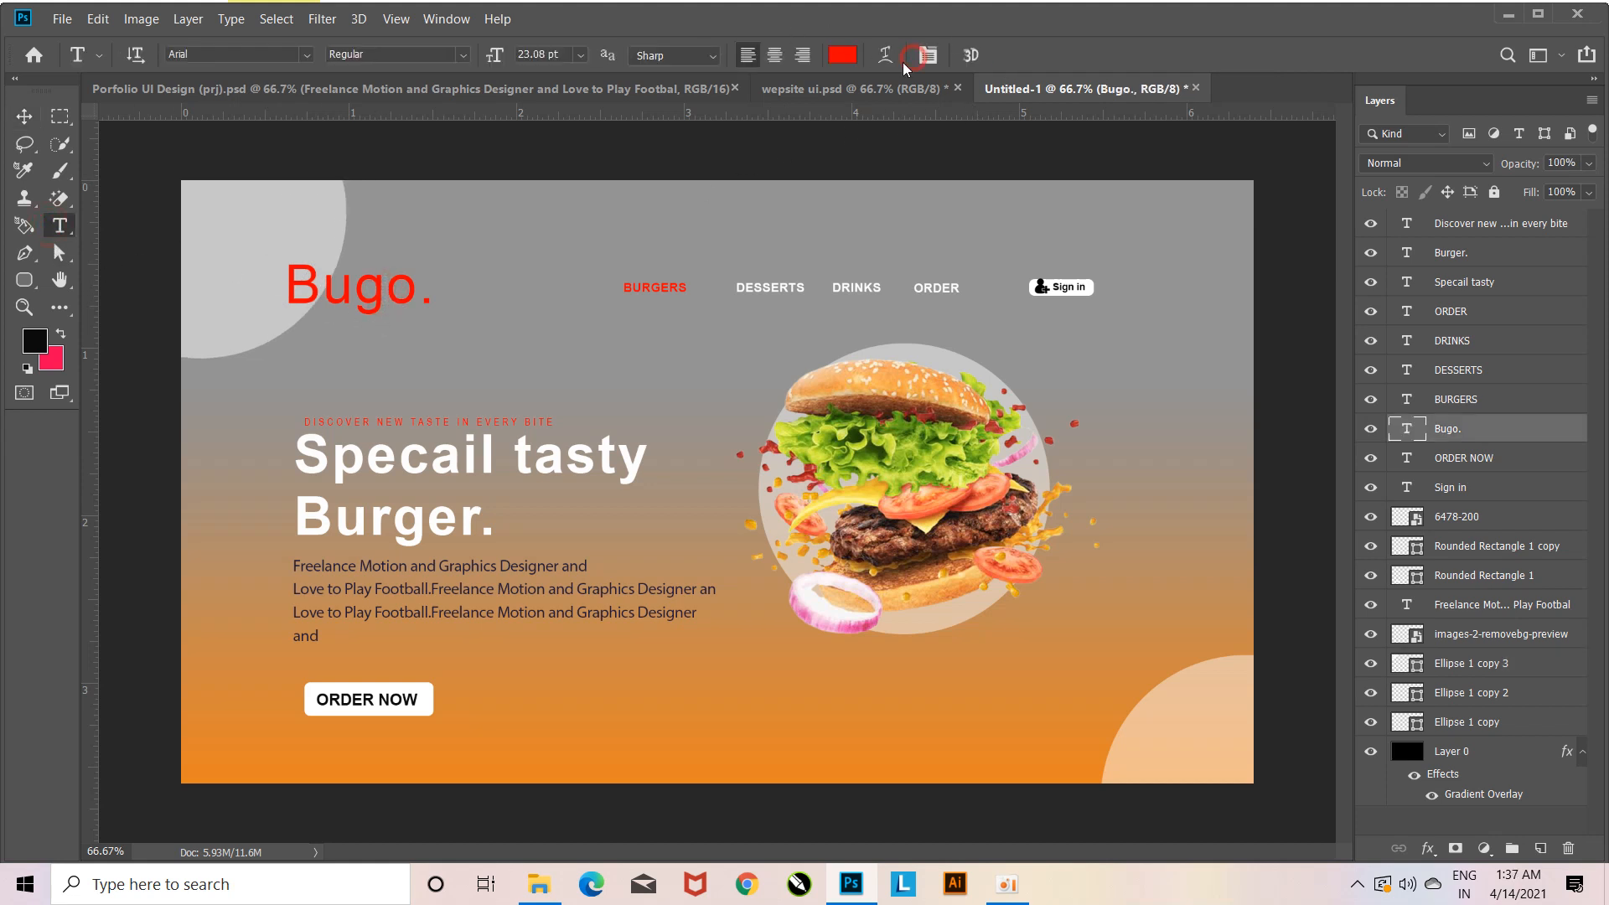
click(928, 55)
click(927, 54)
click(928, 55)
drag(1238, 510, 1243, 215)
click(1137, 241)
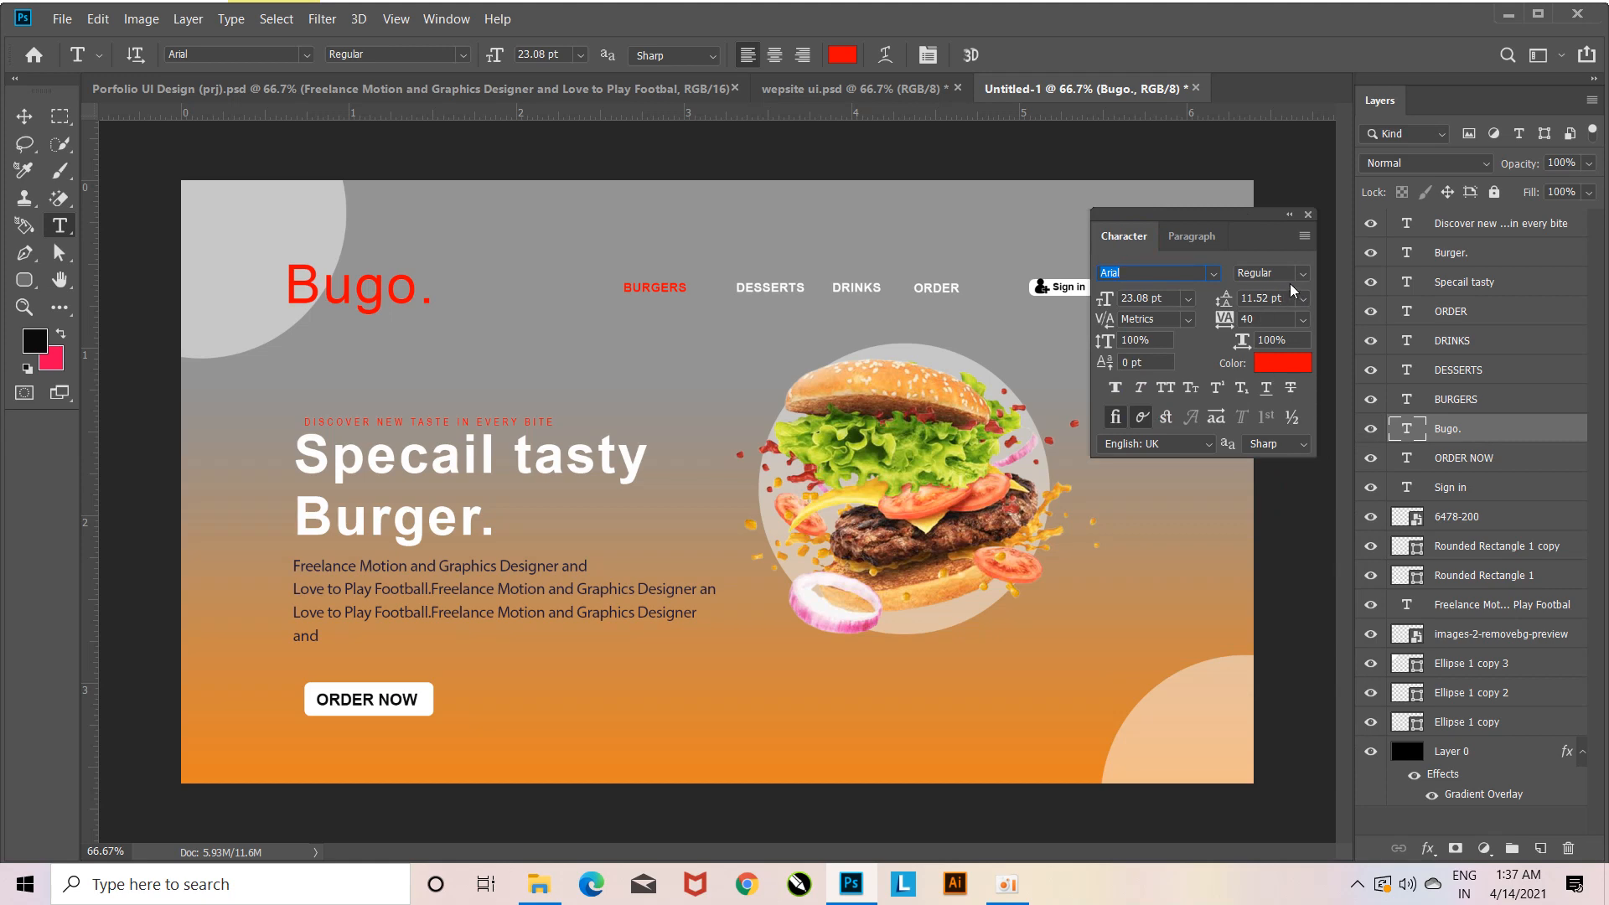
click(1212, 274)
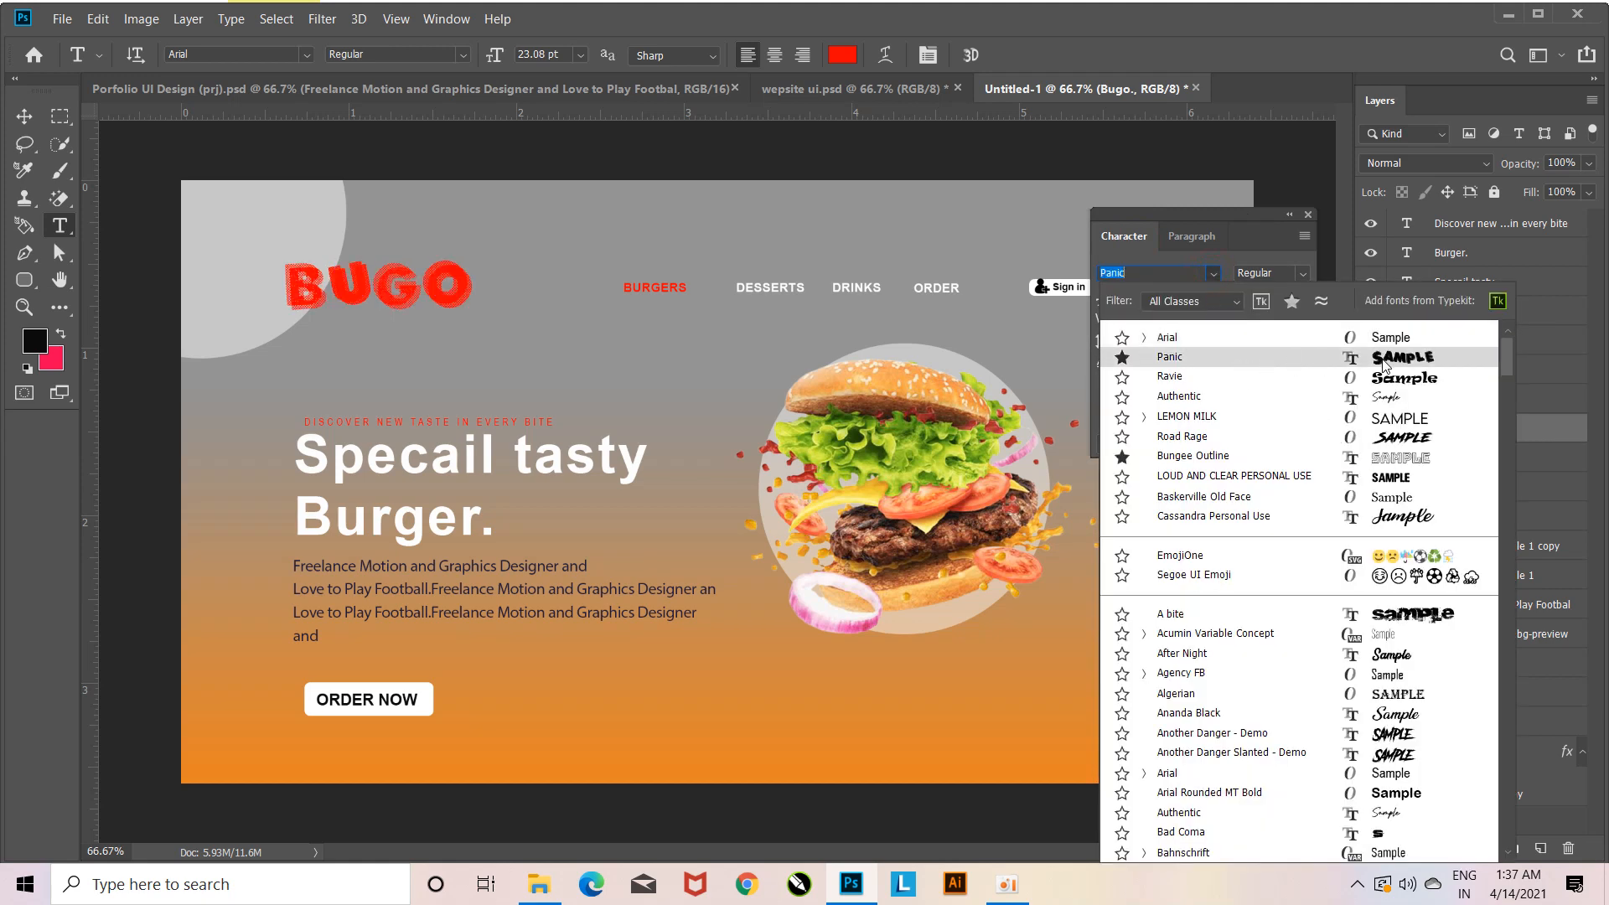
click(1383, 361)
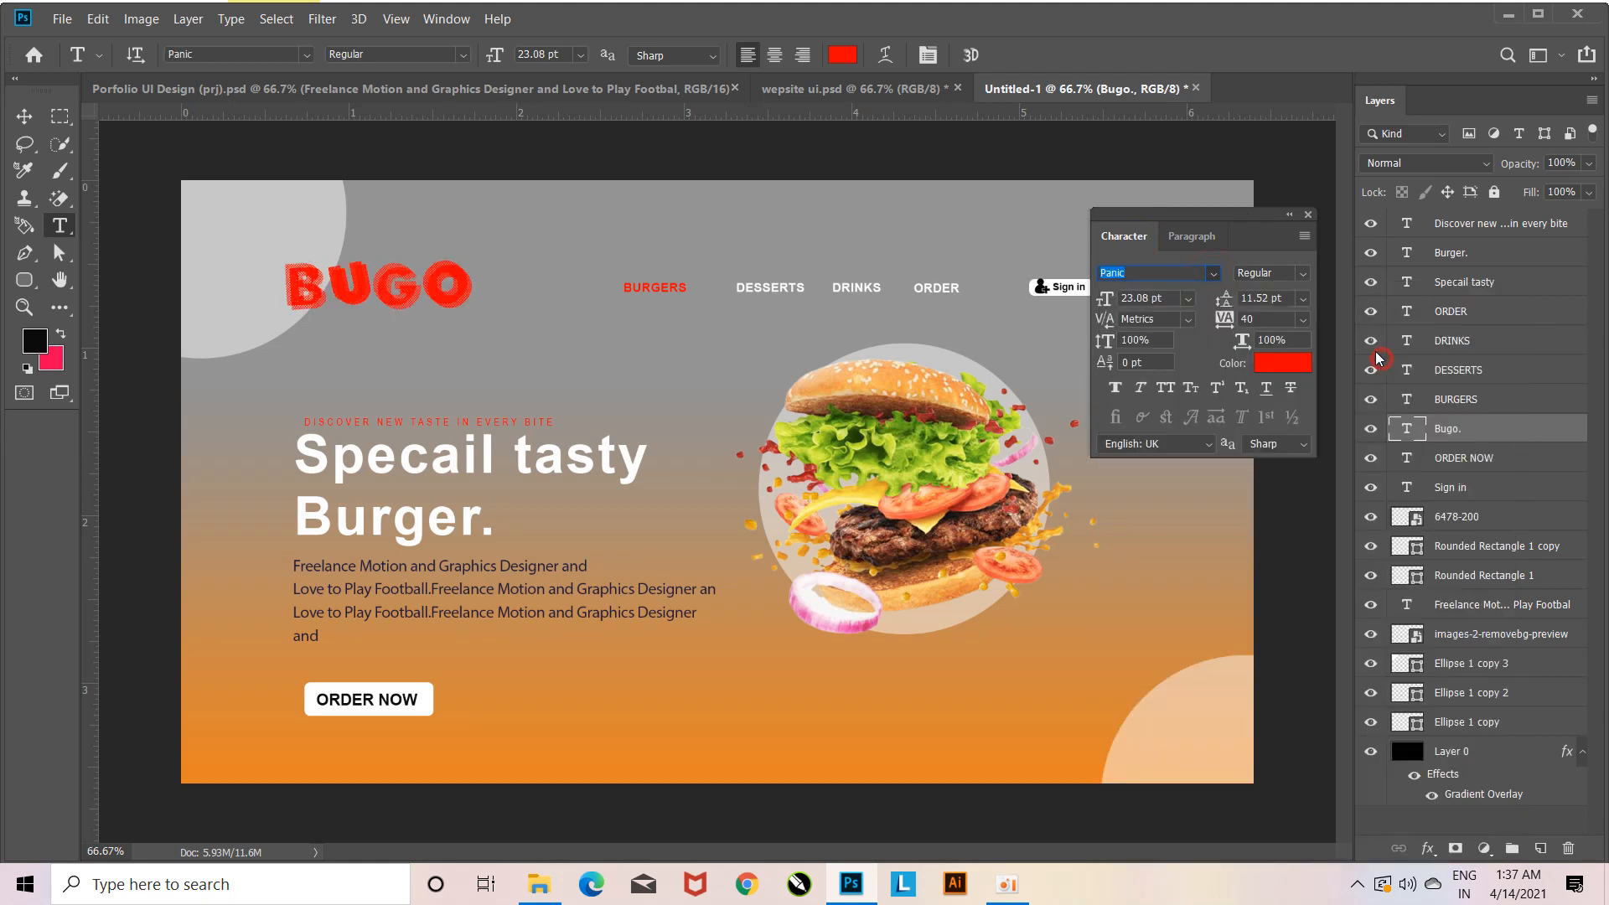
Try green, yellow and amber on the logo text and settle on red ff0000.
click(1277, 363)
click(1342, 486)
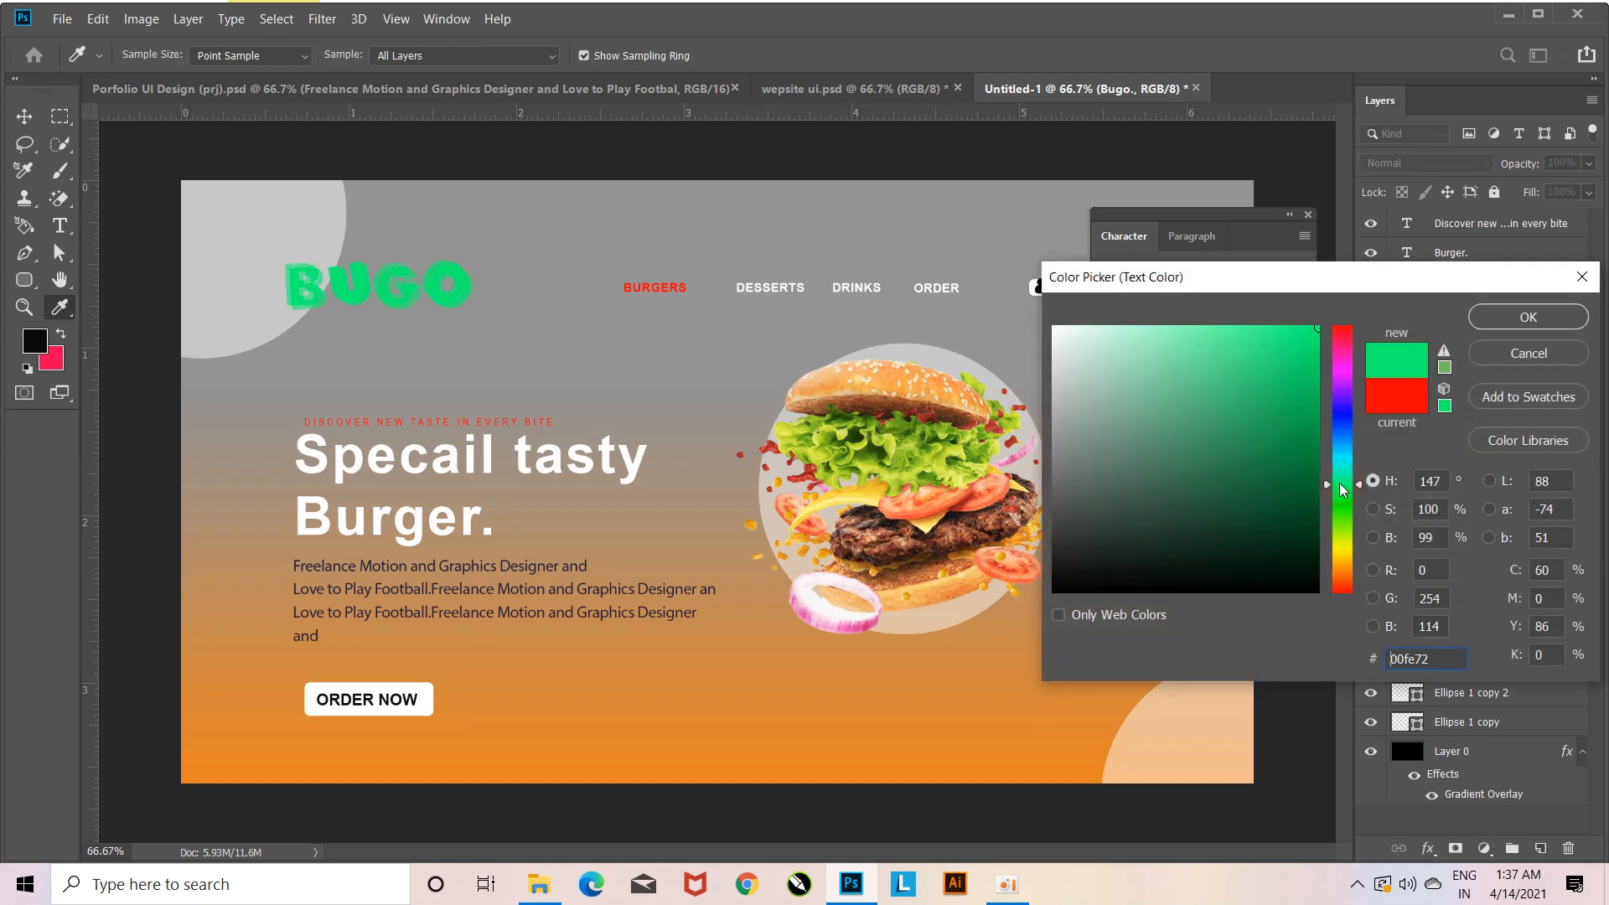
click(1346, 555)
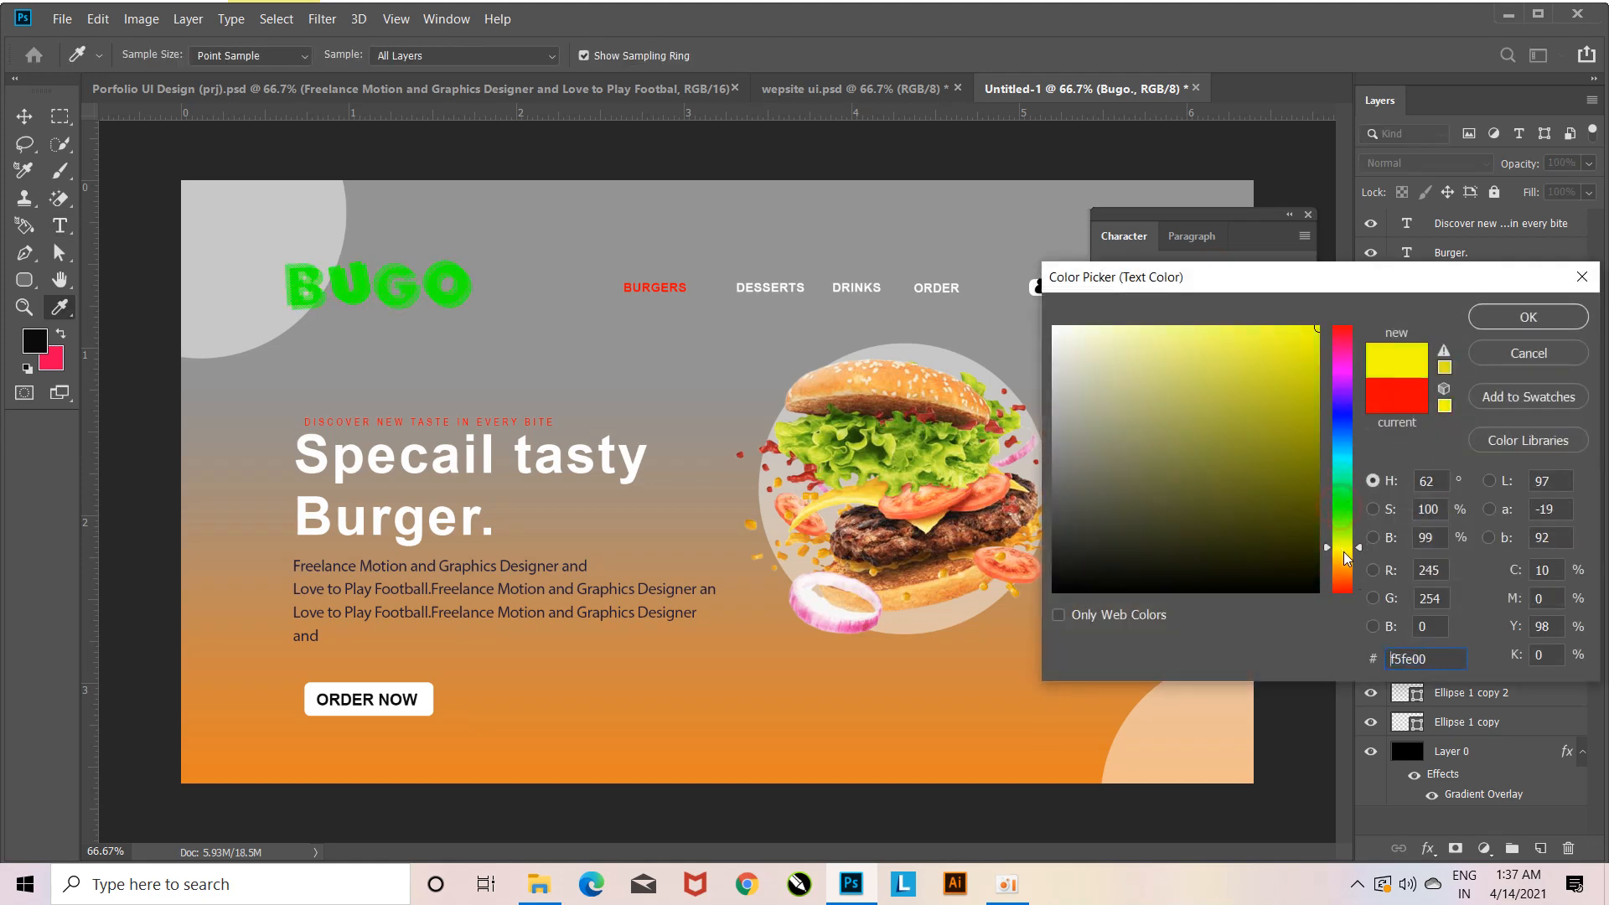
click(1345, 566)
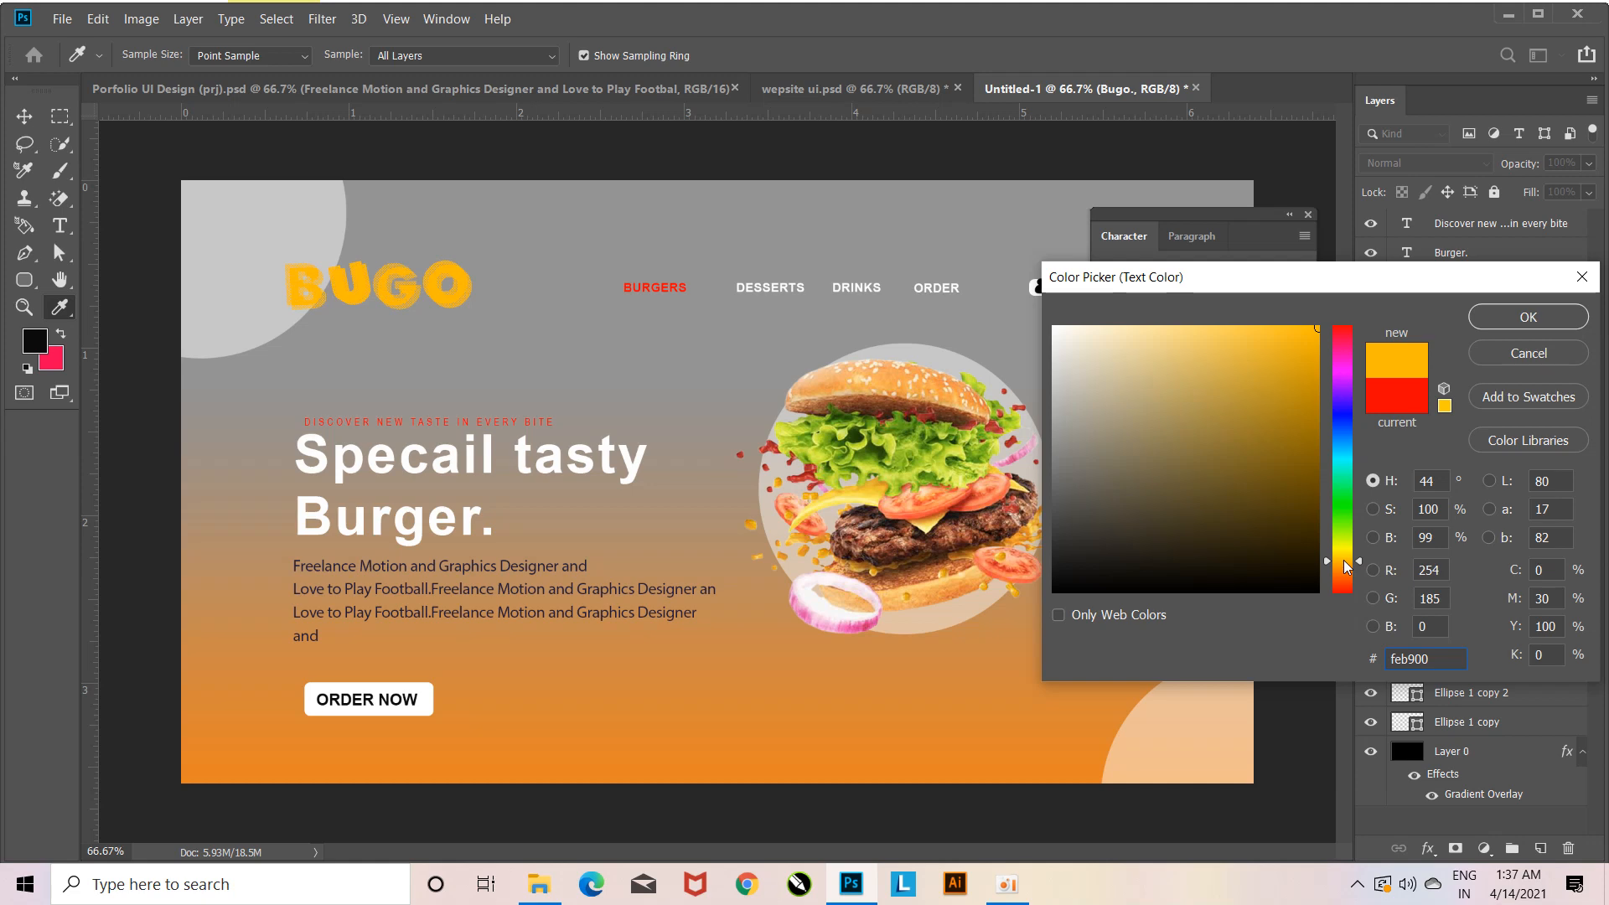
click(1351, 327)
mouse_move(1216, 362)
mouse_down()
mouse_move(1050, 324)
mouse_move(1308, 319)
mouse_up()
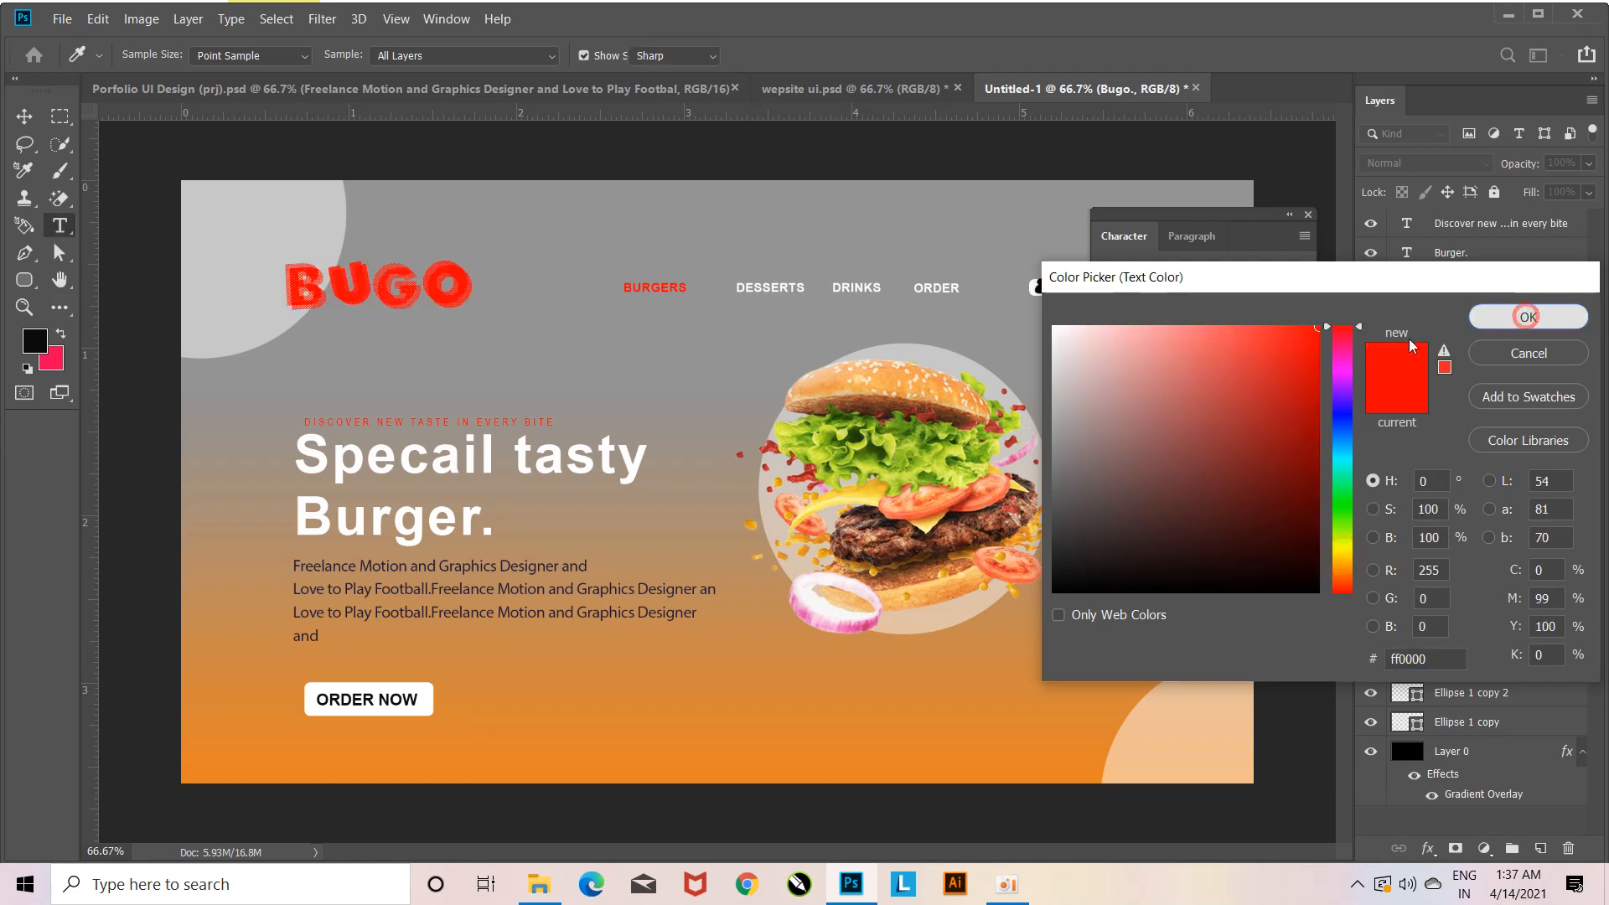
click(1527, 317)
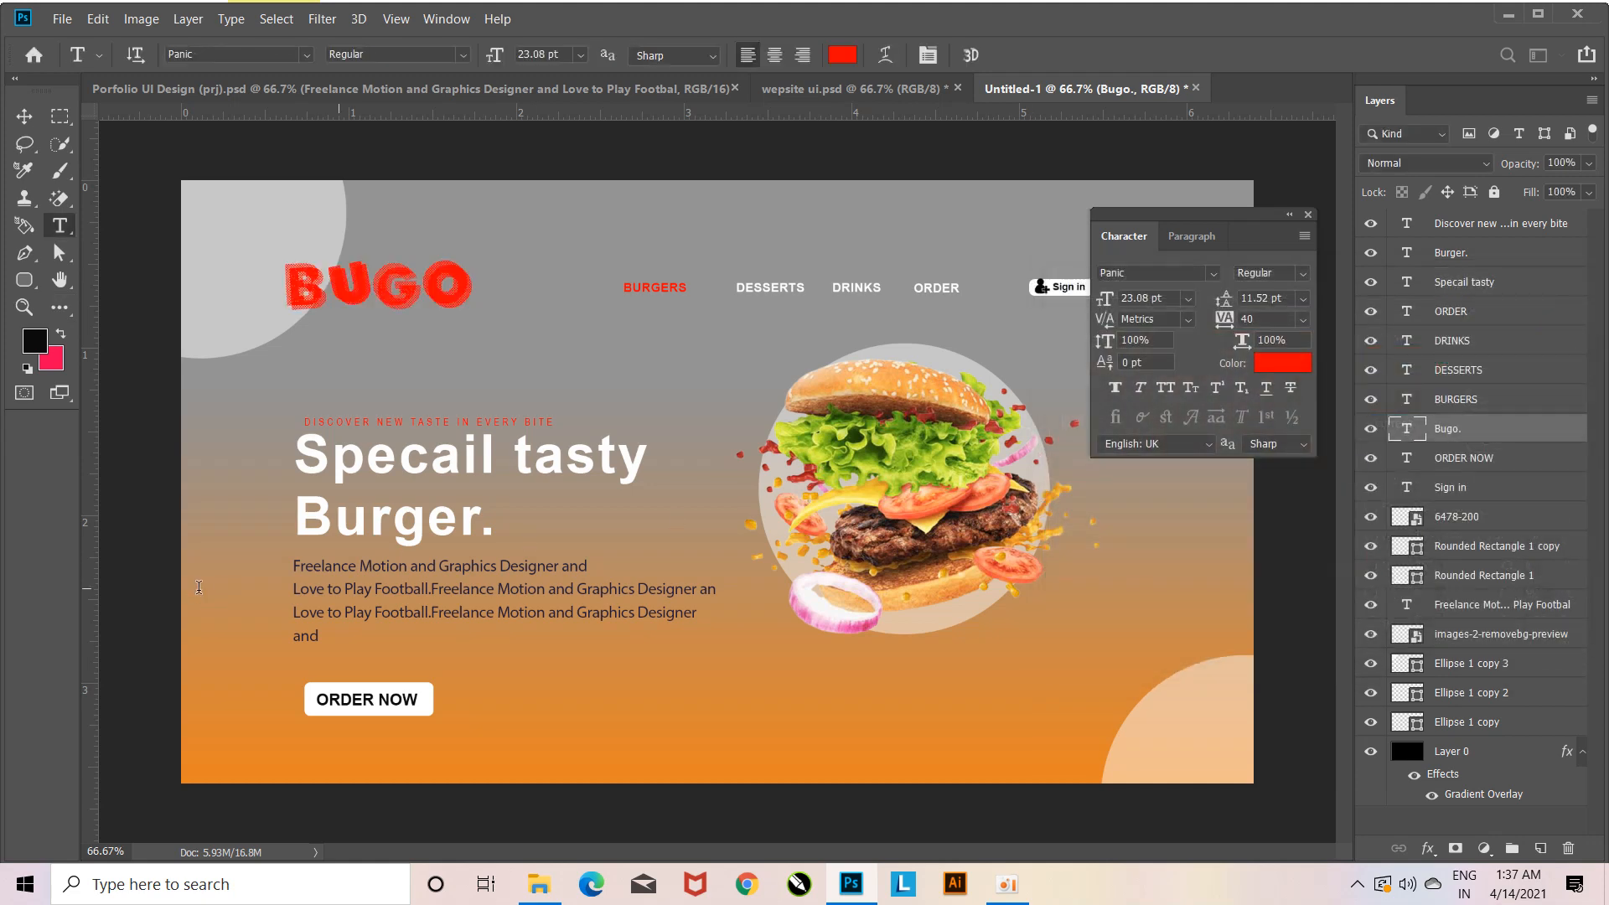
click(1307, 214)
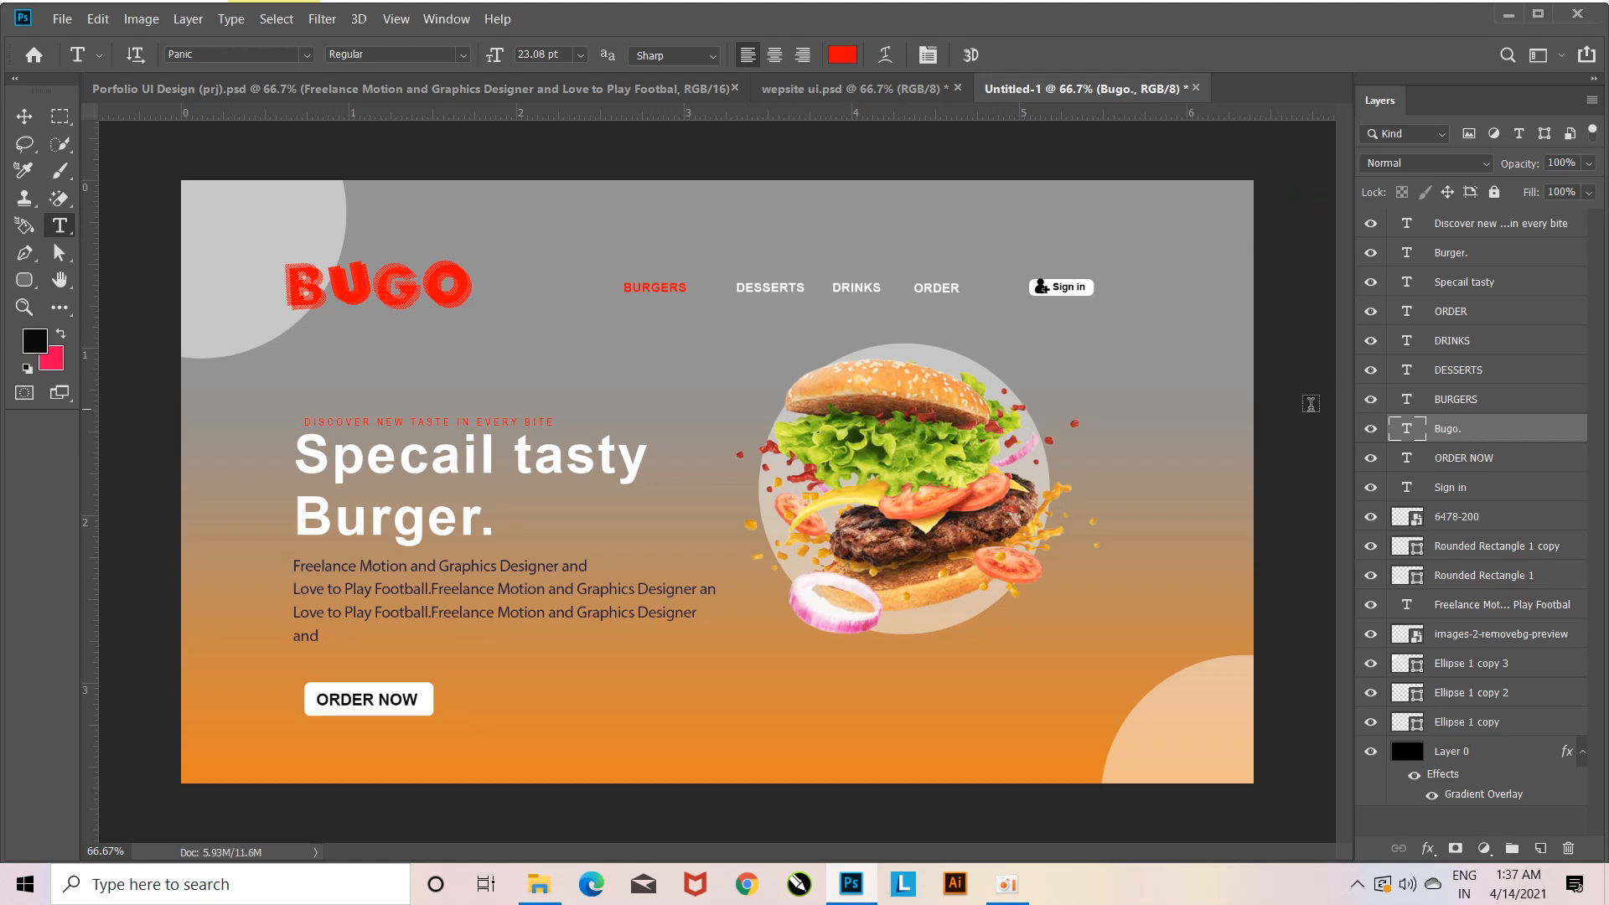
Shrink the person icon inside the Sign in button so it clears the label.
key(ctrl+plus)
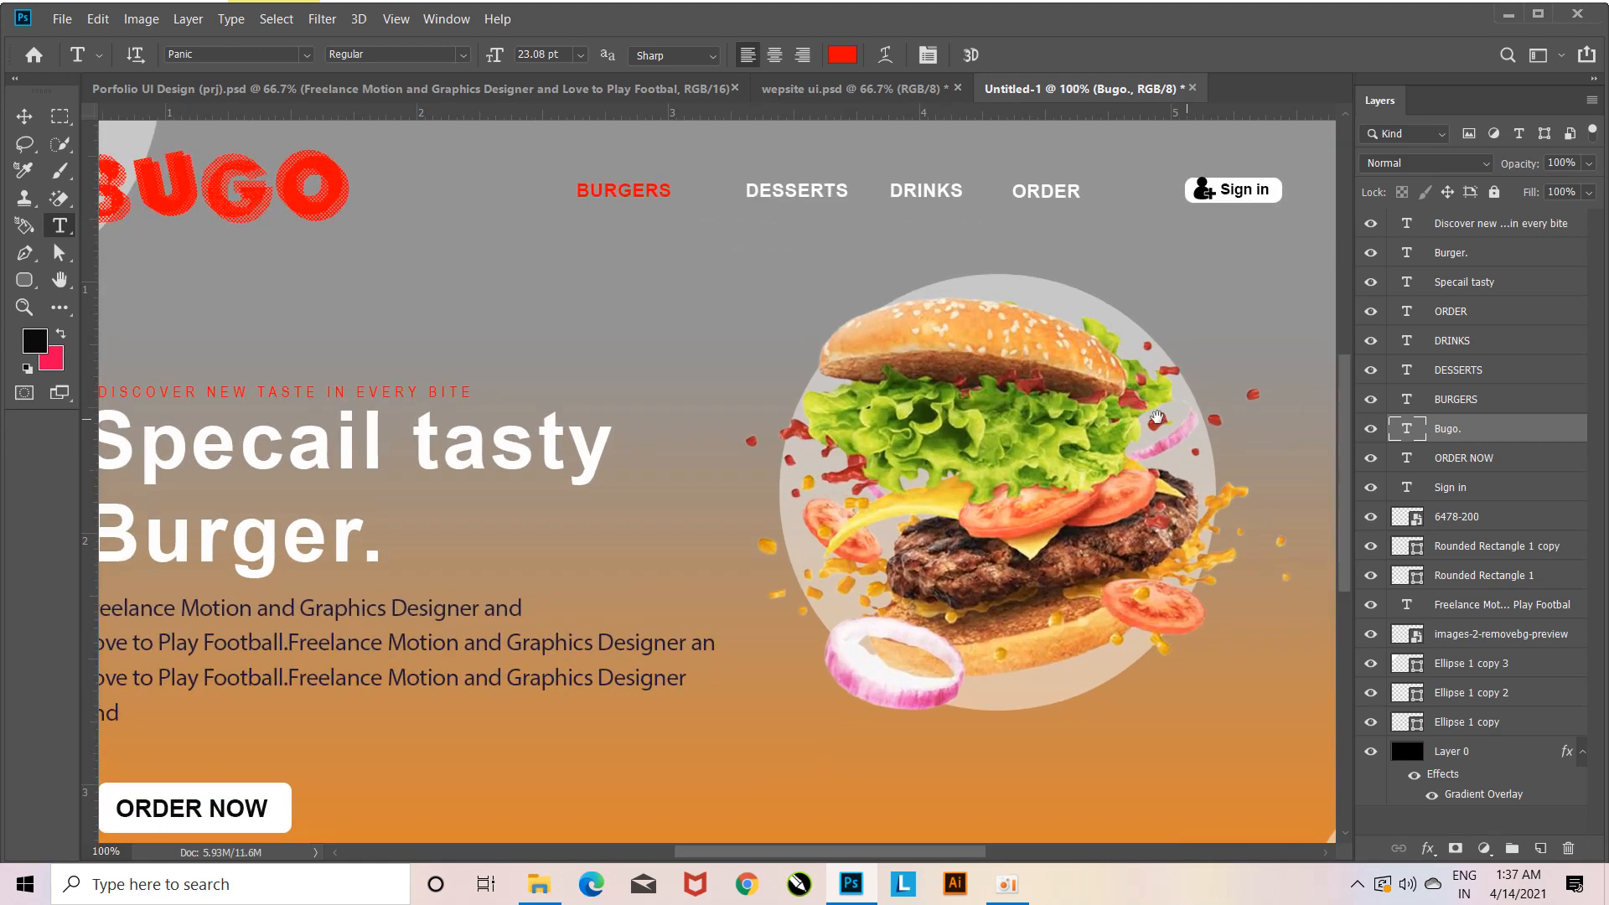
drag(1161, 417, 891, 630)
key(ctrl+plus)
drag(852, 418, 703, 556)
click(24, 116)
click(1006, 490)
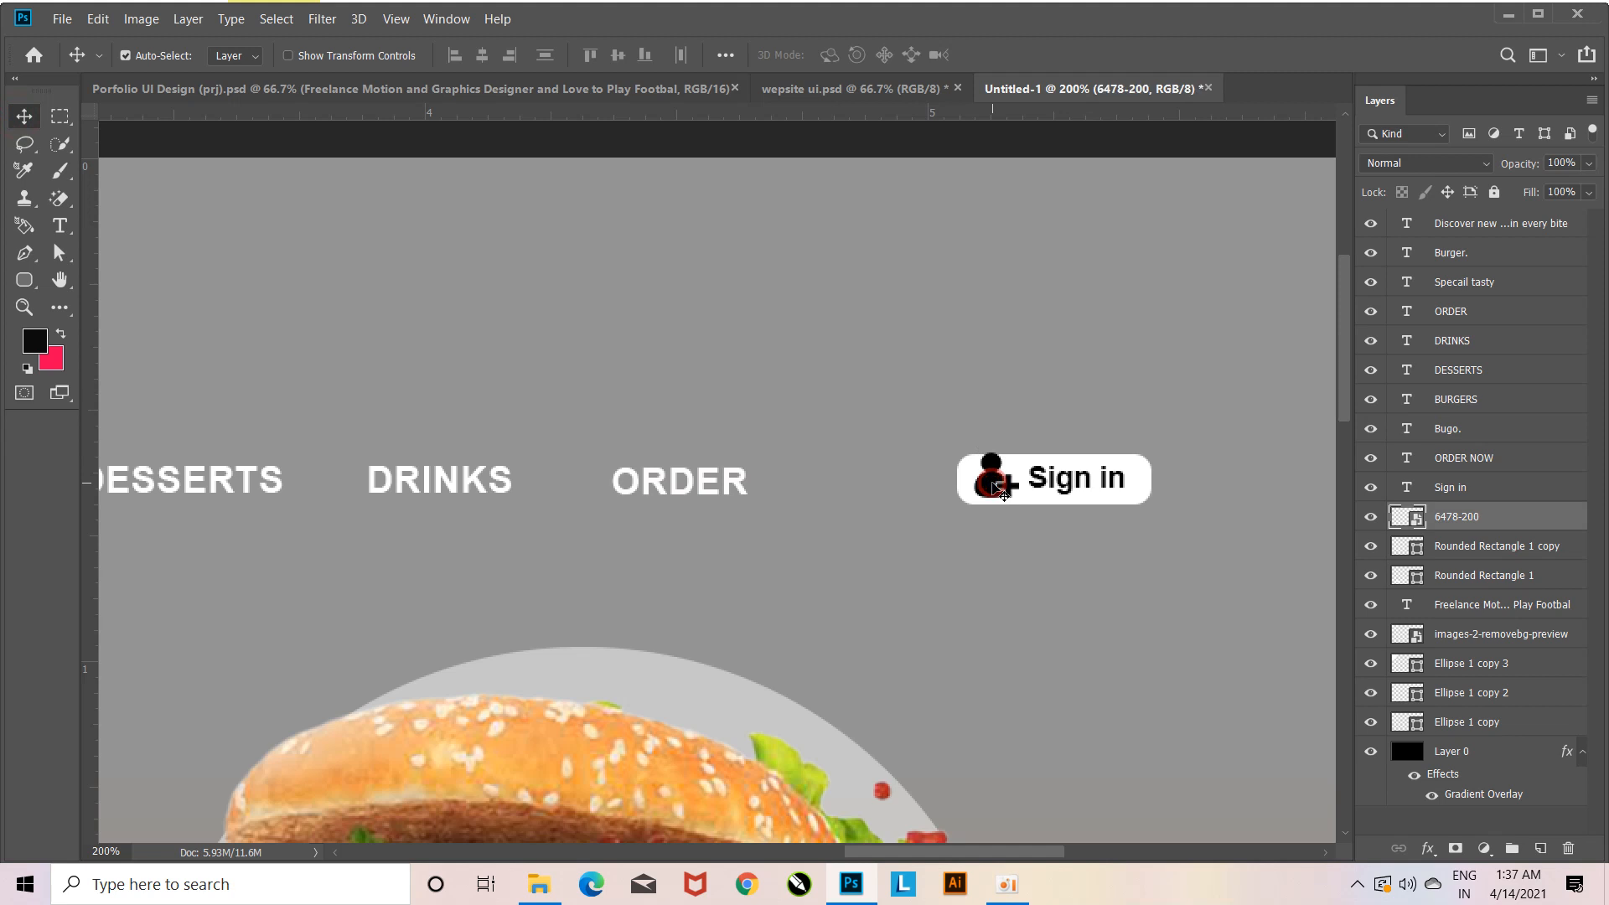
key(ctrl+t)
drag(1019, 505, 1014, 499)
key(Return)
key(ctrl+minus)
key(ctrl+minus)
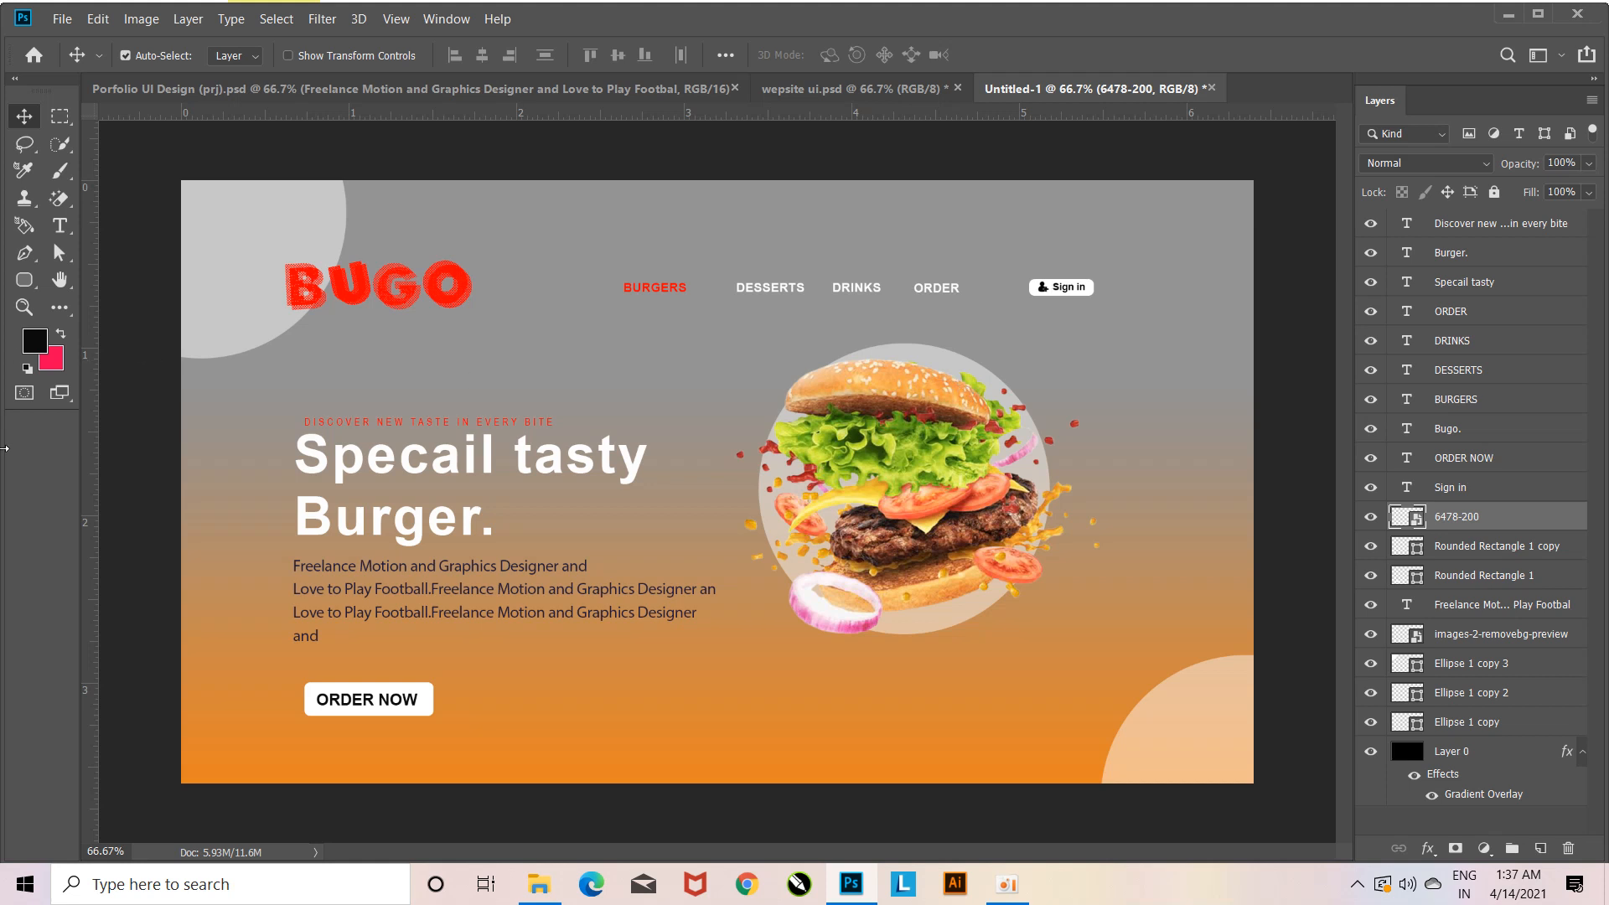
Set up the Custom Shape tool above the ORDER NOW layer with a dark green 2e8209 fill and no stroke.
click(26, 285)
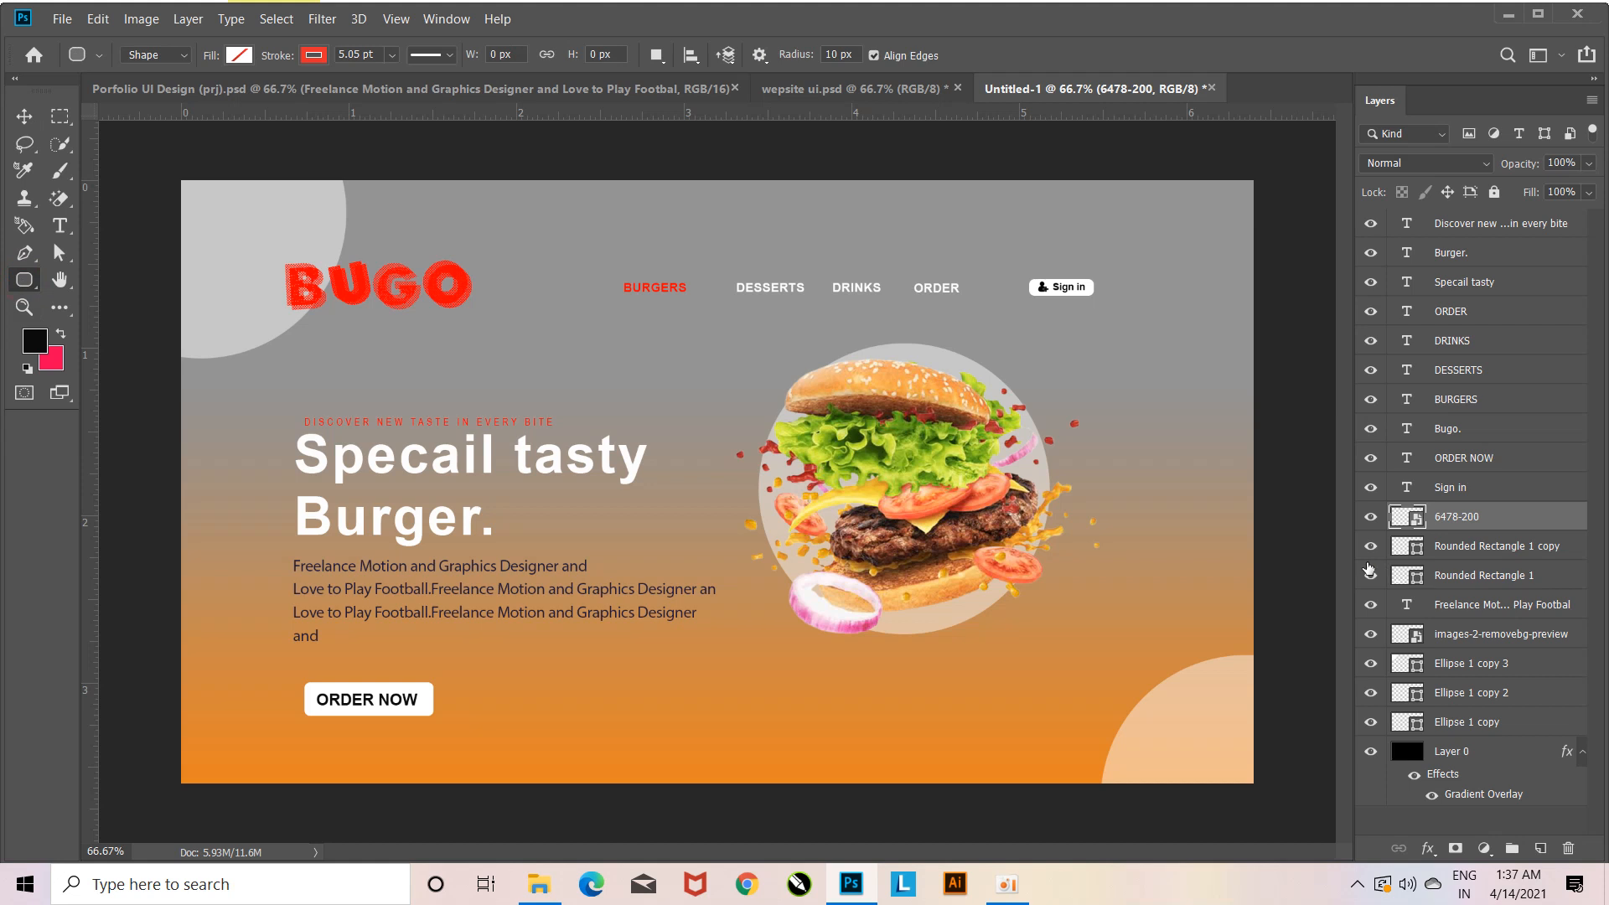
click(25, 116)
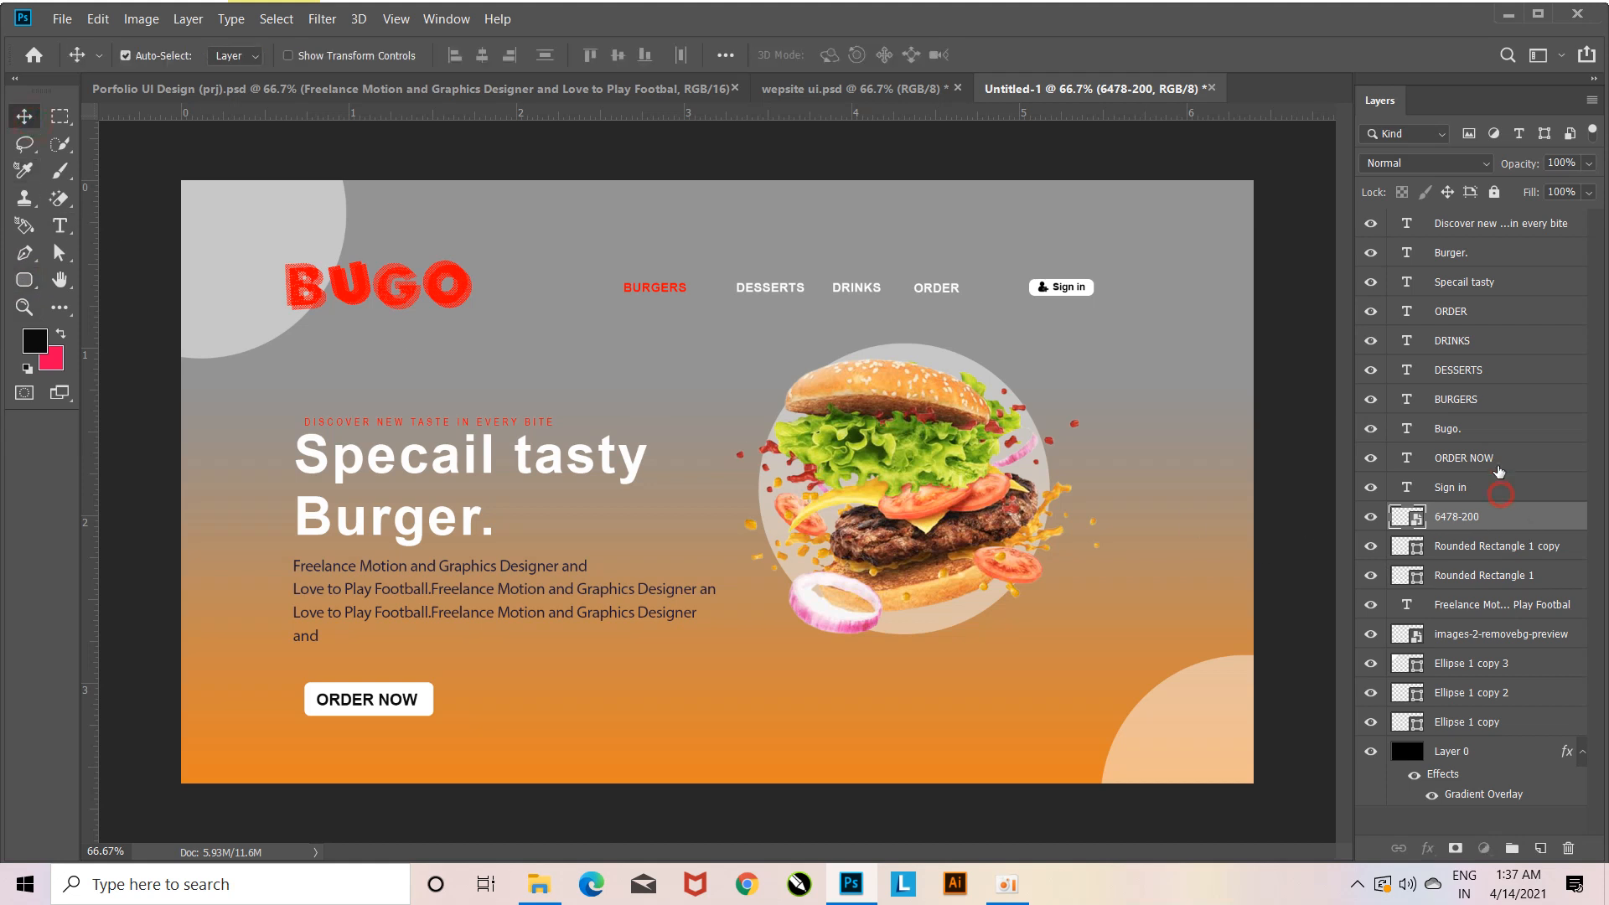
click(1498, 459)
click(29, 285)
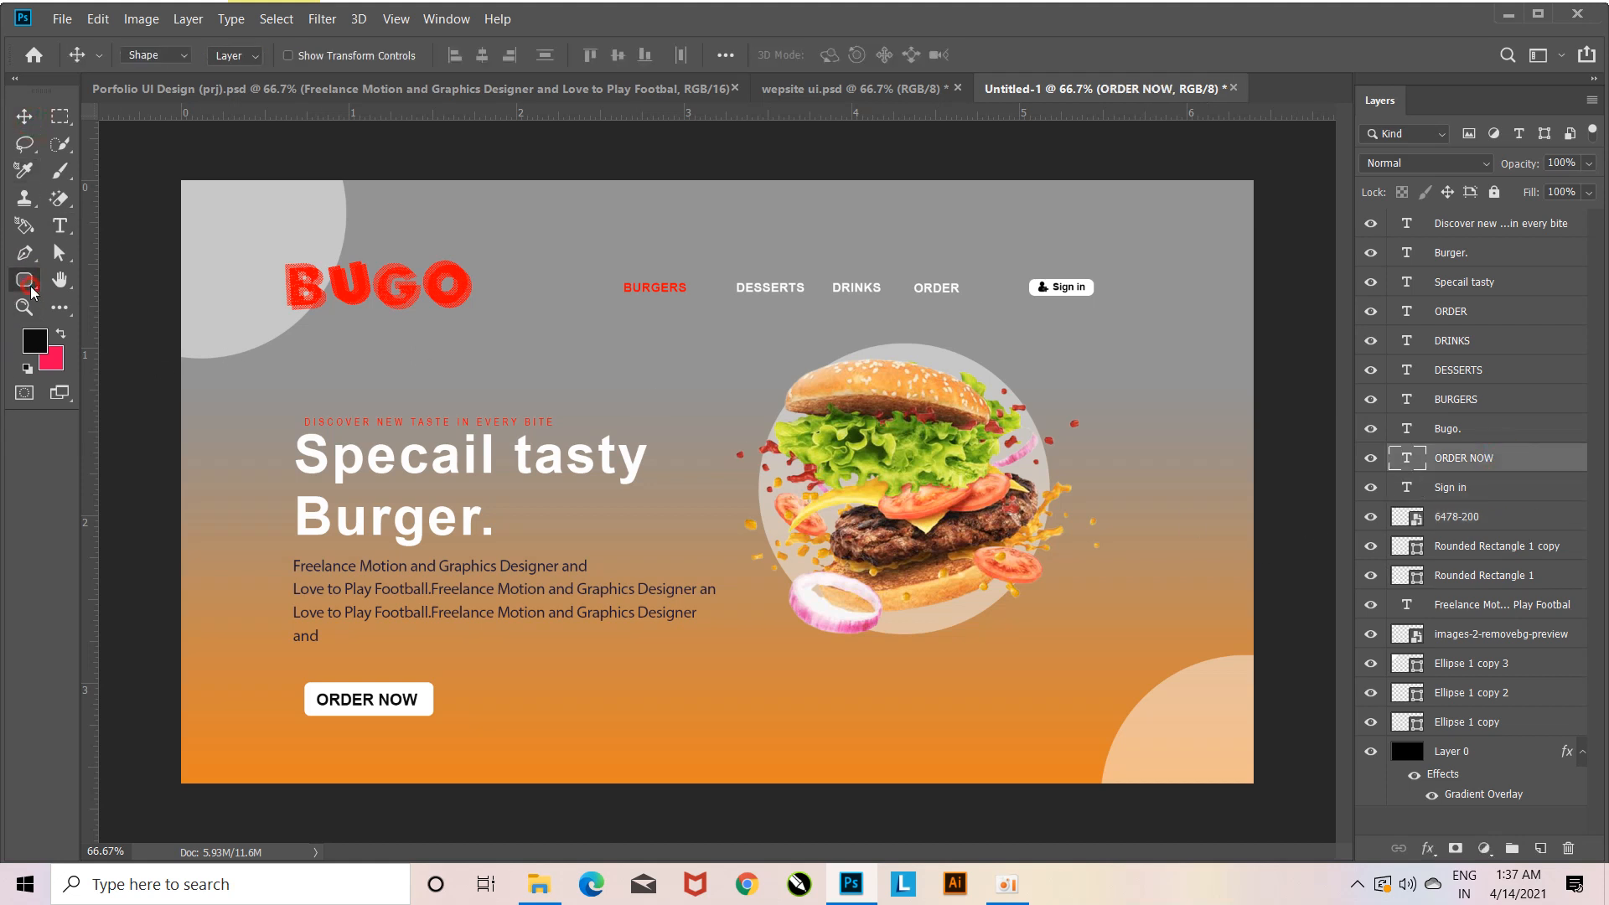
right_click(34, 291)
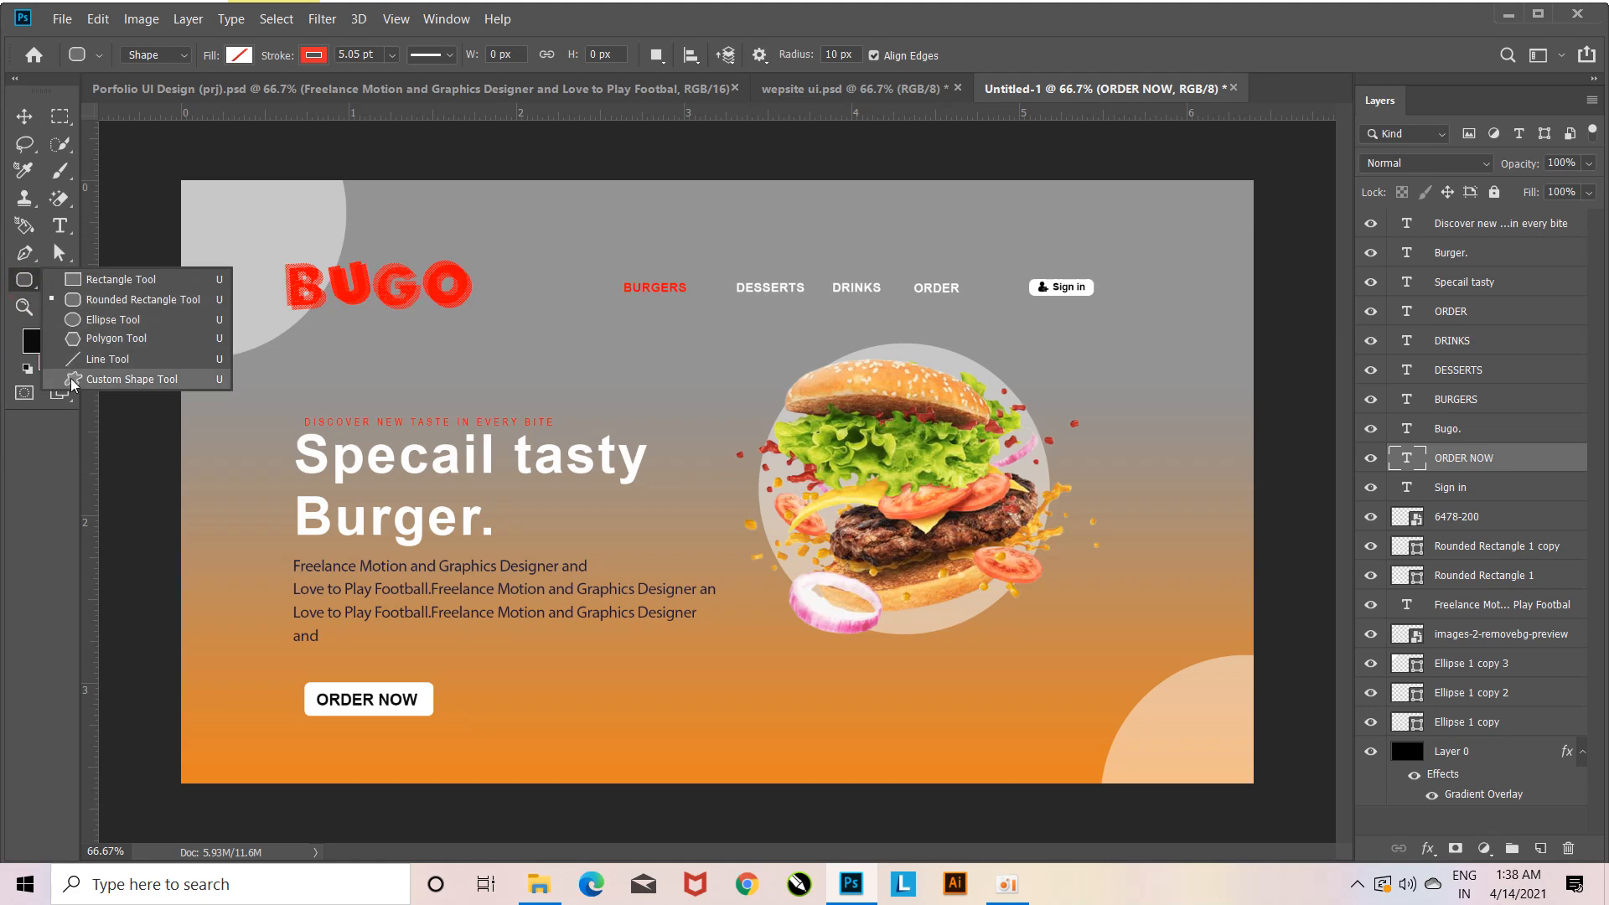
click(132, 379)
click(853, 56)
click(854, 56)
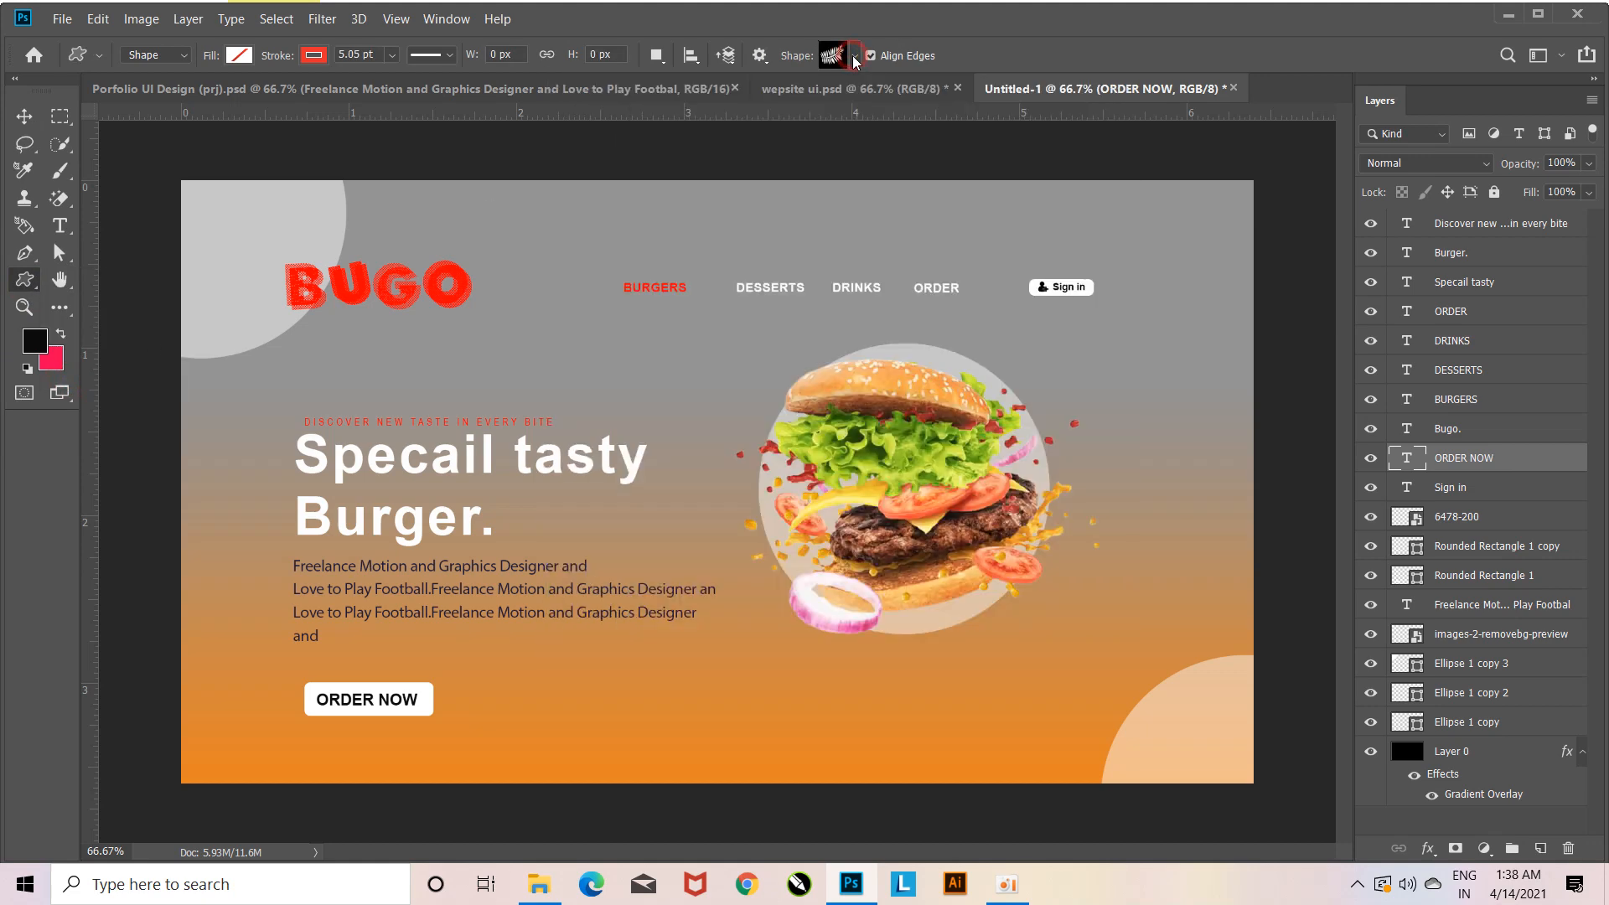
click(312, 55)
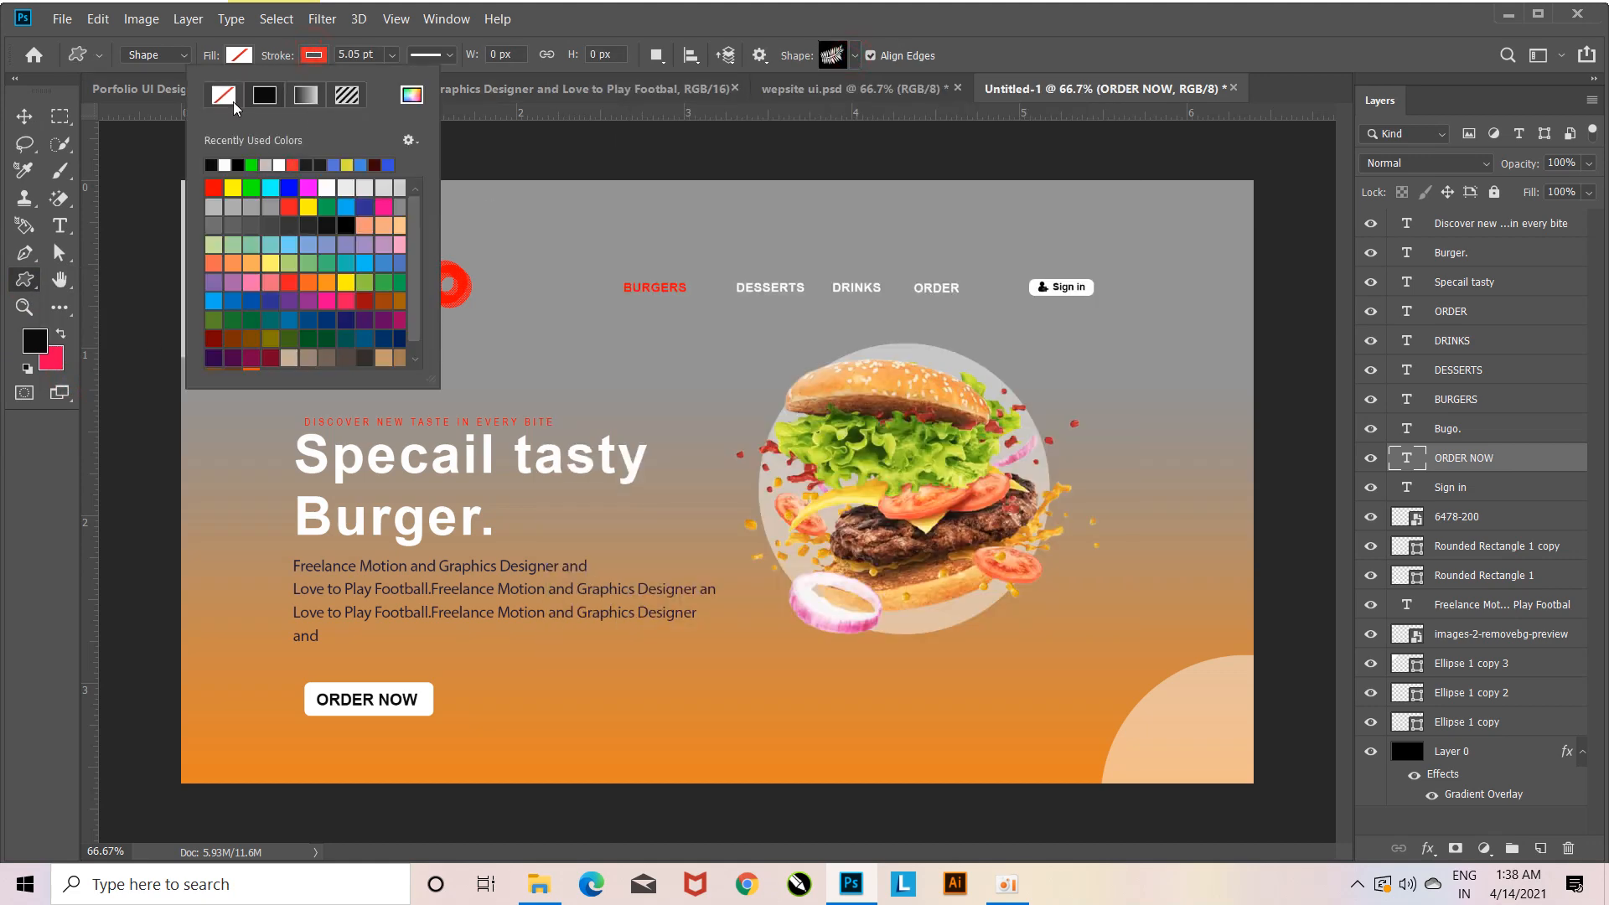
click(239, 55)
click(338, 94)
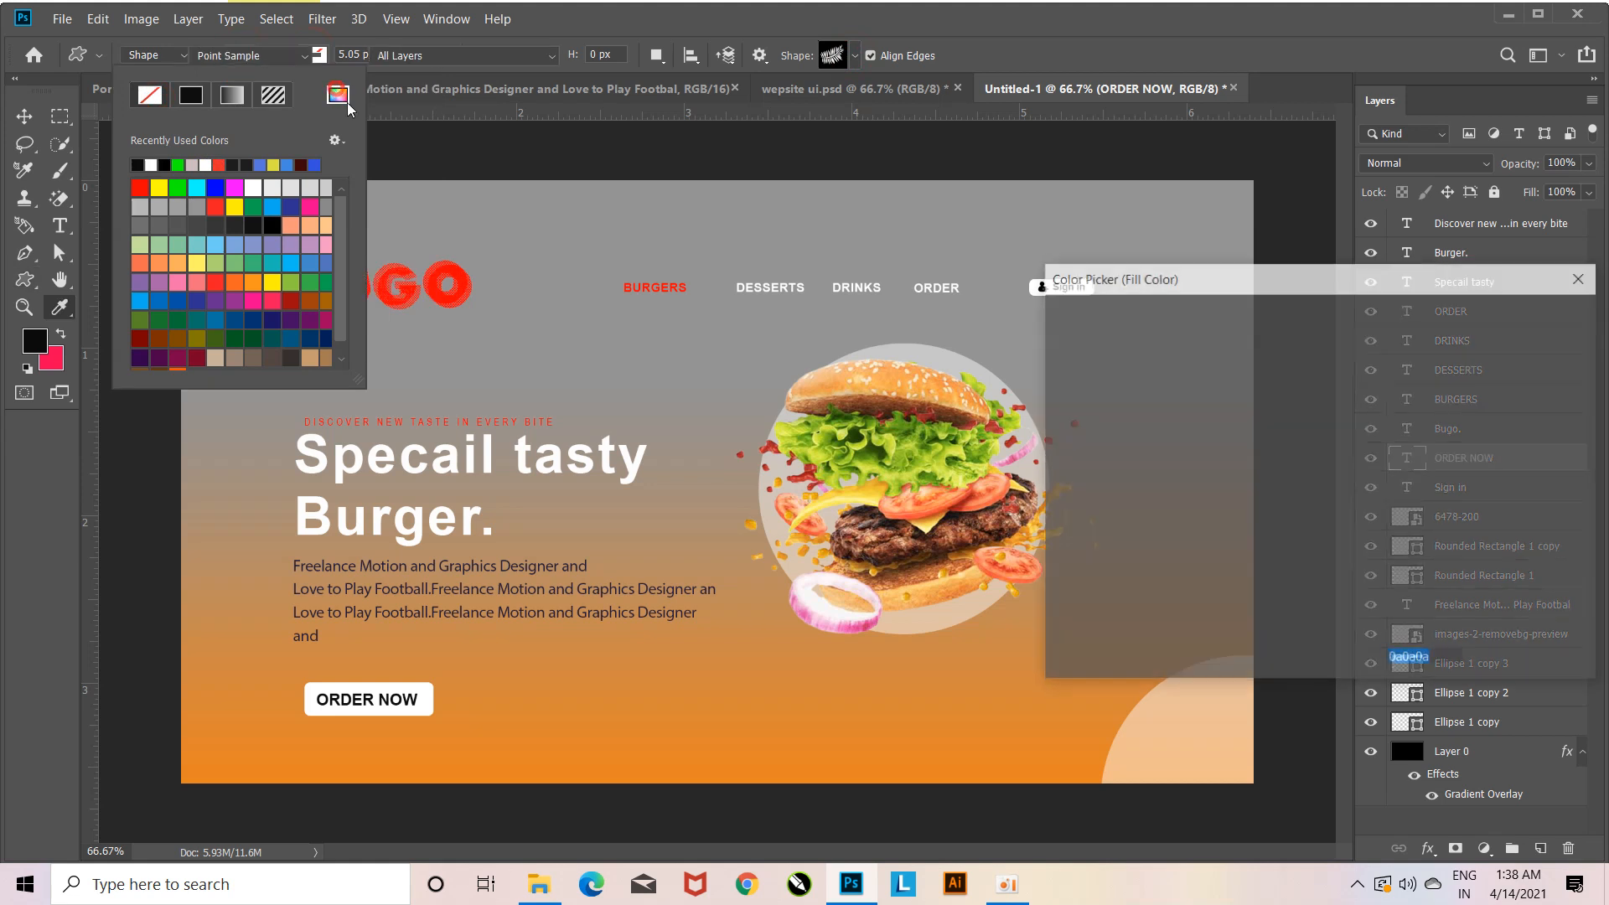
drag(1345, 479, 1357, 518)
drag(1260, 412, 1303, 457)
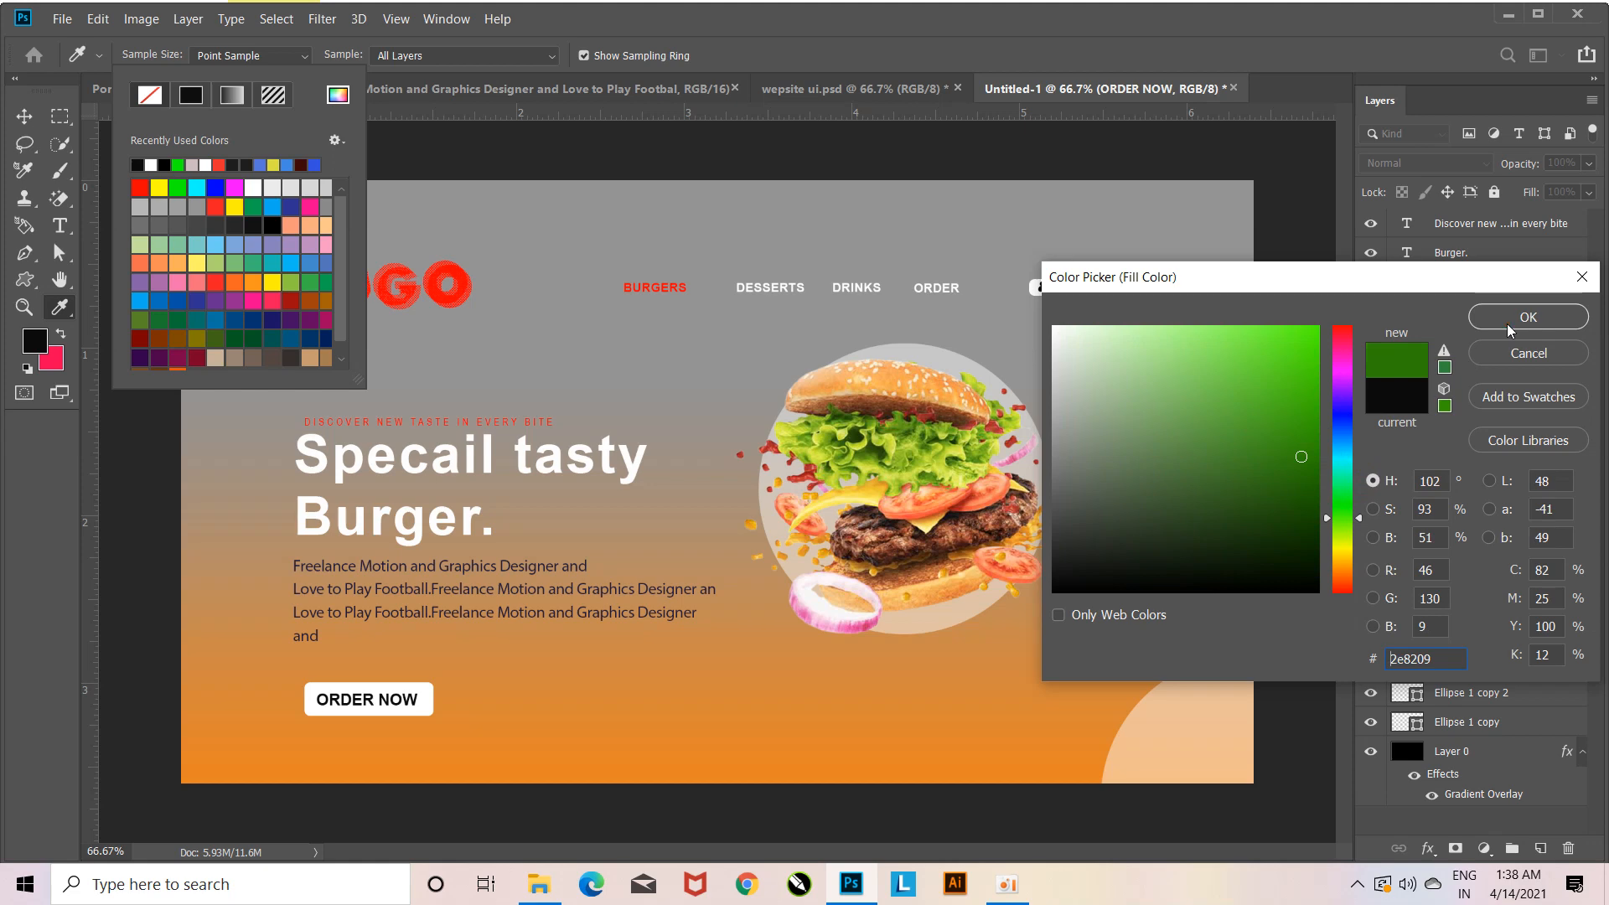
click(1528, 317)
Draw a palm-leaf custom shape over the paragraph text and move it to the canvas's lower-left corner, partly off the edge.
click(616, 564)
drag(617, 564, 711, 637)
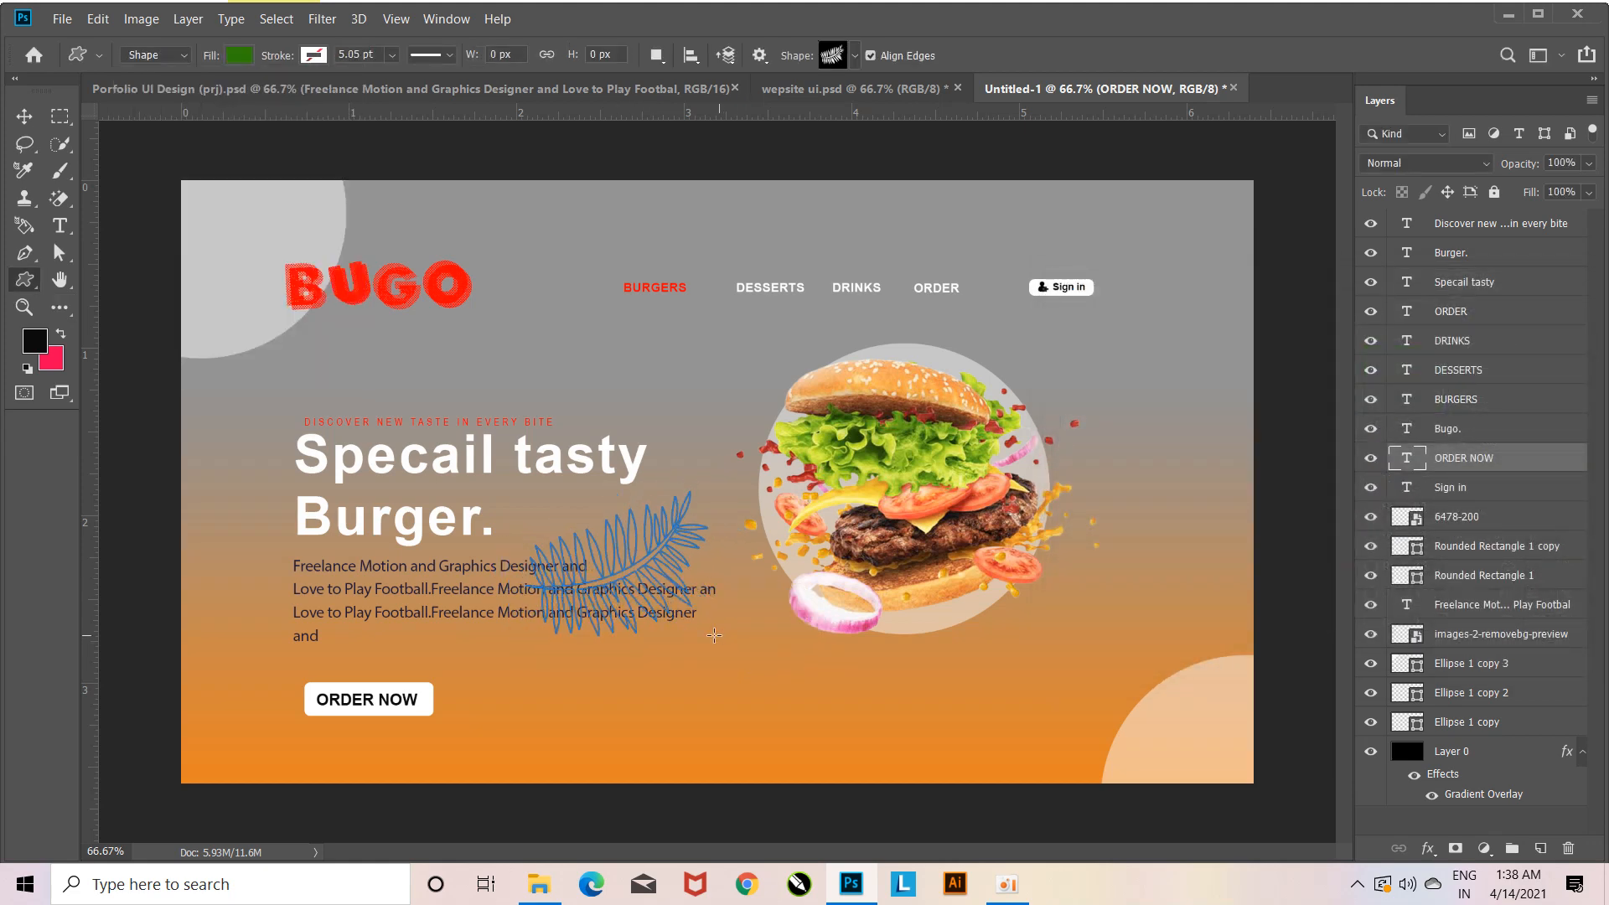
click(24, 122)
drag(649, 578, 436, 721)
key(ctrl+z)
drag(671, 530, 654, 641)
key(ctrl+z)
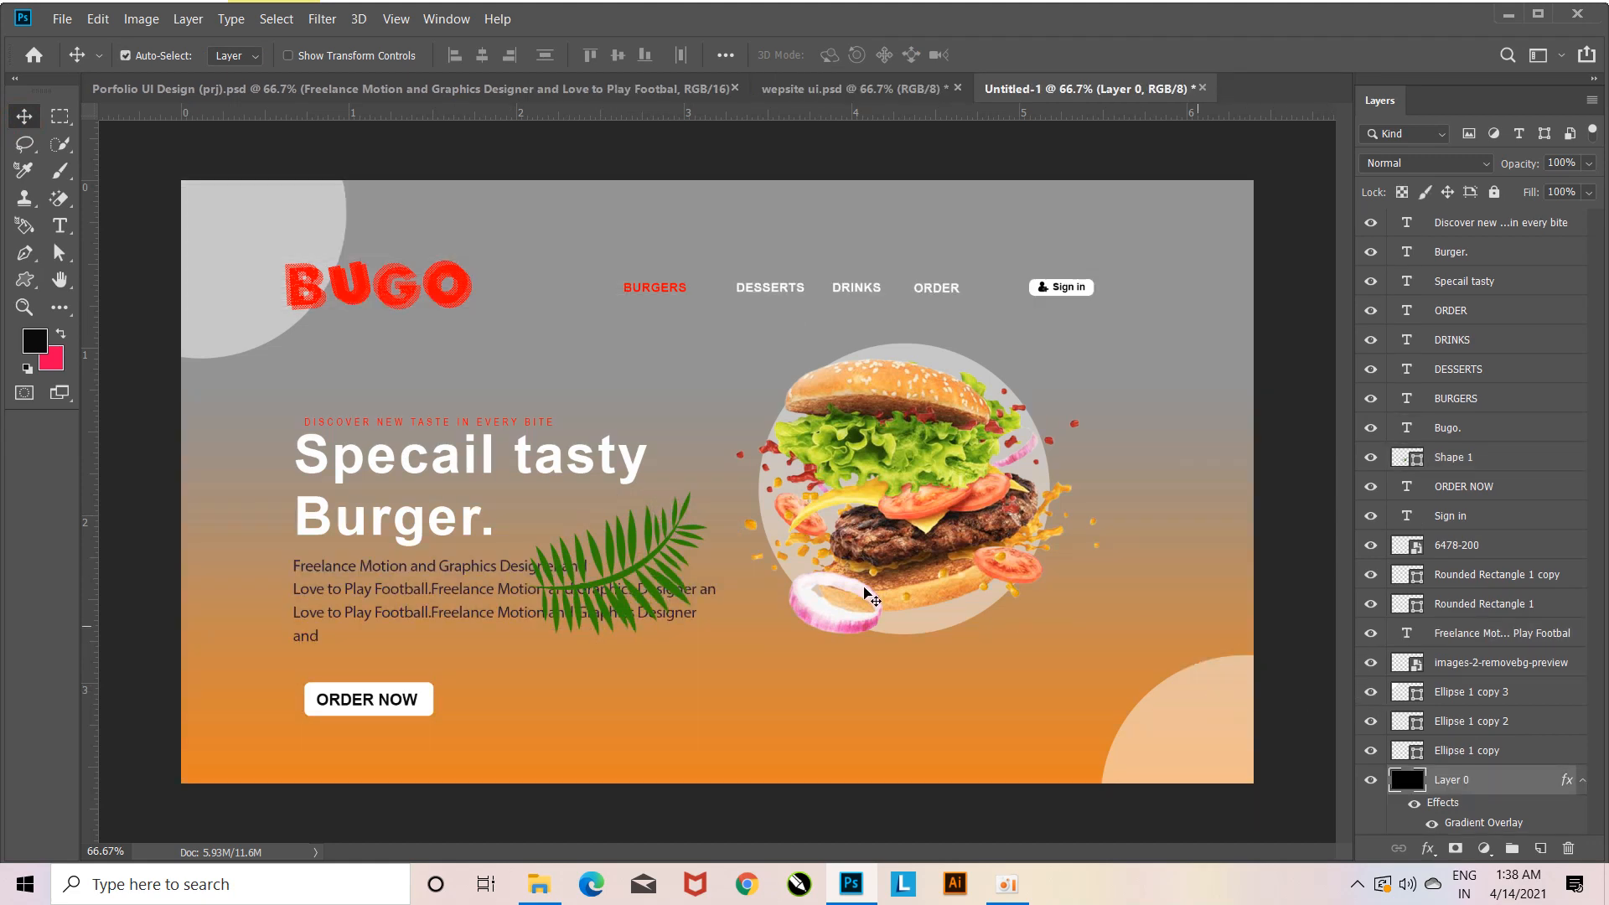
click(658, 565)
drag(657, 565, 267, 752)
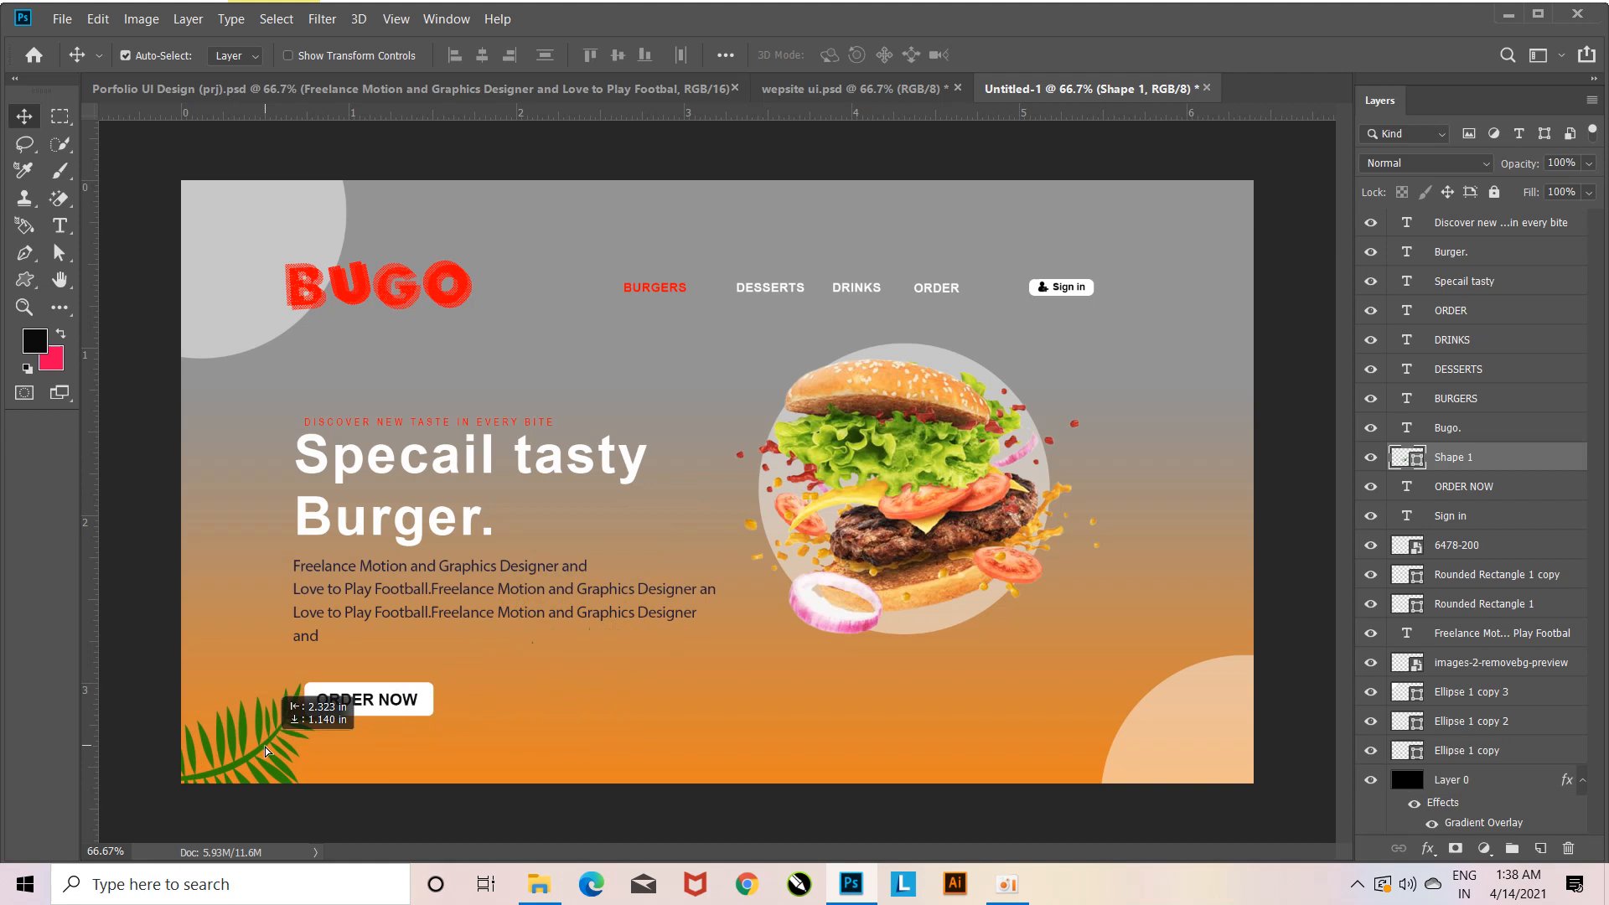
drag(267, 751, 283, 772)
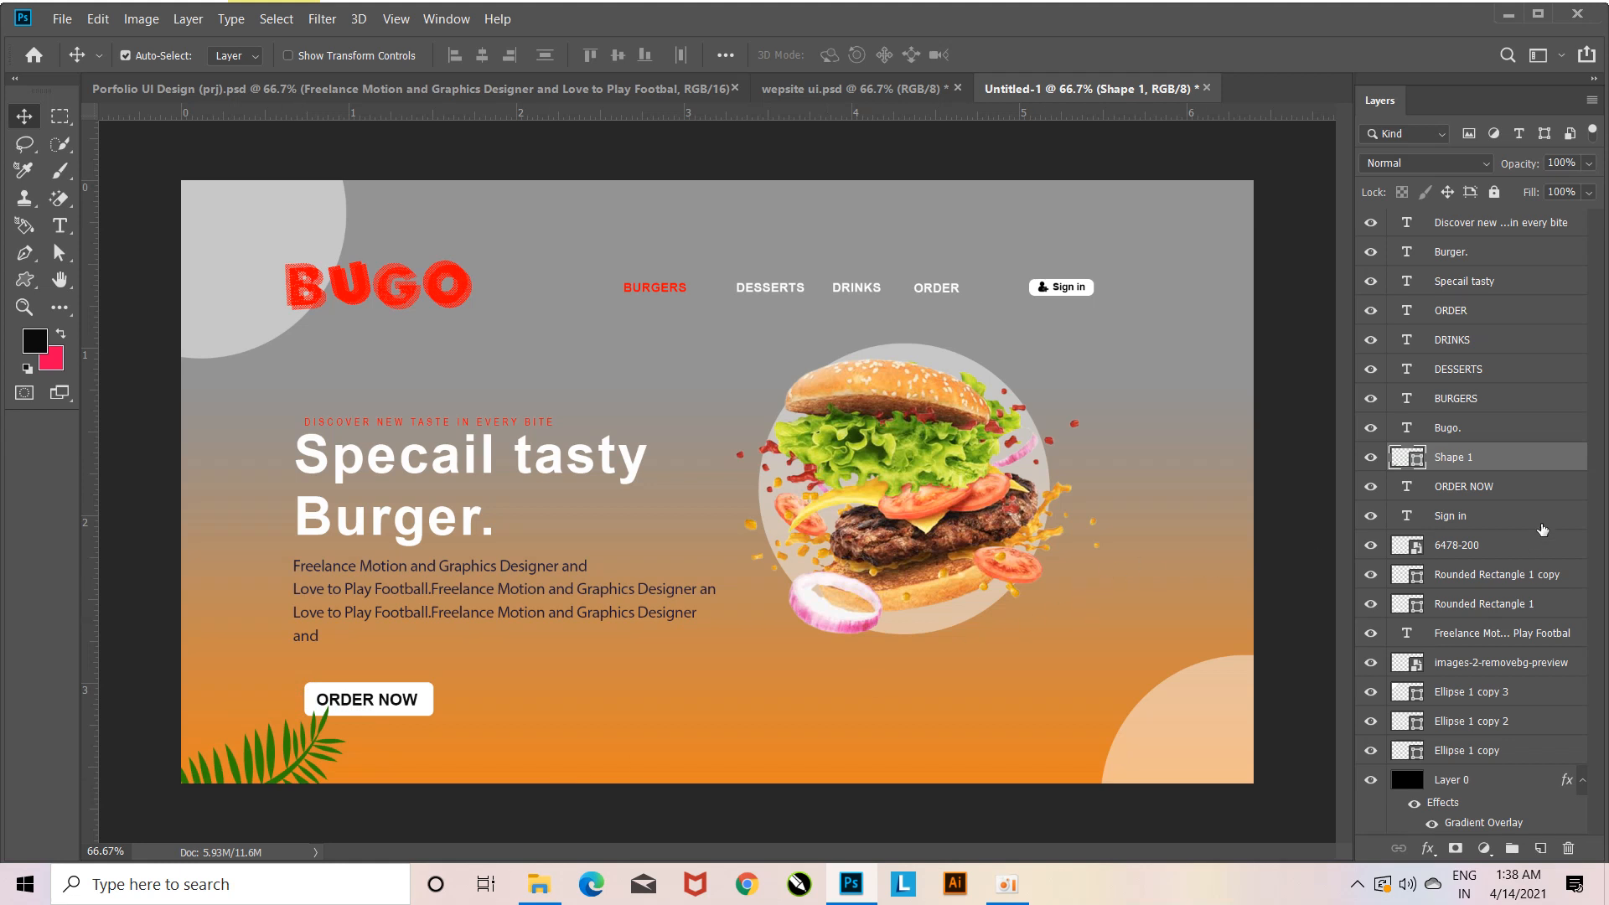
Move the leaf shape's layer directly above Ellipse 1 copy and try to nudge the leaf up with Auto-Select turned off.
drag(1554, 461, 1501, 735)
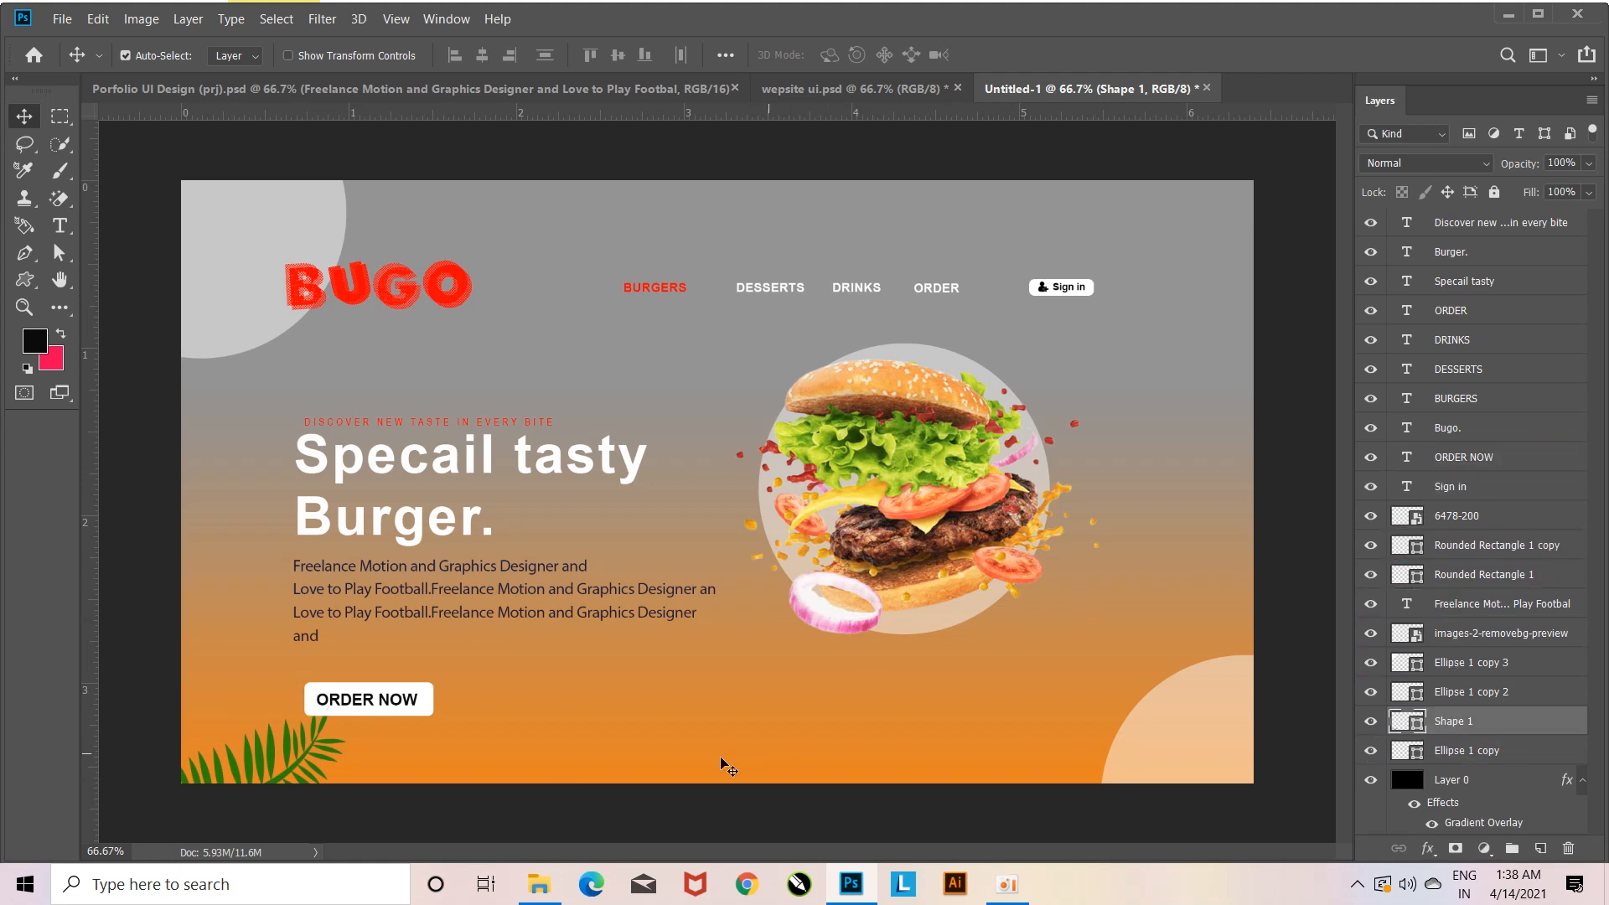
click(328, 781)
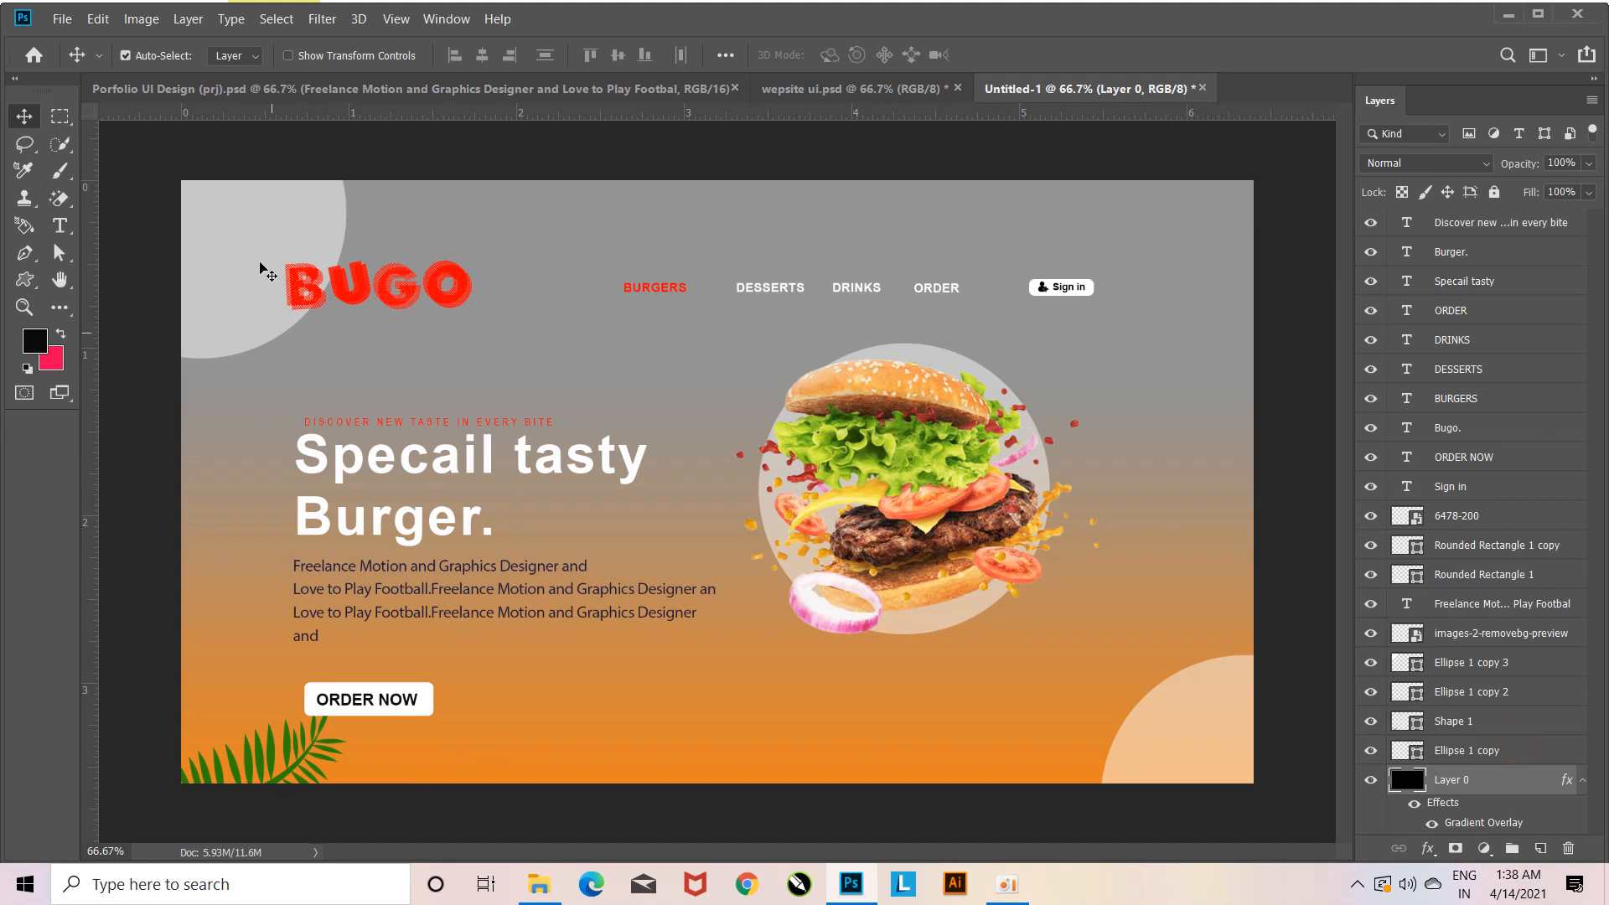
key(alt+bracketright)
click(149, 54)
drag(299, 771, 304, 744)
key(ctrl+z)
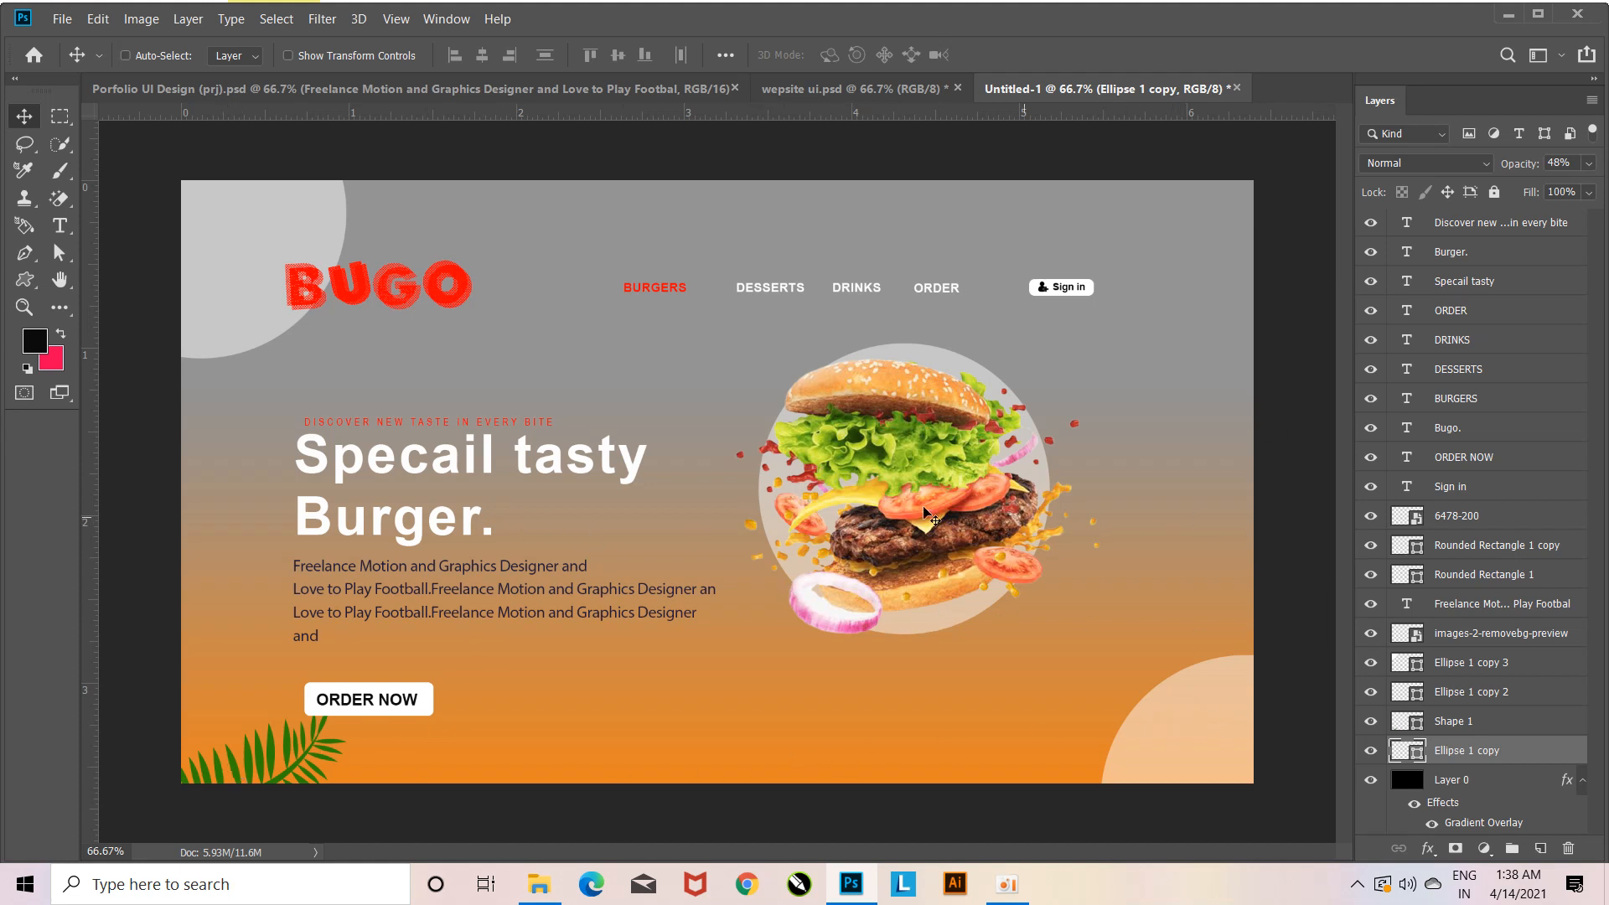
Delete the leaf shape from the canvas and turn Auto-Select back on.
key(Delete)
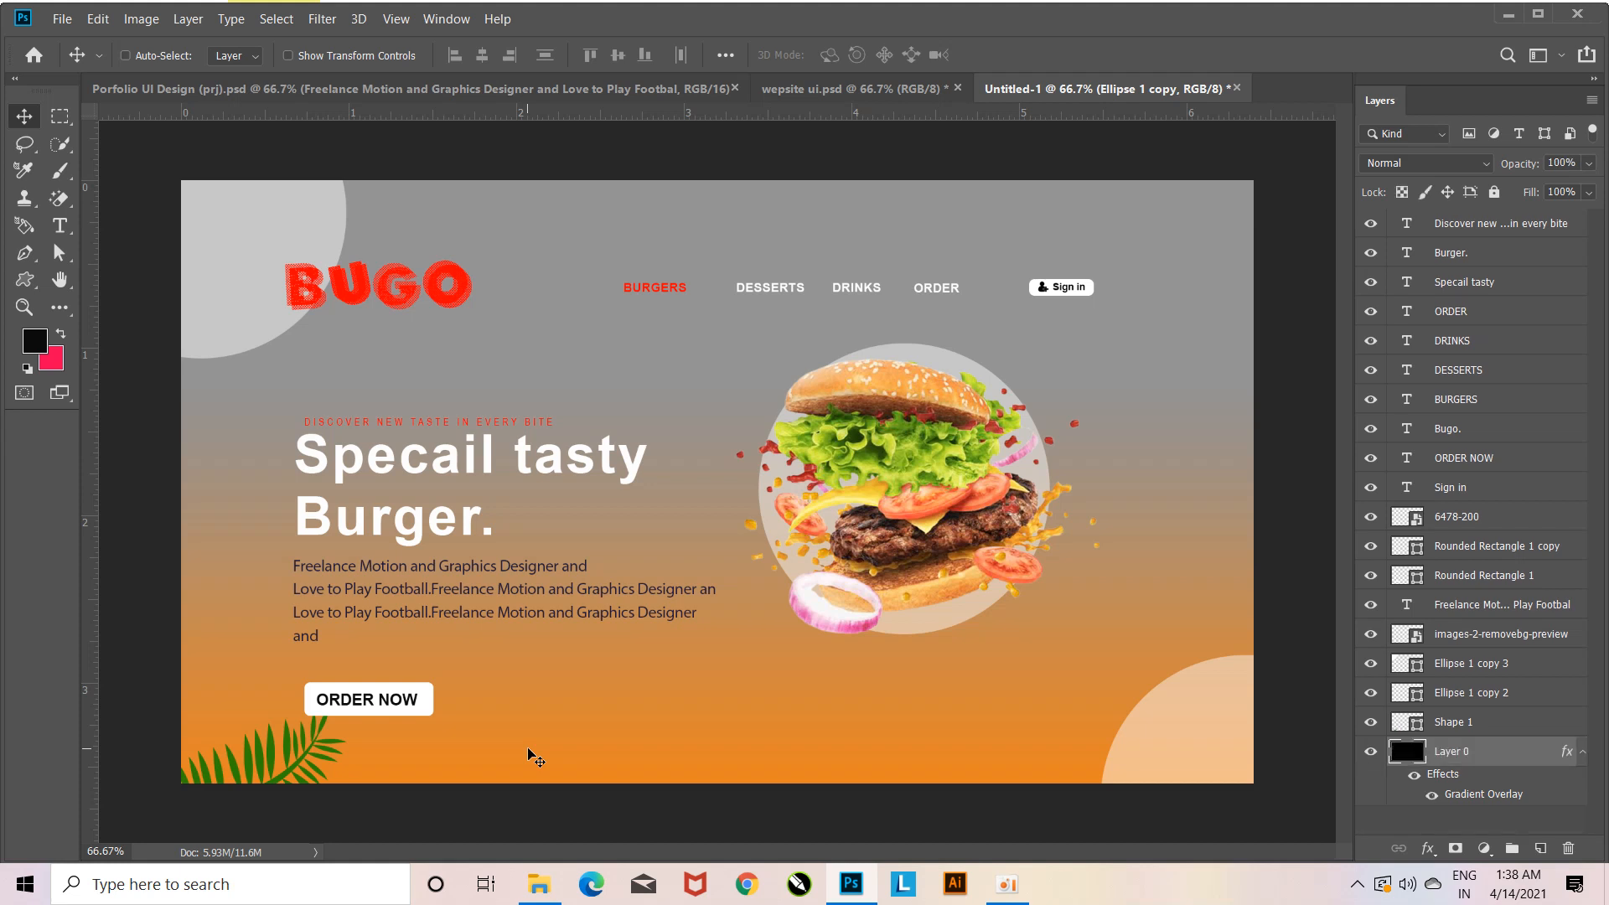
key(ctrl+z)
click(266, 744)
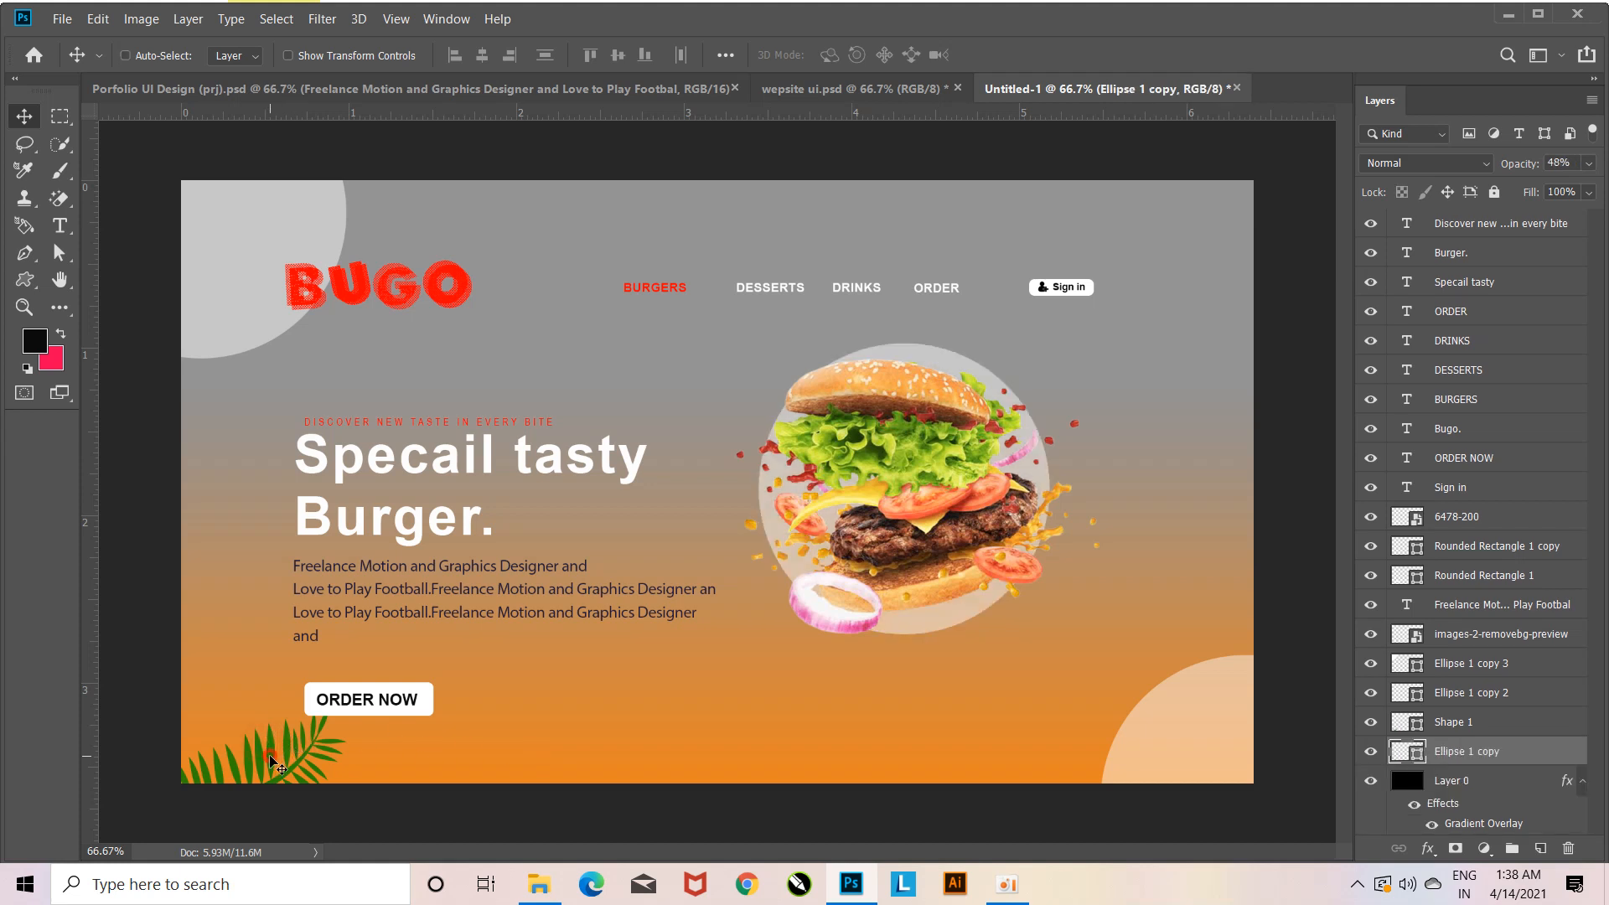
click(1538, 720)
key(Delete)
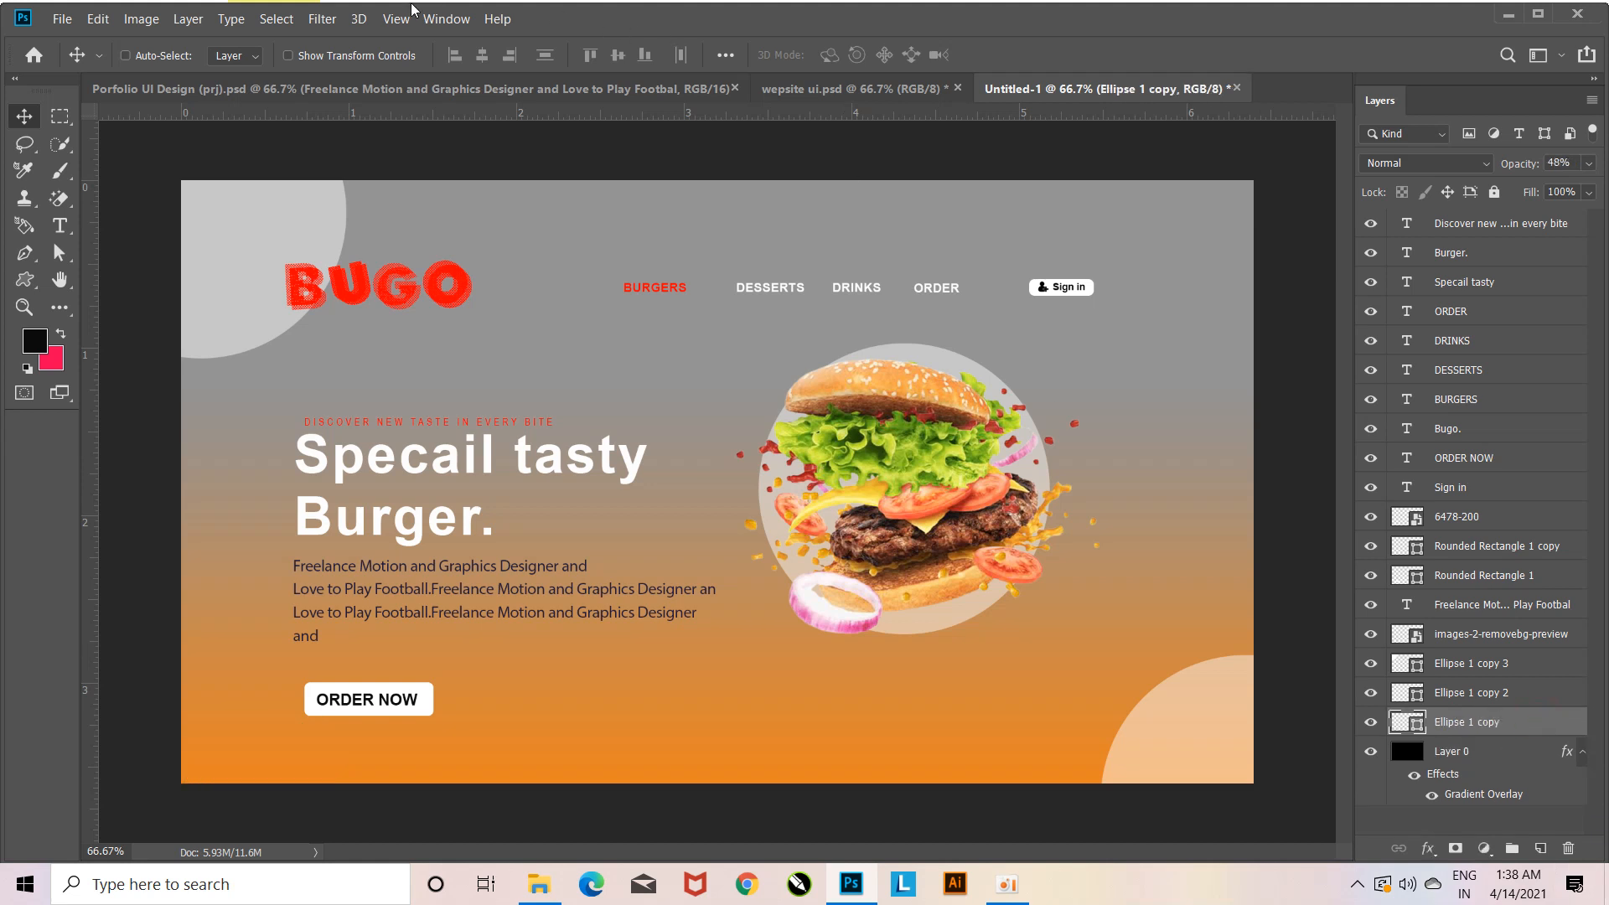
click(176, 57)
Duplicate the large burger image, scale the copy down and place it inside the lower-right translucent circle.
click(441, 297)
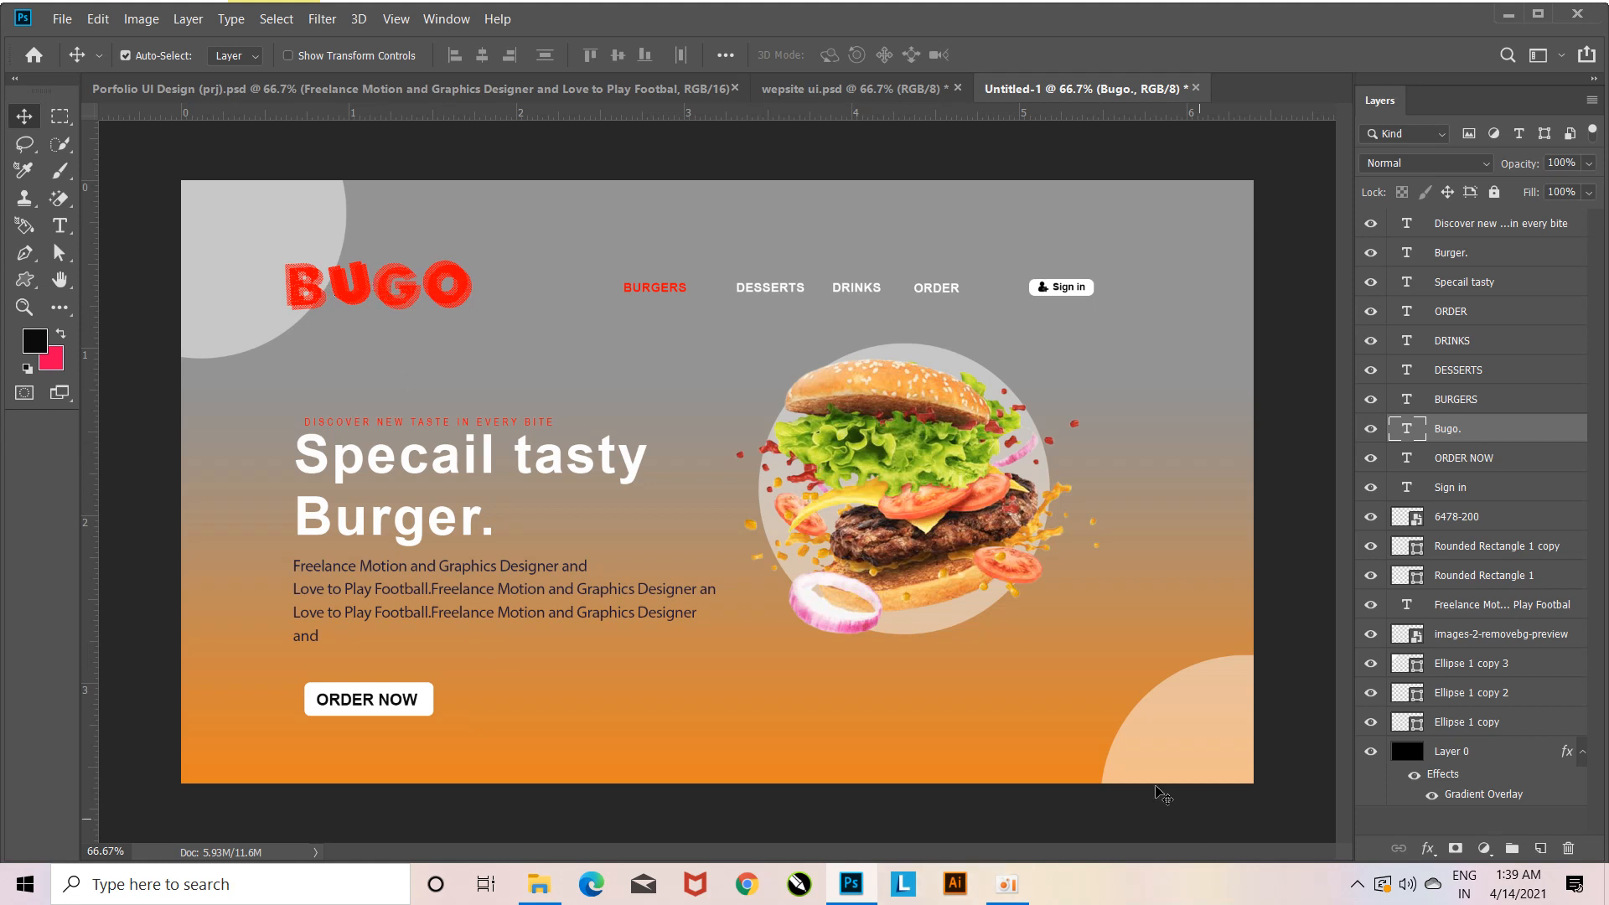
click(1150, 761)
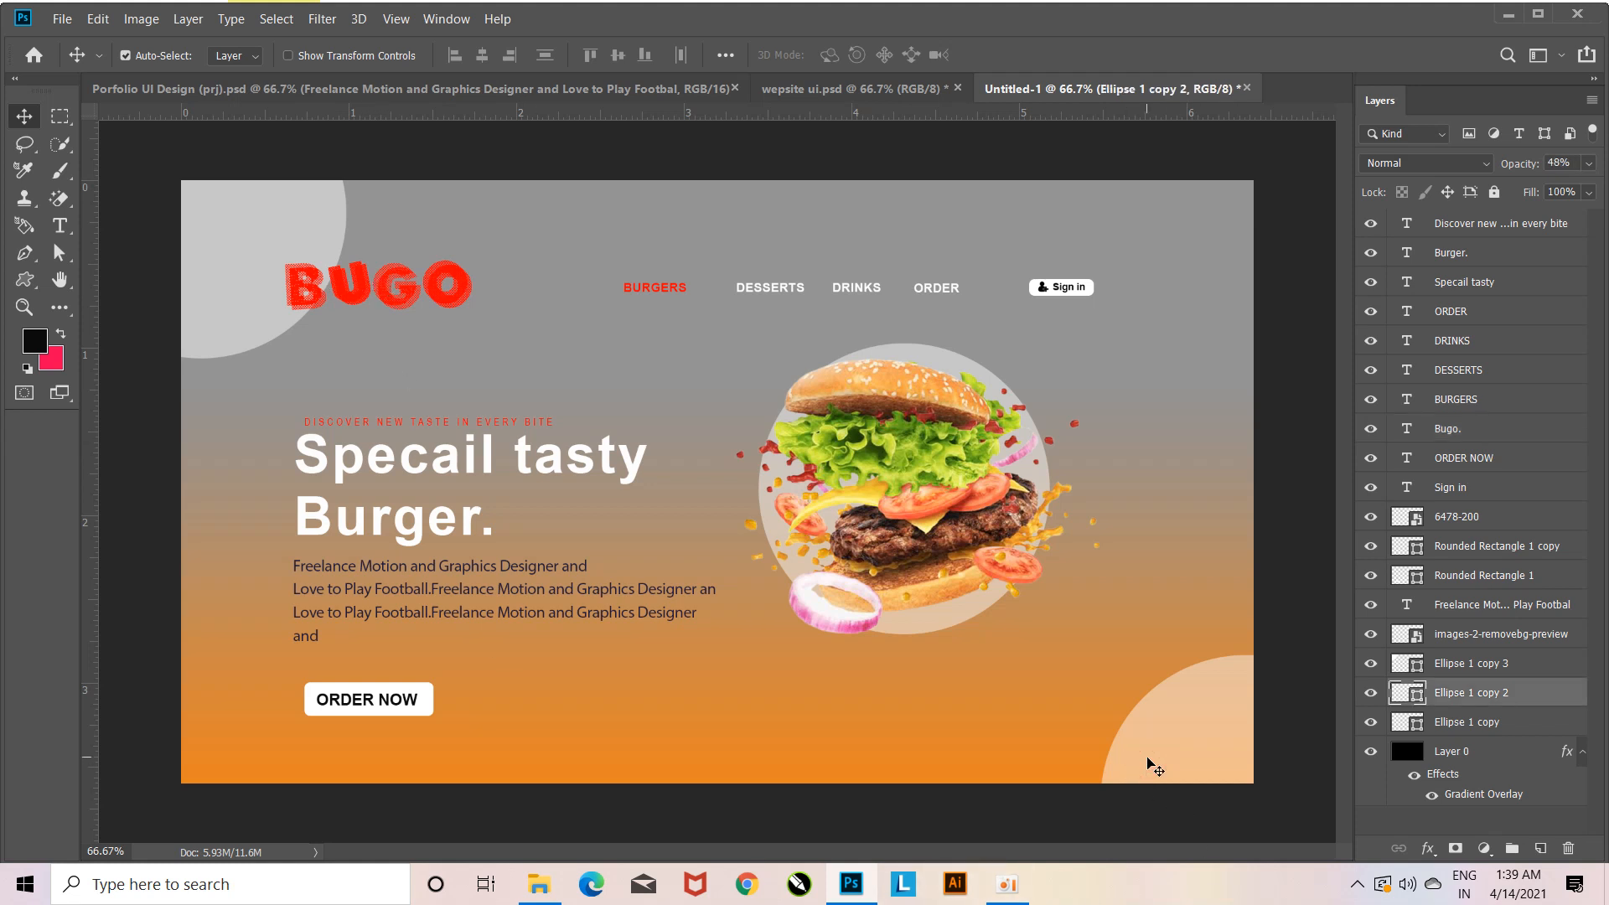
click(931, 515)
drag(931, 515, 1054, 675)
key(ctrl+t)
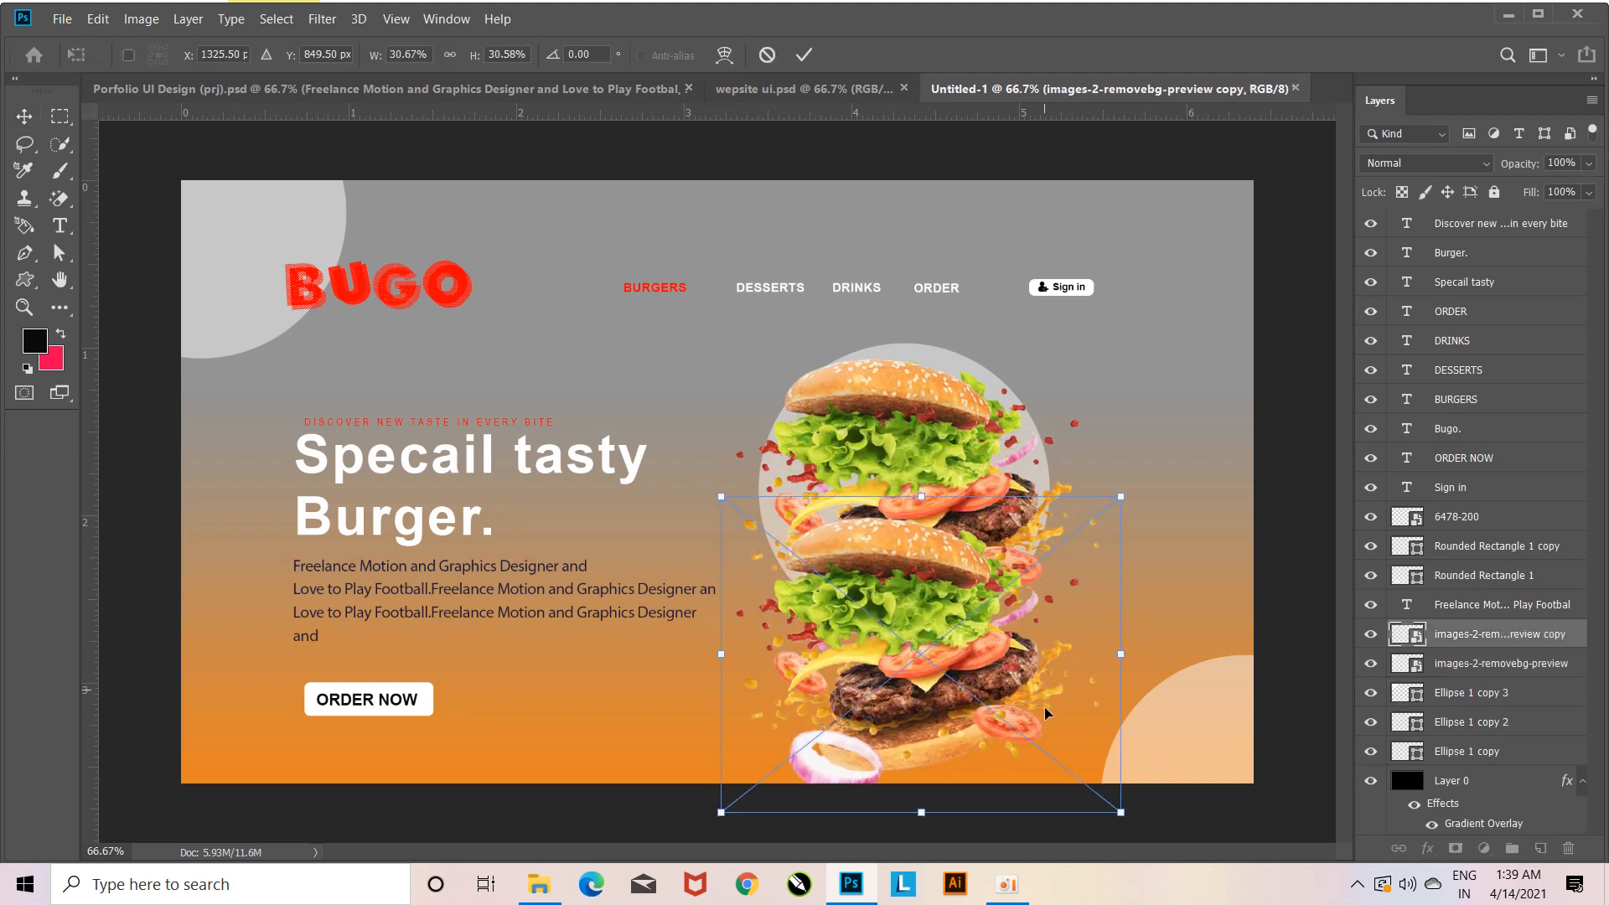
drag(1113, 811, 740, 262)
key(Return)
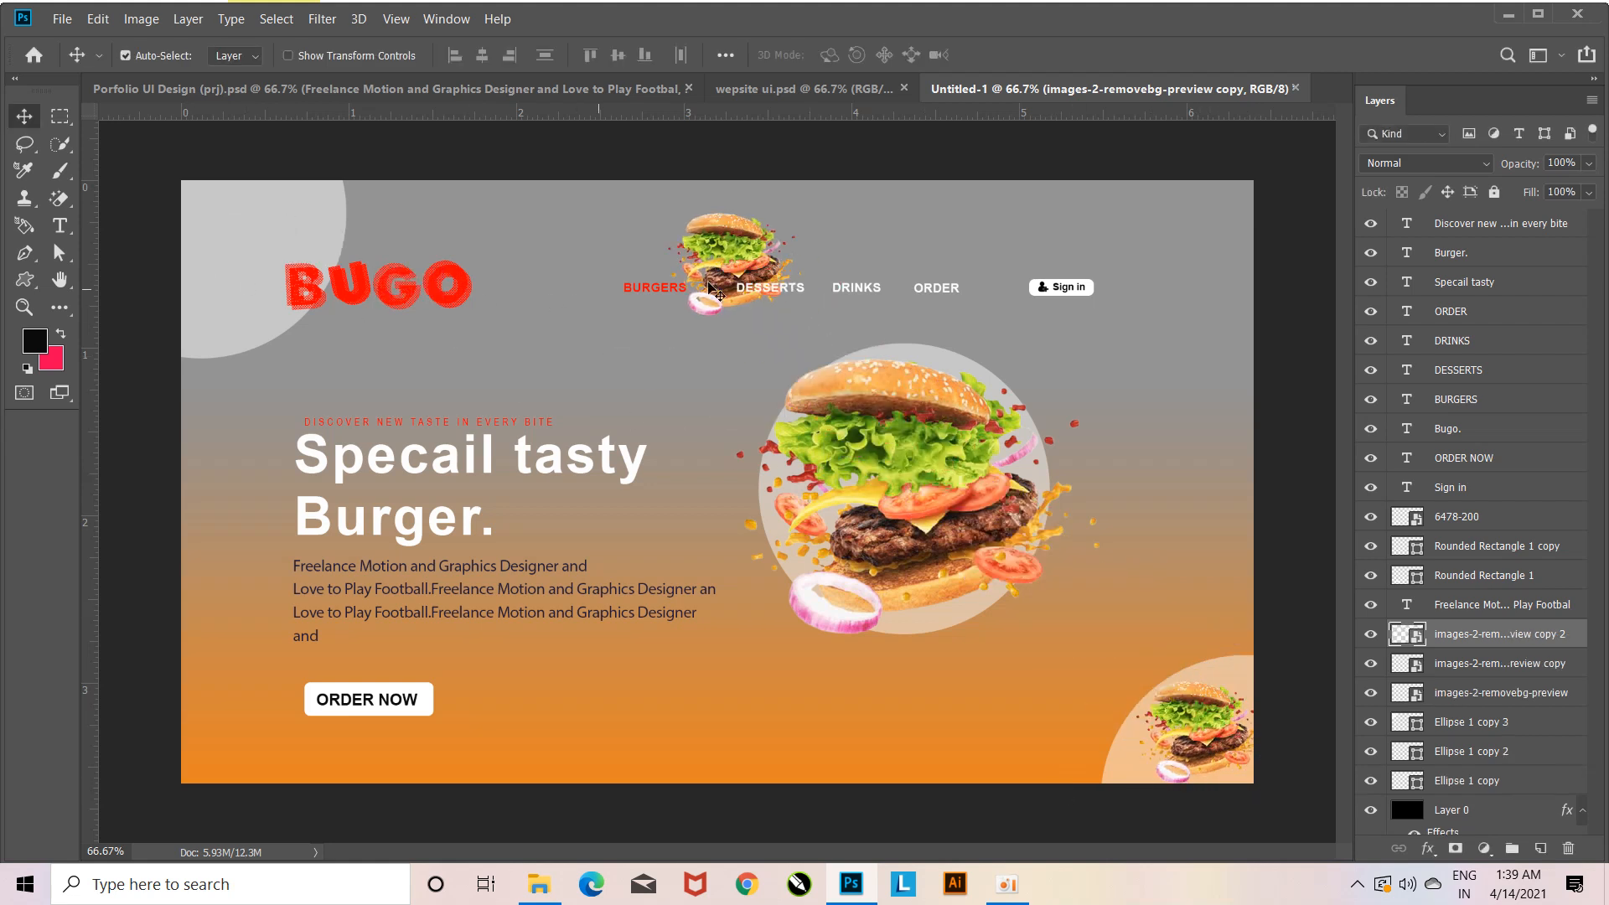
Place a second small burger copy inside the upper-left circle and shift that circle slightly left.
drag(656, 218, 248, 245)
click(248, 315)
drag(260, 327, 243, 324)
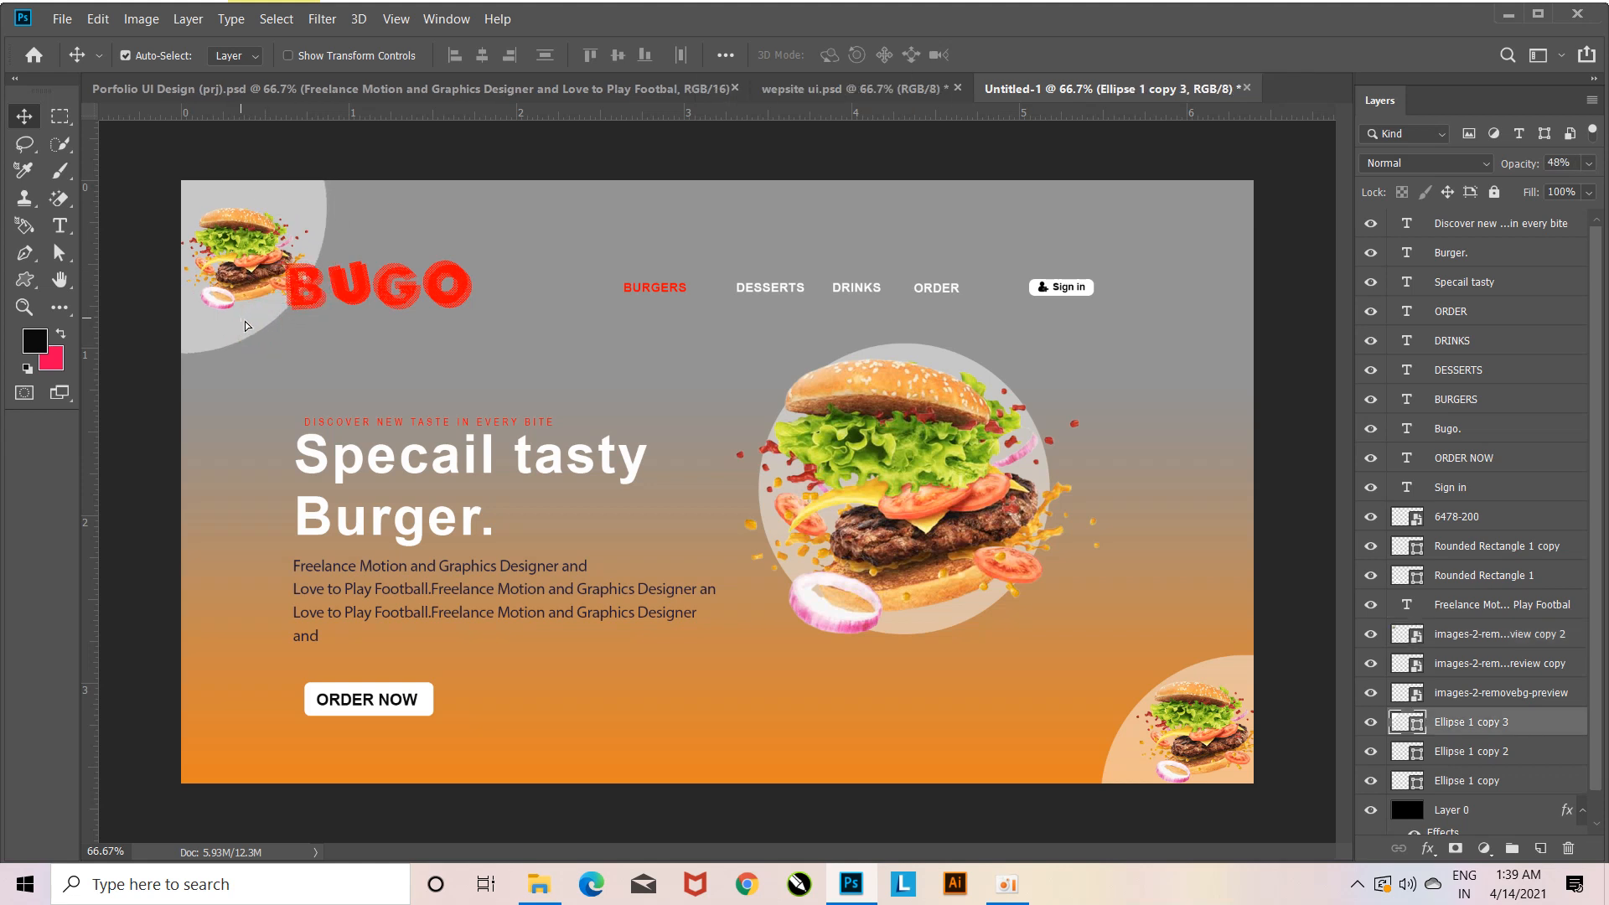
click(465, 423)
mouse_move(869, 890)
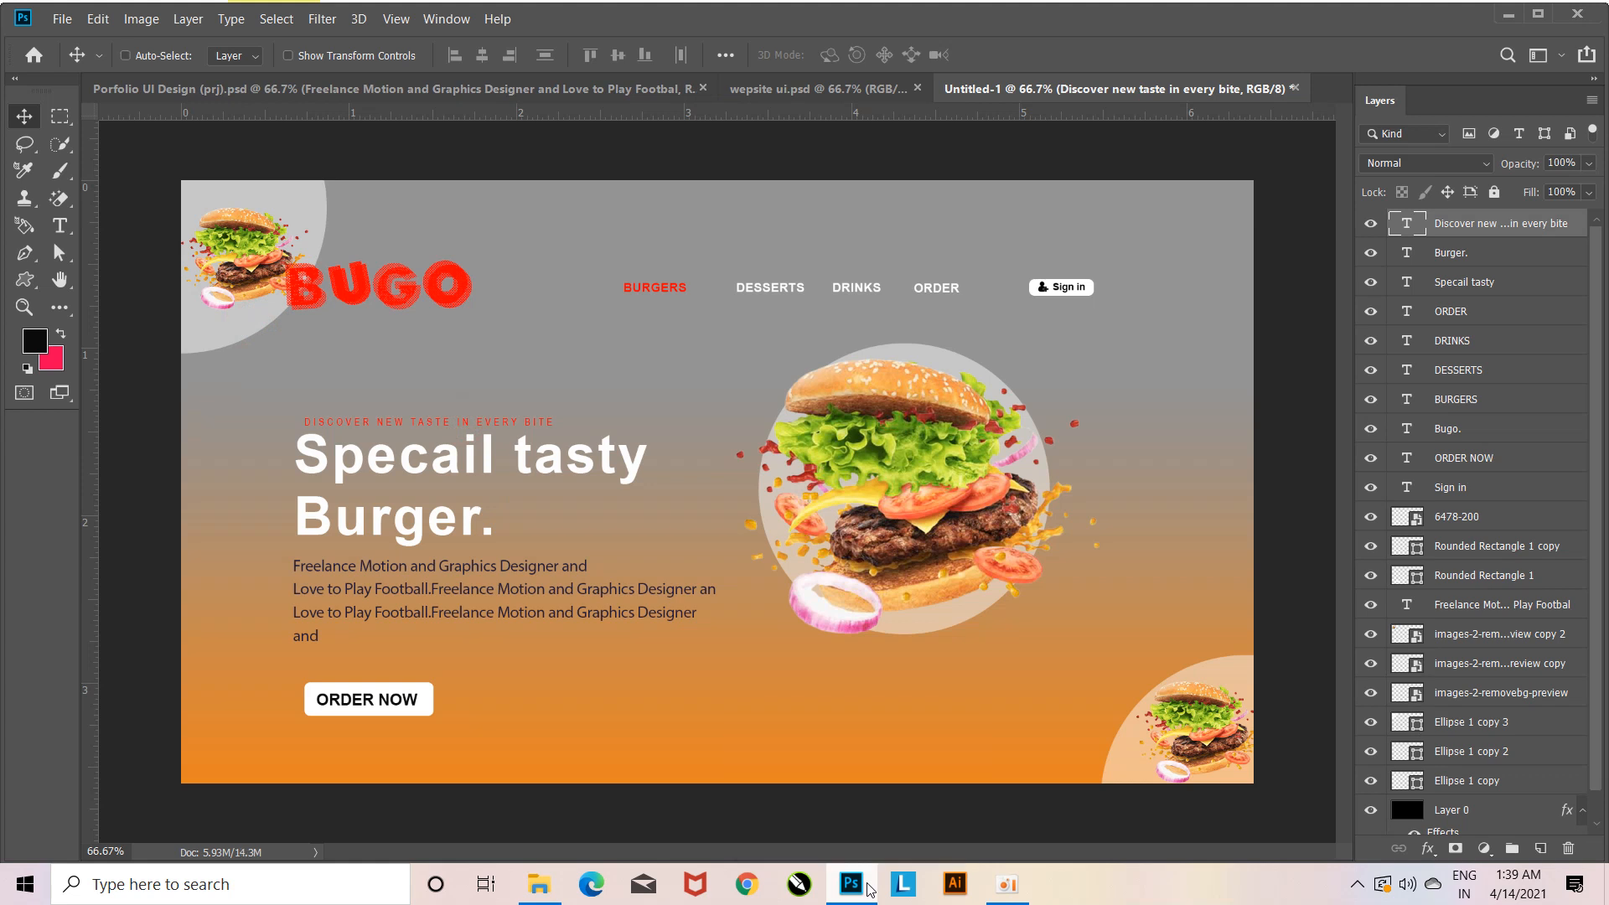
Undo the upper-left circle's move and delete the small burger copy from it.
key(ctrl+z)
click(256, 256)
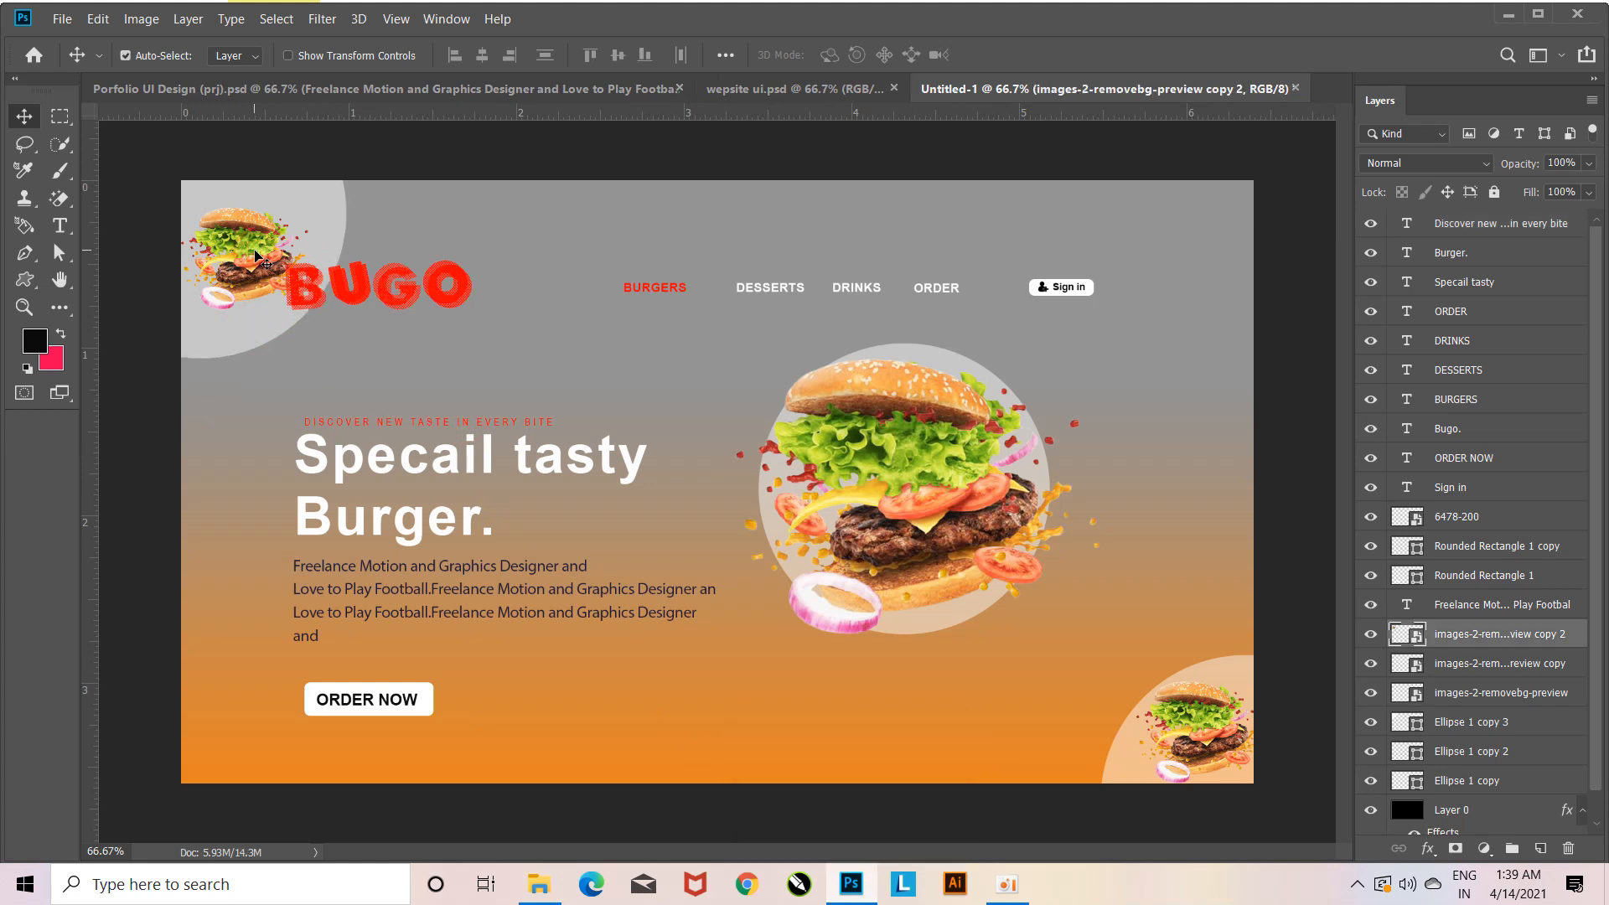
key(Delete)
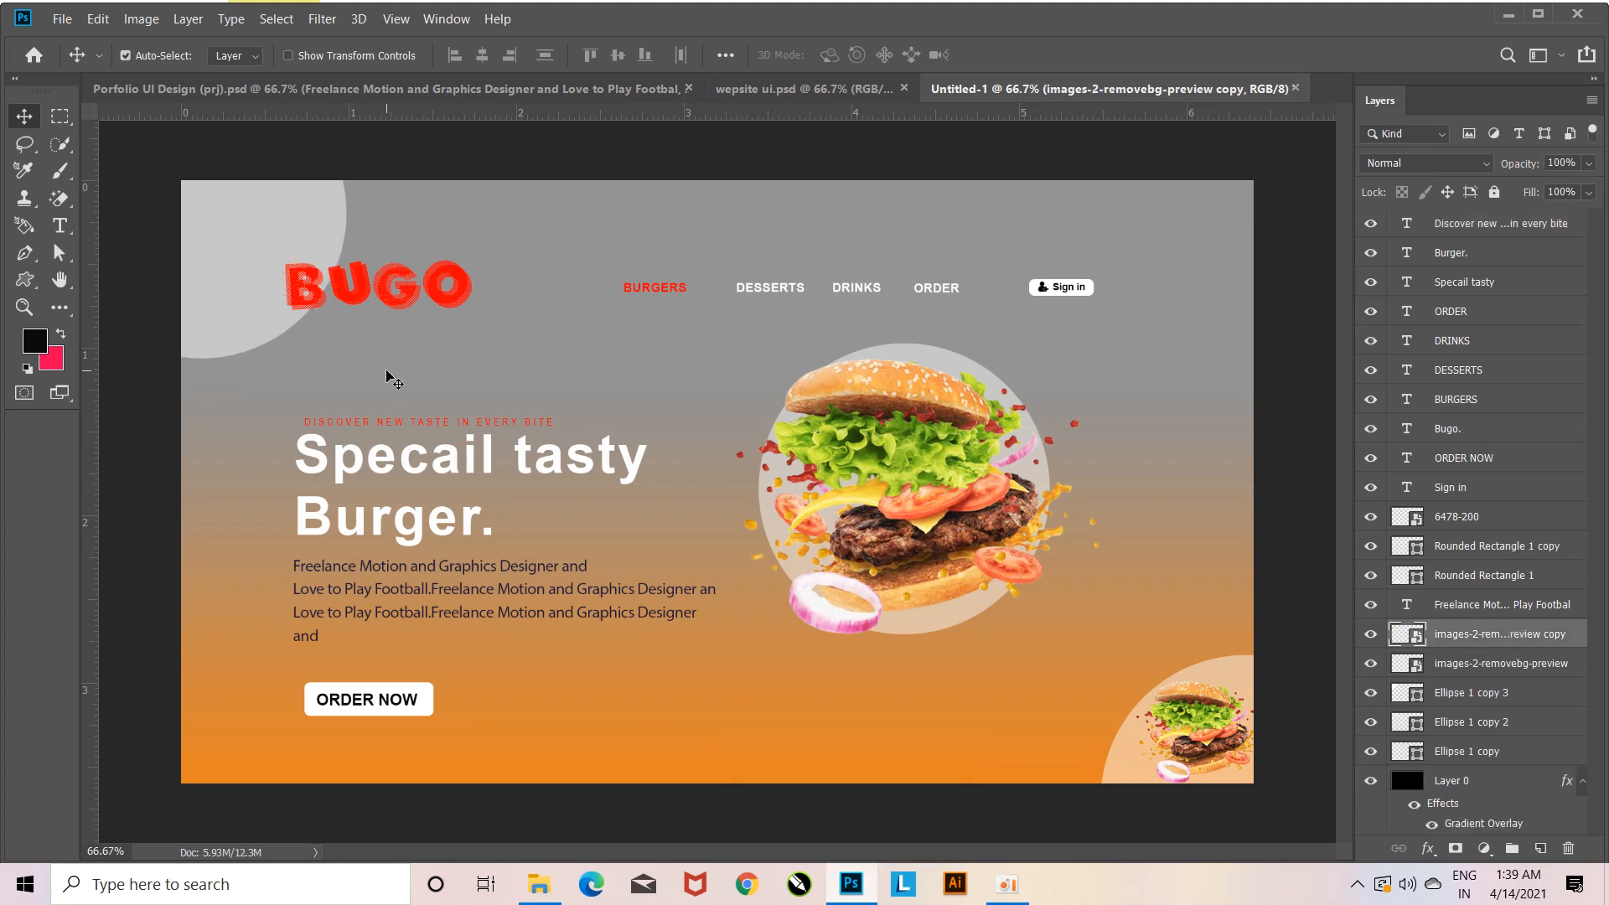
Try to nudge the circle behind the large burger upward.
click(956, 620)
key(Up)
key(Up)
key(Up)
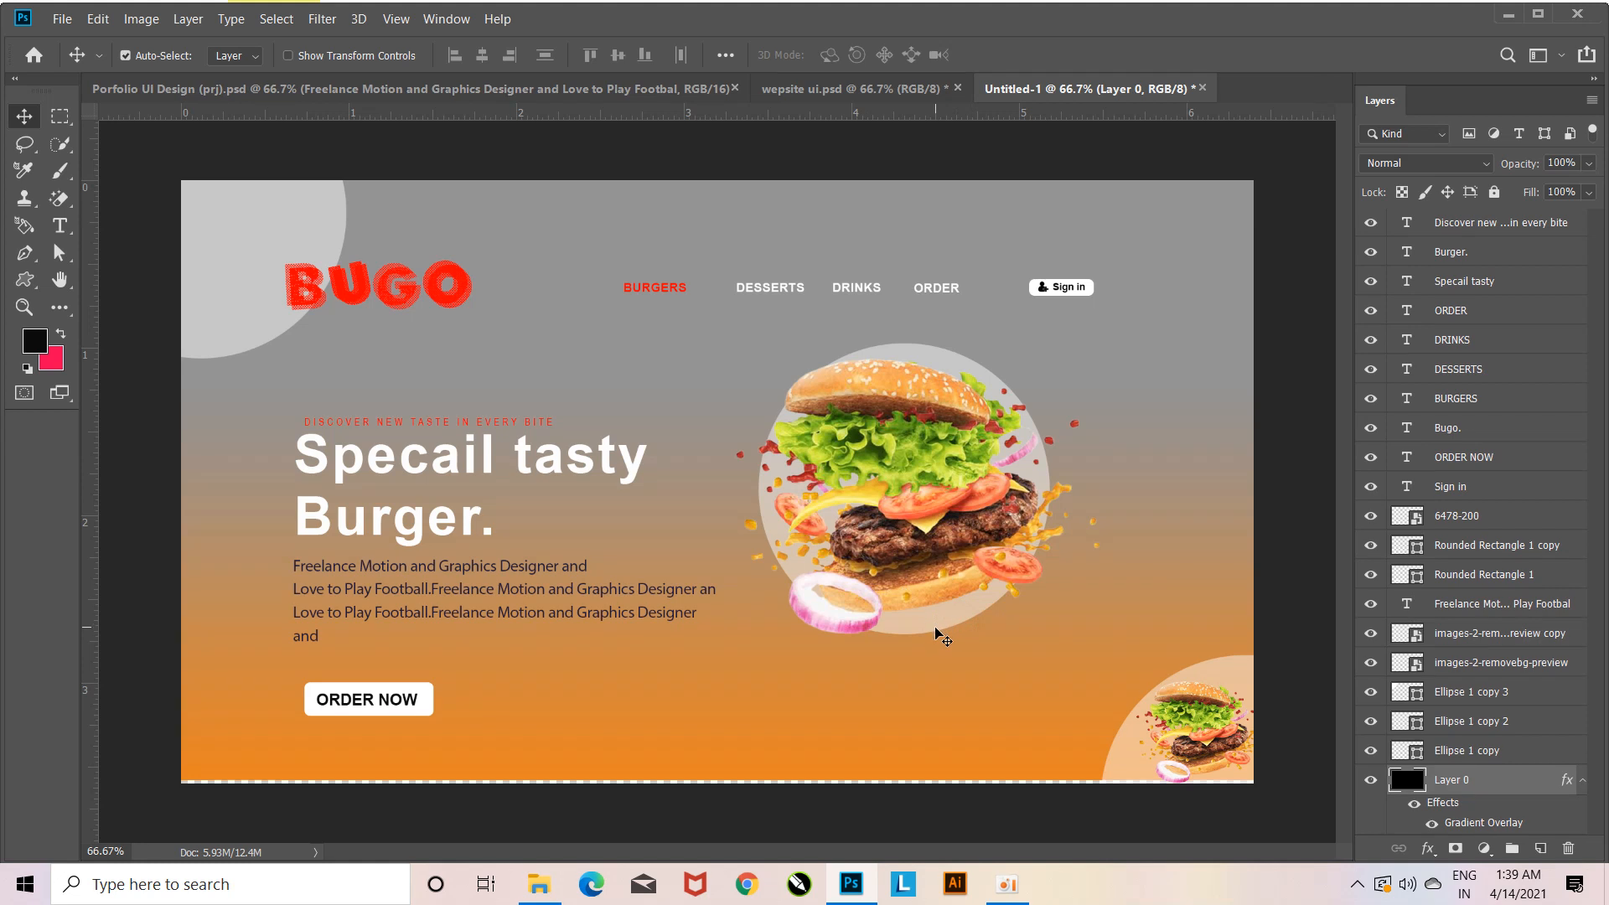
Undo the upward nudge of background Layer 0.
key(ctrl+z)
key(ctrl+z)
key(ctrl+z)
key(ctrl+z)
key(ctrl+shift+z)
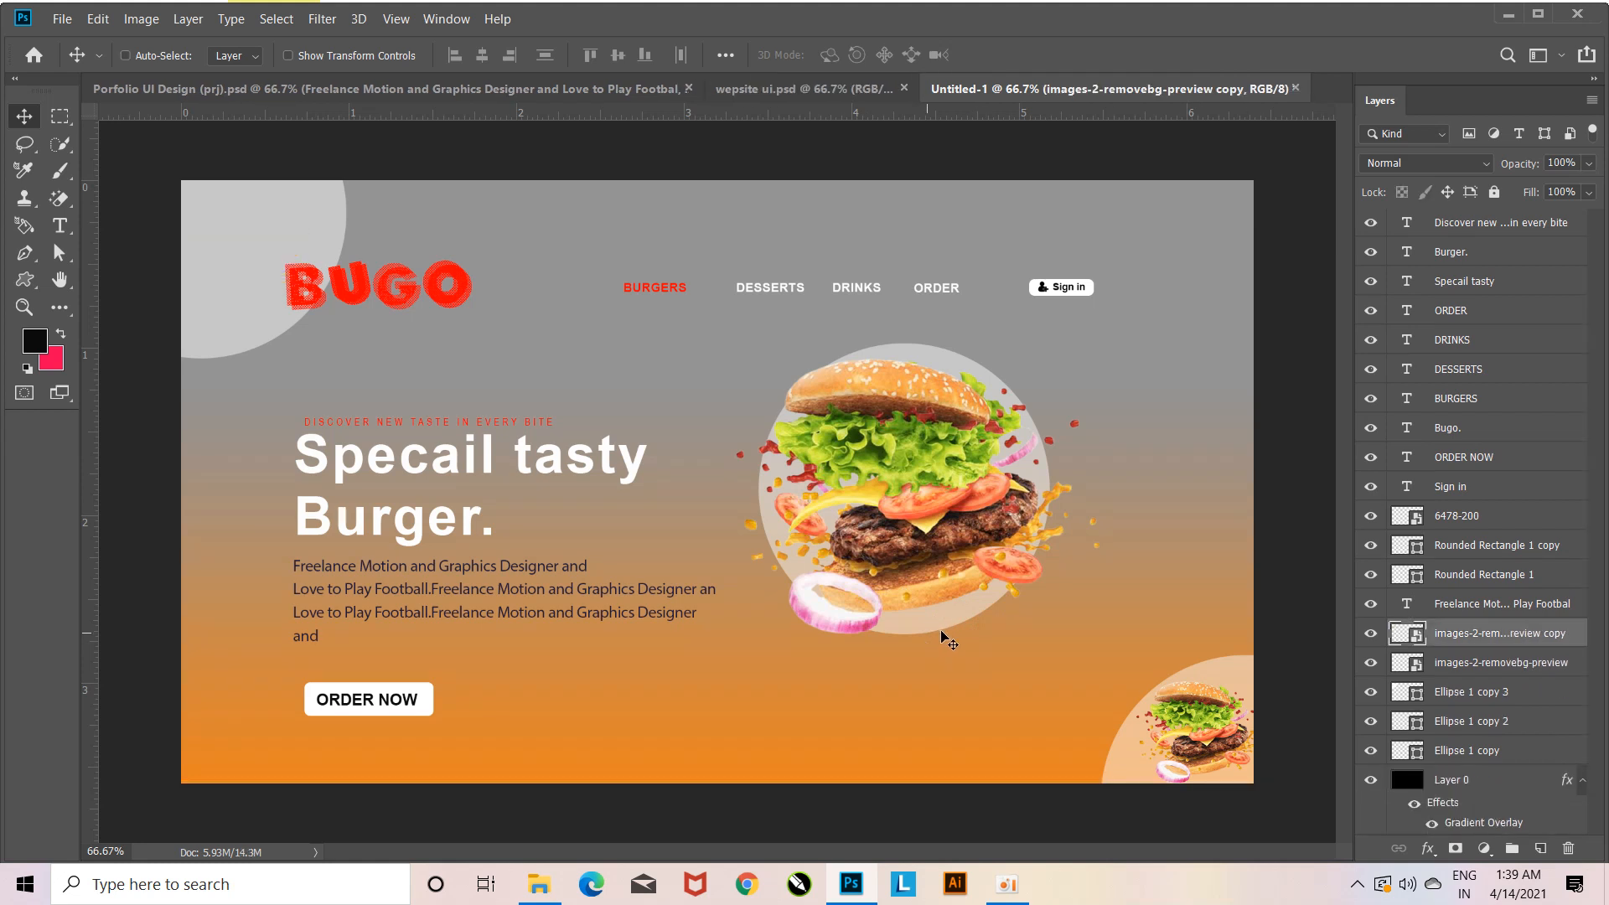
Nudge the Ellipse 1 copy circle behind the large burger slightly upward.
click(952, 612)
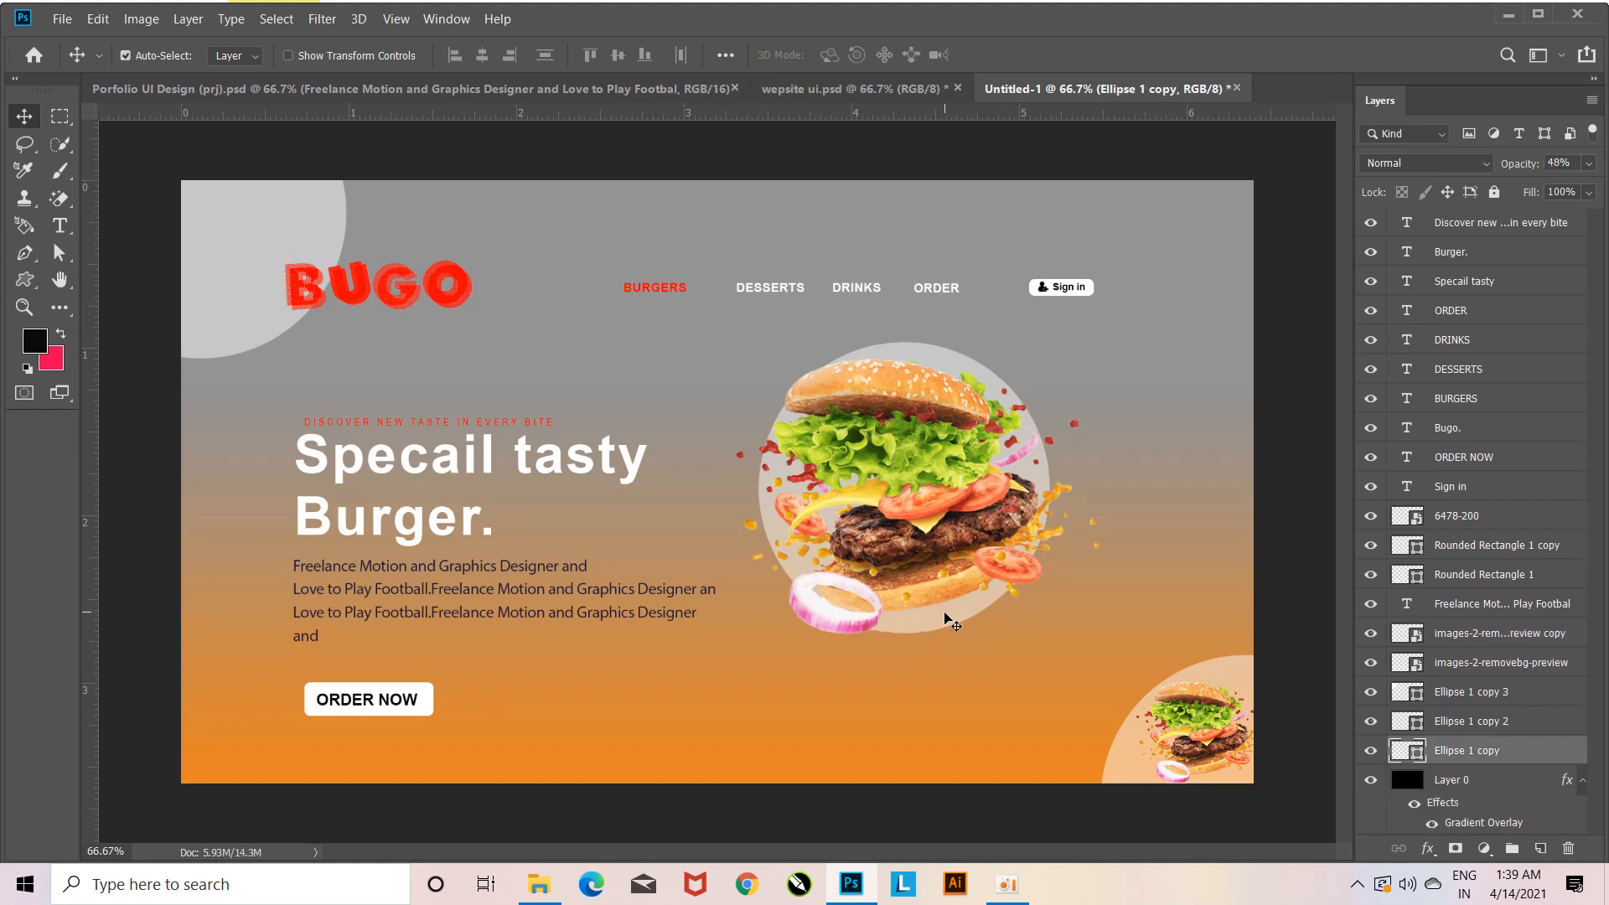
key(Up)
key(Up)
Nudge the "Burger." headline line up, closer to "Specail tasty".
click(415, 508)
key(Up)
key(Up)
key(Up)
key(Up)
key(Up)
key(Up)
key(Up)
key(Up)
key(Up)
key(Up)
key(Up)
key(Up)
key(Up)
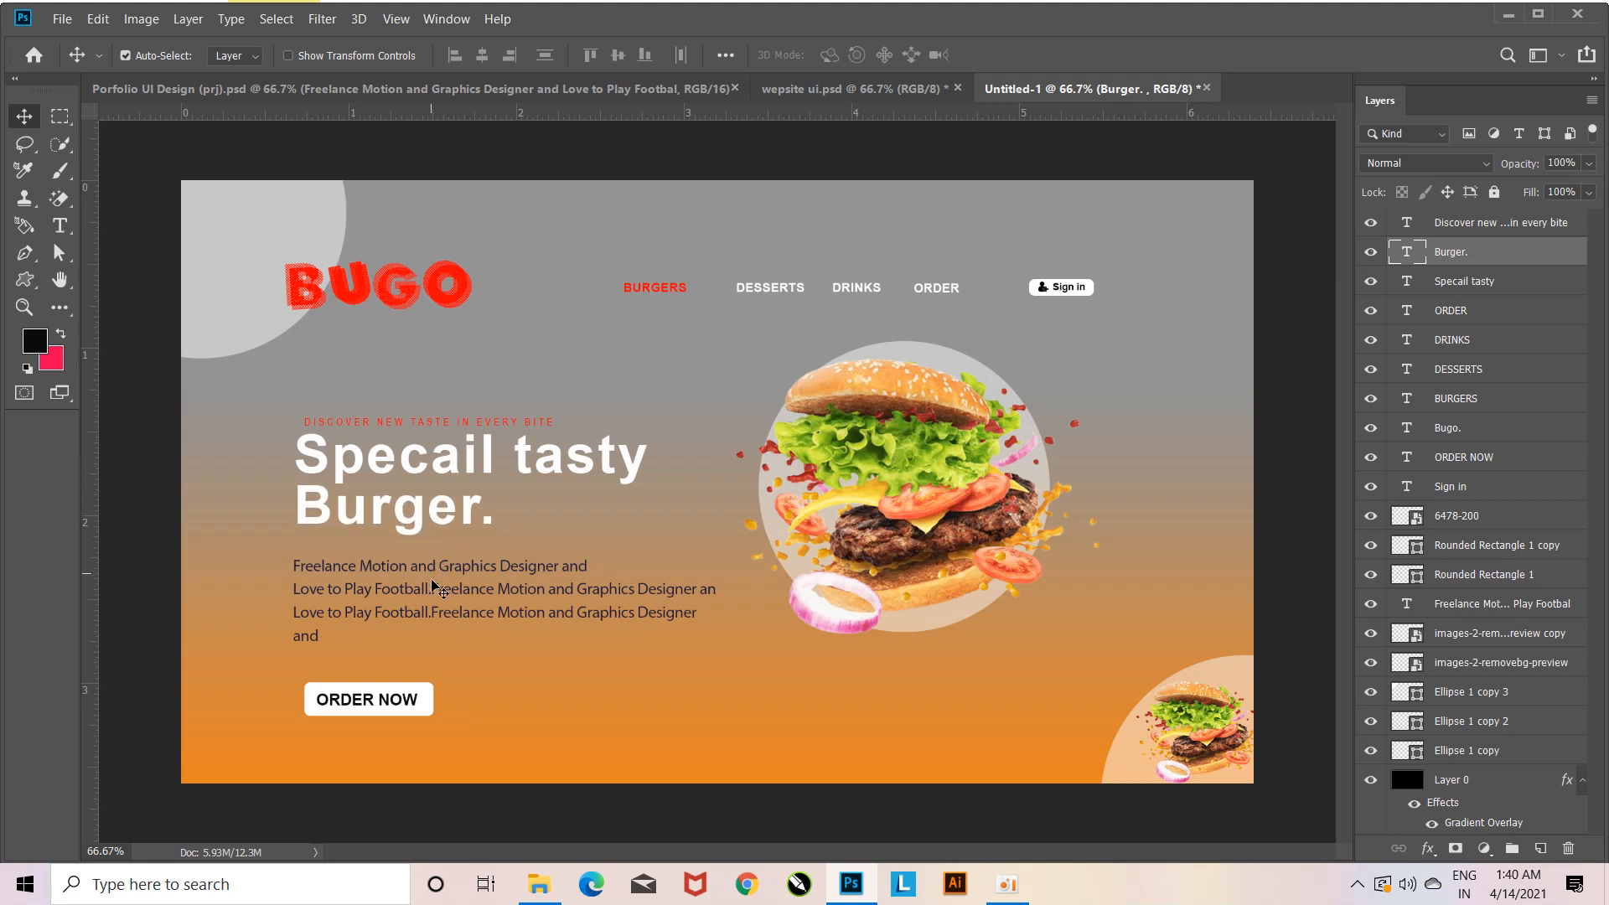
Try adjusting the paragraph's vertical position, and undo its moves together with the "Burger." line's upward nudge.
click(444, 587)
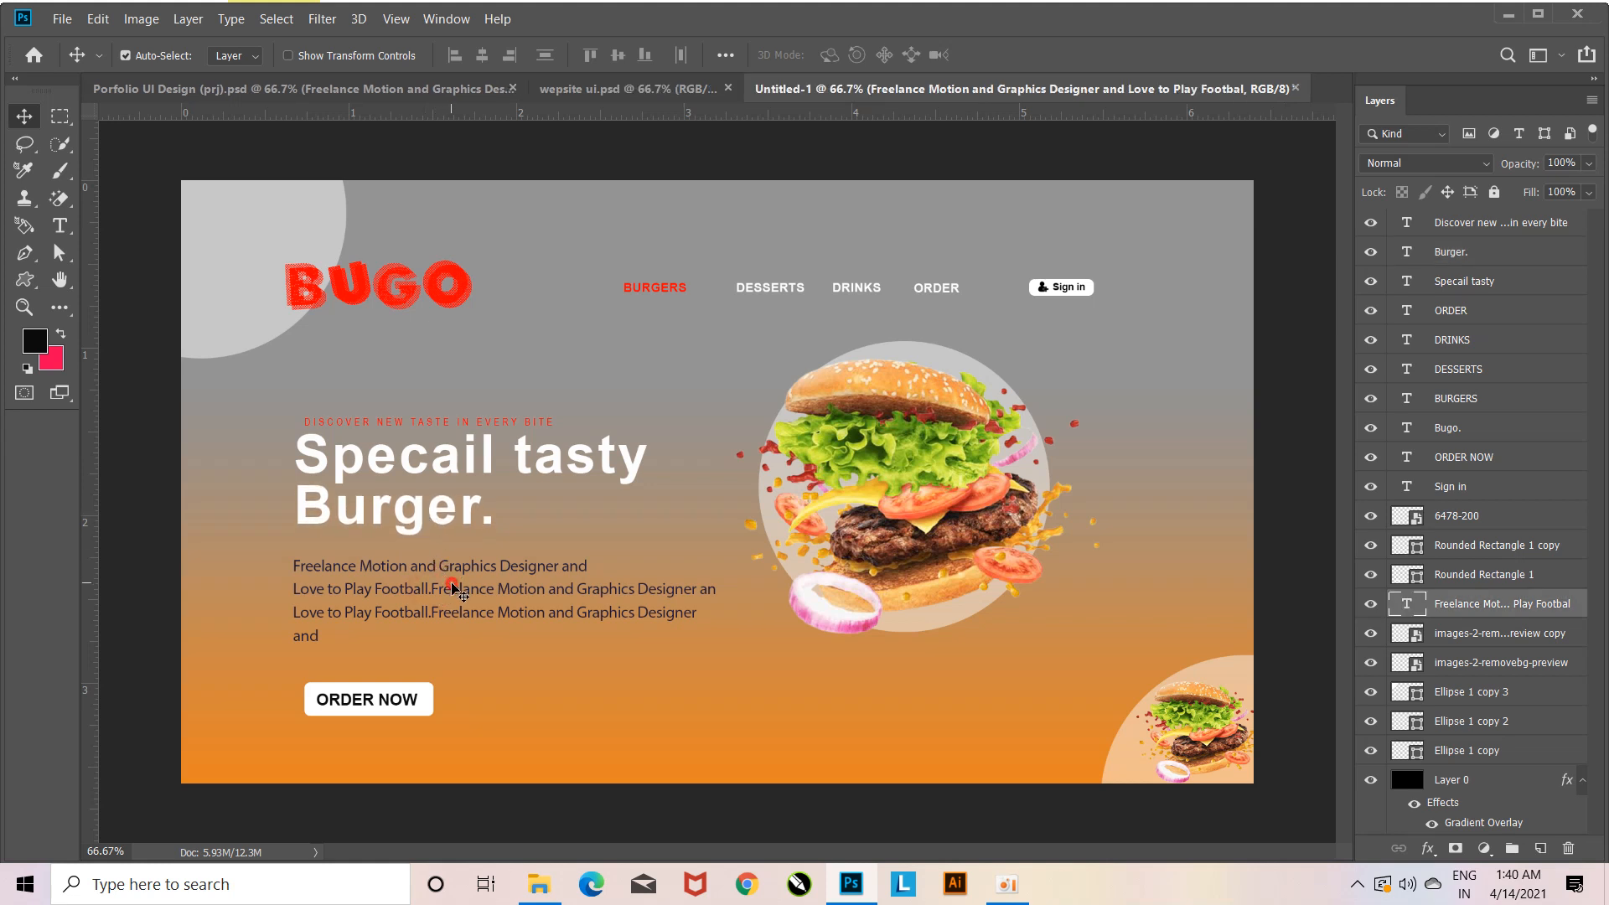
key(t)
click(453, 589)
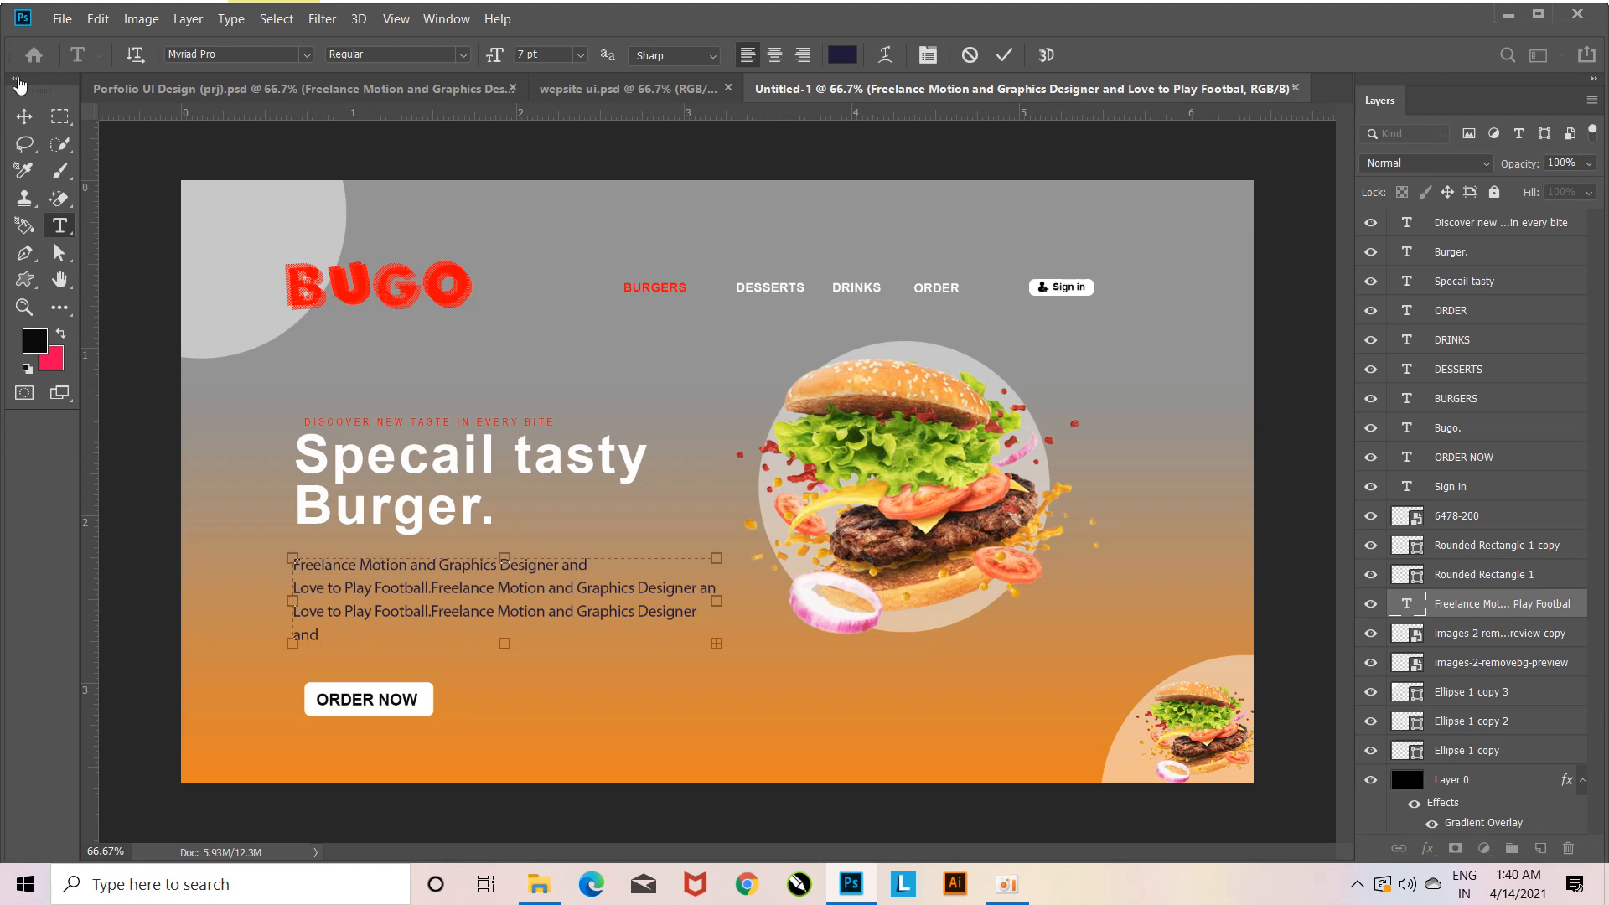
click(16, 117)
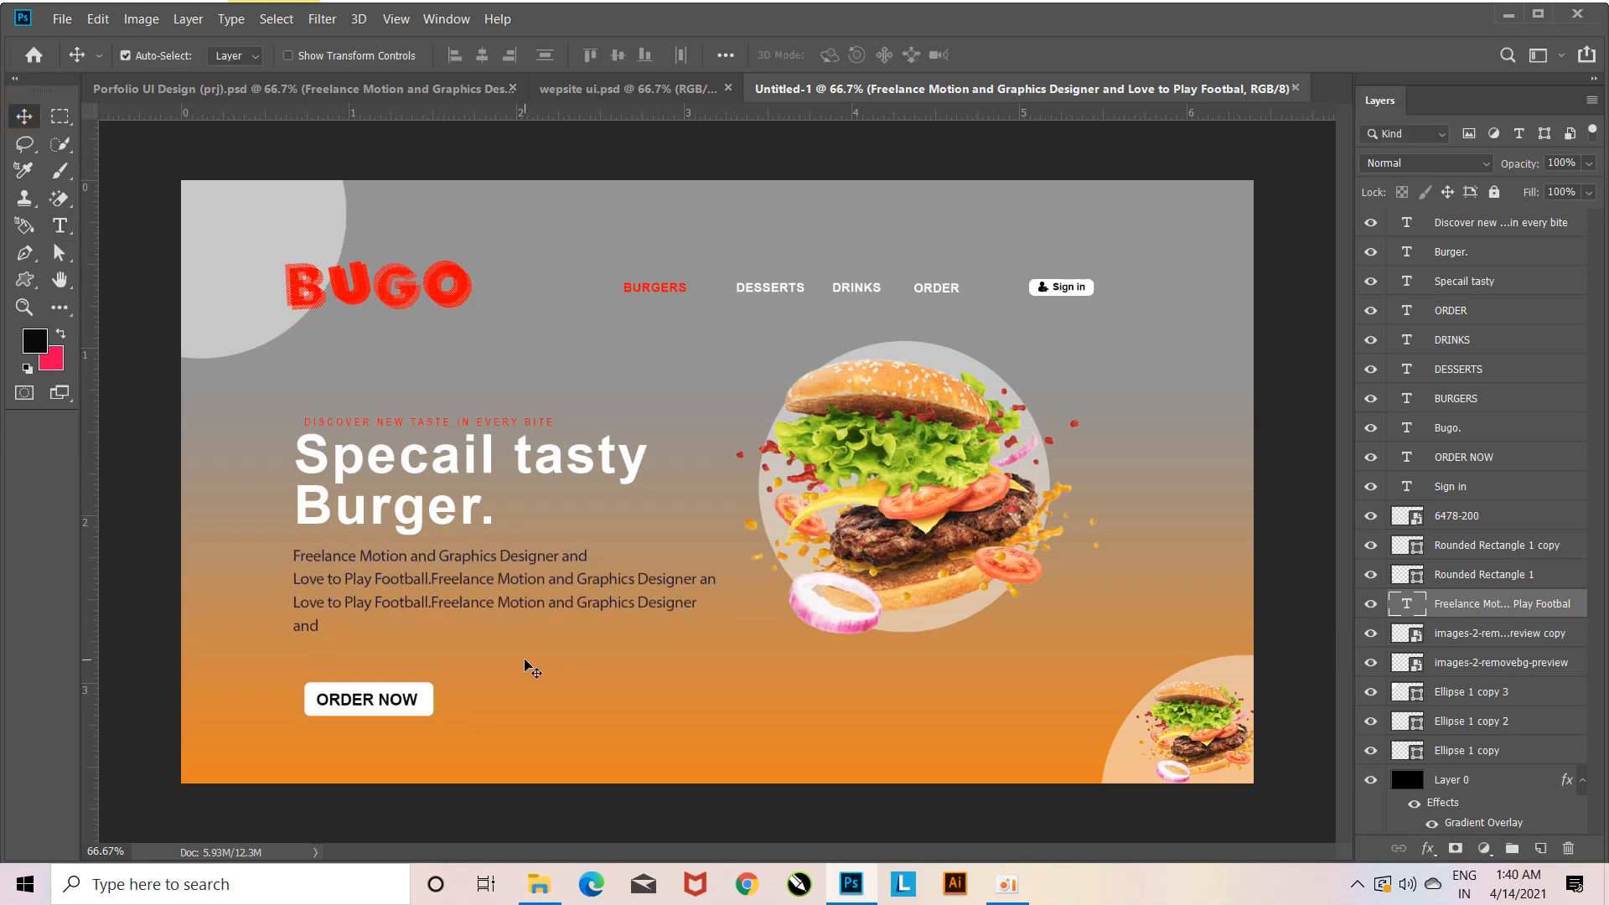
key(Down)
key(Down)
key(Down)
key(Down)
key(Down)
key(Down)
key(Down)
key(Down)
key(Down)
key(Down)
key(Down)
key(Down)
key(Down)
key(Down)
key(Down)
key(Down)
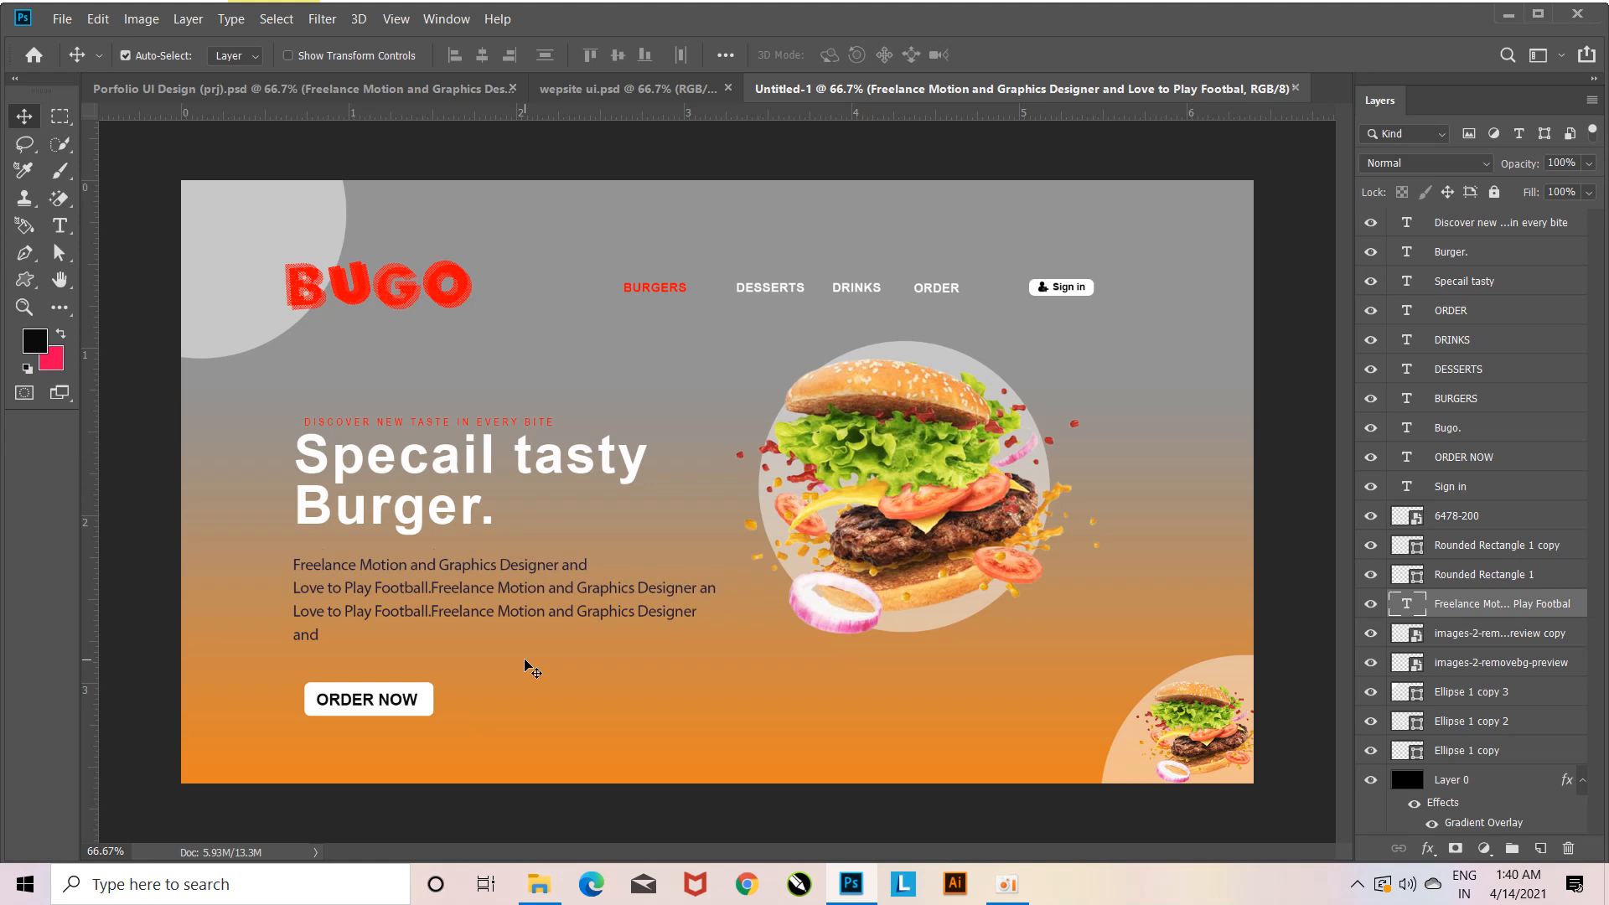
key(ctrl+z)
key(ctrl+z)
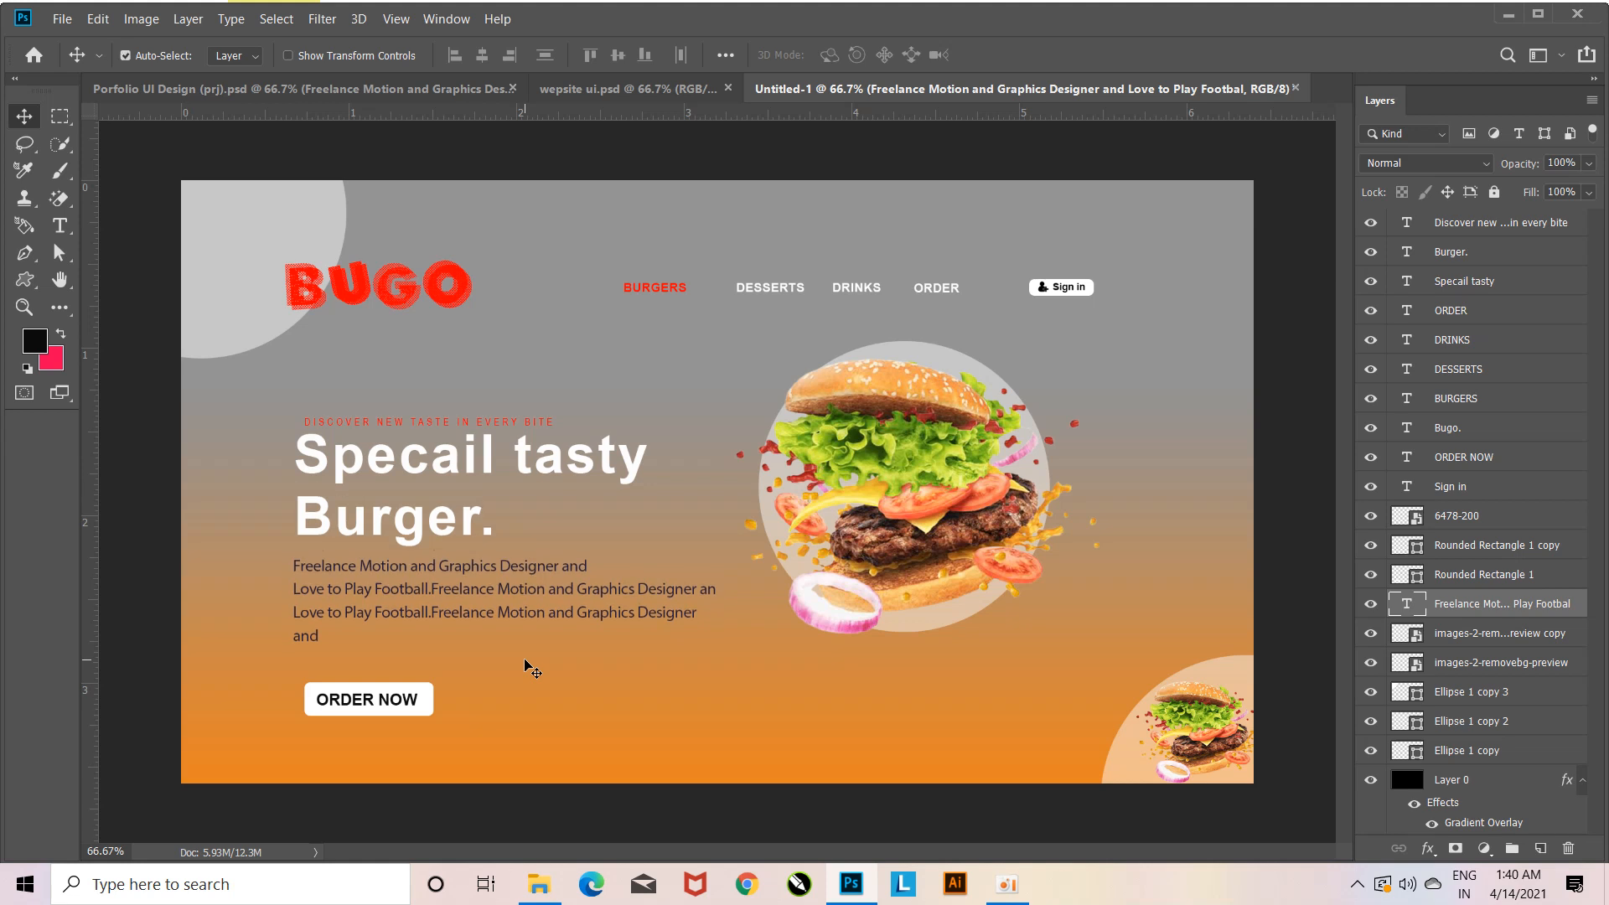
Nudge the "Specail tasty" headline line and the small "Discover new taste in every bite" tagline slightly down.
click(454, 461)
key(Down)
key(Down)
key(Down)
key(Down)
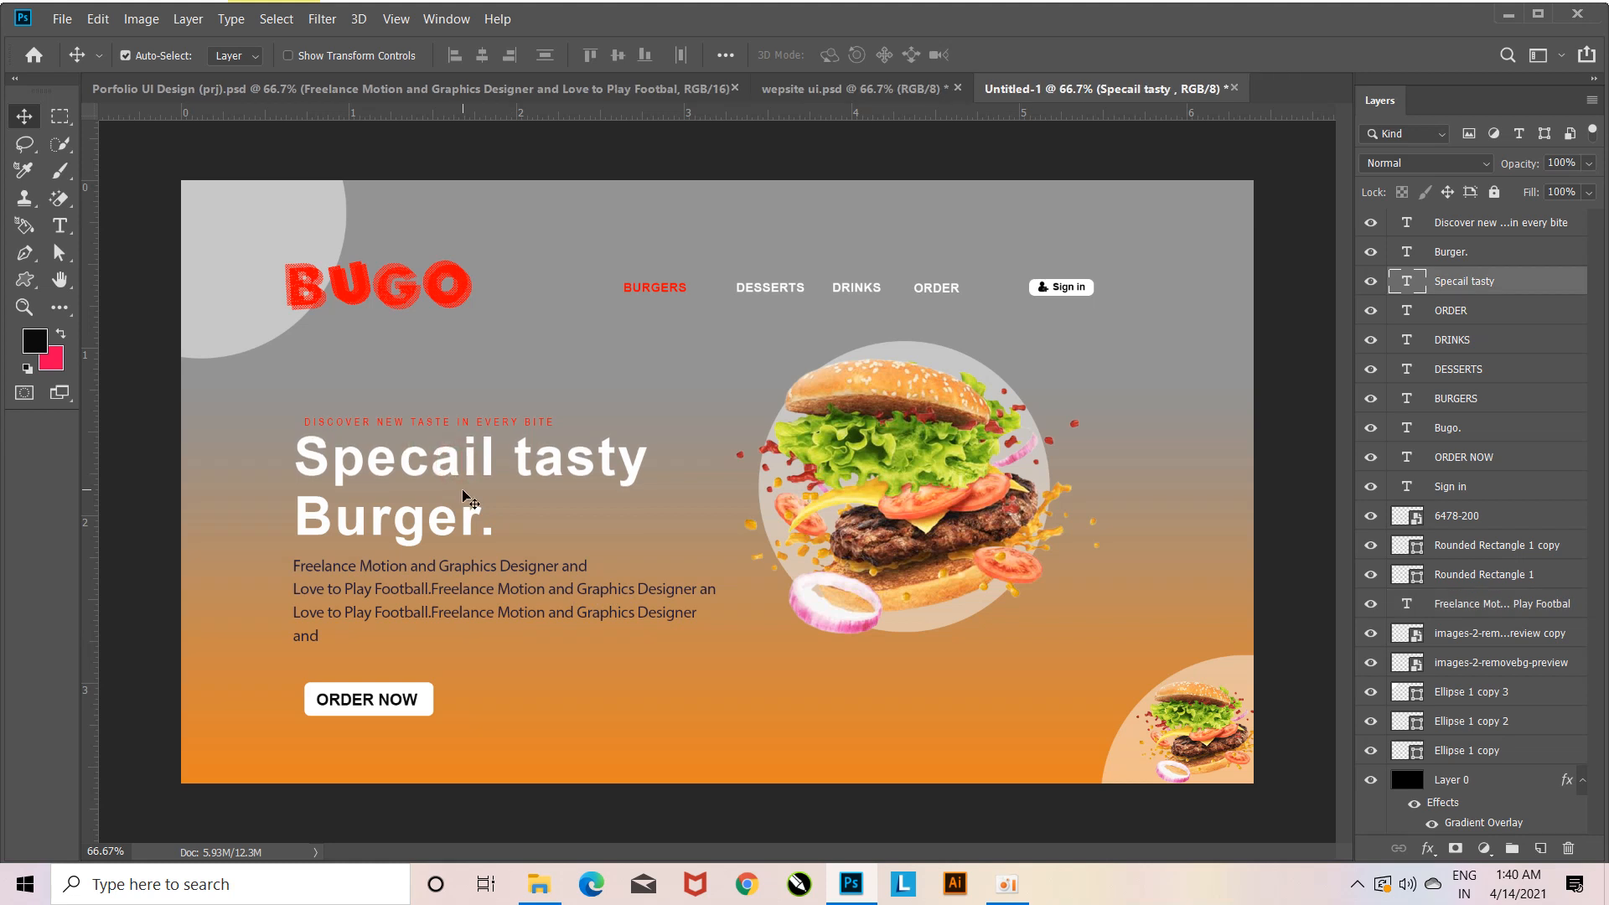
click(460, 424)
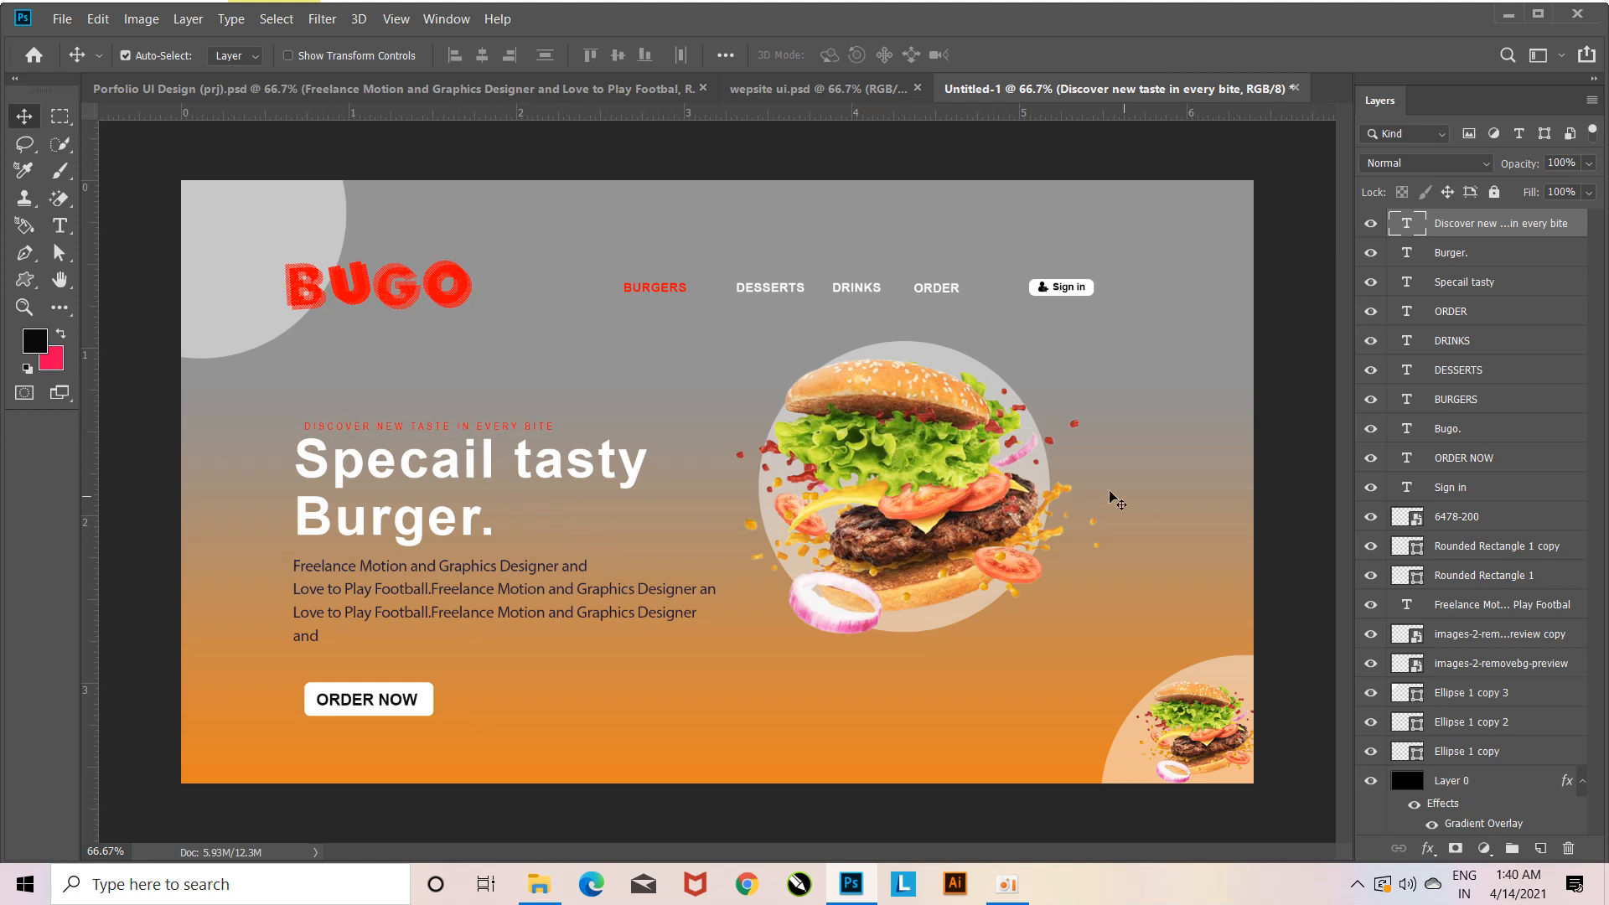
key(ctrl)
key(ctrl+plus)
key(ctrl+minus)
click(23, 282)
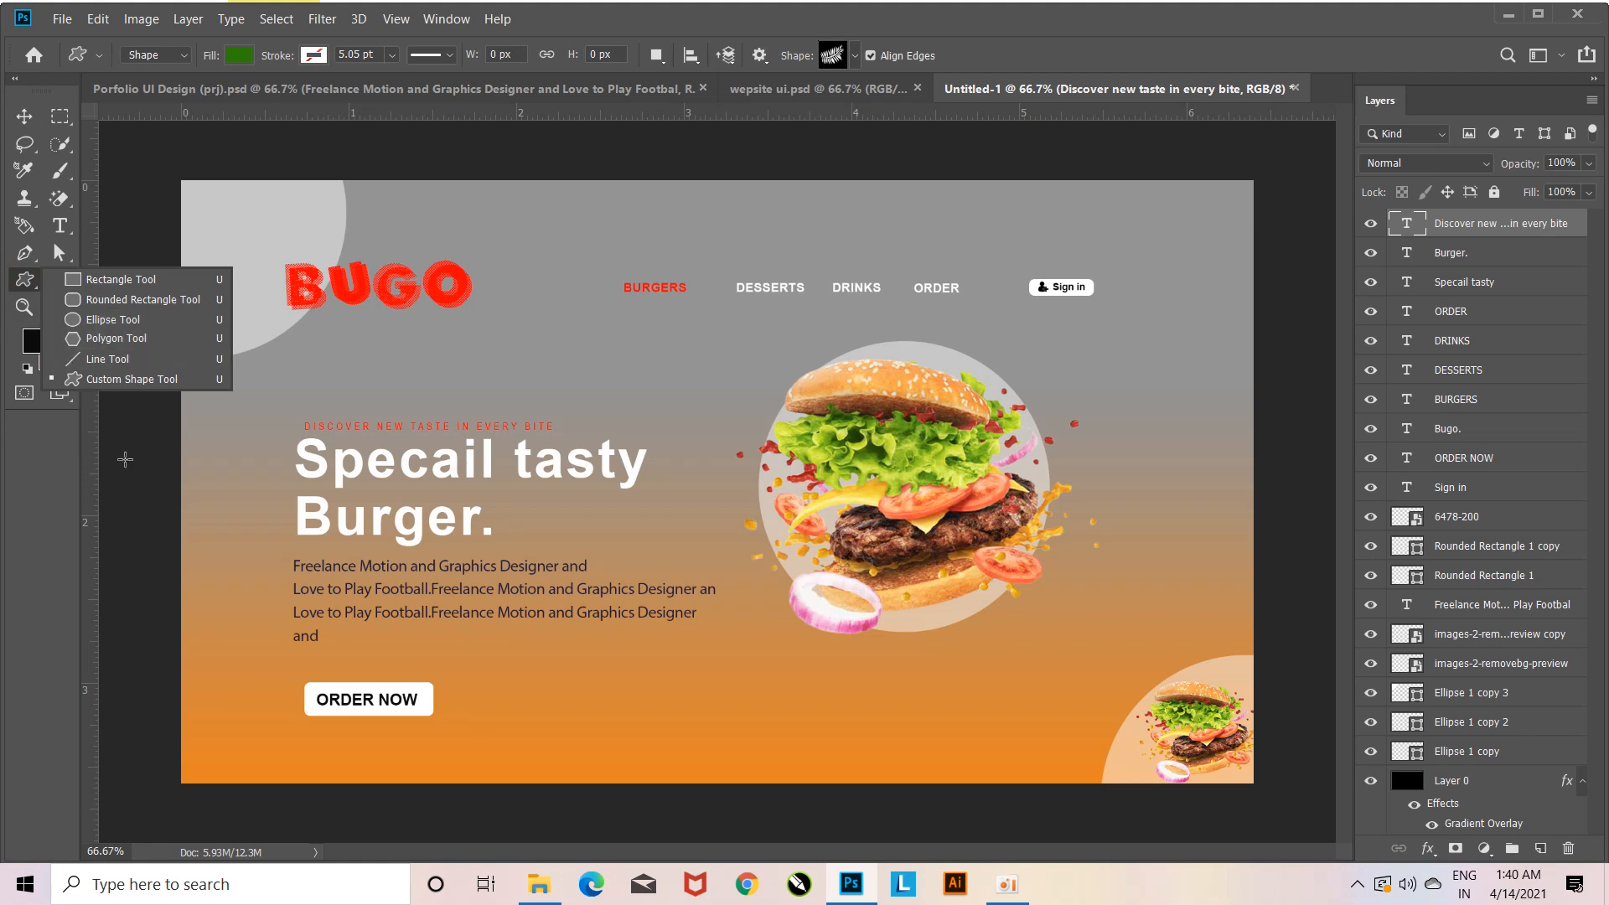
click(23, 116)
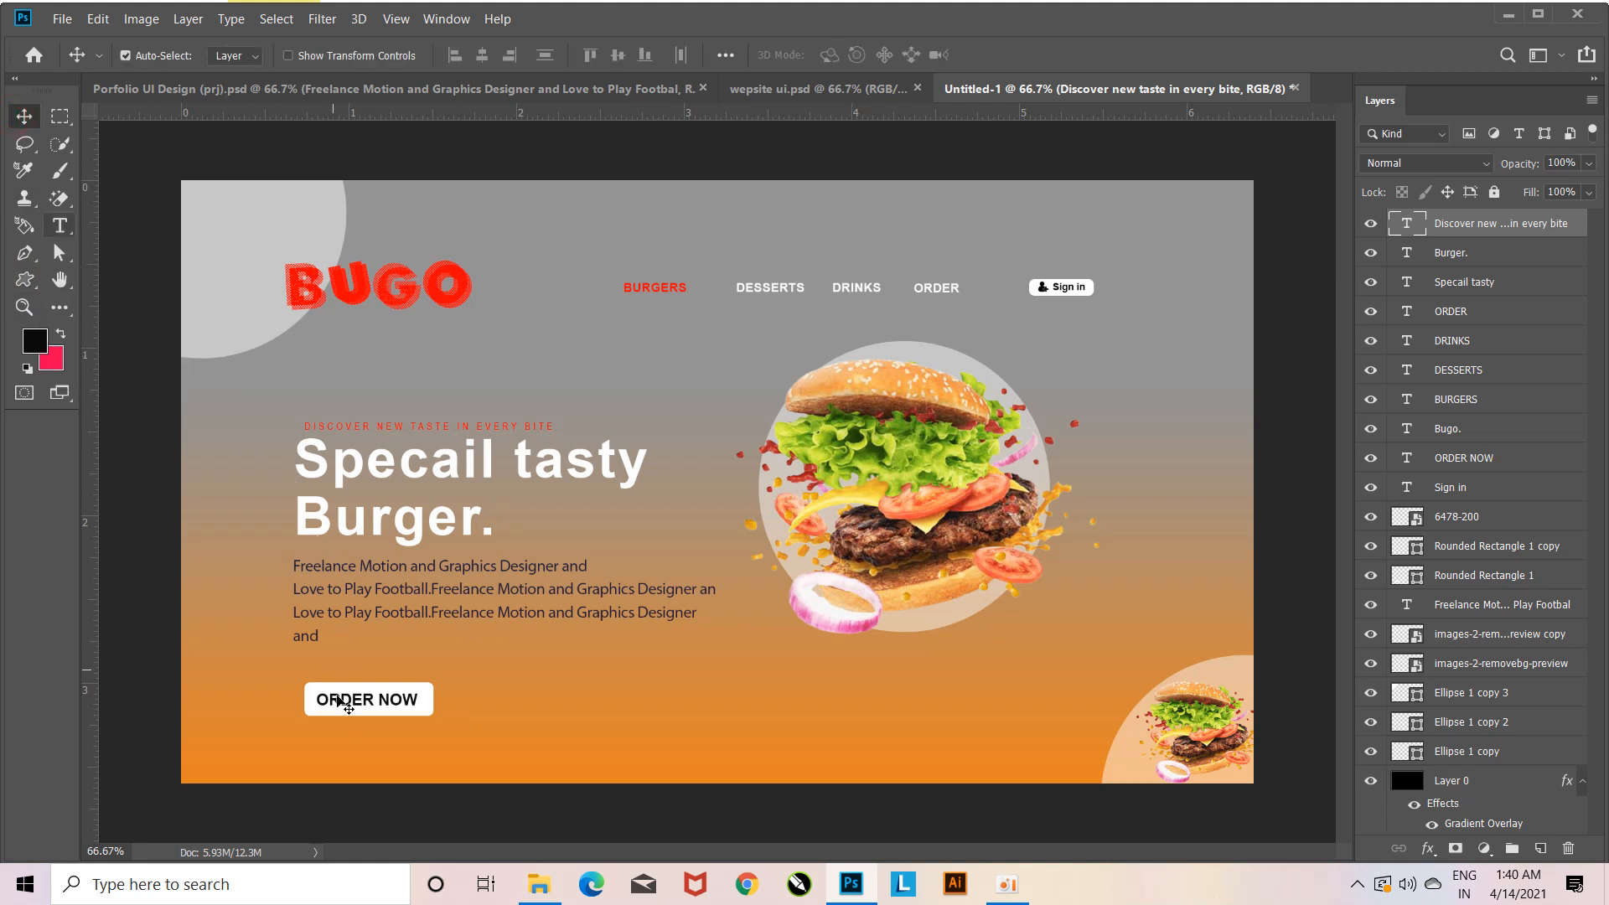